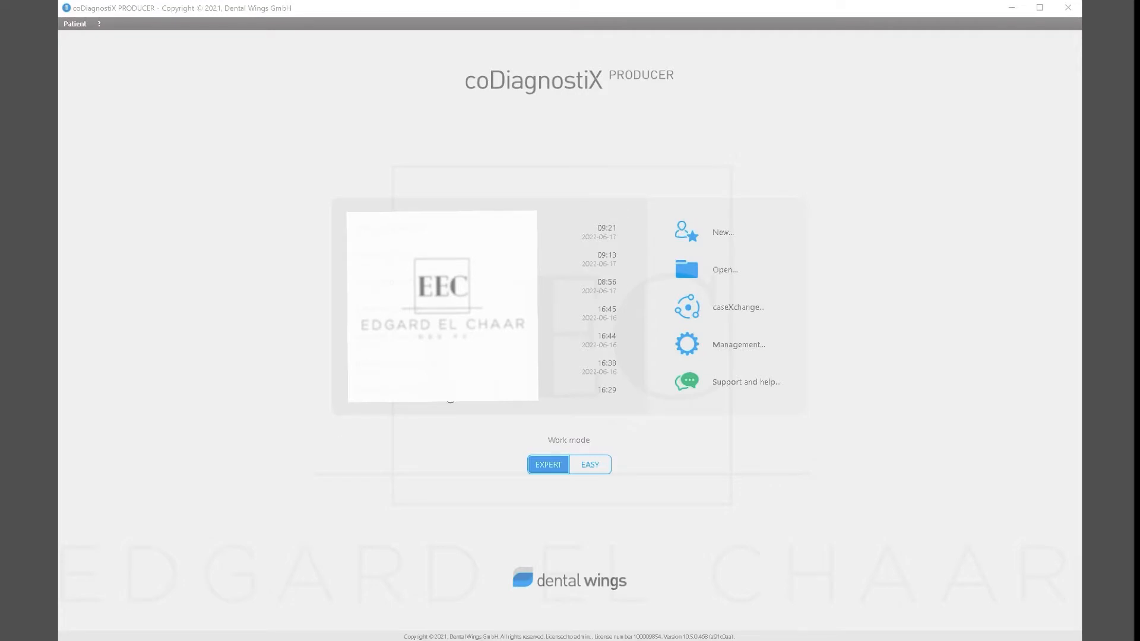
# Start a new DICOM case and set the import source to Desktop > patient folder > CBCT.
pyautogui.click(717, 236)
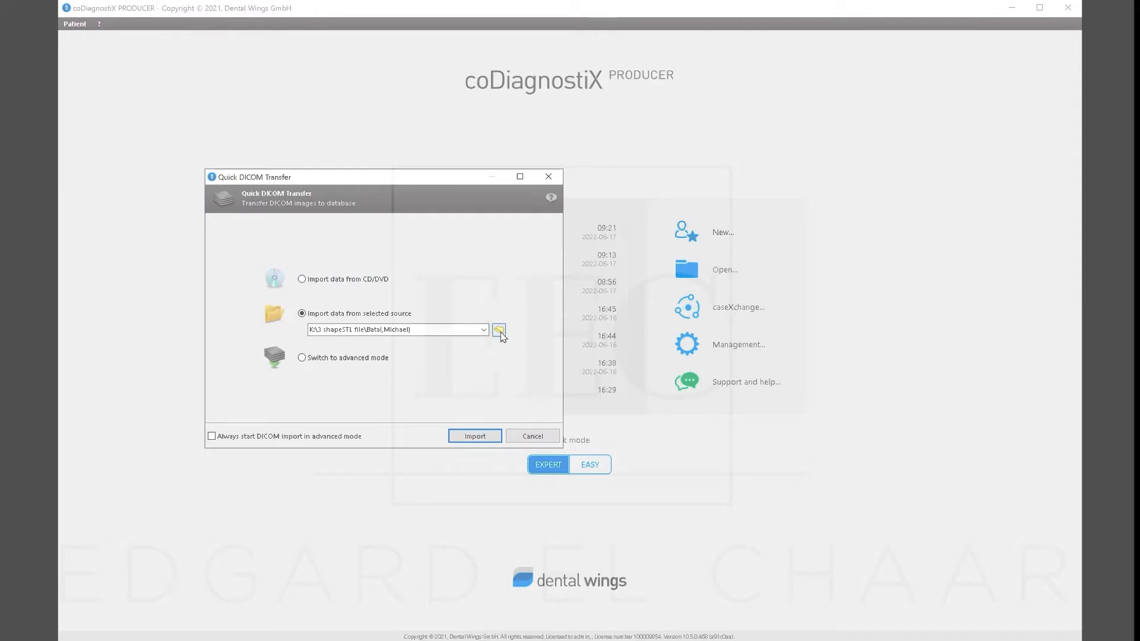
pyautogui.click(499, 330)
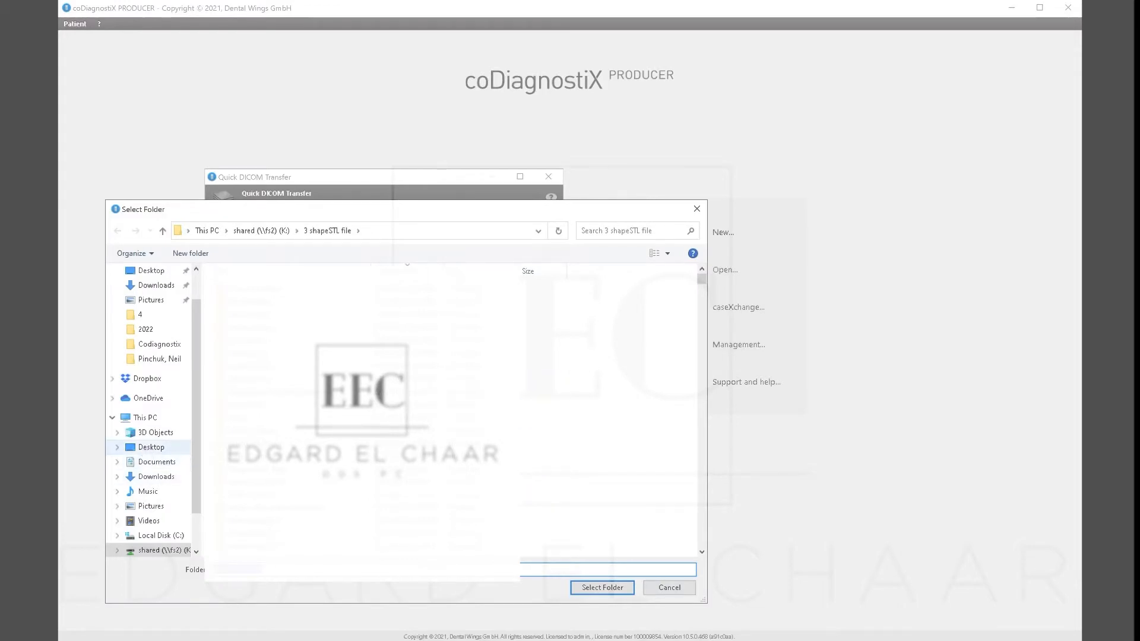
pyautogui.click(152, 447)
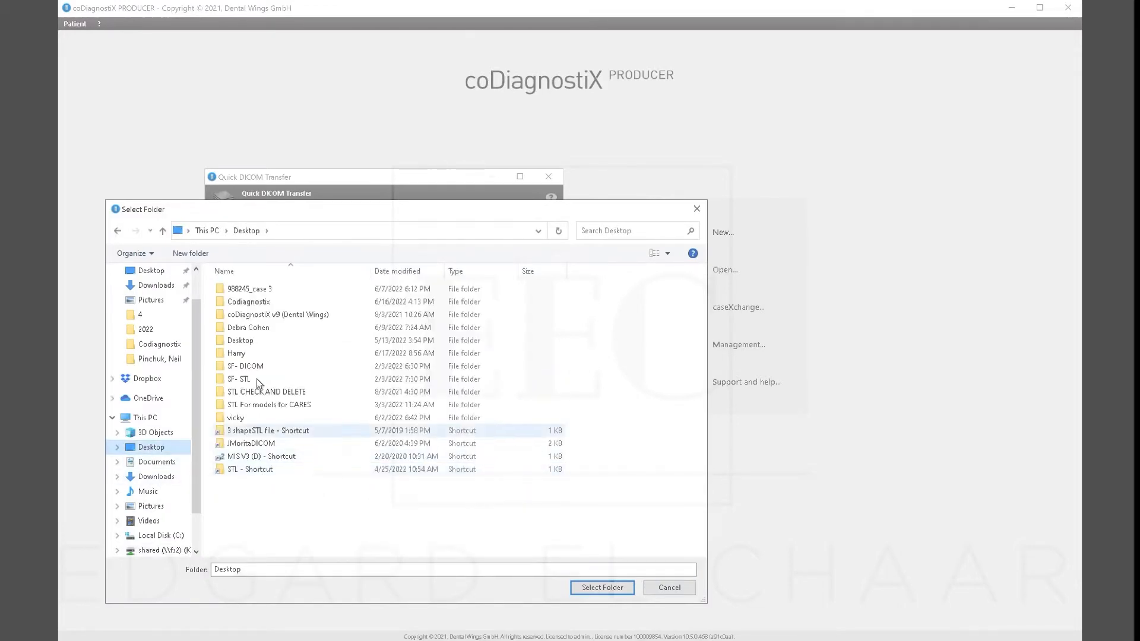
pyautogui.click(240, 355)
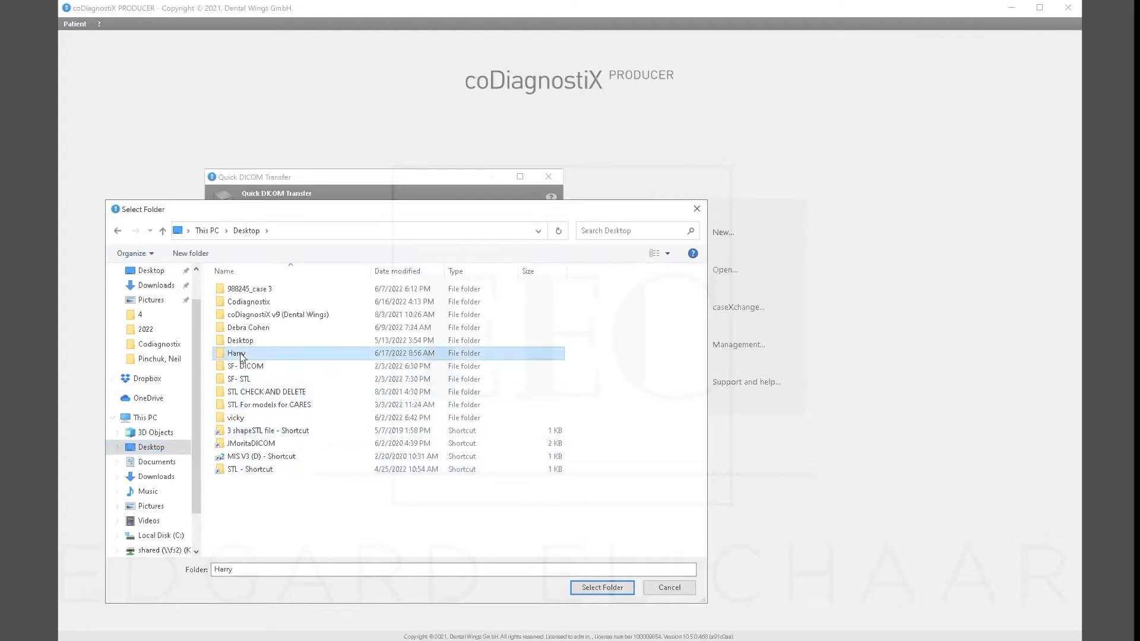
pyautogui.doubleClick(240, 354)
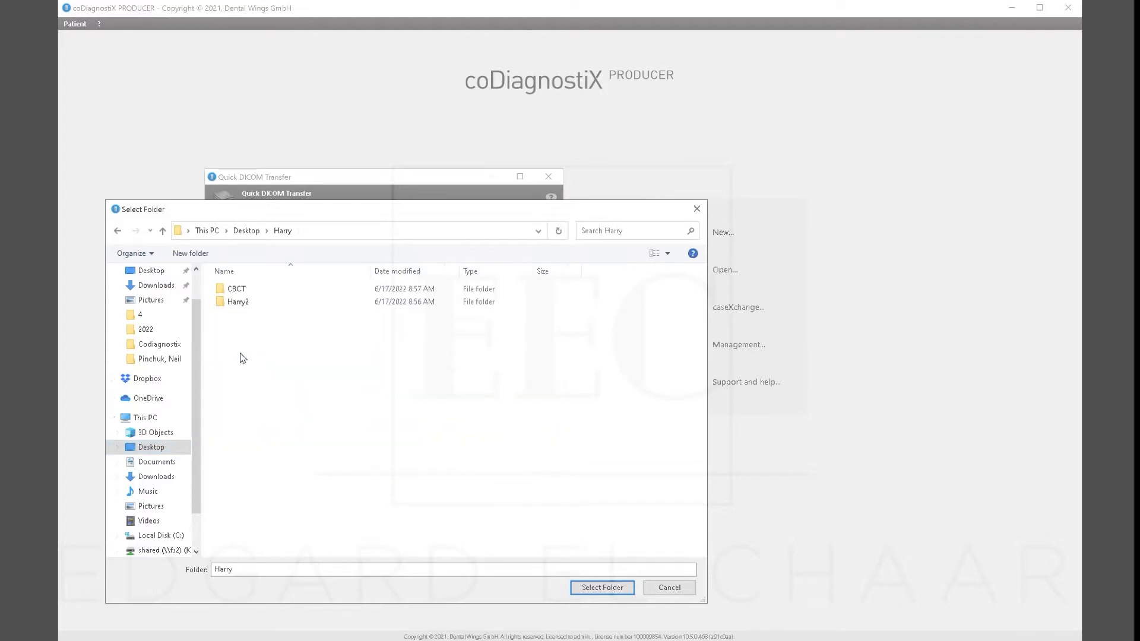
pyautogui.click(235, 287)
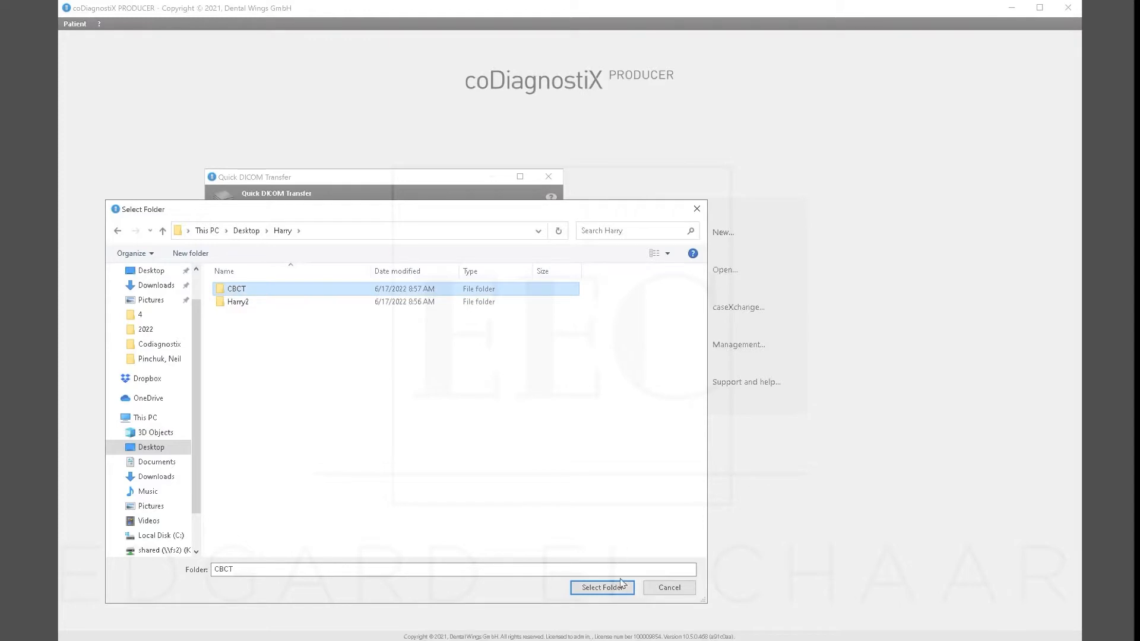
pyautogui.click(602, 587)
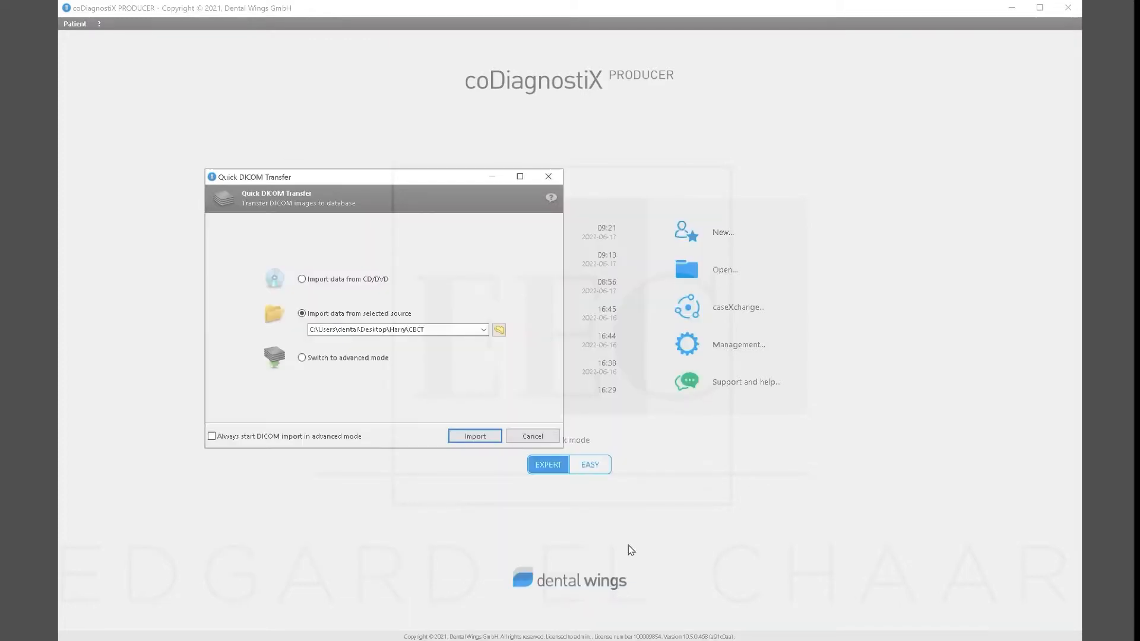
# Import the CBCT DICOM data and confirm the patient data to build the dataset.
pyautogui.click(473, 438)
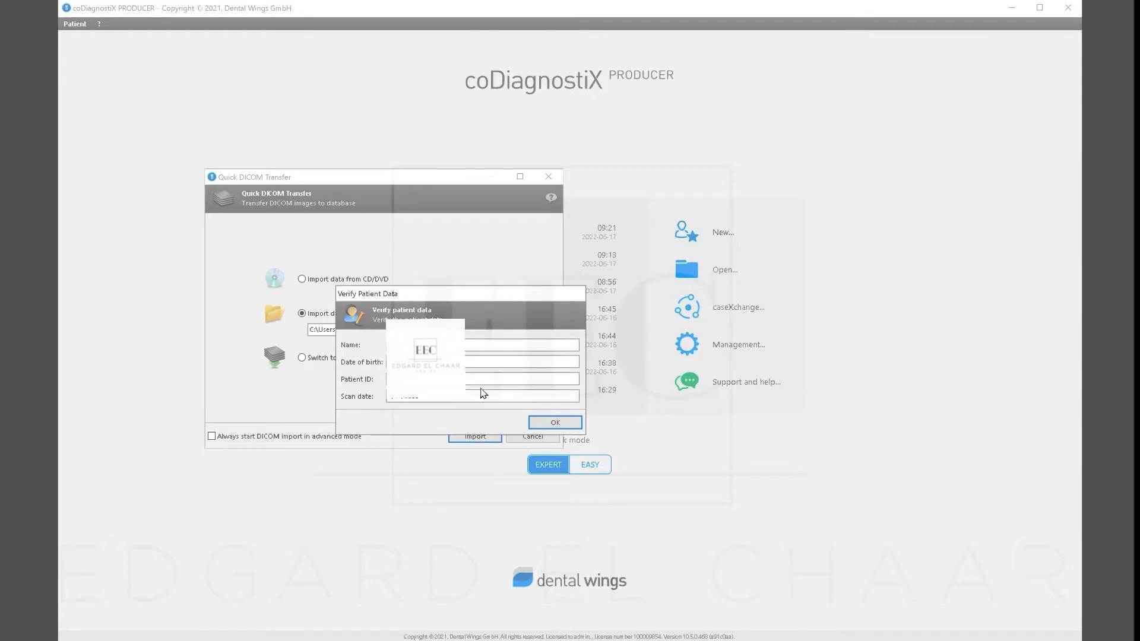
pyautogui.click(554, 423)
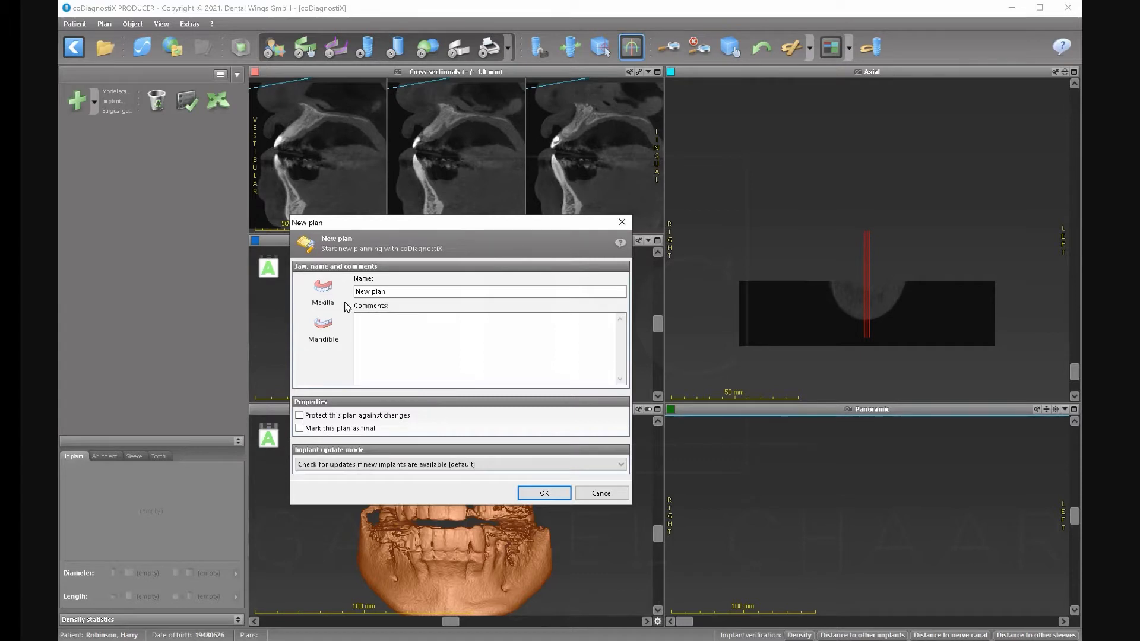
# Choose Maxilla as the jaw and create the plan named Maxilla.
pyautogui.click(328, 295)
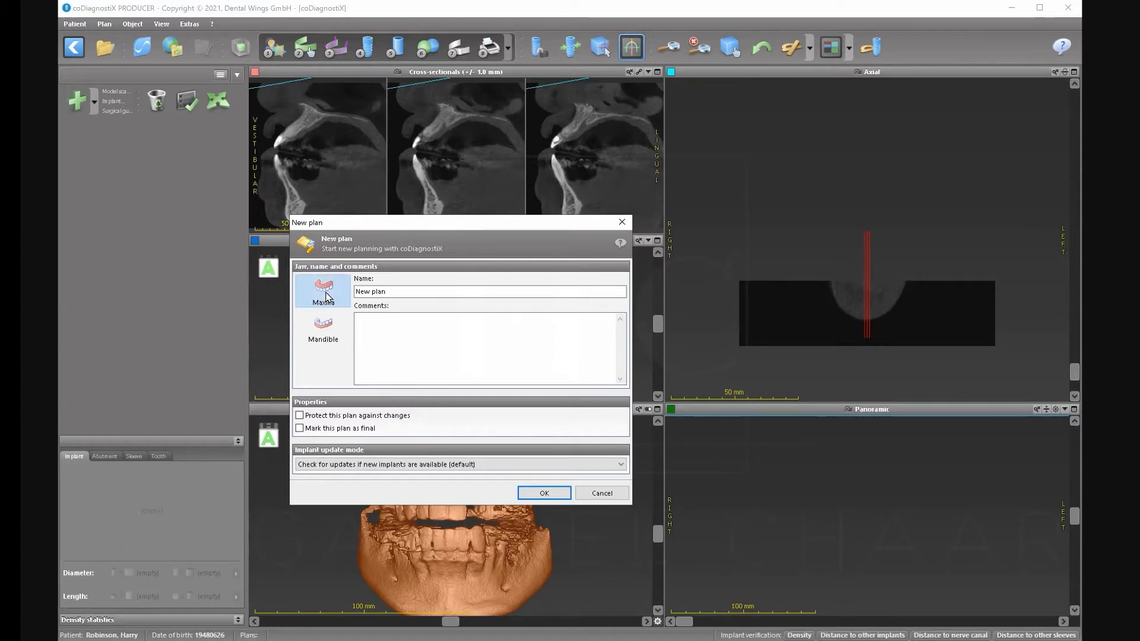
pyautogui.click(542, 493)
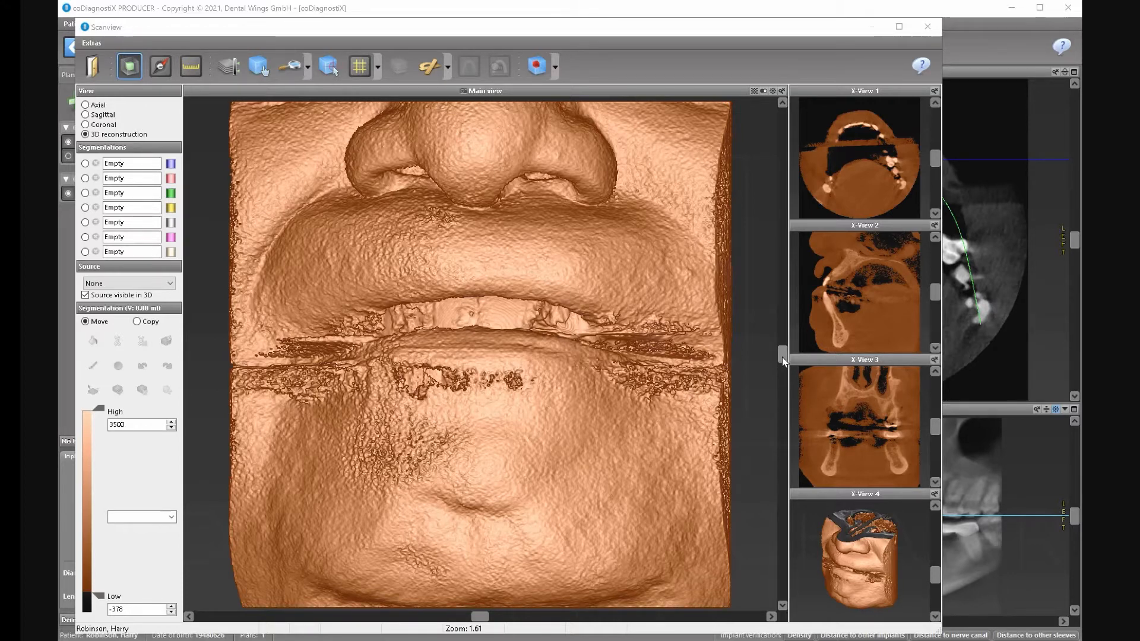
# Rename the first segmentation to the preset name Maxilla and make it the active segmentation.
pyautogui.moveTo(783, 362); pyautogui.dragTo(782, 398)
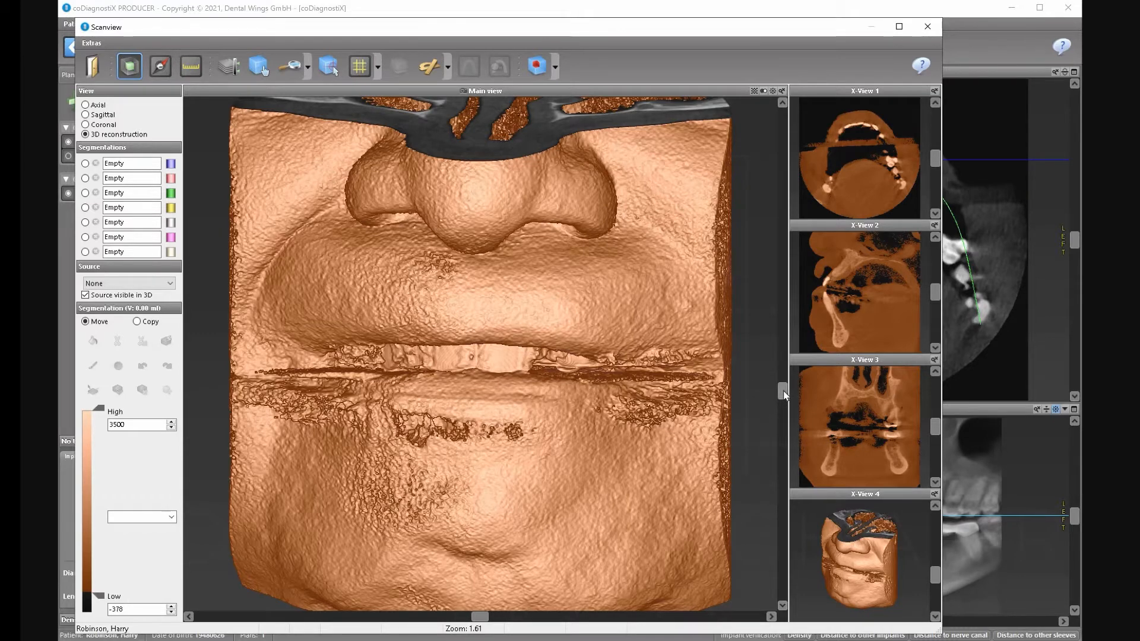
pyautogui.moveTo(782, 393); pyautogui.dragTo(785, 390)
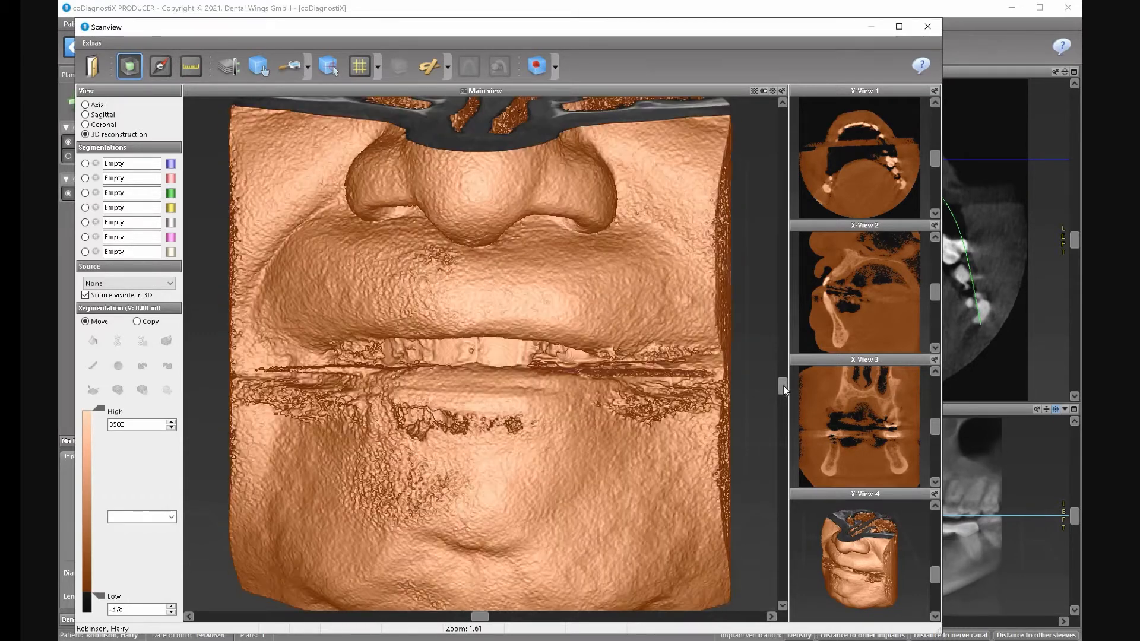
pyautogui.doubleClick(119, 164)
pyautogui.rightClick(118, 167)
pyautogui.click(151, 175)
pyautogui.click(85, 164)
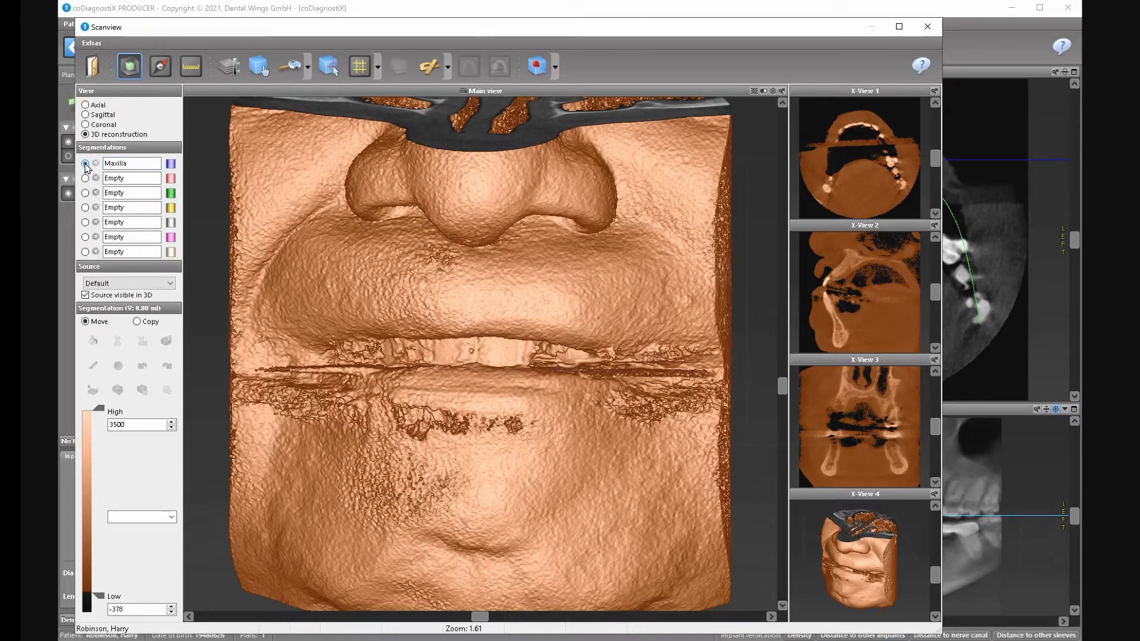
# Apply the Bone threshold preset and raise the upper threshold to 3500.
pyautogui.click(172, 517)
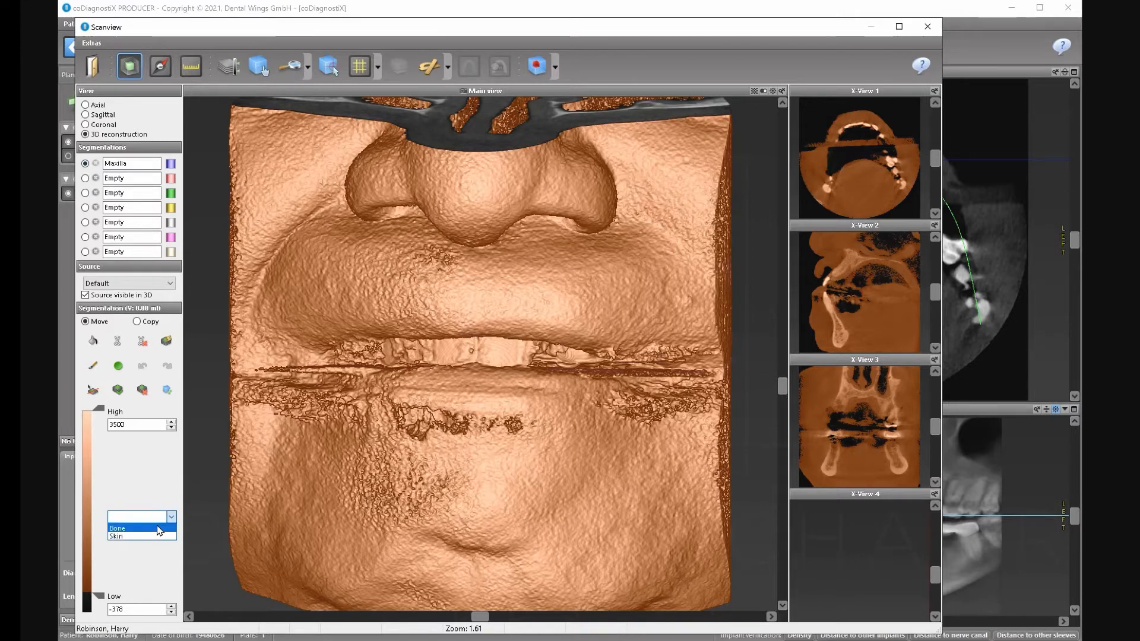
pyautogui.click(159, 529)
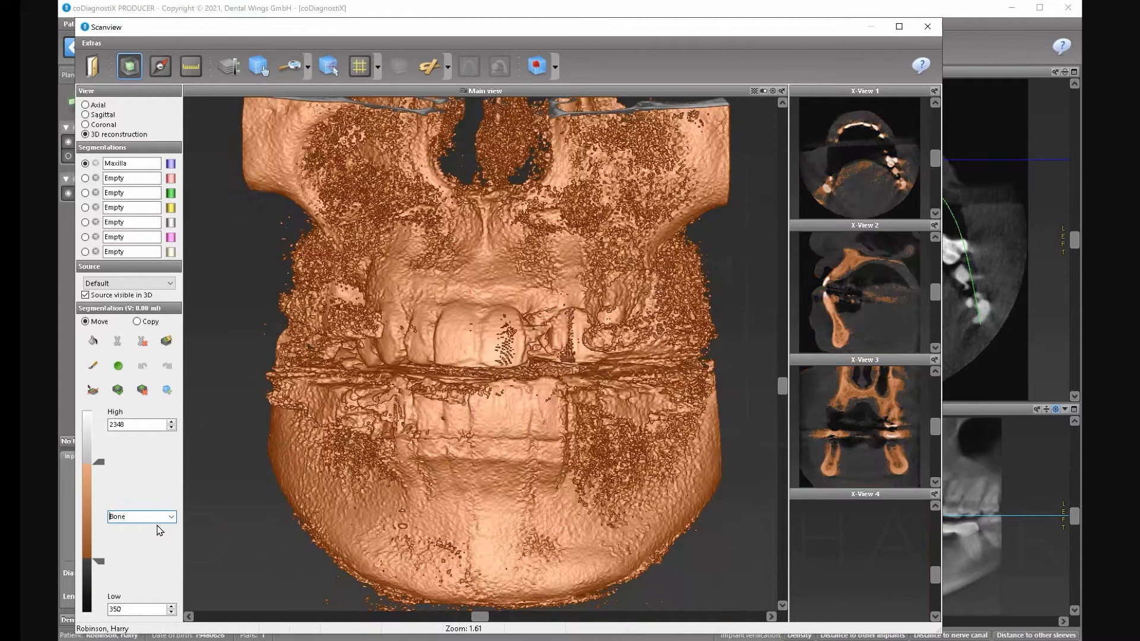
pyautogui.click(102, 461)
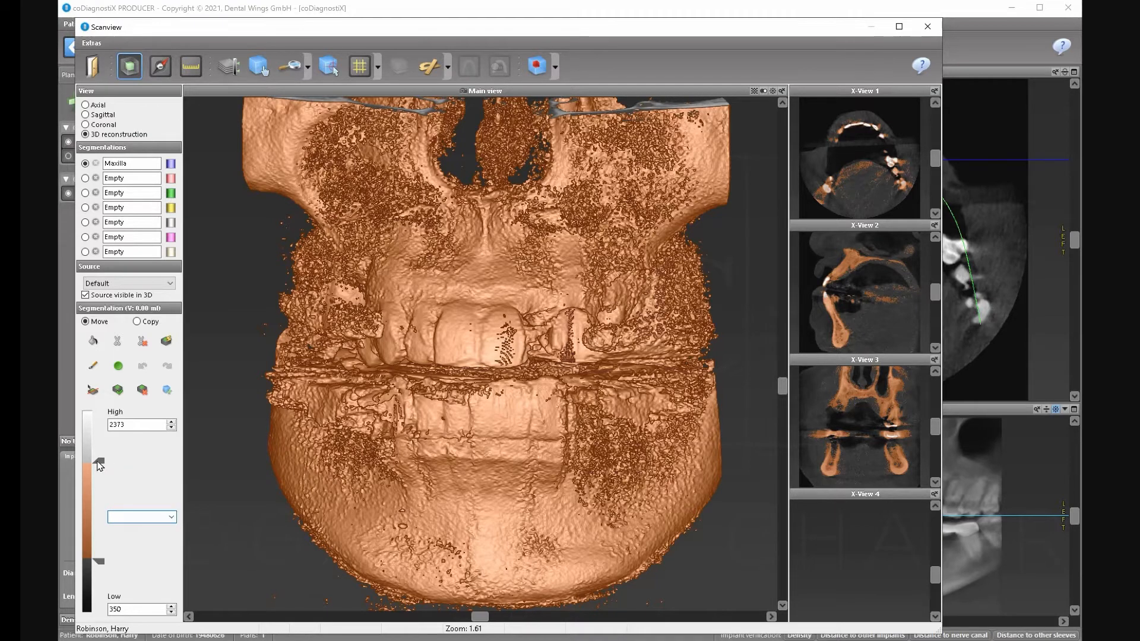
pyautogui.moveTo(99, 465); pyautogui.dragTo(98, 412)
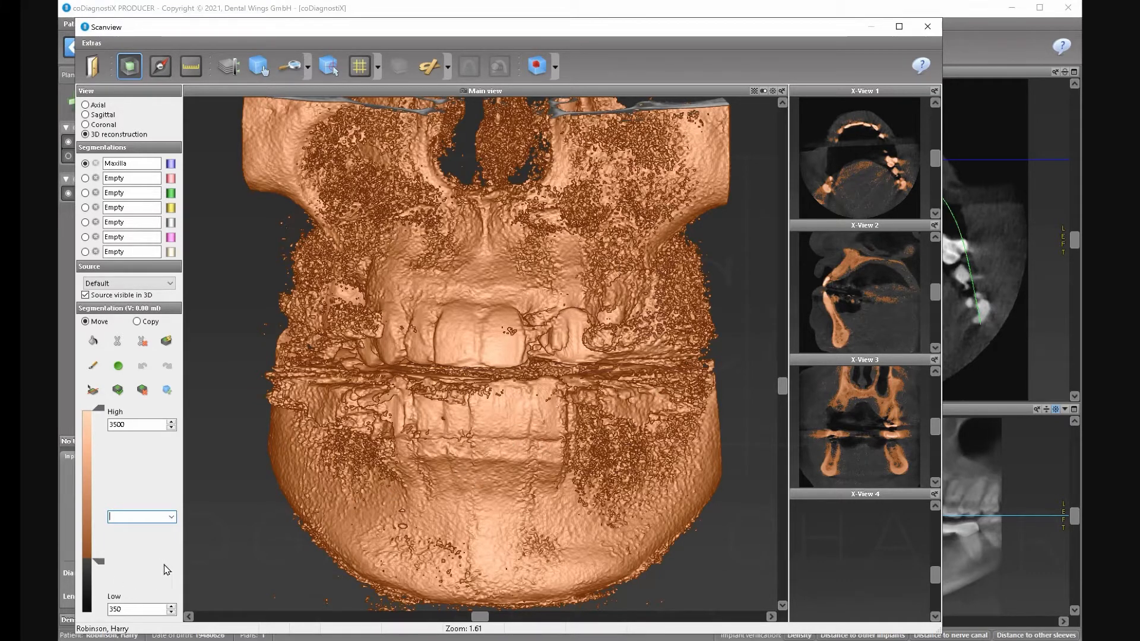
# Raise the lower threshold to about 891 to remove soft tissue, keeping the upper at 3500.
pyautogui.click(174, 521)
pyautogui.click(175, 521)
pyautogui.moveTo(100, 562); pyautogui.dragTo(100, 542)
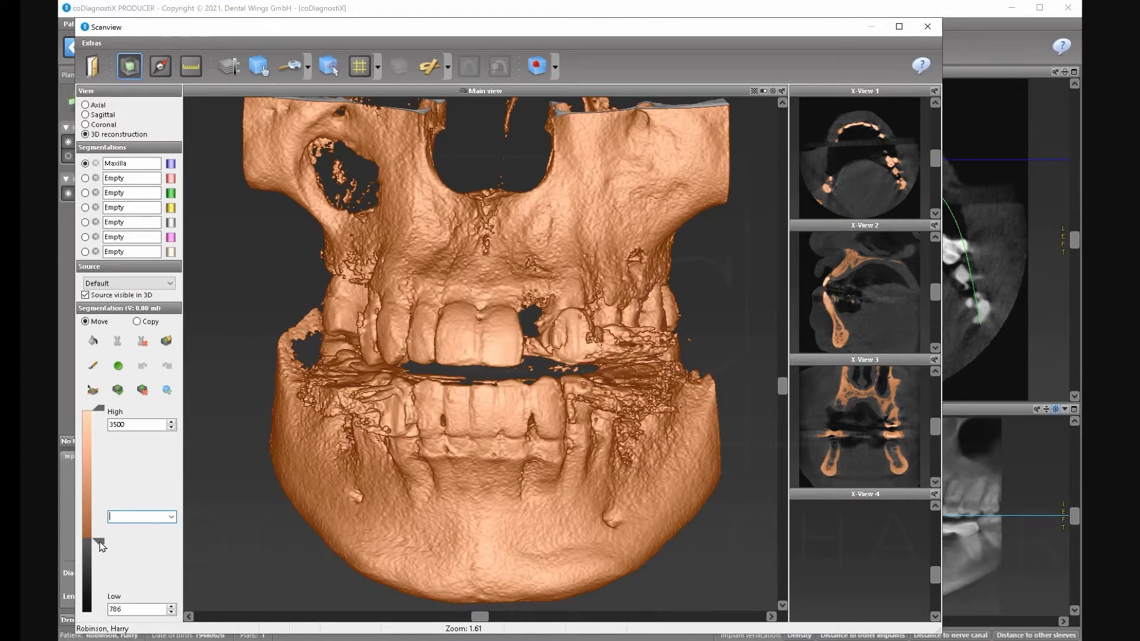
pyautogui.moveTo(102, 546); pyautogui.dragTo(102, 533)
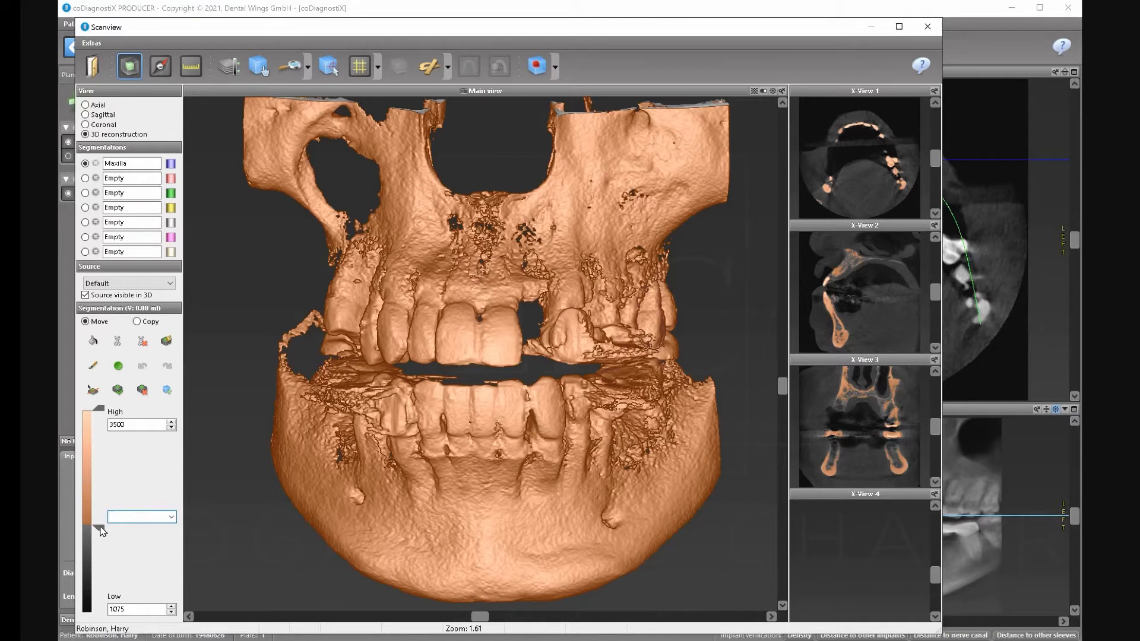
pyautogui.moveTo(102, 530)
pyautogui.mouseDown()
pyautogui.moveTo(103, 456)
pyautogui.moveTo(101, 538)
pyautogui.mouseUp()
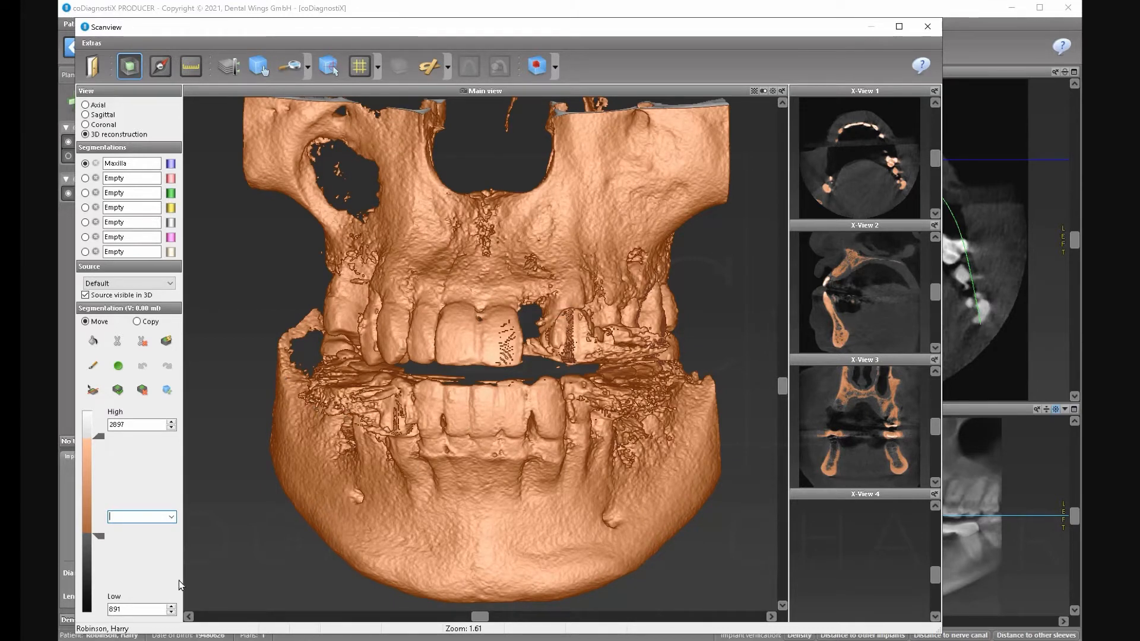
pyautogui.moveTo(99, 433); pyautogui.dragTo(98, 414)
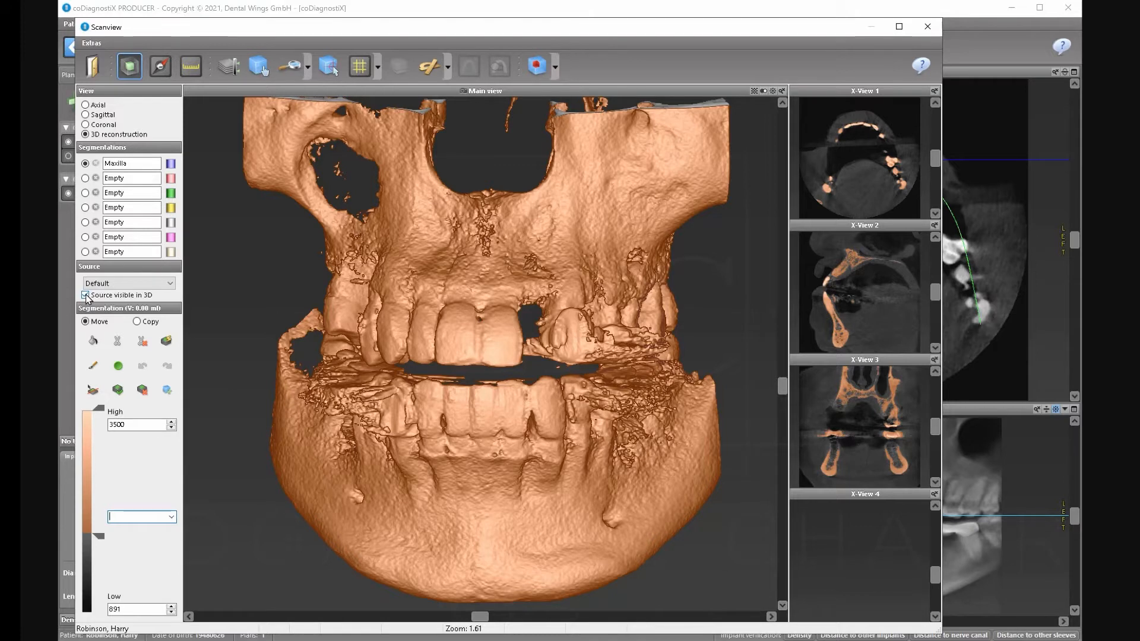
# Cut the 3D model along the bite gap, then fill the upper jaw into the Maxilla segmentation.
pyautogui.click(118, 343)
pyautogui.moveTo(218, 184)
pyautogui.mouseDown()
pyautogui.moveTo(267, 298)
pyautogui.moveTo(353, 360)
pyautogui.mouseUp()
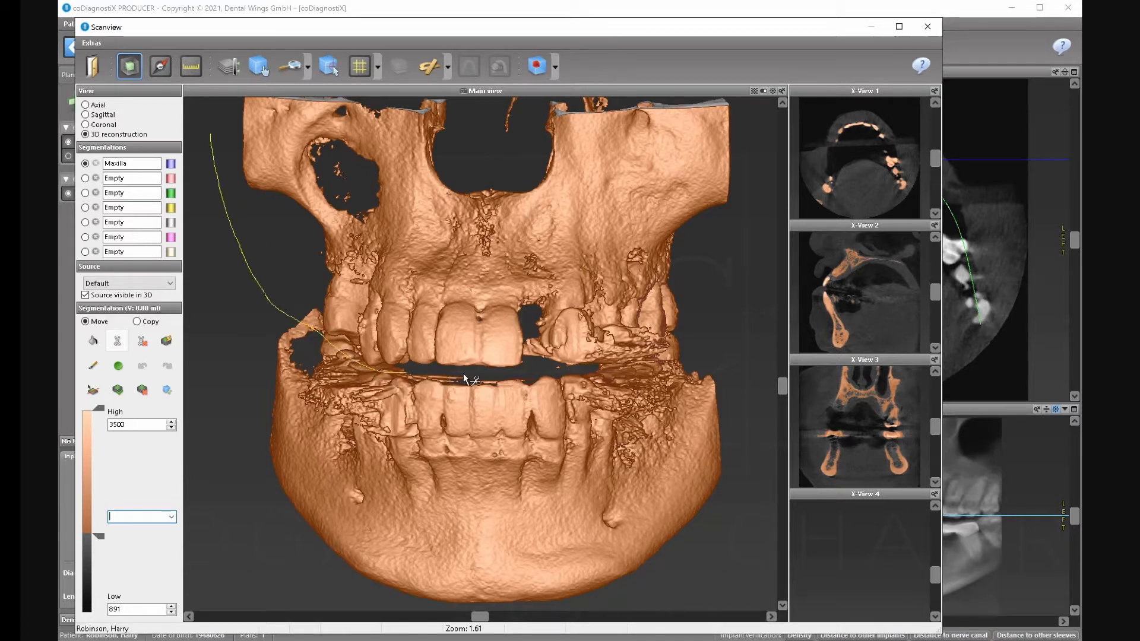
pyautogui.moveTo(465, 377); pyautogui.dragTo(473, 379)
pyautogui.moveTo(614, 365); pyautogui.dragTo(650, 358)
pyautogui.moveTo(734, 241); pyautogui.dragTo(751, 114)
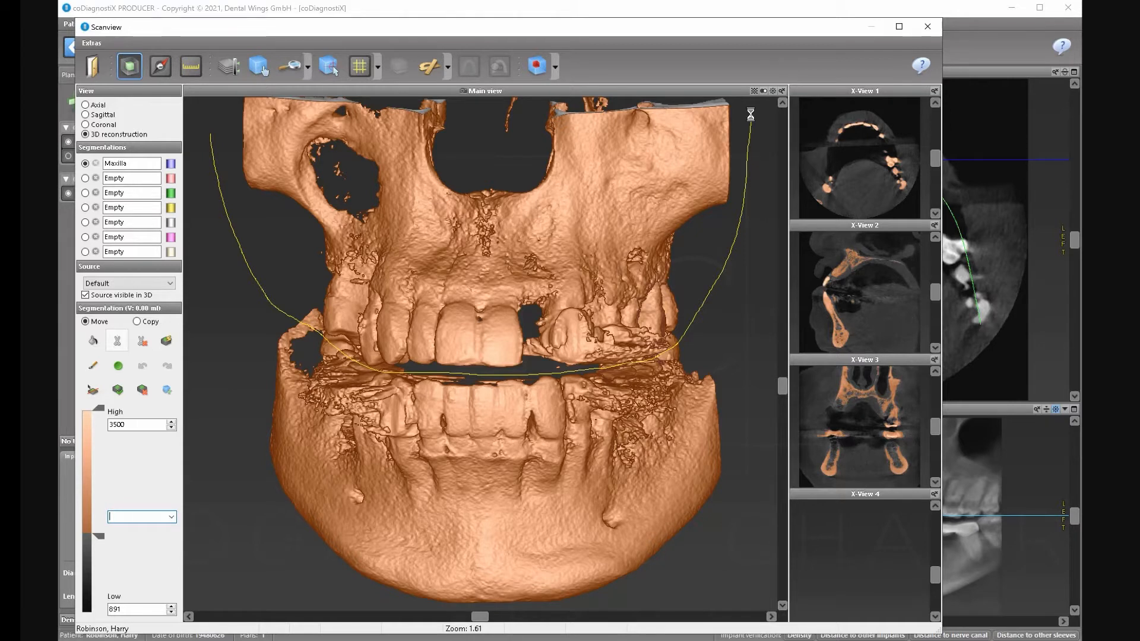
pyautogui.click(93, 342)
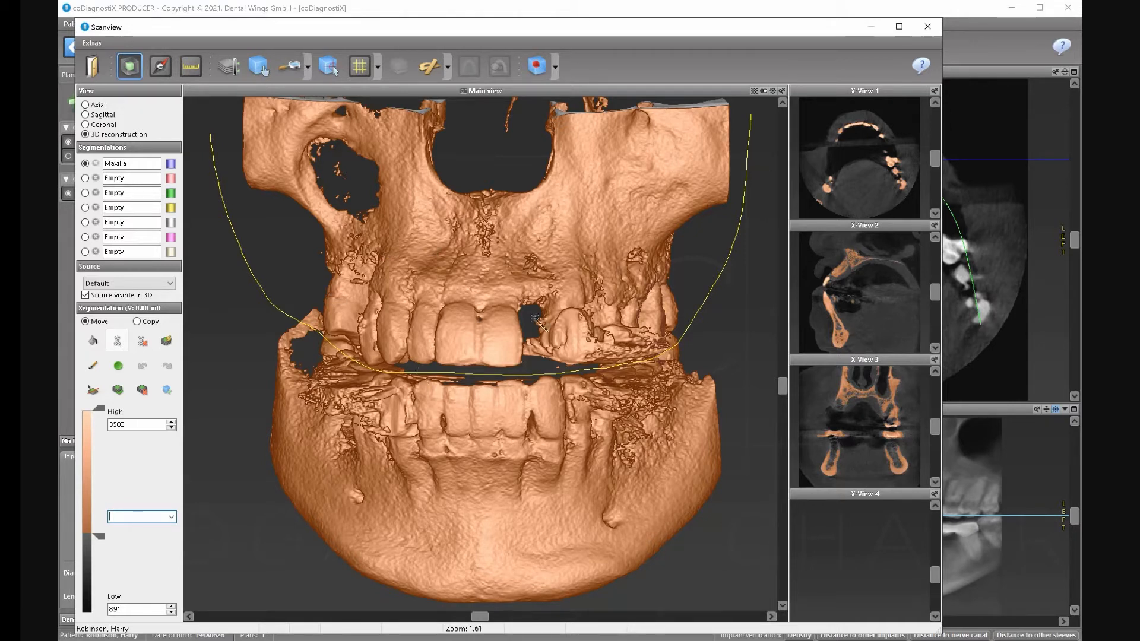
pyautogui.click(485, 256)
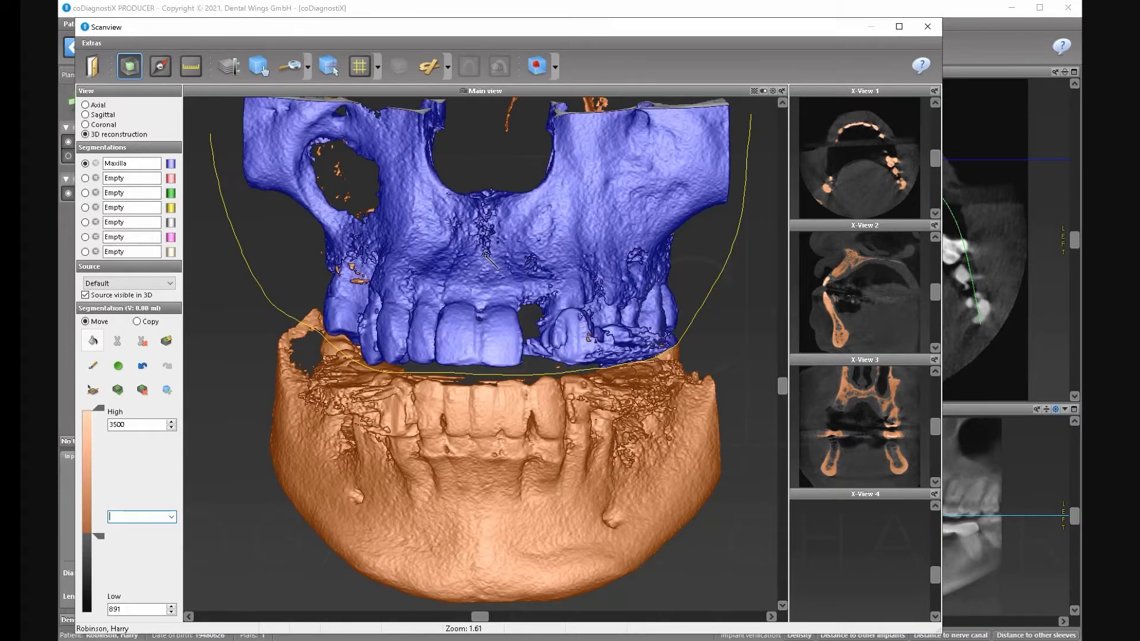
# Hide the unsegmented scan and cut line, and recolour the Maxilla segmentation beige.
pyautogui.click(85, 295)
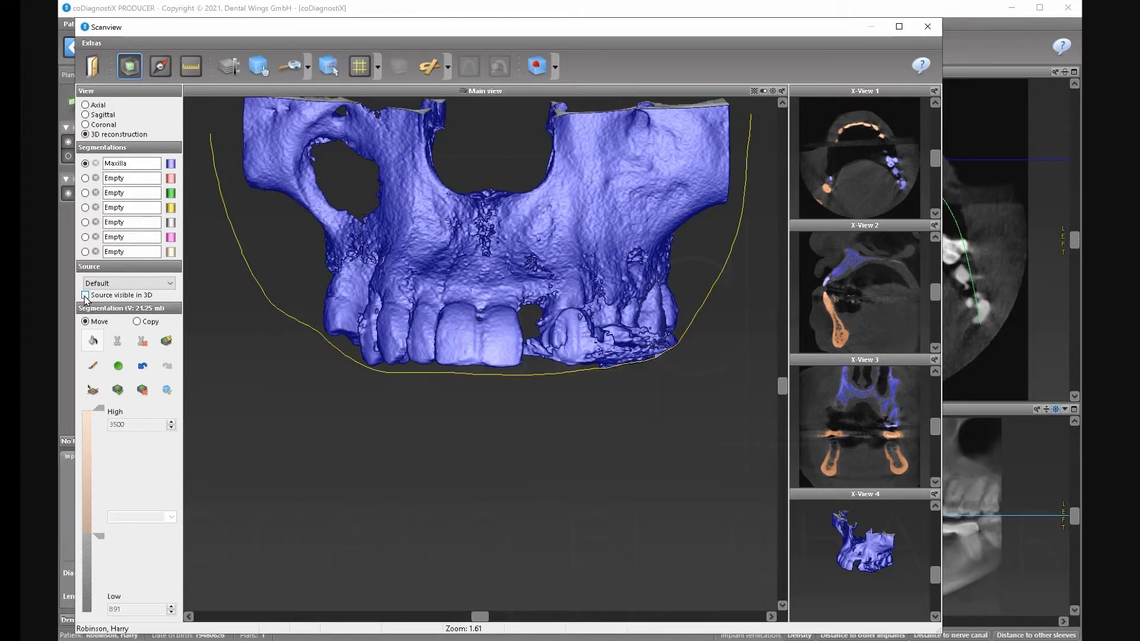
pyautogui.click(143, 348)
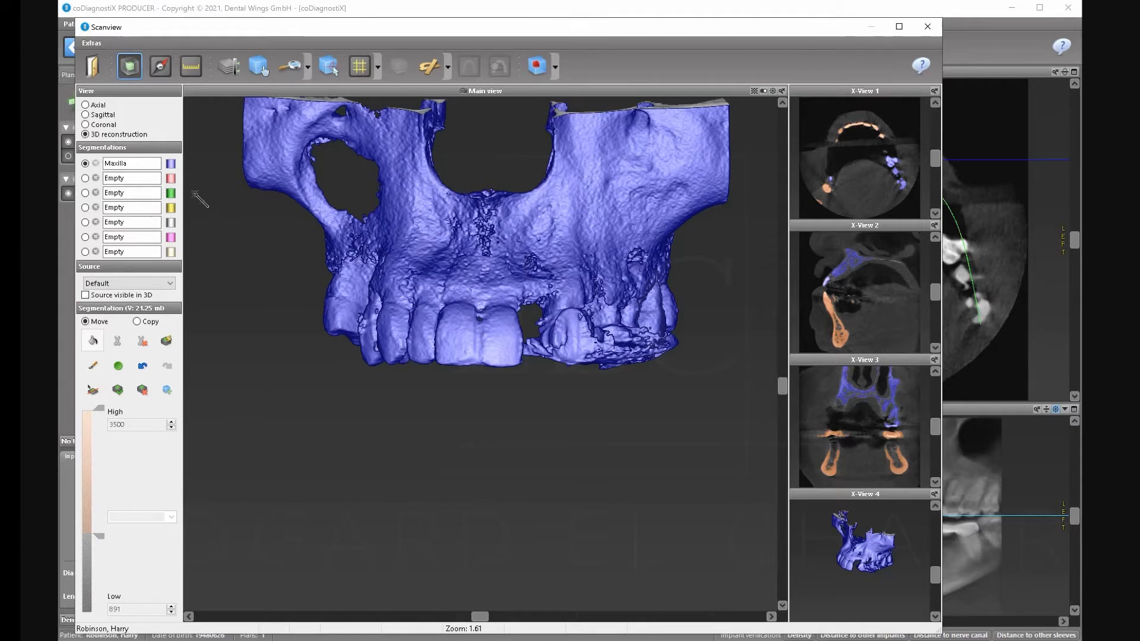
pyautogui.click(174, 164)
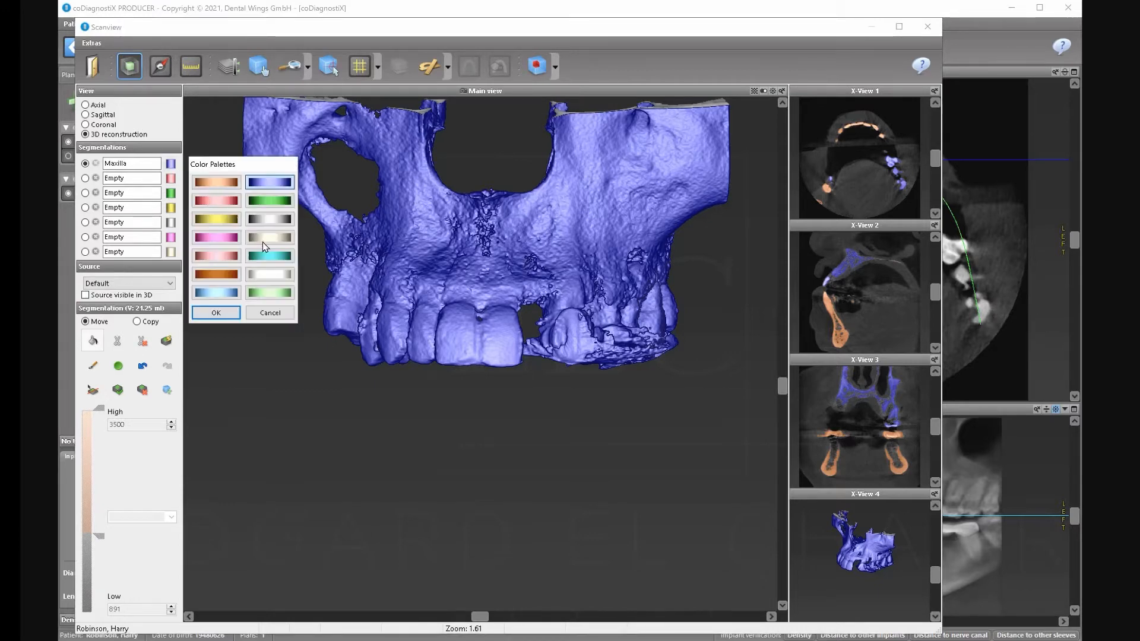
pyautogui.click(266, 240)
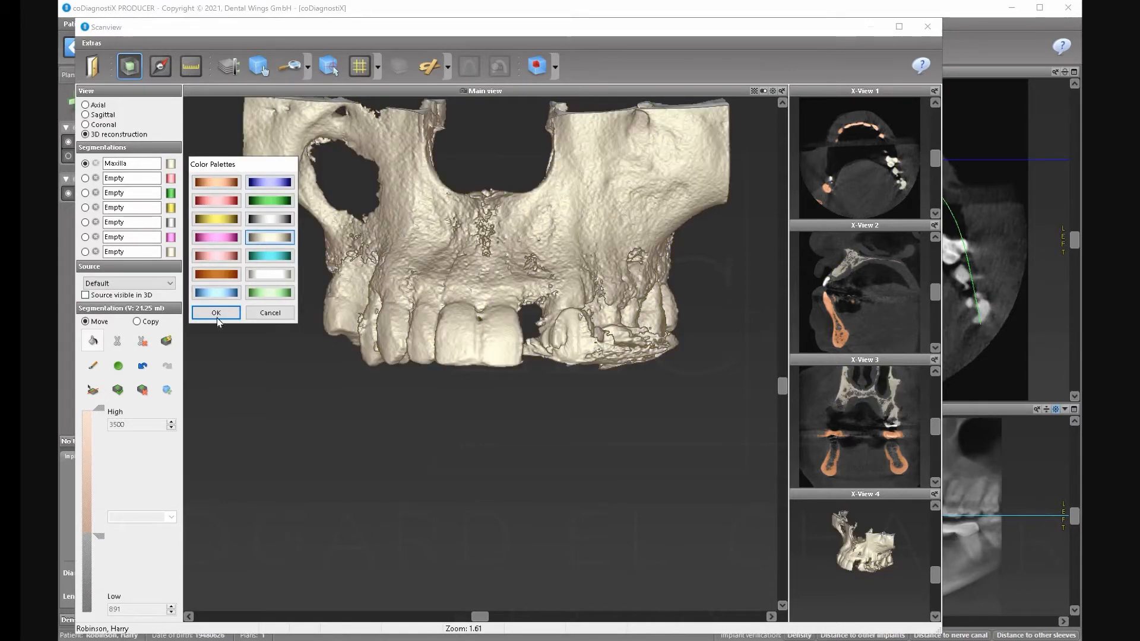
pyautogui.click(216, 313)
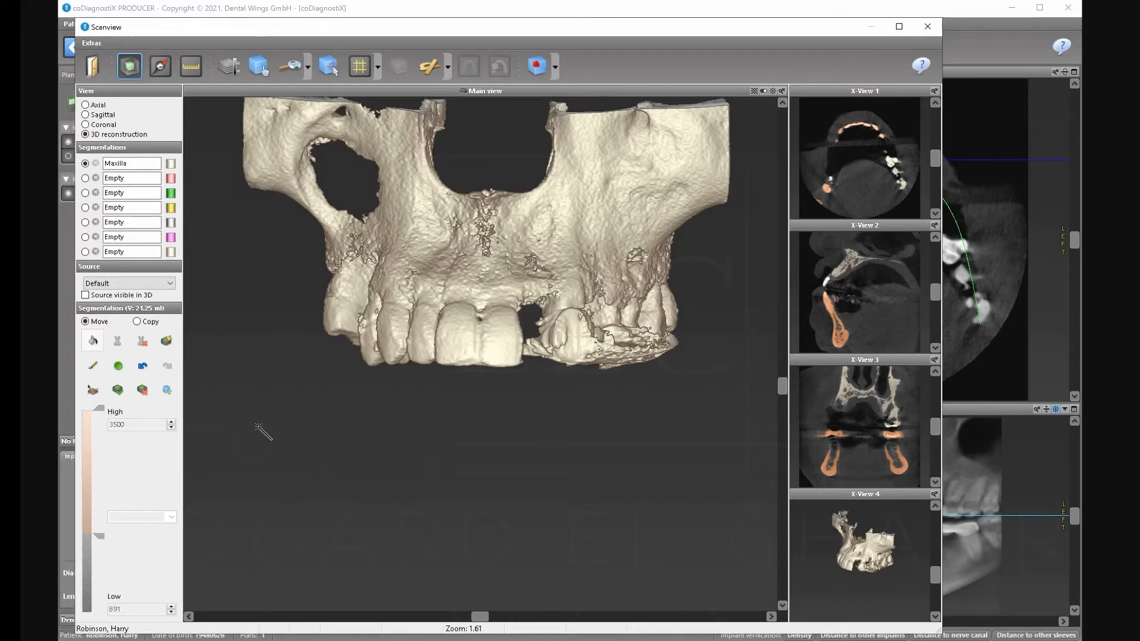
pyautogui.click(94, 366)
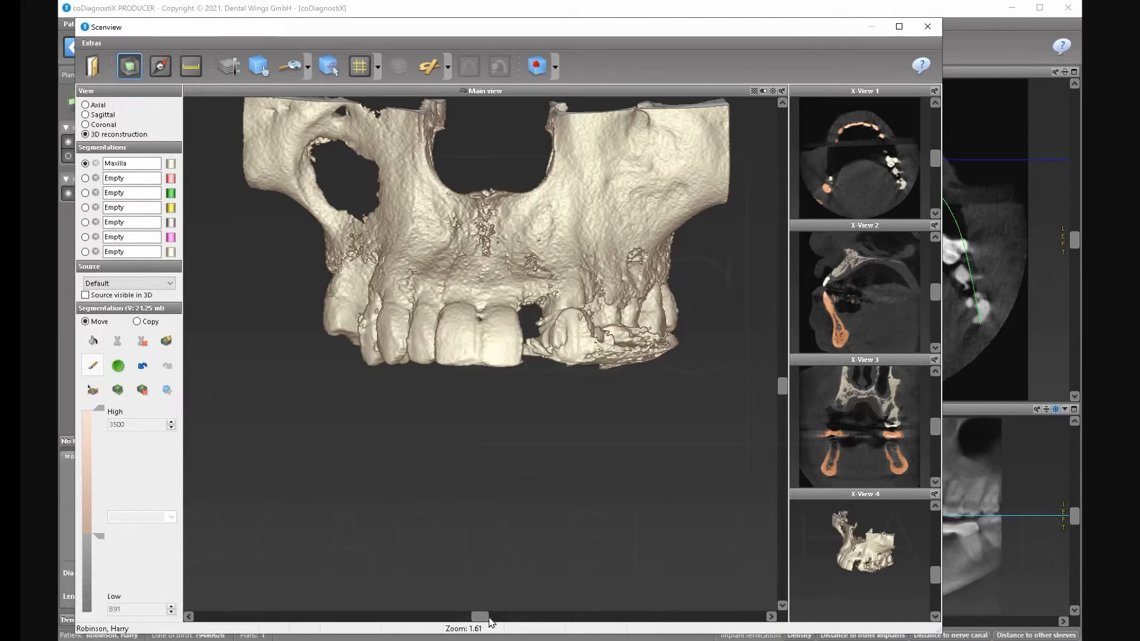
# Erase bone at the tooth edge and remove the small fragment at the incisor tip.
pyautogui.moveTo(488, 620); pyautogui.dragTo(543, 620)
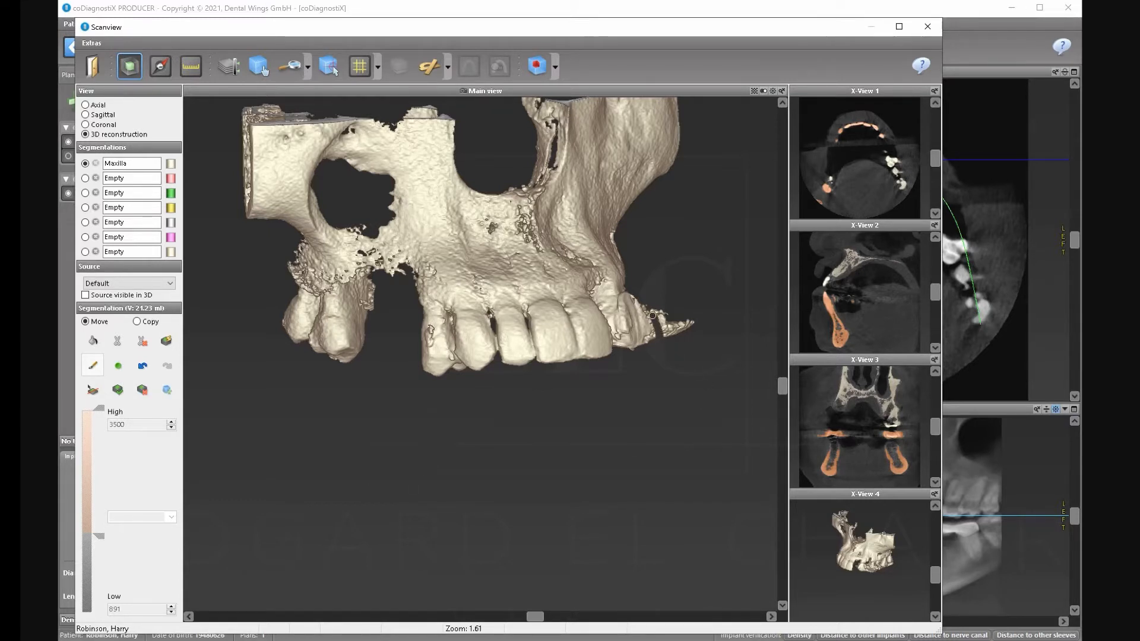
pyautogui.moveTo(649, 308); pyautogui.dragTo(647, 300)
pyautogui.click(92, 342)
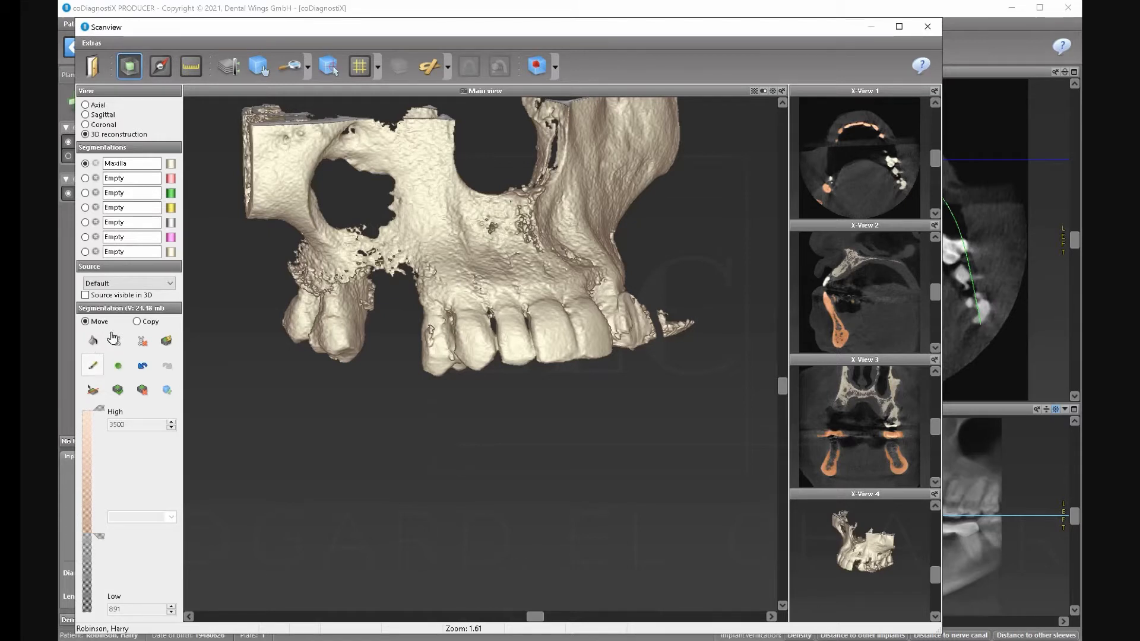
pyautogui.click(672, 327)
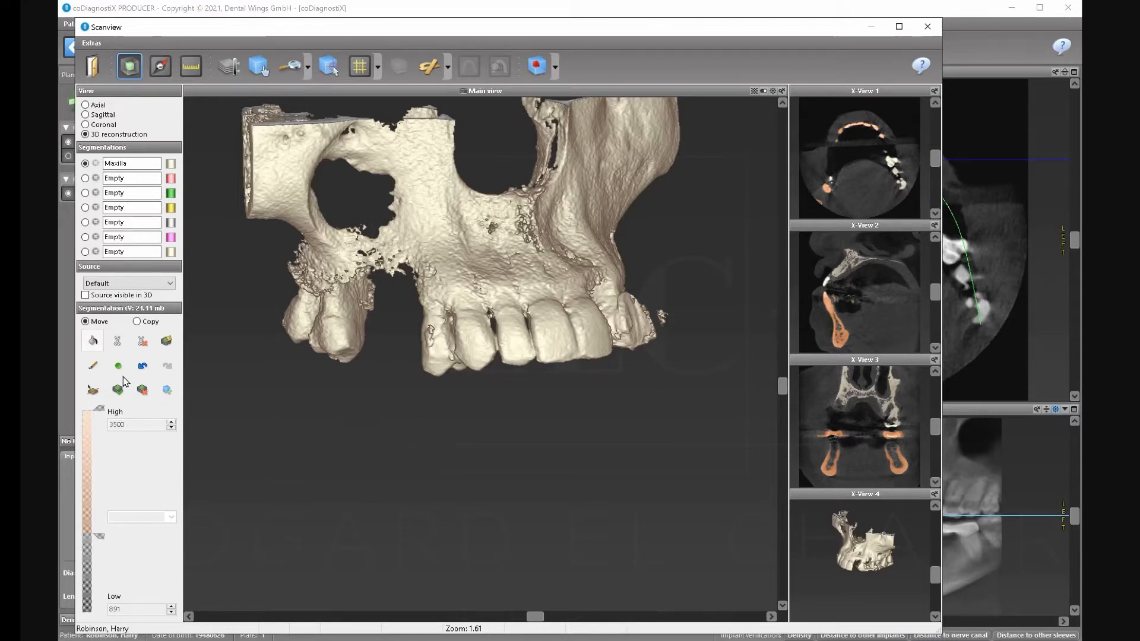
pyautogui.click(93, 367)
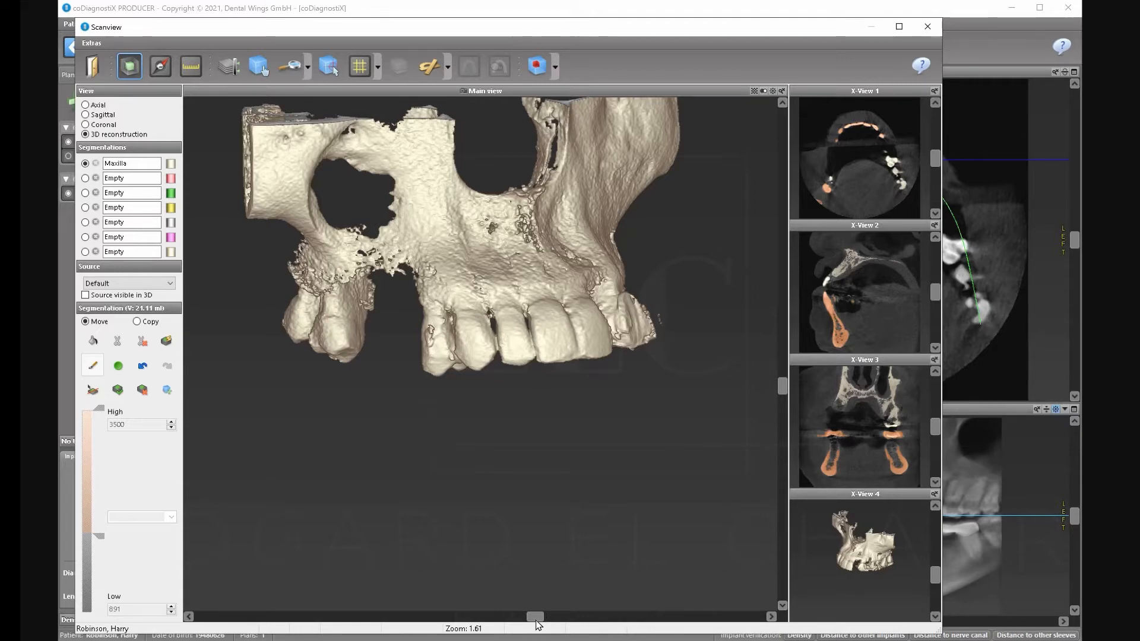
# Carve away bone along the molar edge, rotating the model to inspect another side.
pyautogui.moveTo(533, 618); pyautogui.dragTo(439, 618)
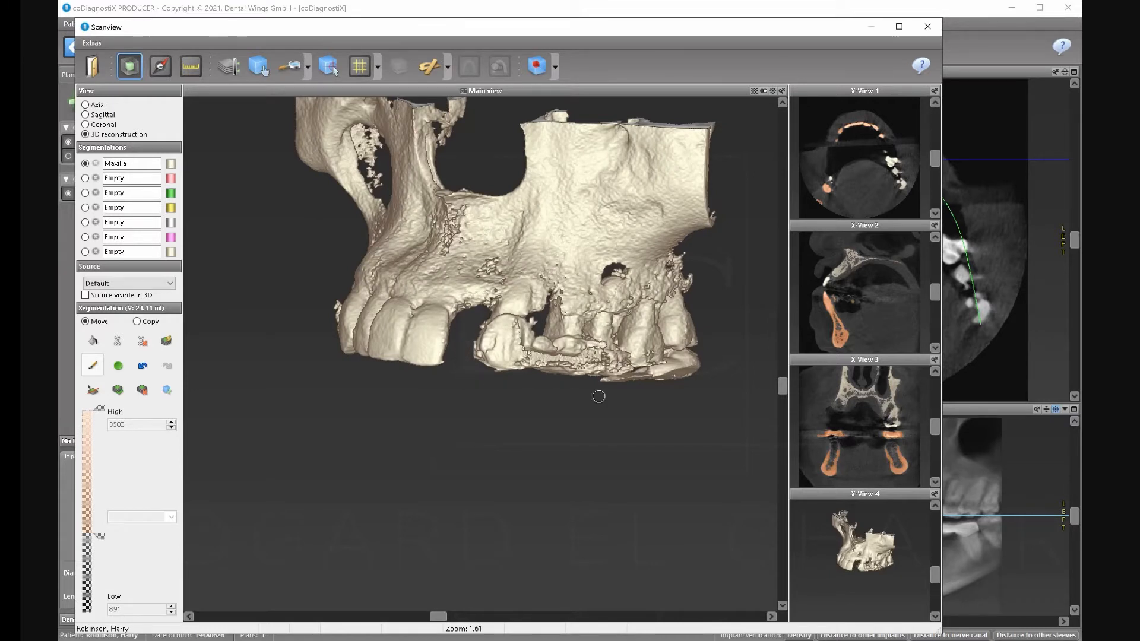
pyautogui.moveTo(691, 359)
pyautogui.mouseDown()
pyautogui.moveTo(598, 385)
pyautogui.moveTo(693, 371)
pyautogui.moveTo(661, 373)
pyautogui.moveTo(683, 371)
pyautogui.mouseUp()
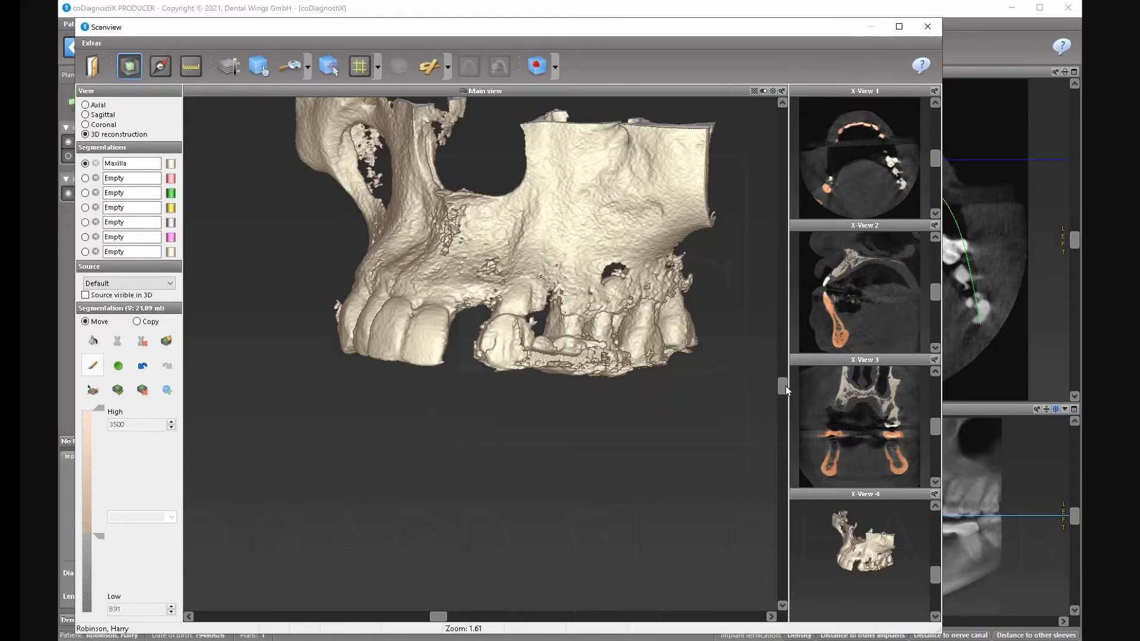
pyautogui.moveTo(783, 386); pyautogui.dragTo(769, 426)
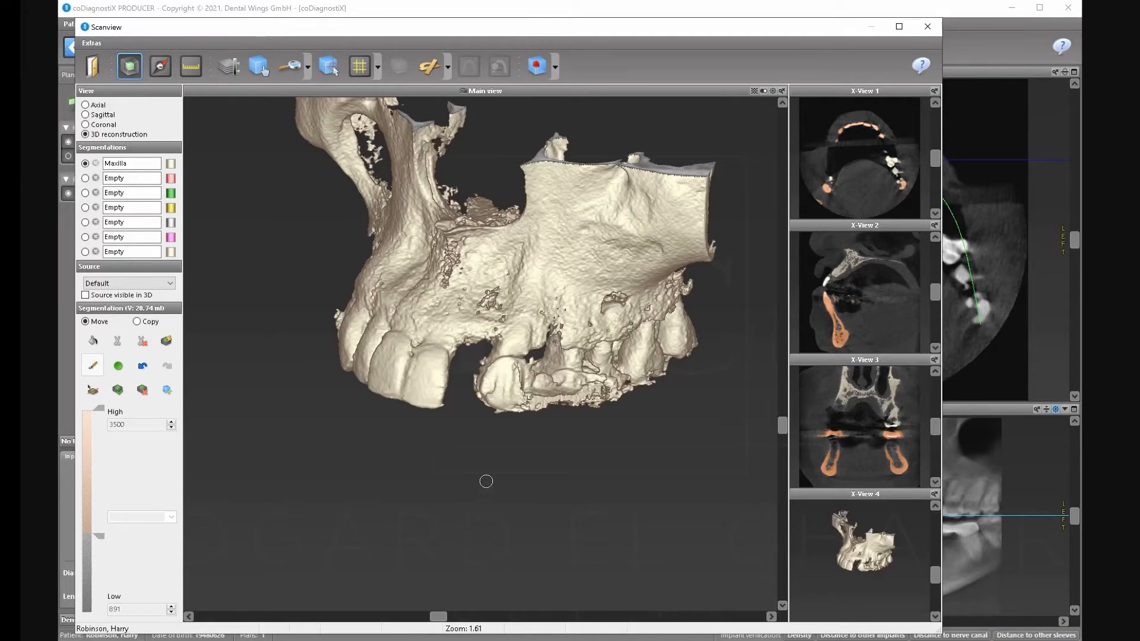
pyautogui.moveTo(442, 617)
pyautogui.mouseDown()
pyautogui.moveTo(487, 618)
pyautogui.moveTo(450, 618)
pyautogui.mouseUp()
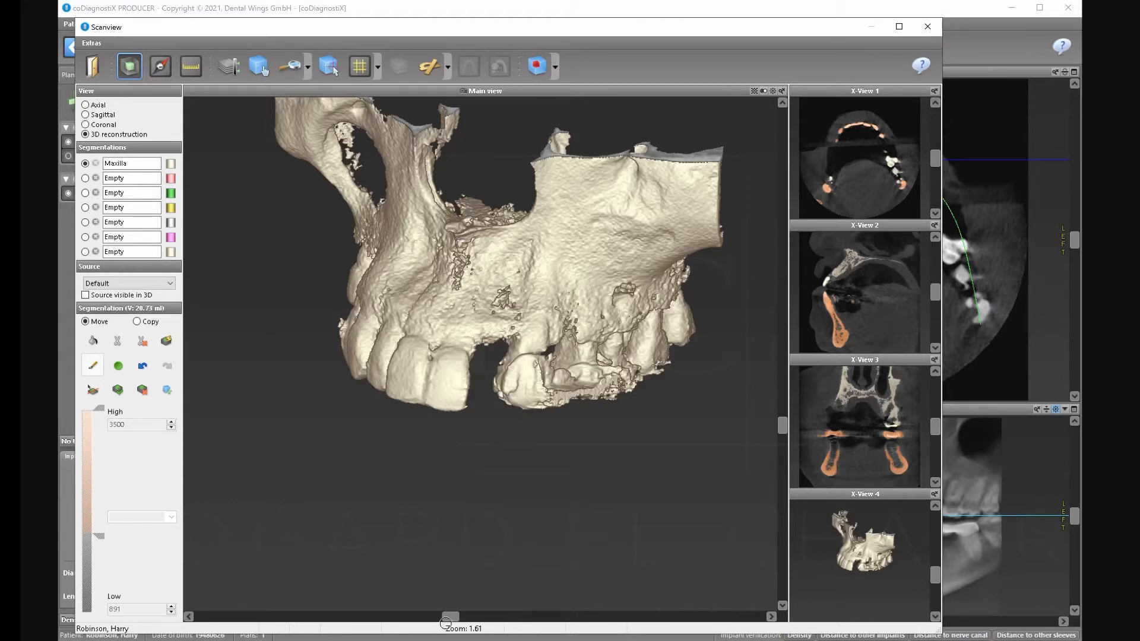
pyautogui.click(405, 616)
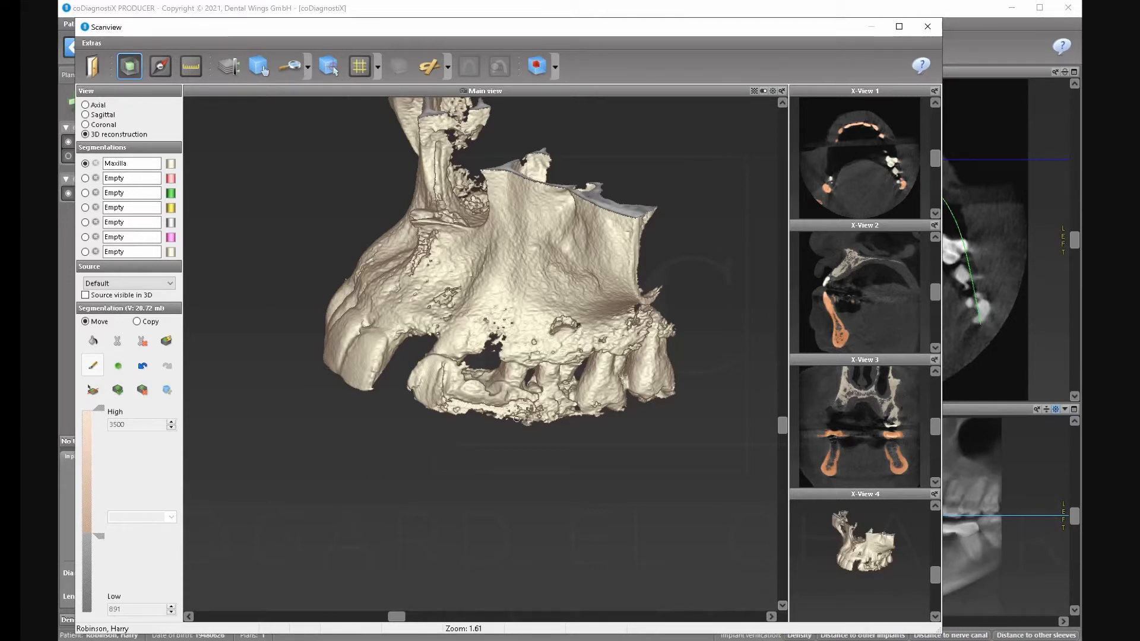
# Cut through the maxilla's lower edge, erase bone from the rightmost molar, and close Scanview.
pyautogui.moveTo(486, 371)
pyautogui.mouseDown()
pyautogui.moveTo(482, 415)
pyautogui.moveTo(521, 420)
pyautogui.mouseUp()
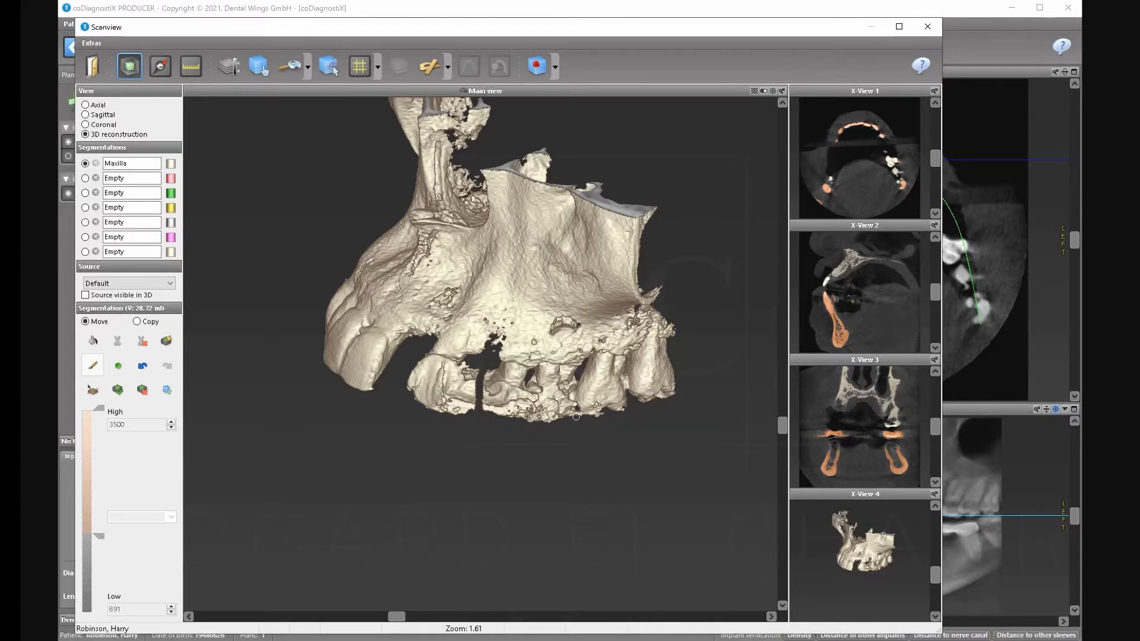
pyautogui.moveTo(462, 418); pyautogui.dragTo(468, 372)
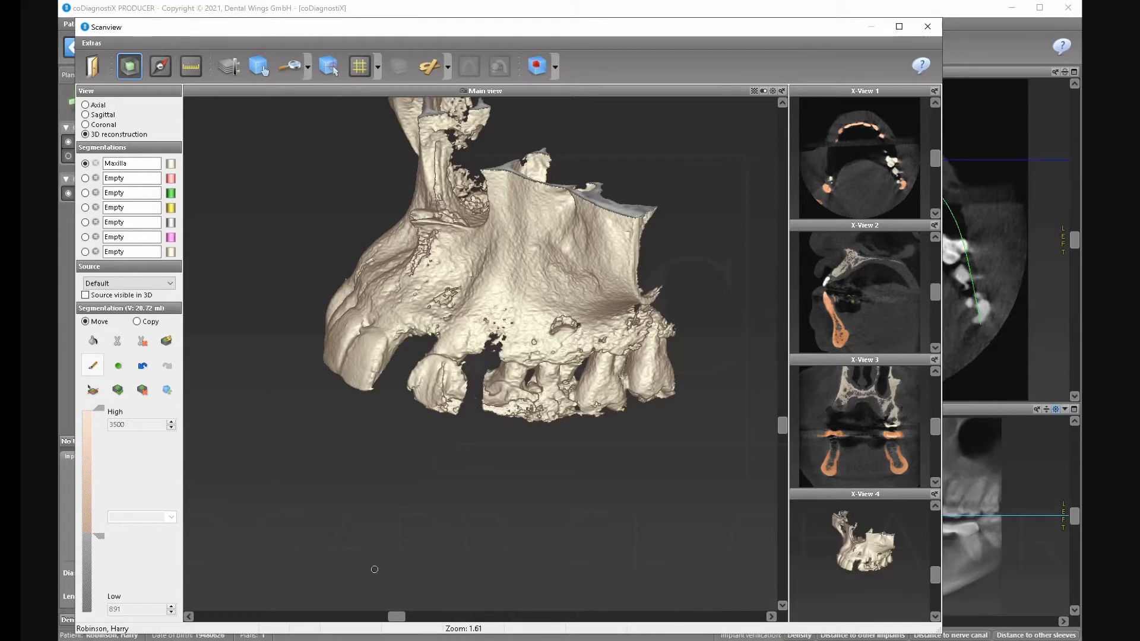
pyautogui.moveTo(397, 616); pyautogui.dragTo(516, 616)
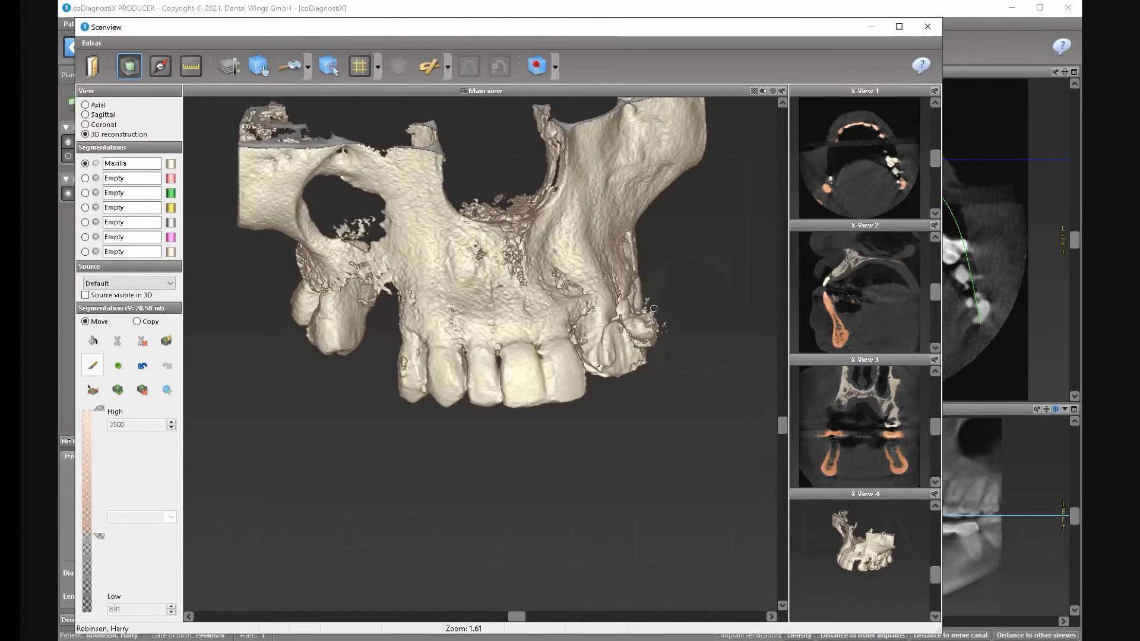
pyautogui.moveTo(649, 329)
pyautogui.mouseDown()
pyautogui.moveTo(655, 349)
pyautogui.moveTo(658, 327)
pyautogui.mouseUp()
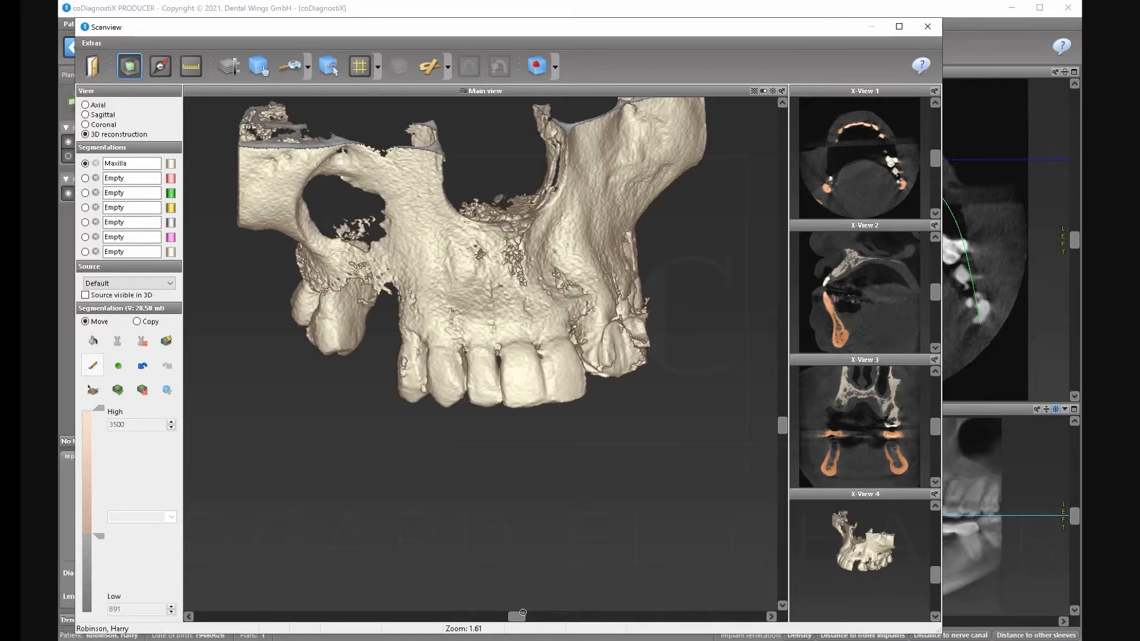
pyautogui.moveTo(523, 612); pyautogui.dragTo(393, 594)
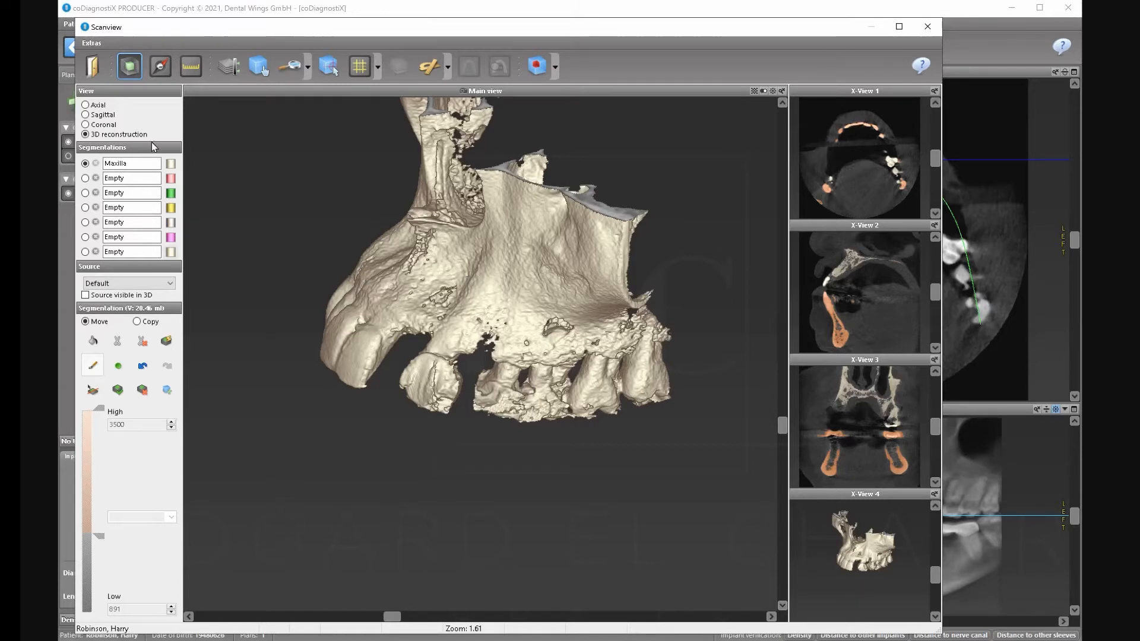
pyautogui.click(92, 63)
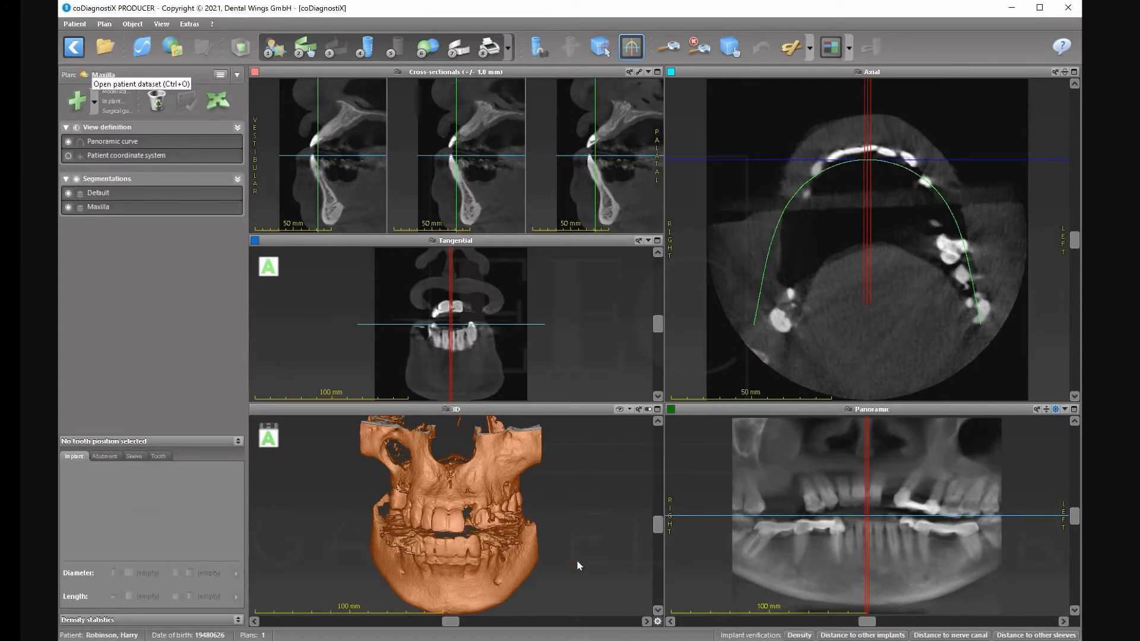
# Hide the Default segmentation and start Align Patient Coordinate System.
pyautogui.click(68, 193)
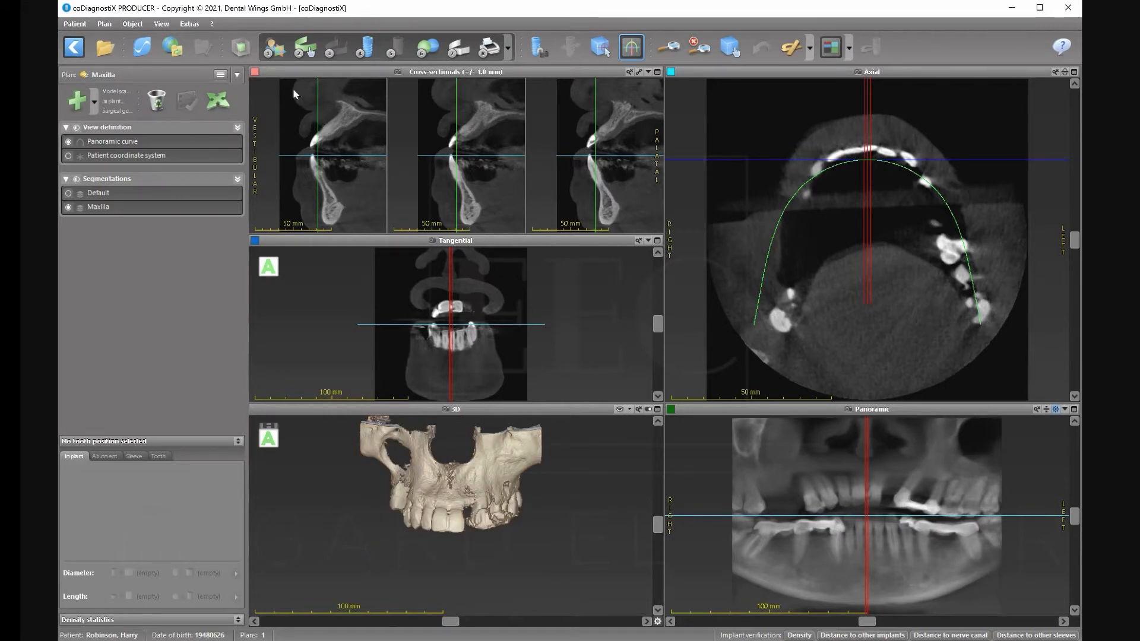
pyautogui.click(274, 53)
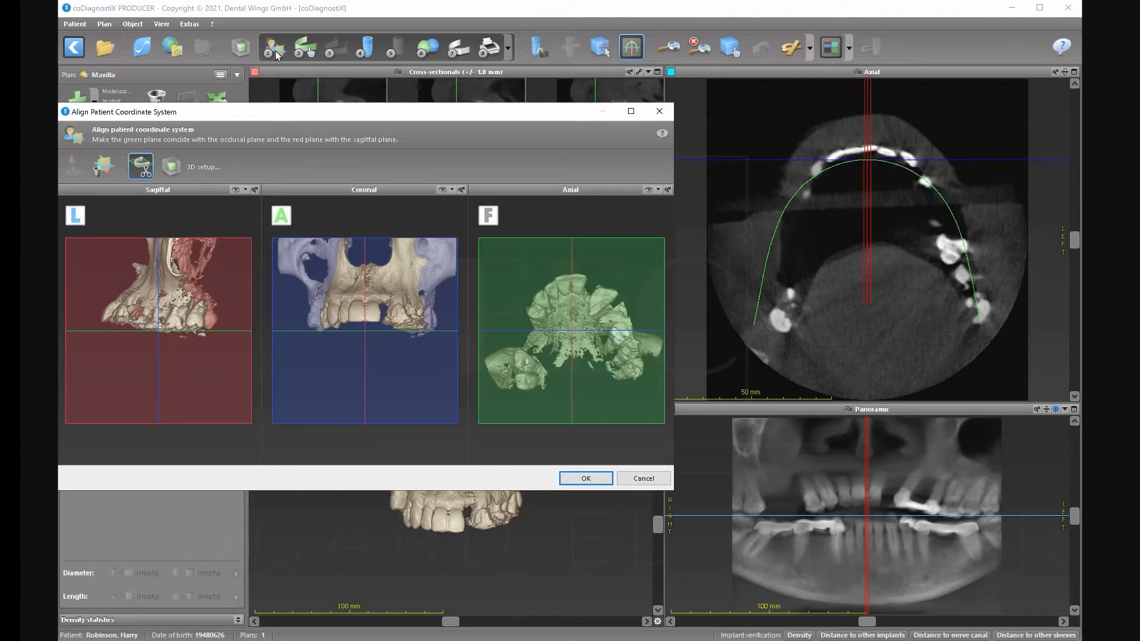
# Align the sagittal plane and rotate the axial plane to the occlusal plane, then confirm.
pyautogui.moveTo(230, 361); pyautogui.dragTo(231, 373)
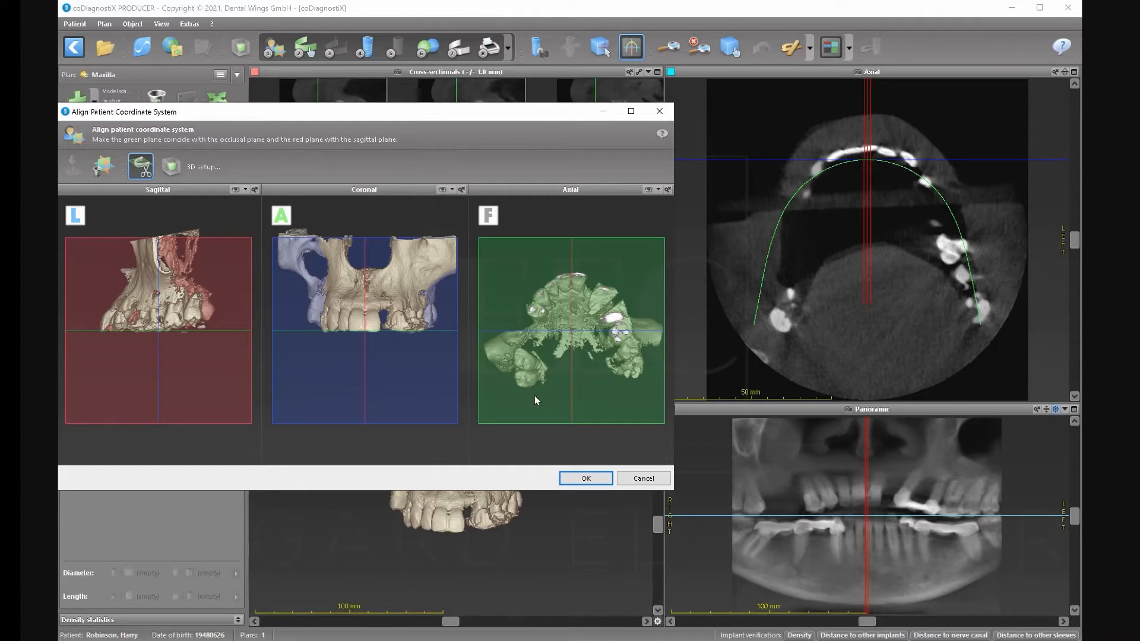
pyautogui.moveTo(531, 405); pyautogui.dragTo(533, 410, button='right')
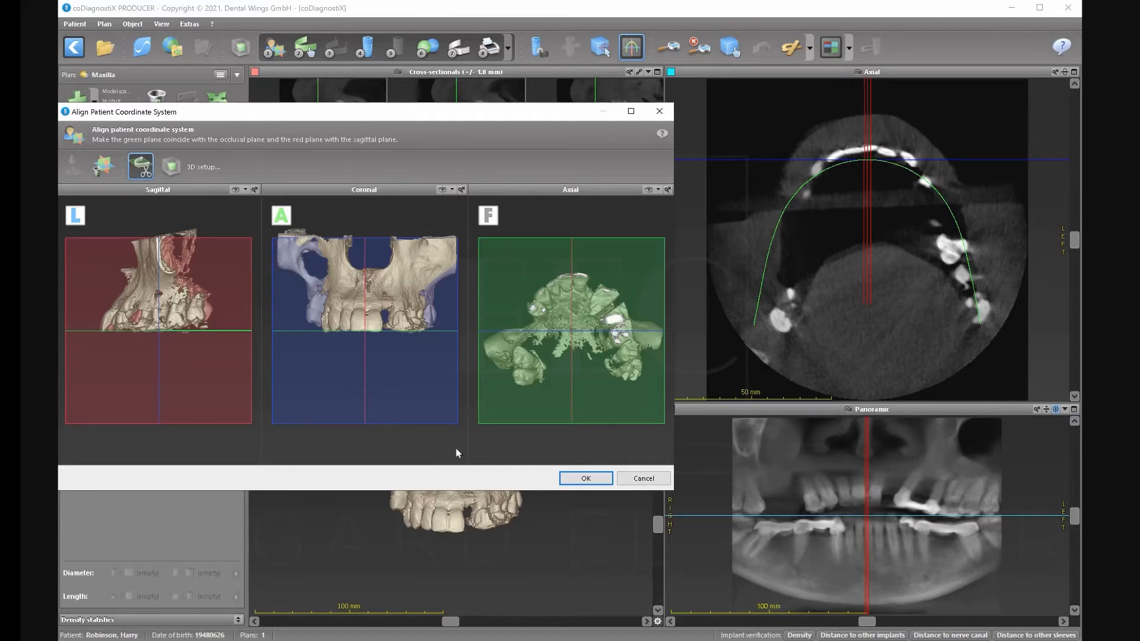
pyautogui.click(581, 478)
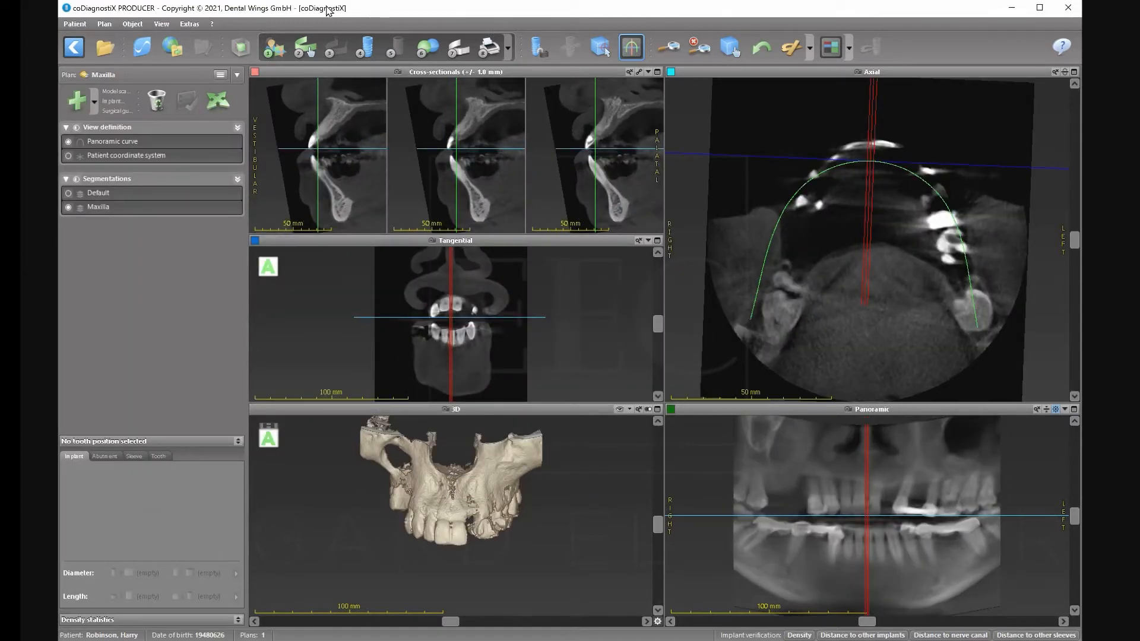
# Drag the incisal, side and molar curve points (1 and 16) onto the upper arch and accept the curve.
pyautogui.click(306, 49)
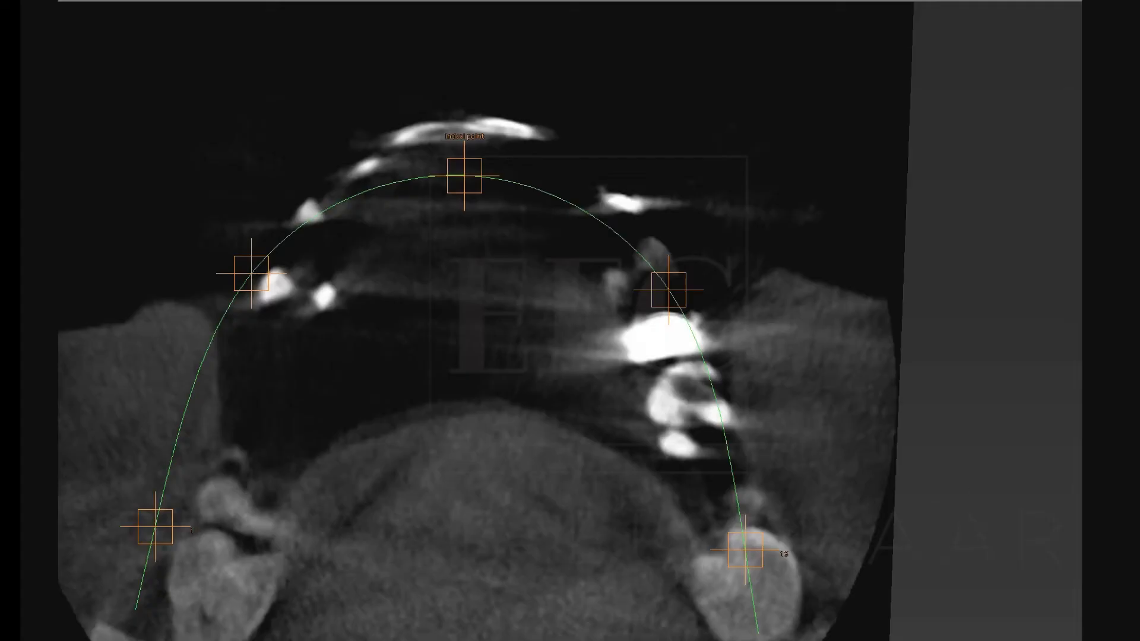
pyautogui.scroll(10, 1056, 23)
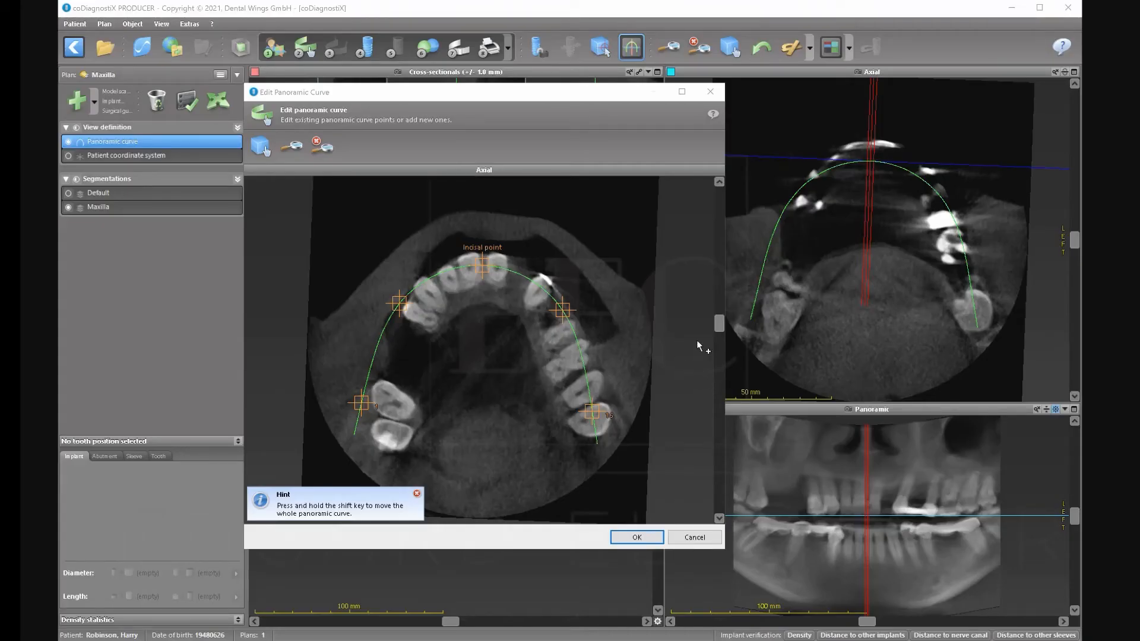
pyautogui.moveTo(720, 323); pyautogui.dragTo(720, 321)
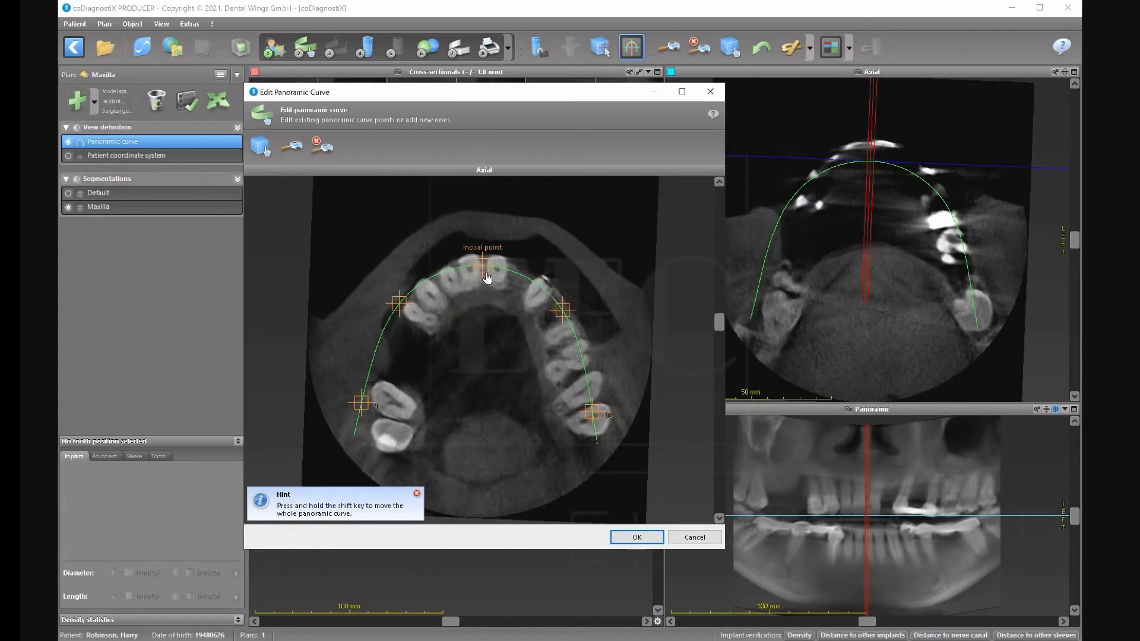
pyautogui.moveTo(488, 269); pyautogui.dragTo(487, 277)
pyautogui.moveTo(401, 309); pyautogui.dragTo(419, 319)
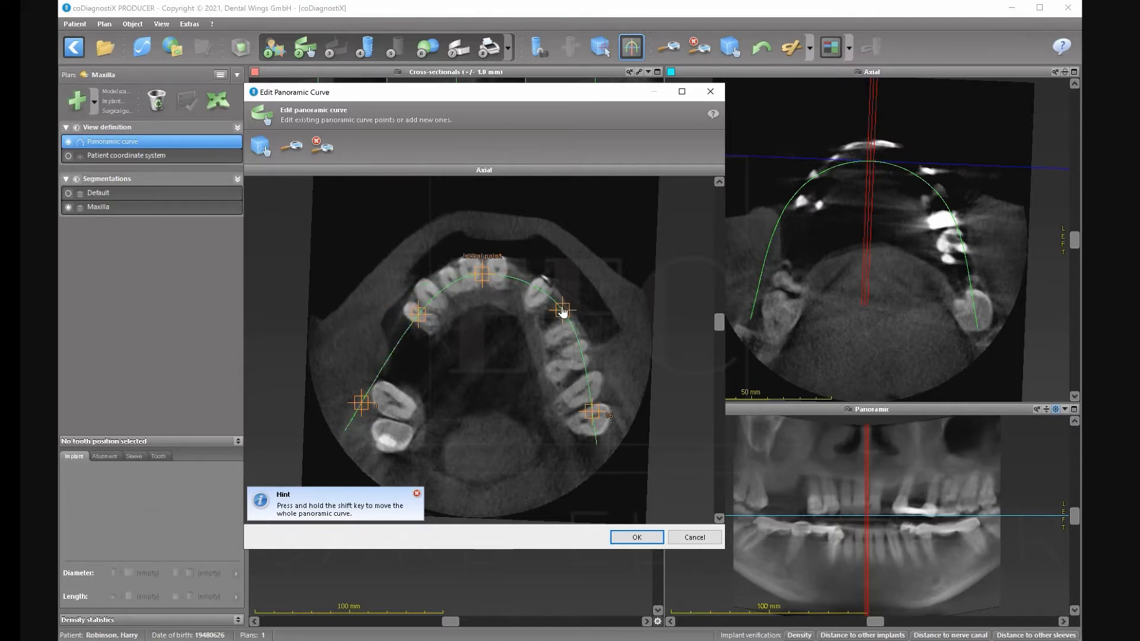
pyautogui.moveTo(562, 311); pyautogui.dragTo(561, 337)
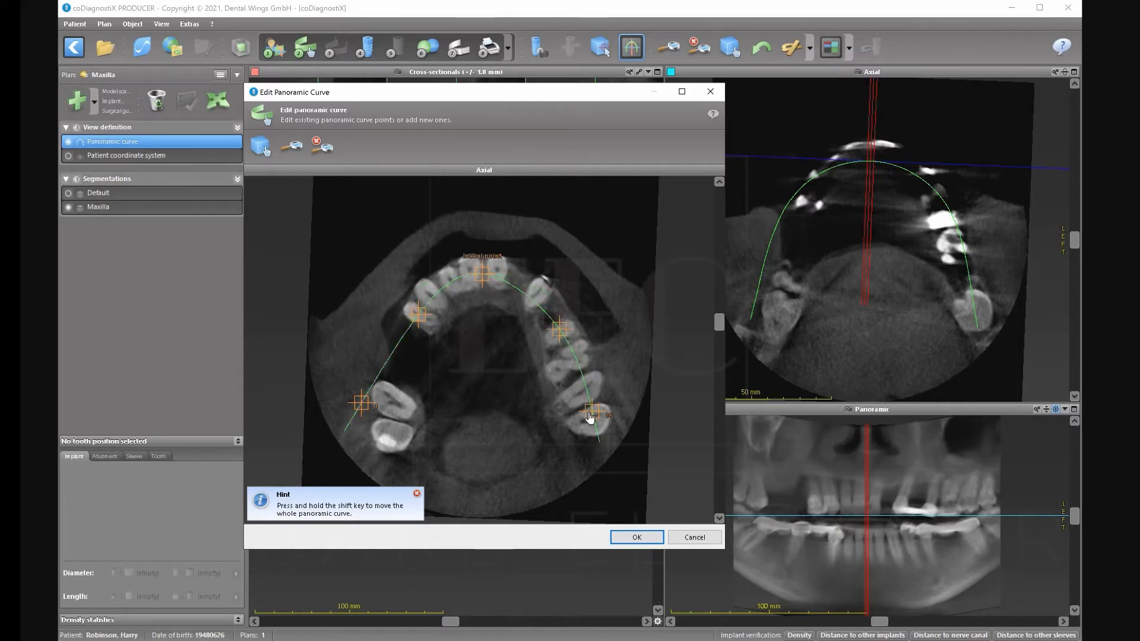
pyautogui.moveTo(594, 421); pyautogui.dragTo(596, 435)
pyautogui.moveTo(359, 406); pyautogui.dragTo(386, 453)
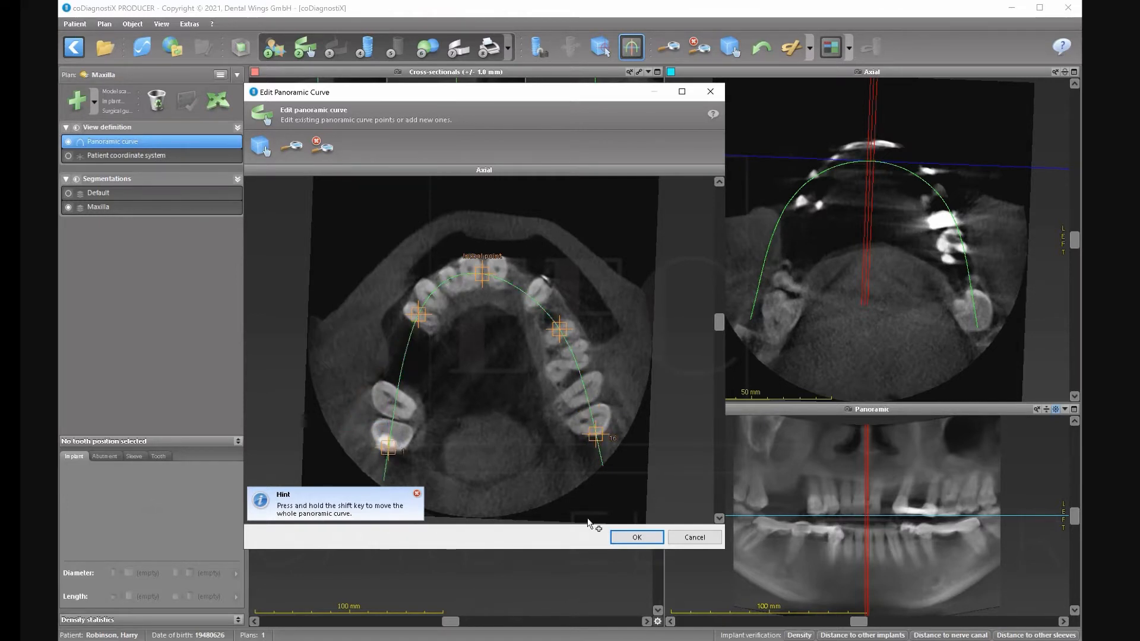
pyautogui.click(624, 539)
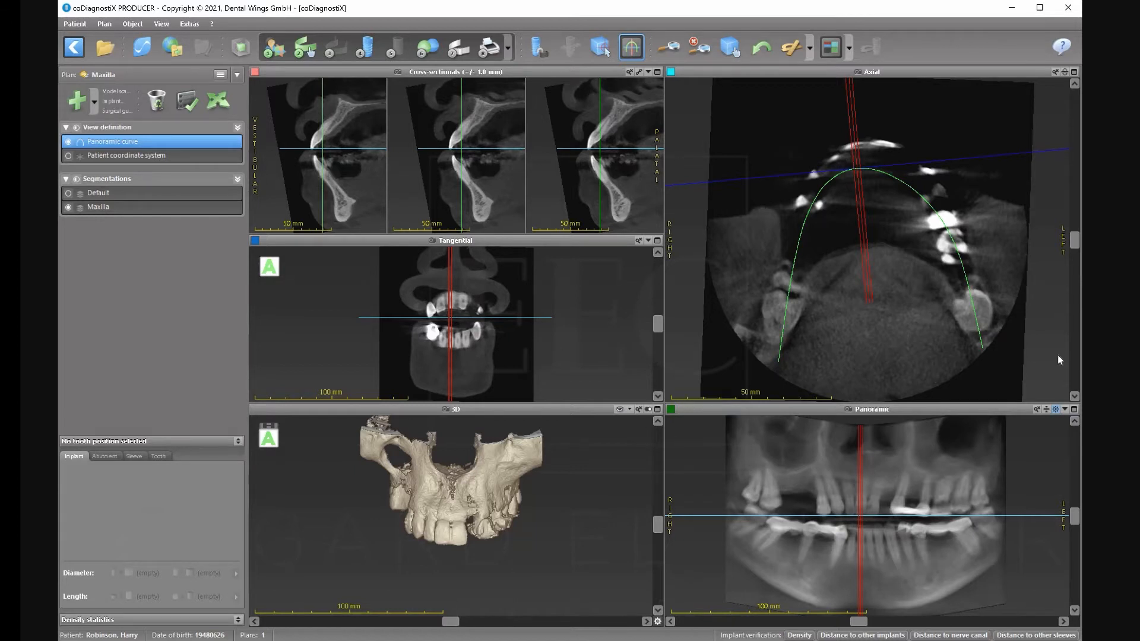
# Open the Choose Implant database, currently filtered to Sweden & Martina S.p.A. implants.
pyautogui.click(369, 53)
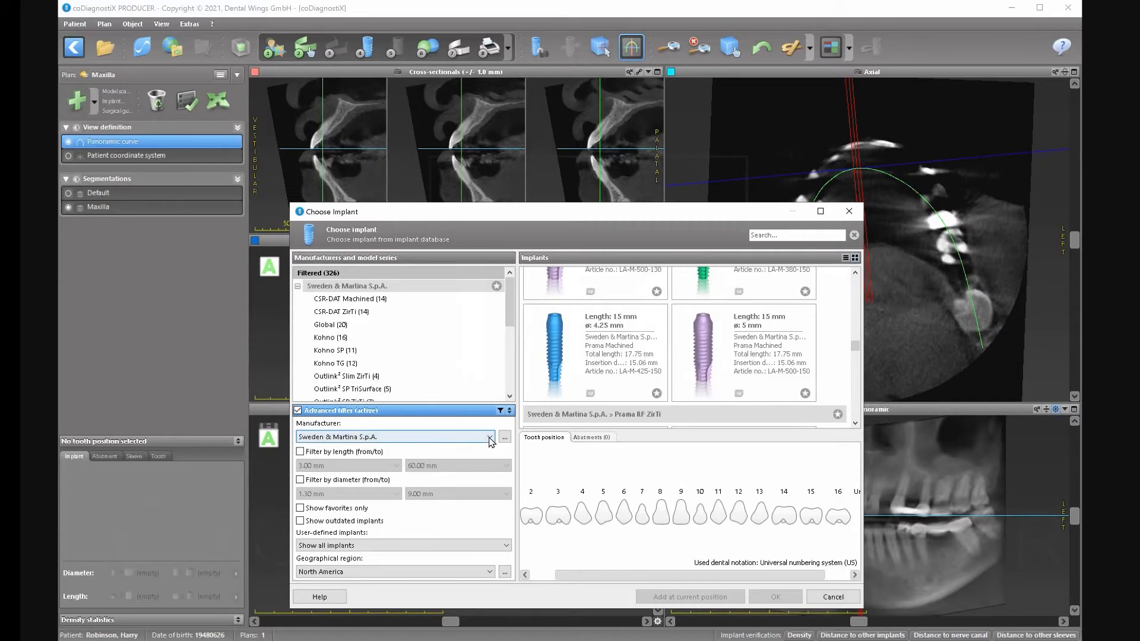
# Filter the implant list to manufacturer Straumann.
pyautogui.click(490, 441)
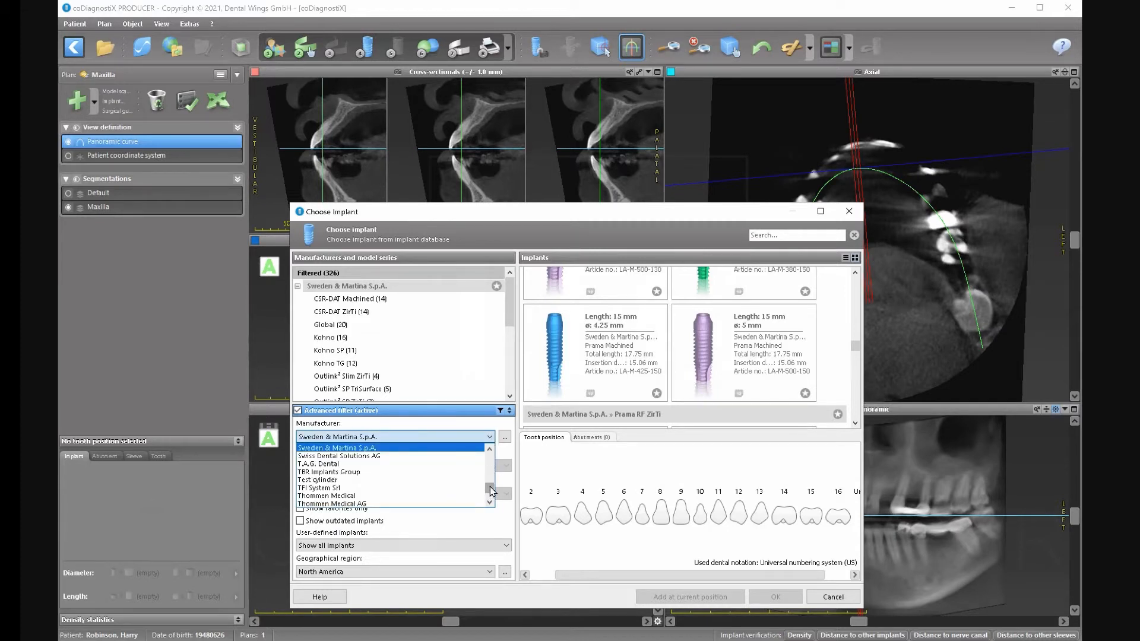
pyautogui.scroll(3, 491, 491)
pyautogui.scroll(8, 491, 488)
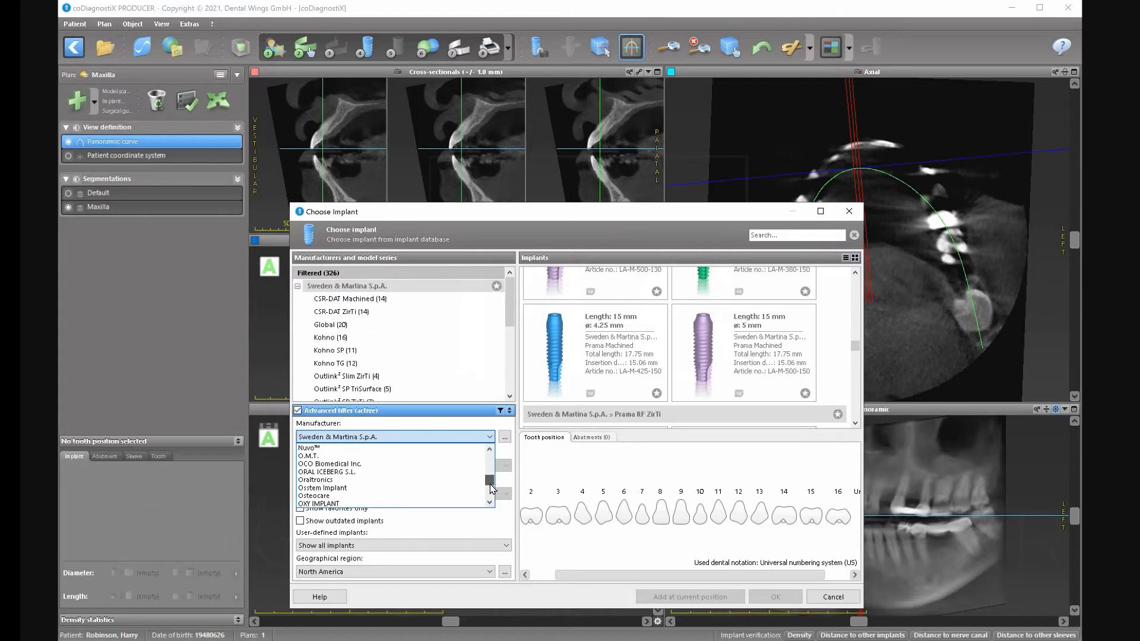
pyautogui.scroll(-8, 491, 486)
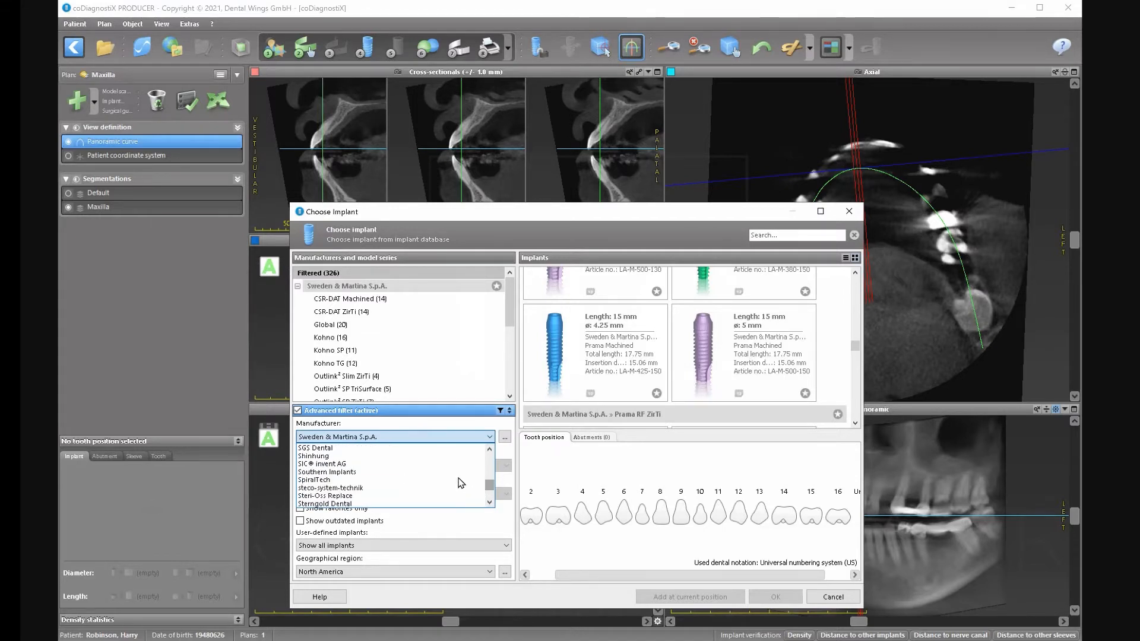
pyautogui.scroll(-1, 462, 482)
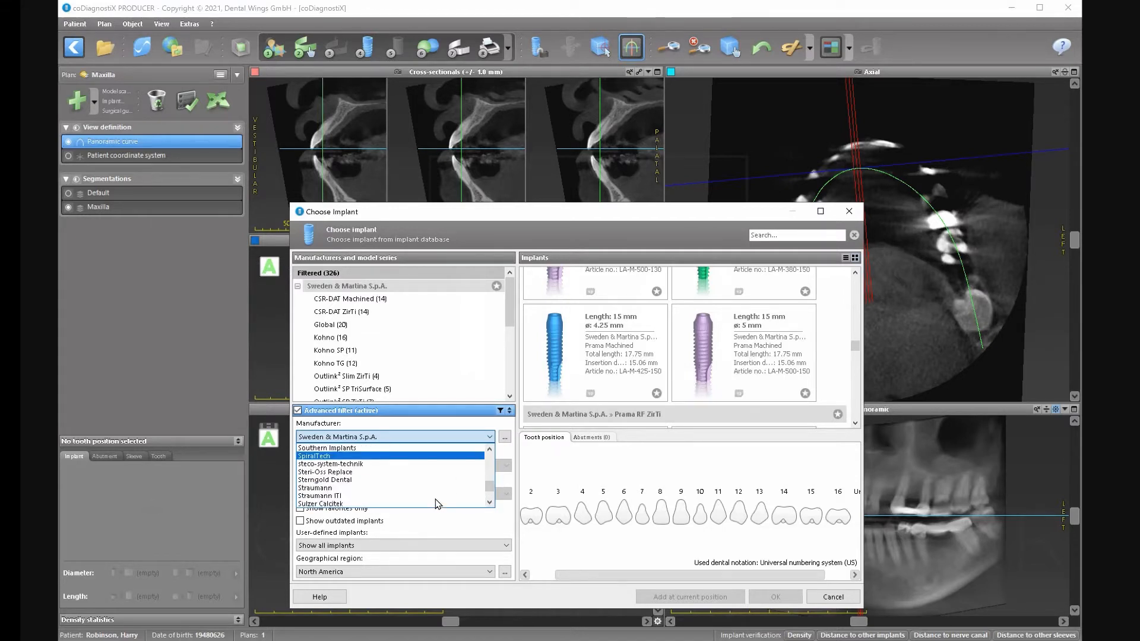
pyautogui.click(362, 488)
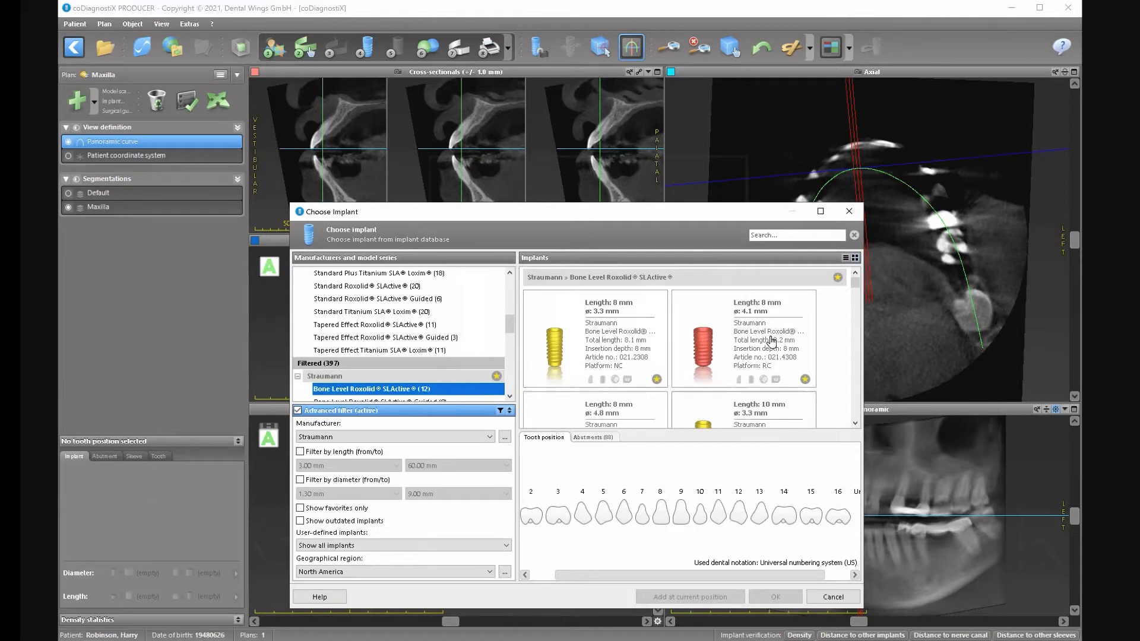
# Place the 10 mm, Ø3.3 Bone Level Tapered Roxolid SLActive implant at tooth position 10.
pyautogui.moveTo(857, 291); pyautogui.dragTo(856, 298)
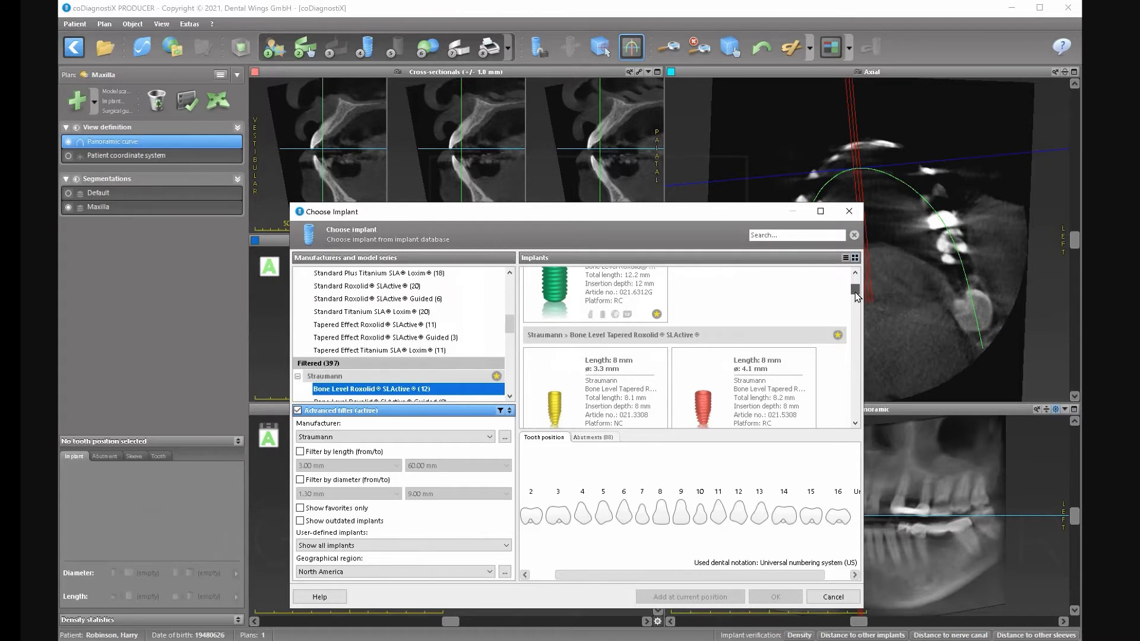
pyautogui.click(856, 424)
pyautogui.moveTo(856, 423); pyautogui.dragTo(856, 424)
pyautogui.click(550, 389)
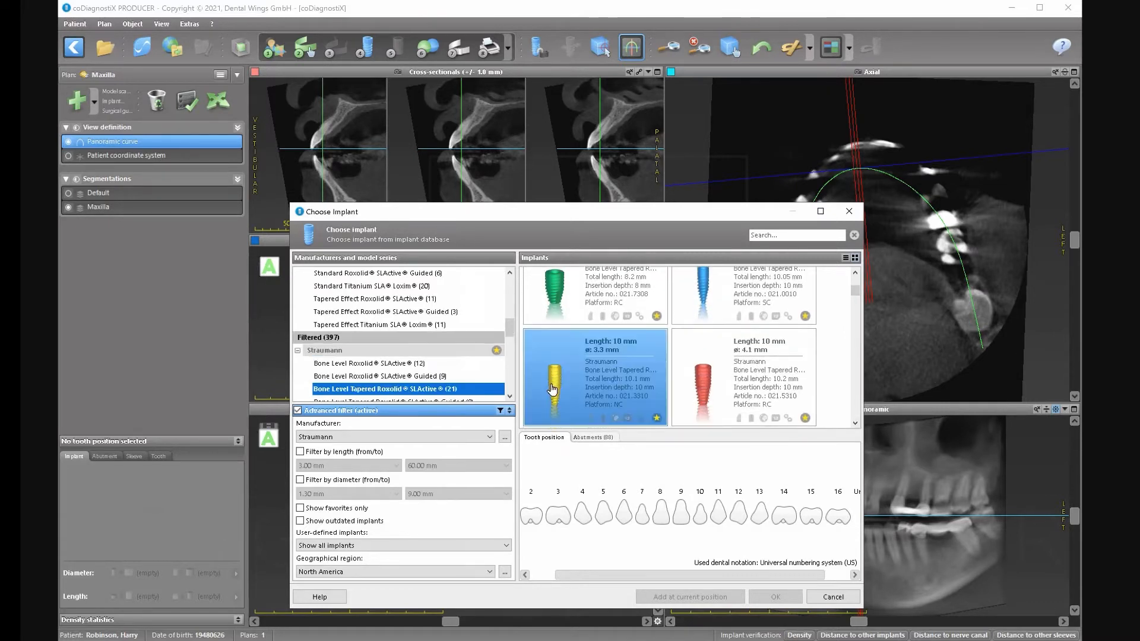
pyautogui.click(702, 517)
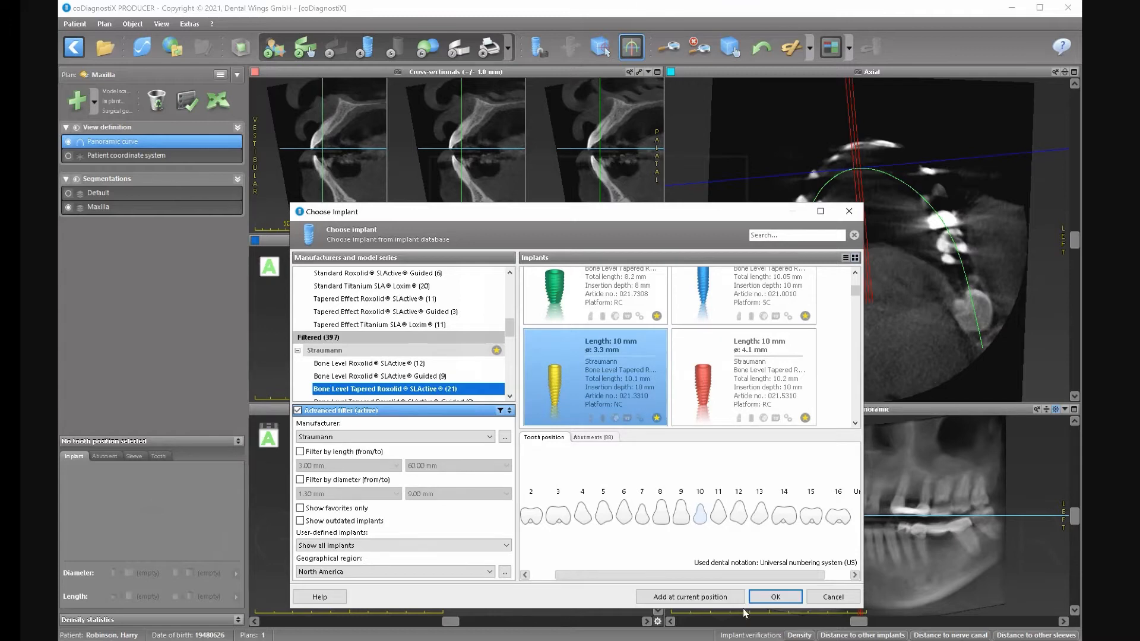
pyautogui.click(766, 599)
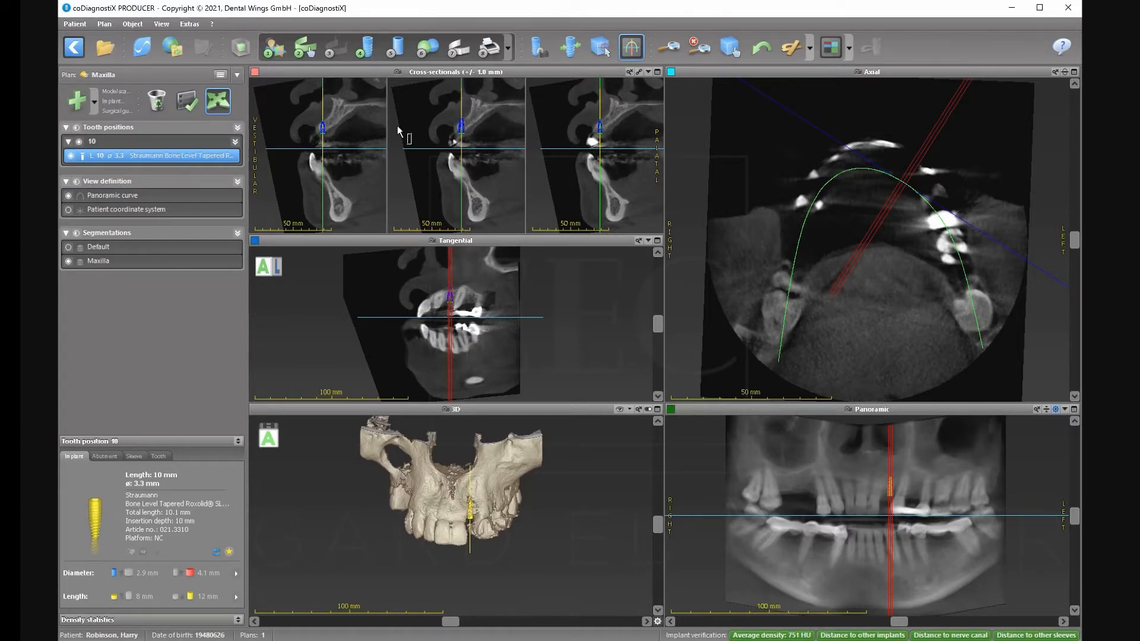
# Centre the slice views on the tooth 10 implant and pan the cross-sections and tangential slice.
pyautogui.click(571, 48)
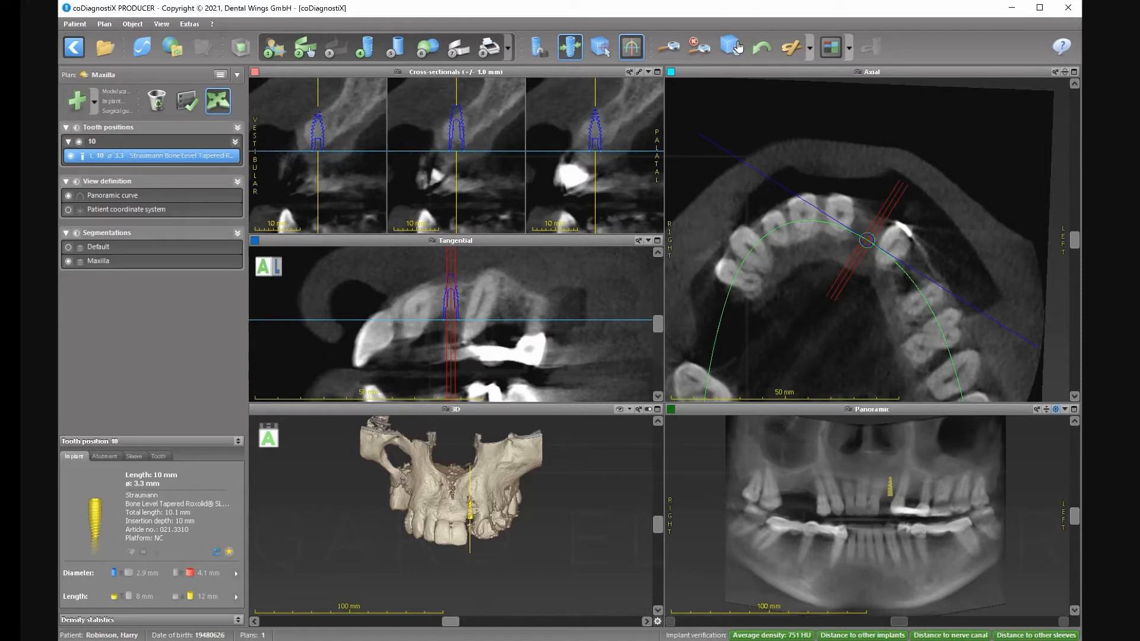
pyautogui.click(734, 47)
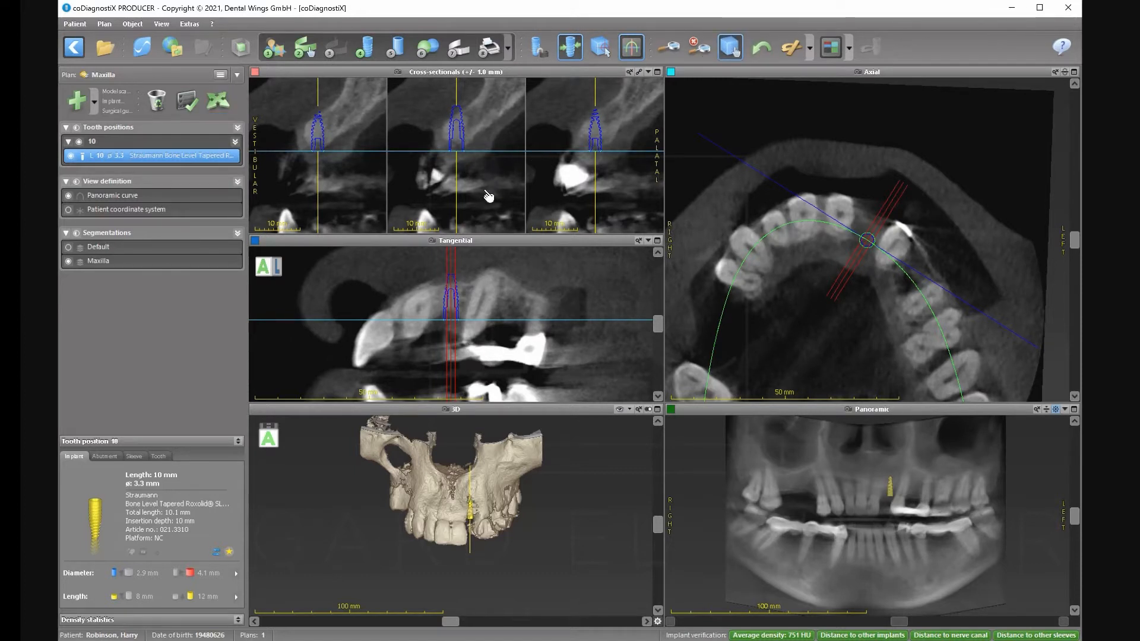
pyautogui.moveTo(486, 191); pyautogui.dragTo(467, 220)
pyautogui.moveTo(351, 191); pyautogui.dragTo(342, 229)
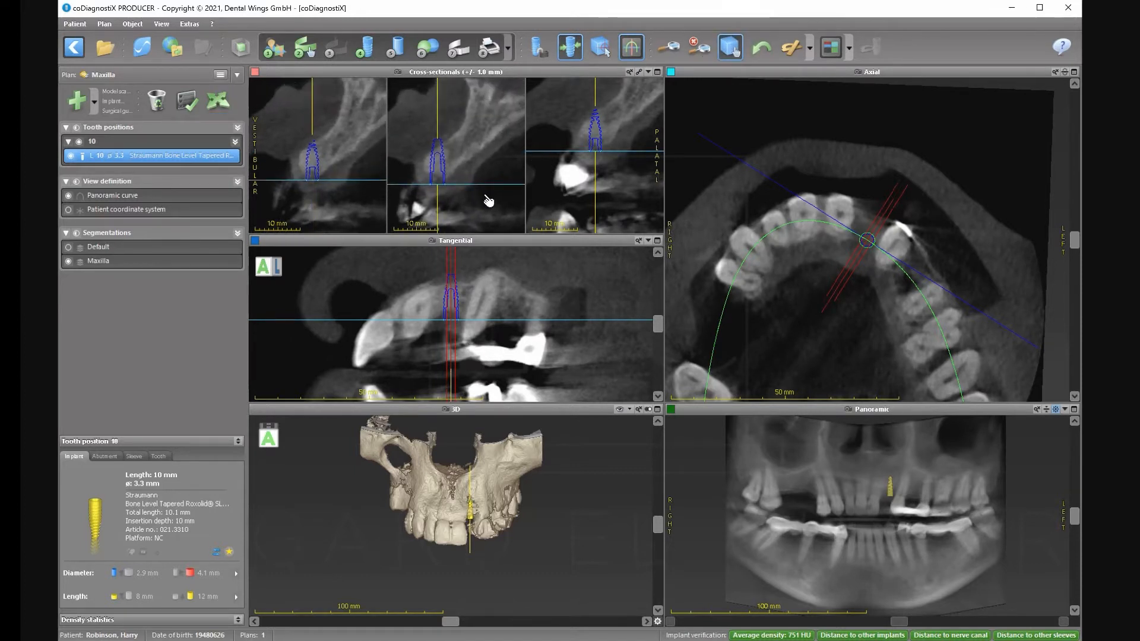
pyautogui.moveTo(564, 191); pyautogui.dragTo(551, 221)
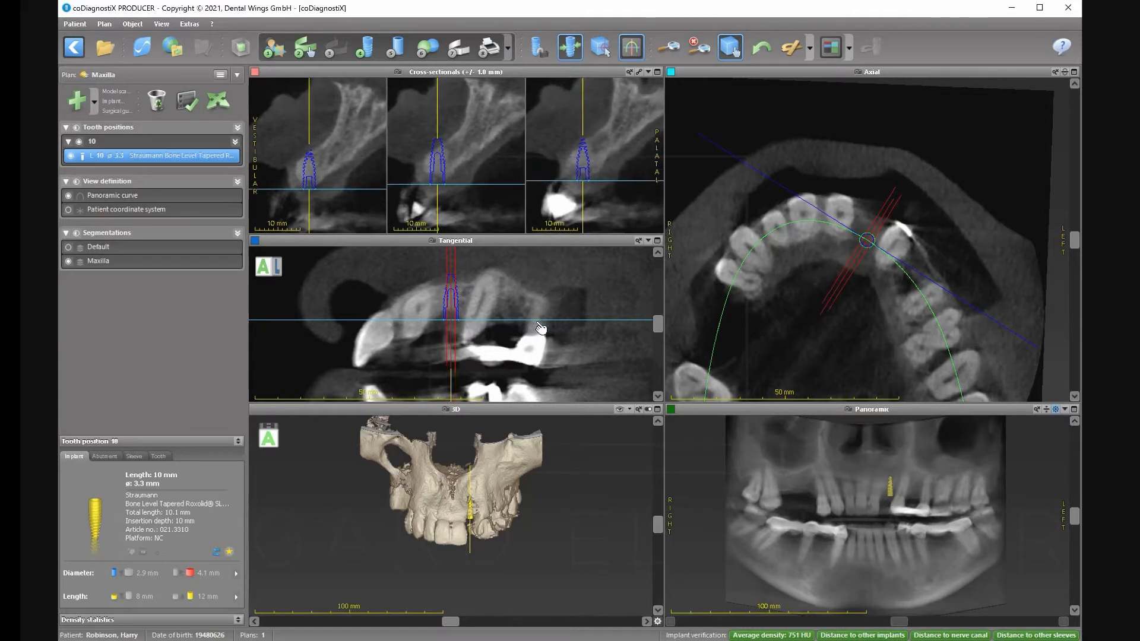
pyautogui.moveTo(571, 278); pyautogui.dragTo(575, 287)
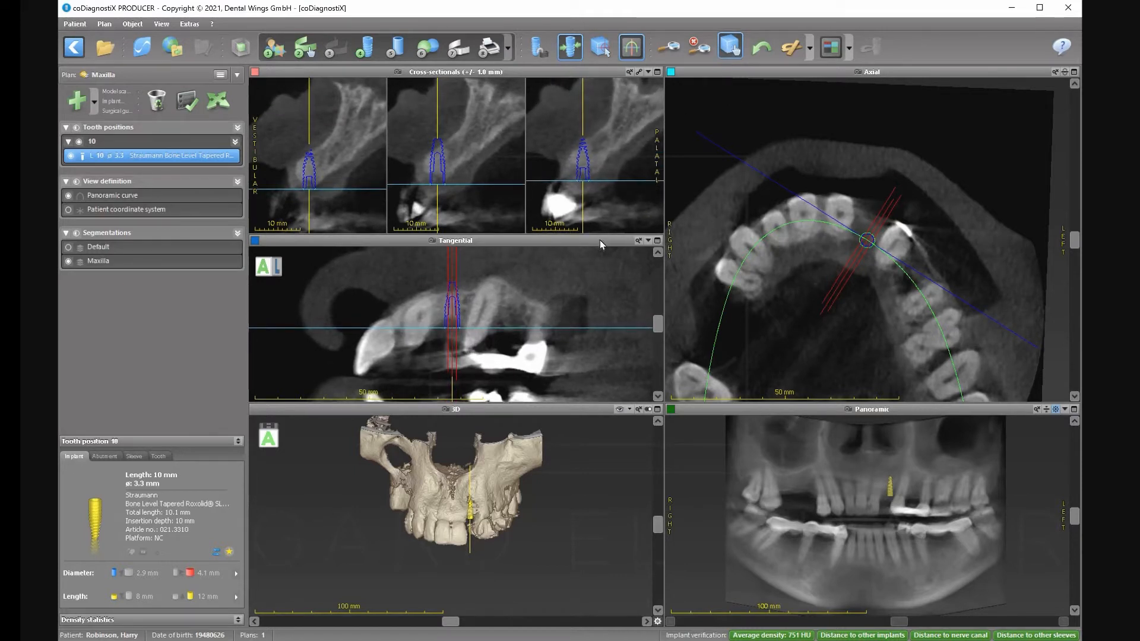
# Tilt the implant axis about 19.8° to follow the bone and maximize the tangential view.
pyautogui.click(217, 100)
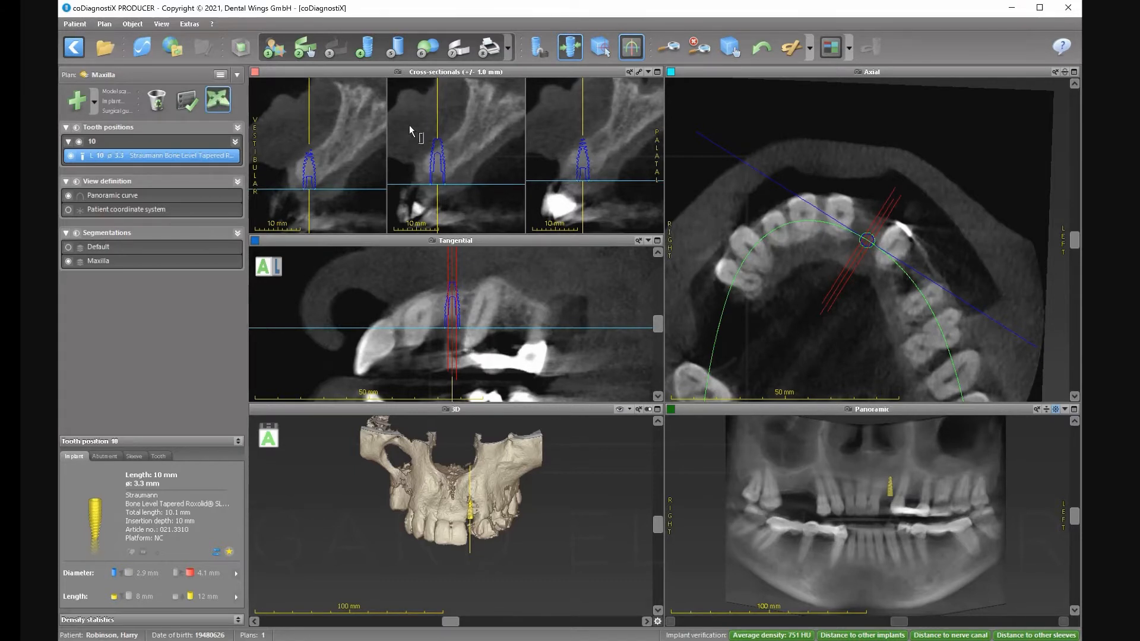
pyautogui.moveTo(436, 102); pyautogui.dragTo(467, 102)
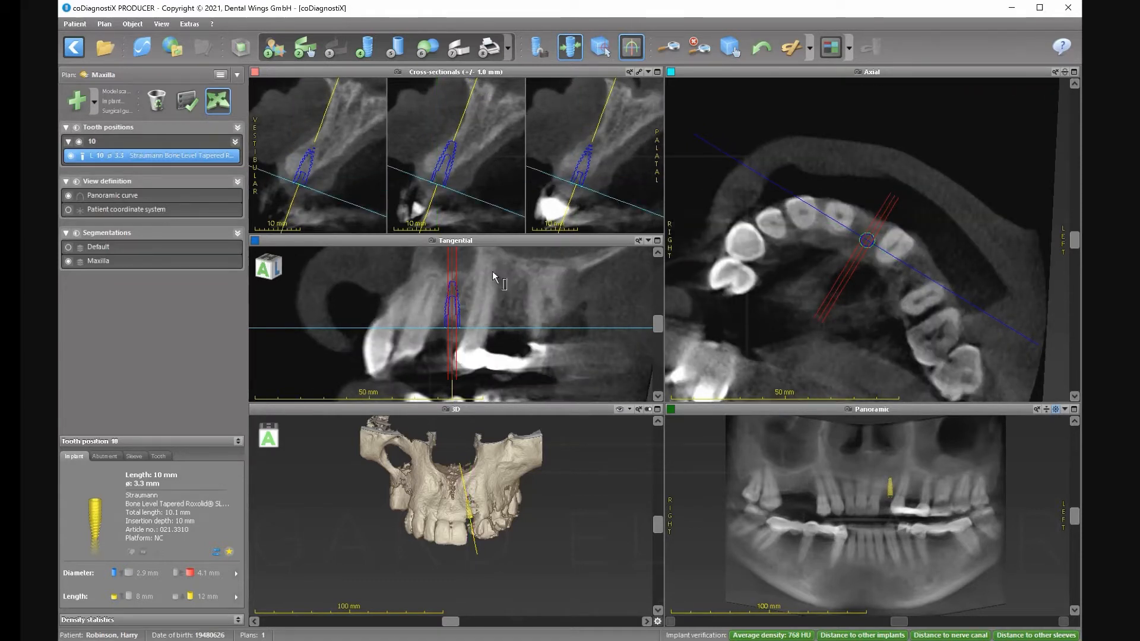
pyautogui.click(657, 240)
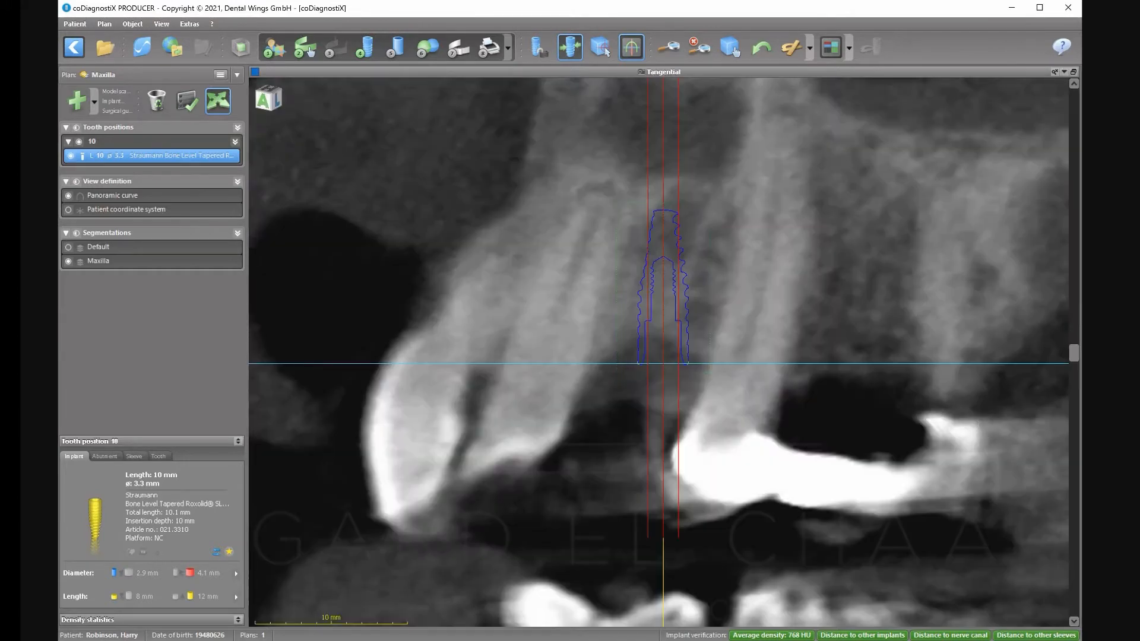
# Rotate the implant and shift it up-left 1.4 mm, then up 0.2 mm, upright between the roots.
pyautogui.moveTo(1073, 354); pyautogui.dragTo(1071, 387)
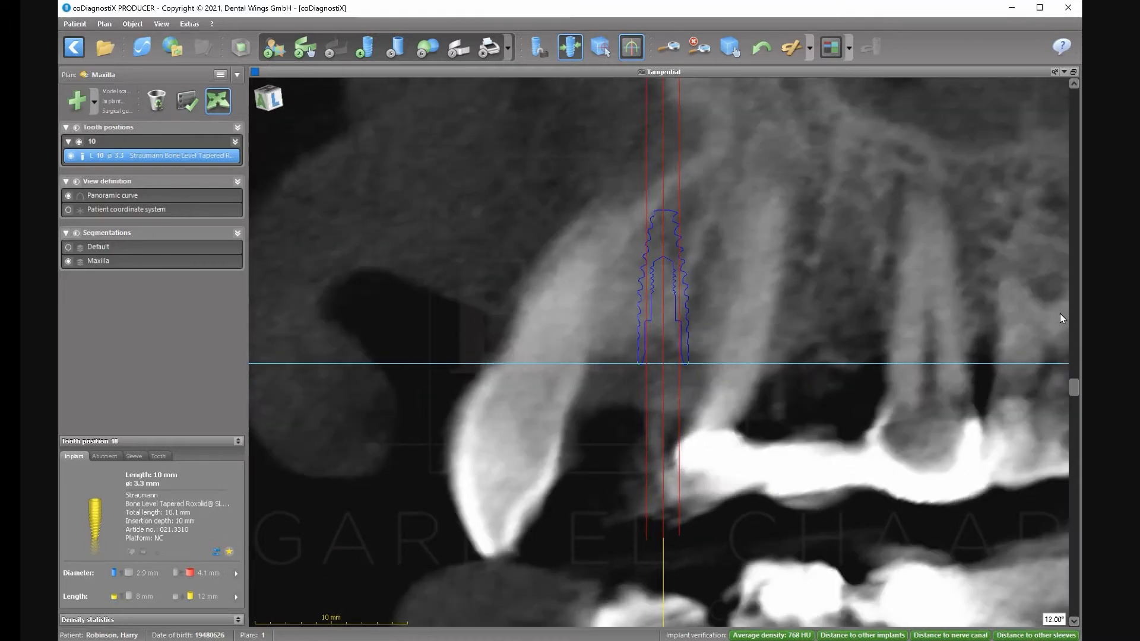
pyautogui.scroll(10, 1058, 306)
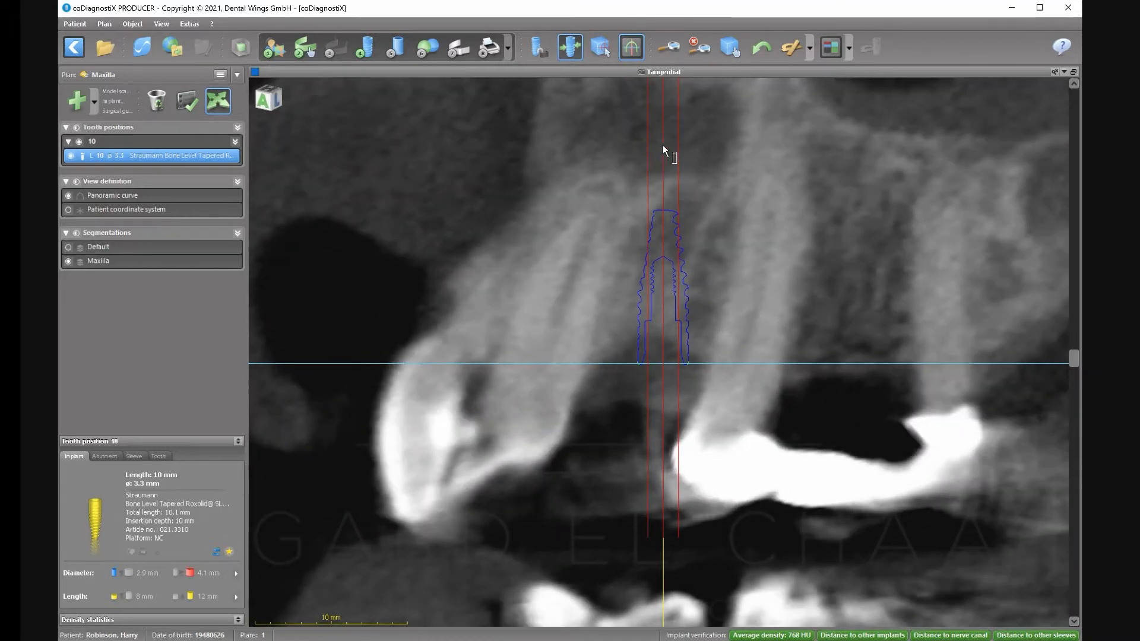
pyautogui.moveTo(663, 145); pyautogui.dragTo(720, 150)
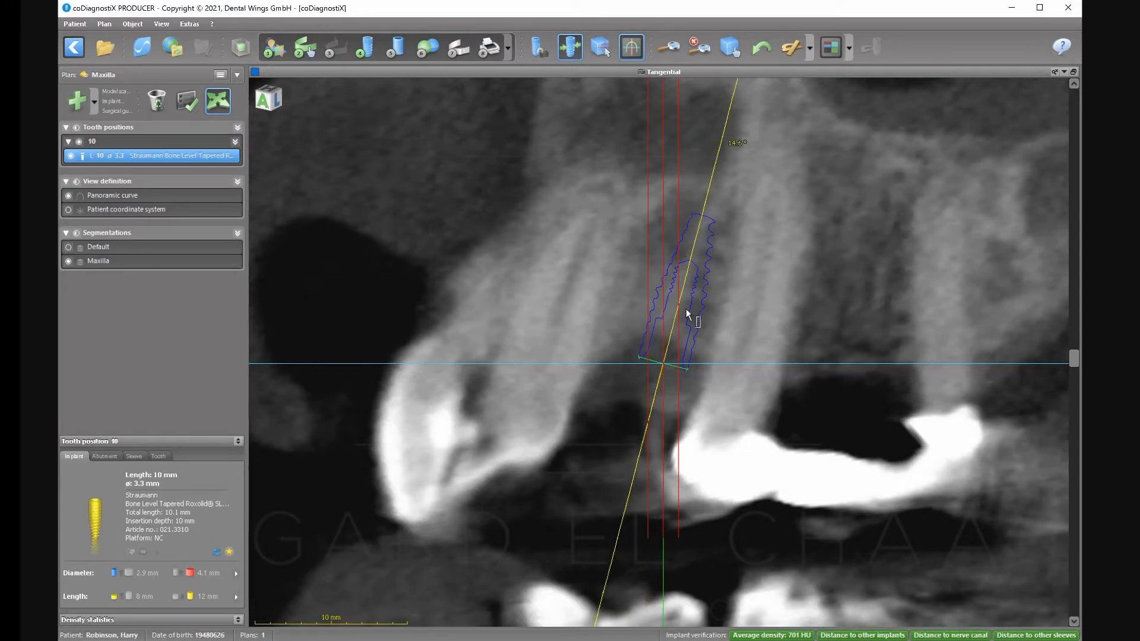
pyautogui.moveTo(655, 305); pyautogui.dragTo(634, 295)
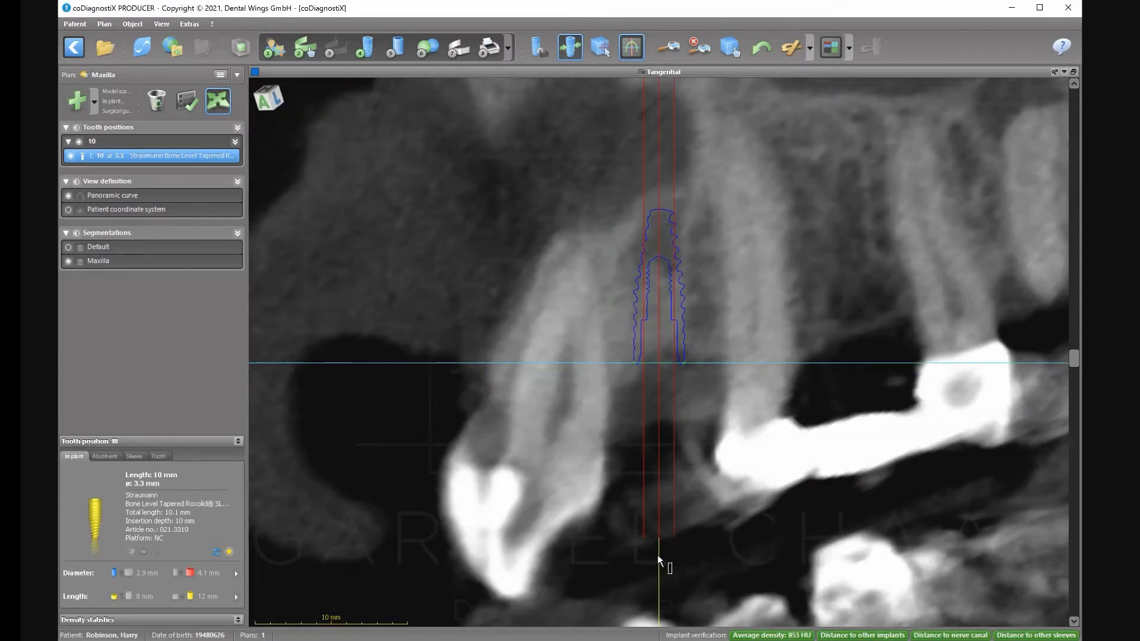
pyautogui.moveTo(659, 556); pyautogui.dragTo(669, 553)
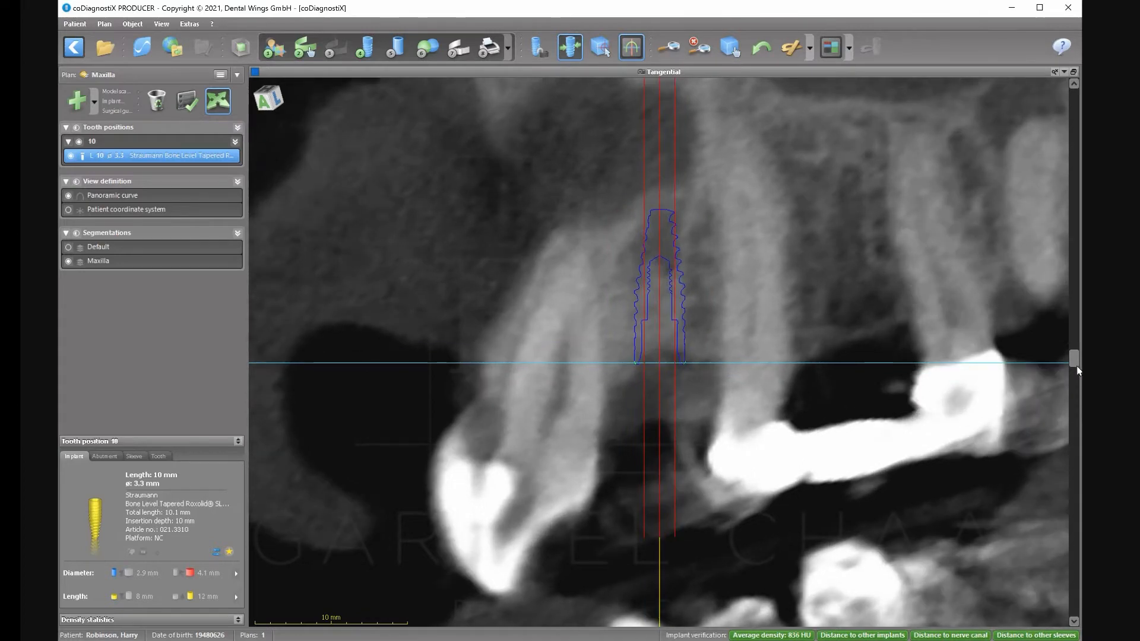
pyautogui.moveTo(1074, 359); pyautogui.dragTo(1053, 326)
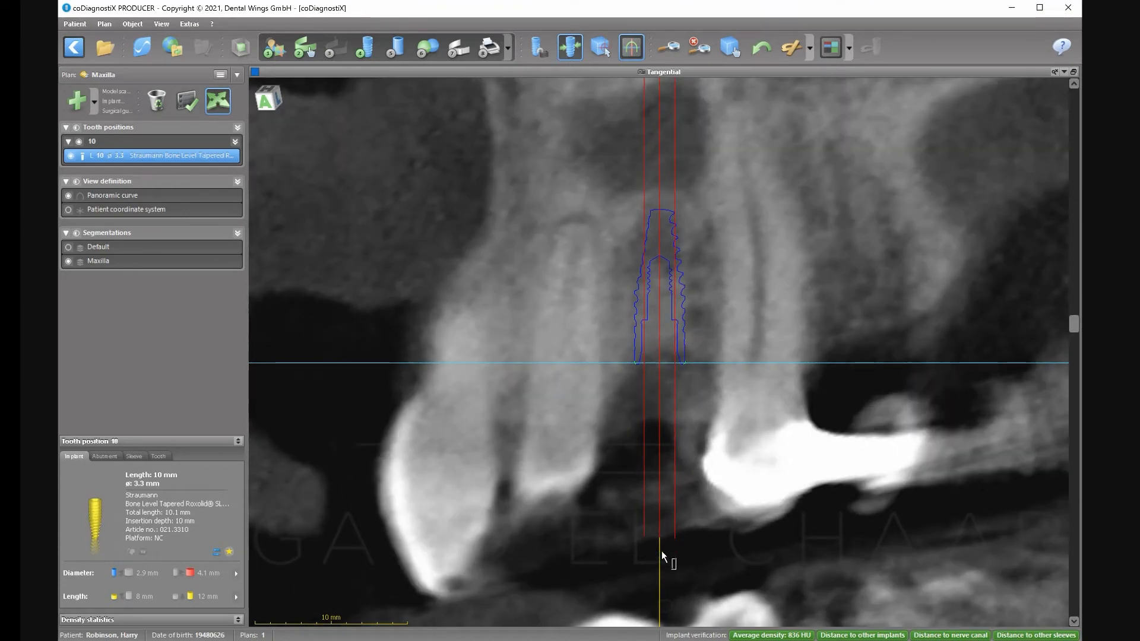
pyautogui.moveTo(660, 552); pyautogui.dragTo(786, 589)
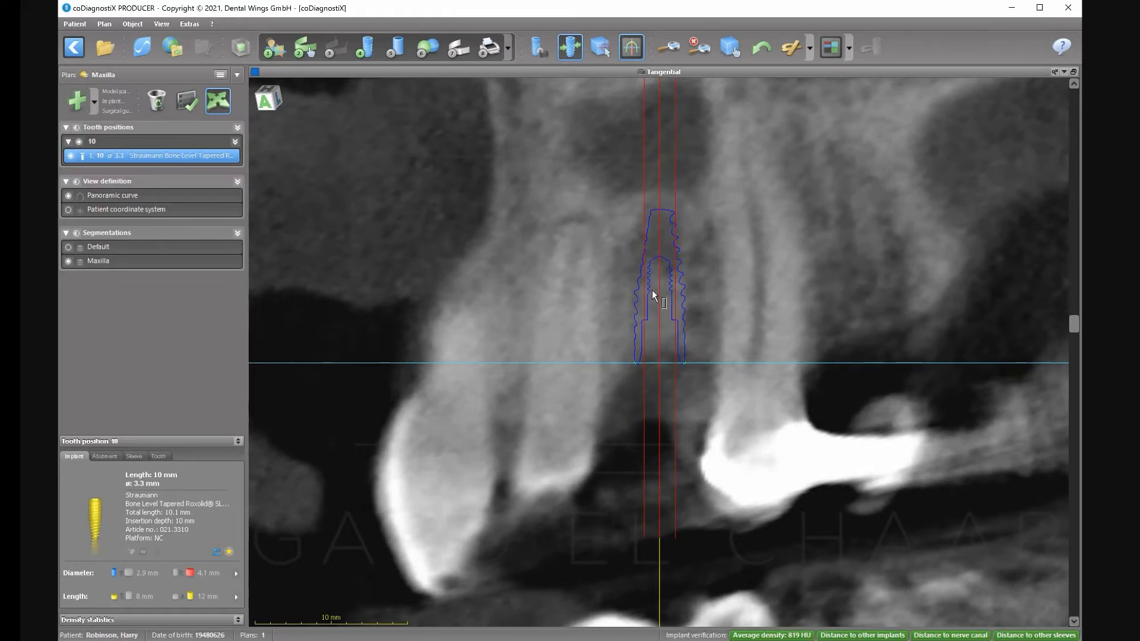
pyautogui.moveTo(653, 302); pyautogui.dragTo(652, 298)
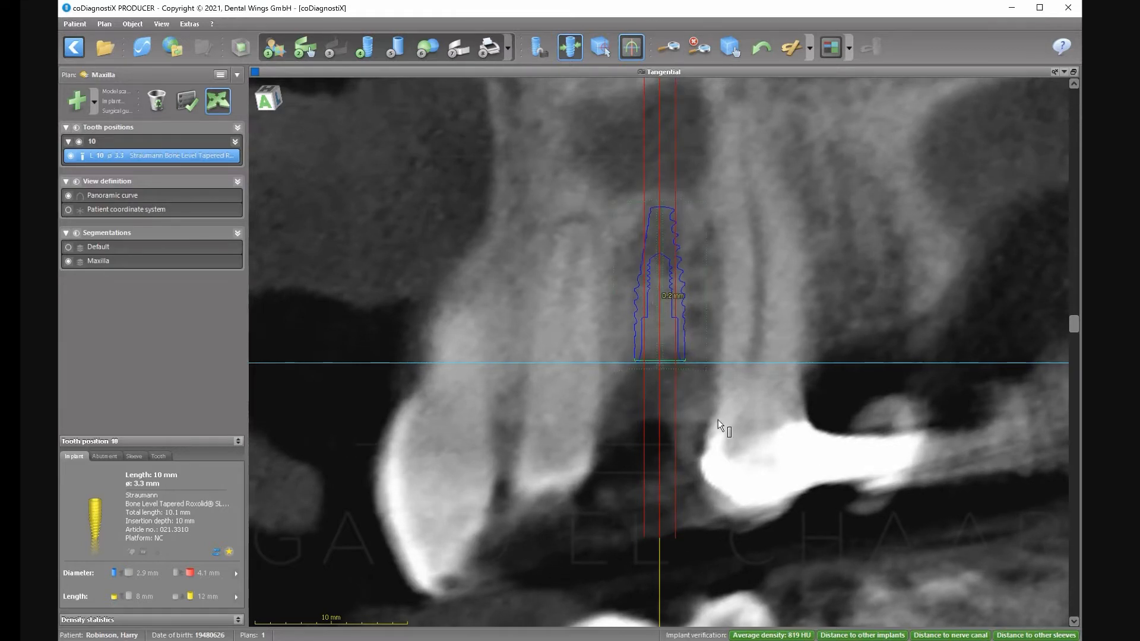
# In the enlarged cross-sectional view, tilt the implant 11.5° along the ridge, then fine-tune by 2.5°.
pyautogui.click(1073, 77)
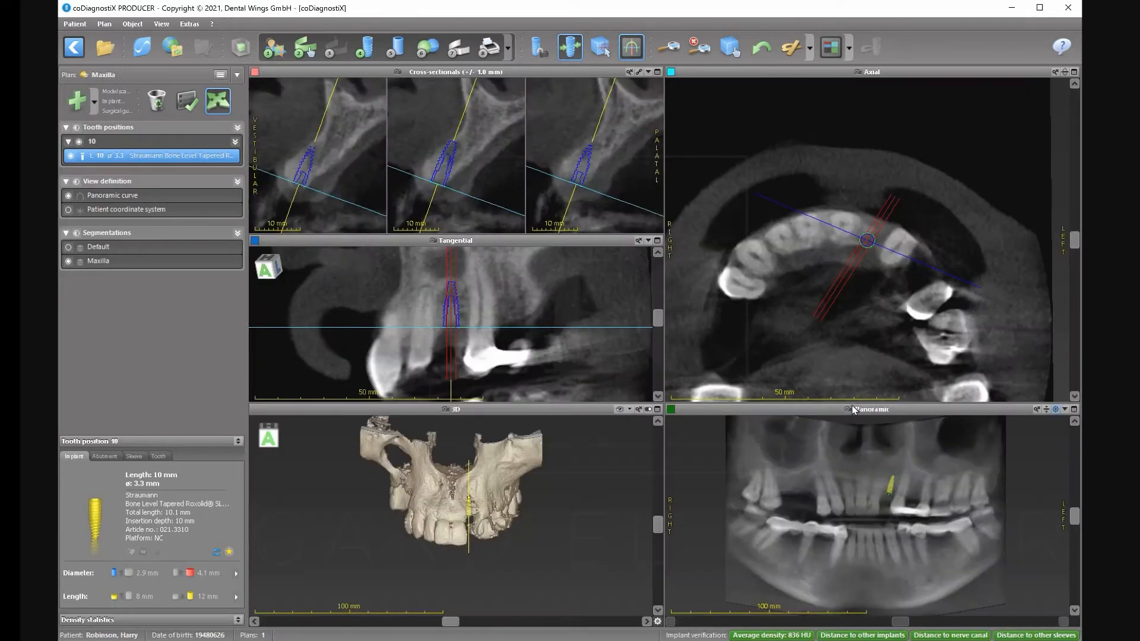
pyautogui.click(657, 72)
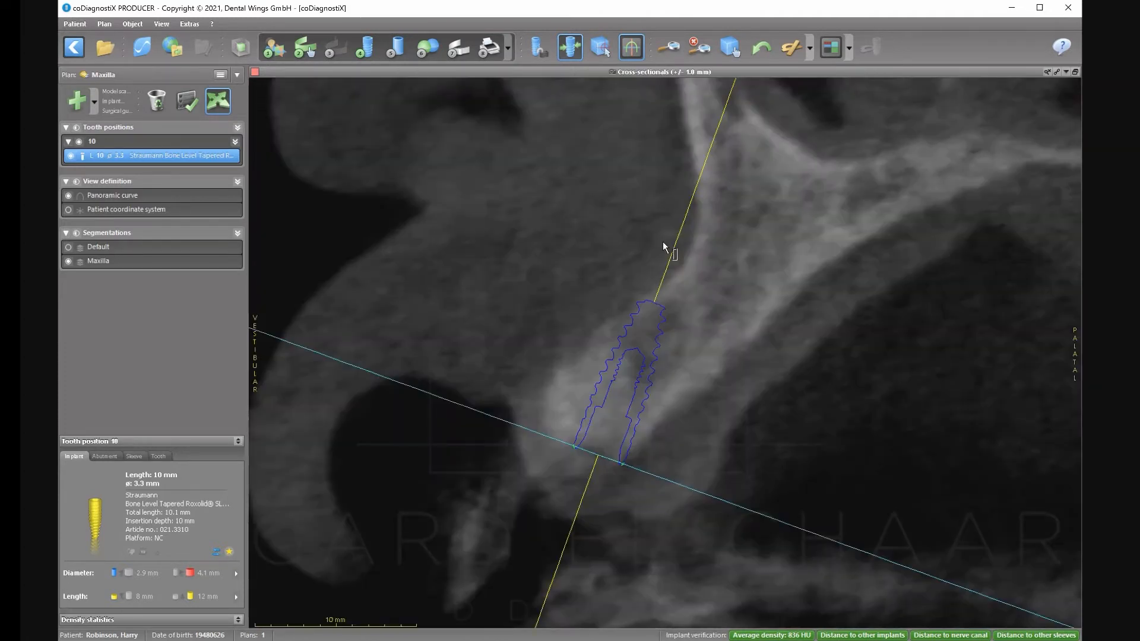
pyautogui.moveTo(683, 227); pyautogui.dragTo(733, 240)
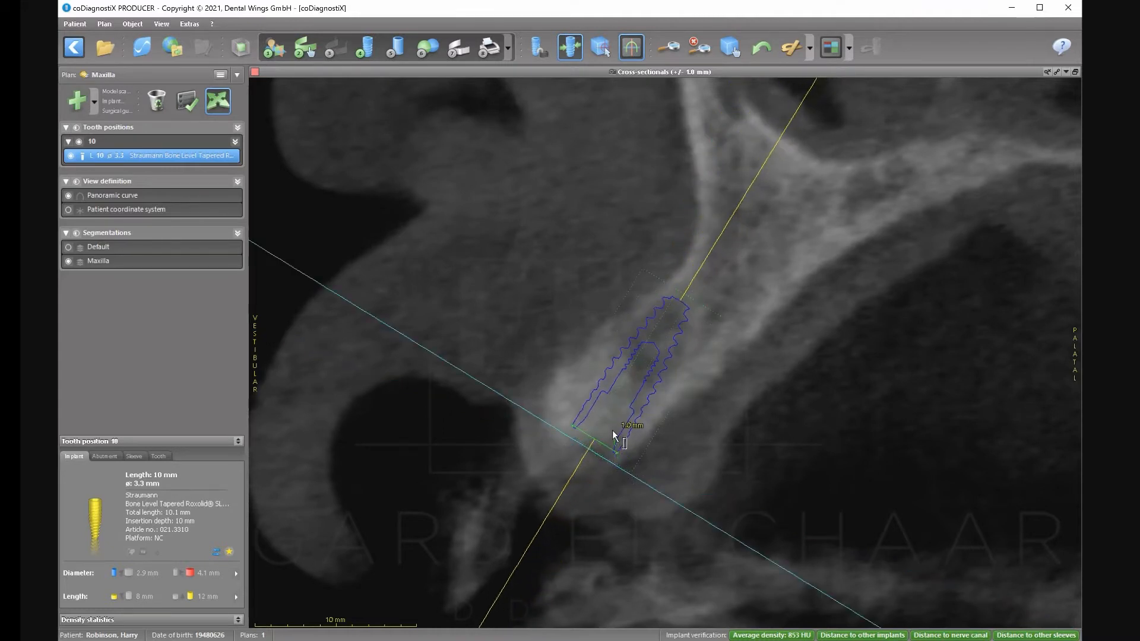
pyautogui.moveTo(707, 272); pyautogui.dragTo(701, 270)
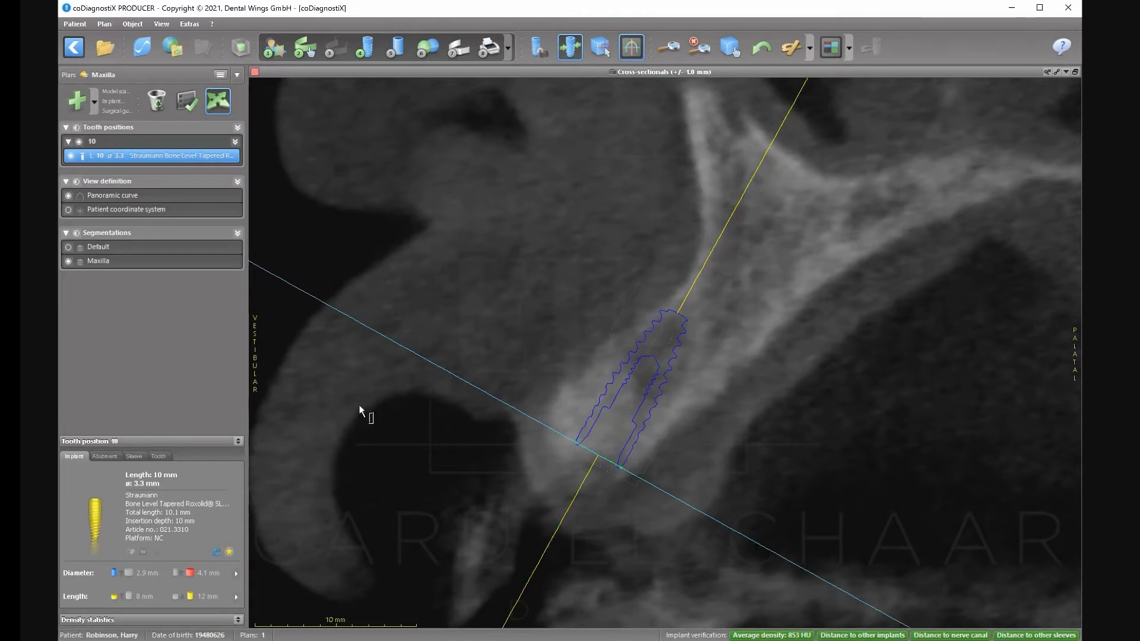
# Add a virtual tooth at position 10 to the plan.
pyautogui.click(95, 102)
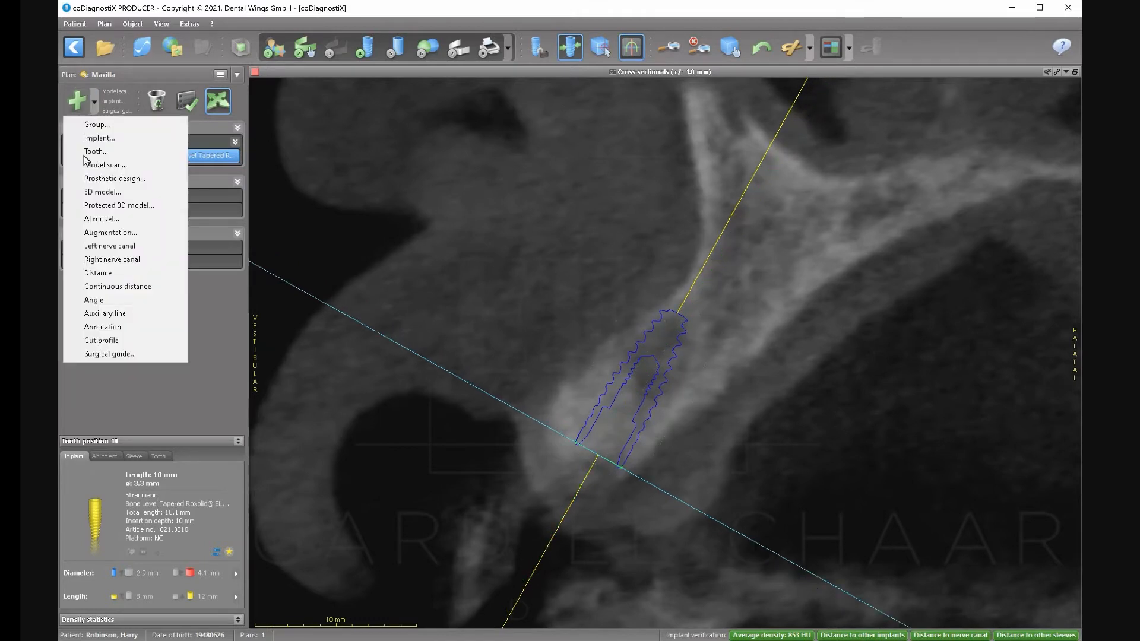
pyautogui.click(86, 152)
pyautogui.click(106, 178)
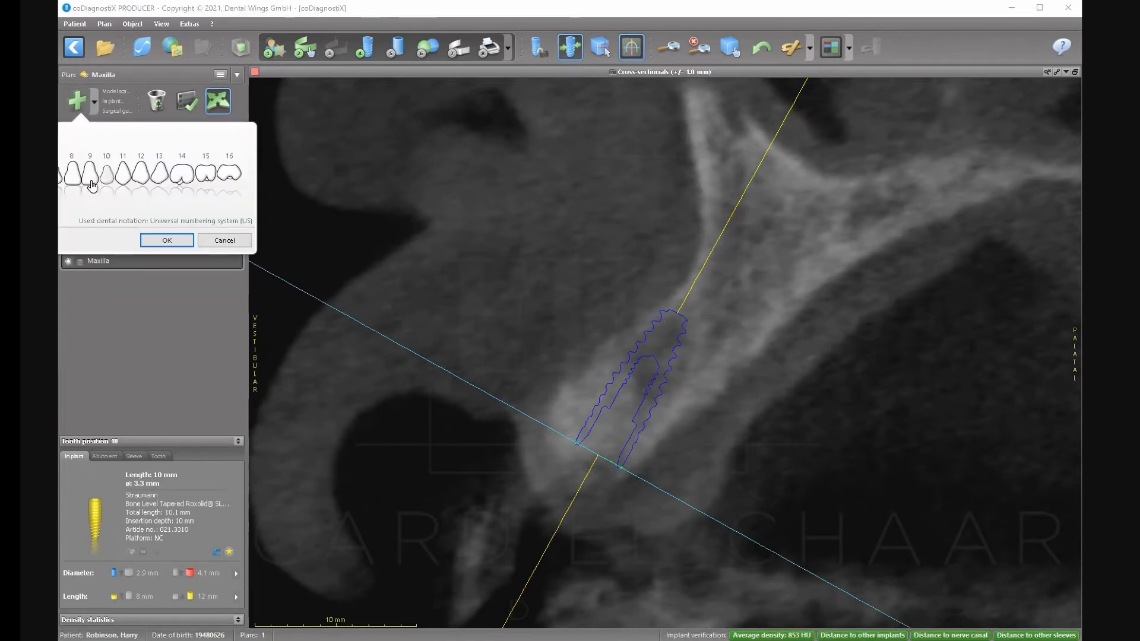
pyautogui.click(89, 180)
pyautogui.click(106, 178)
pyautogui.click(161, 240)
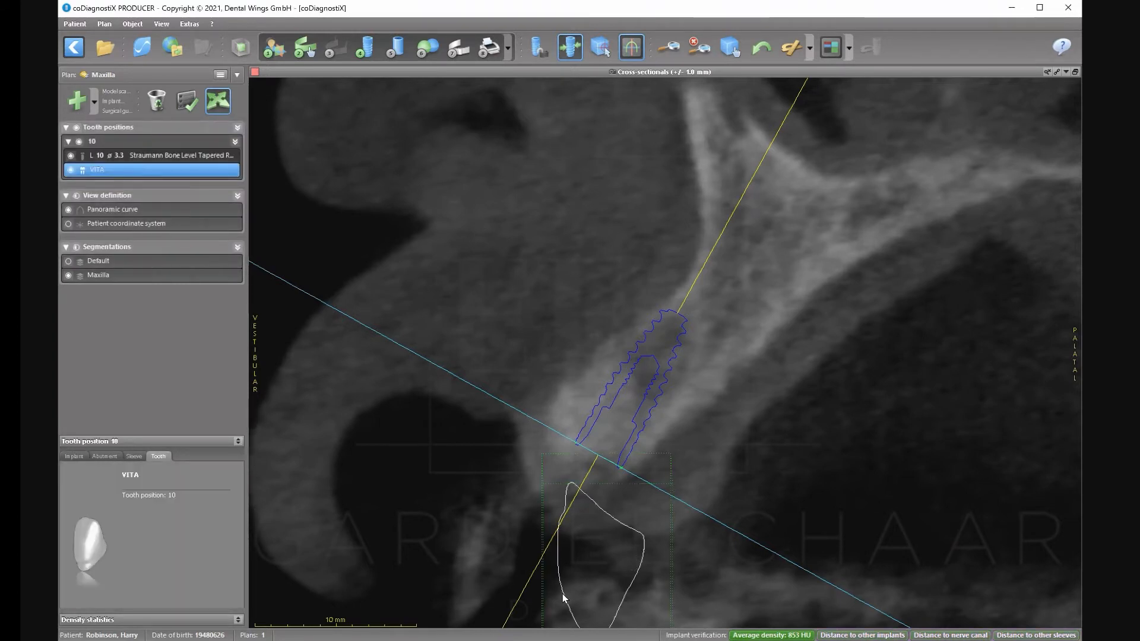
# Move the crown into the gap below the implant and rotate it to line up with the implant.
pyautogui.moveTo(566, 594); pyautogui.dragTo(542, 549)
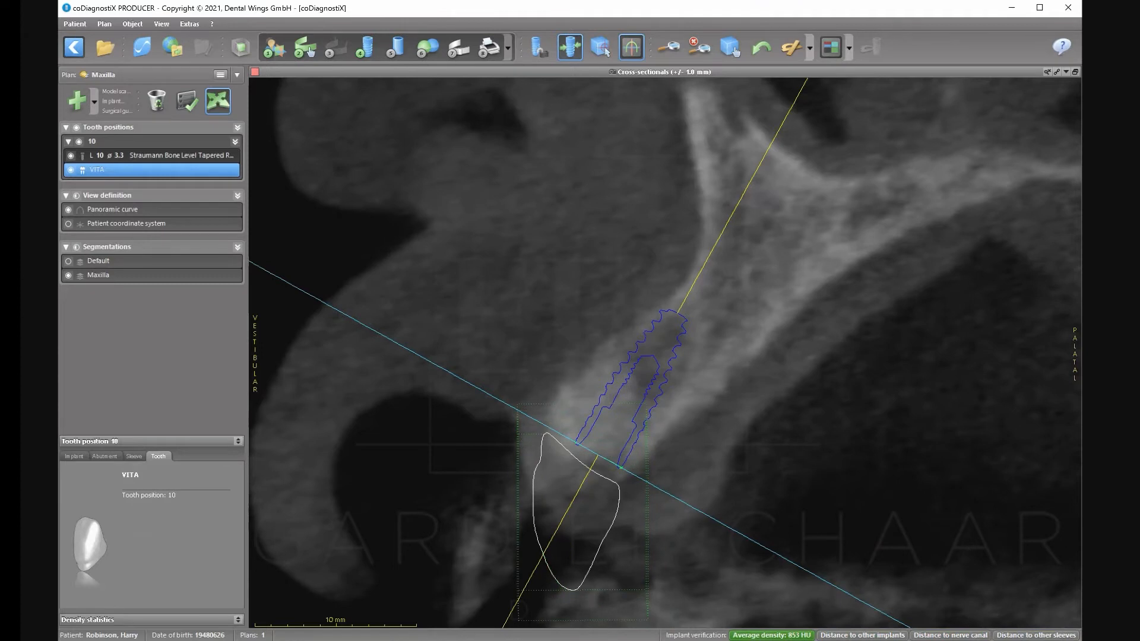
pyautogui.click(1075, 72)
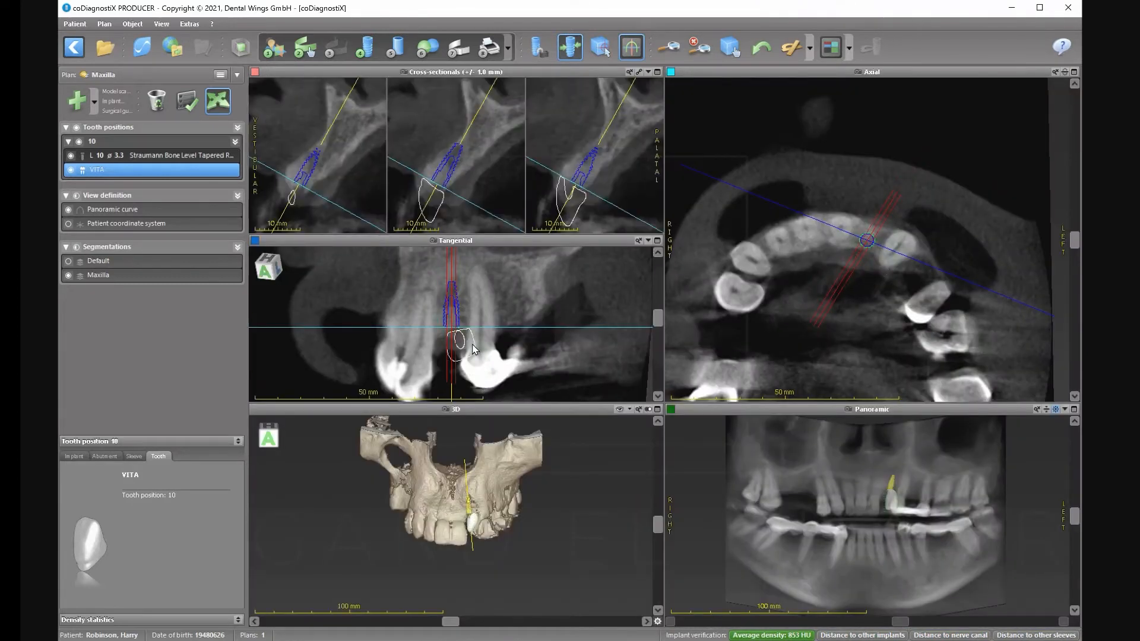
pyautogui.moveTo(465, 350); pyautogui.dragTo(453, 380)
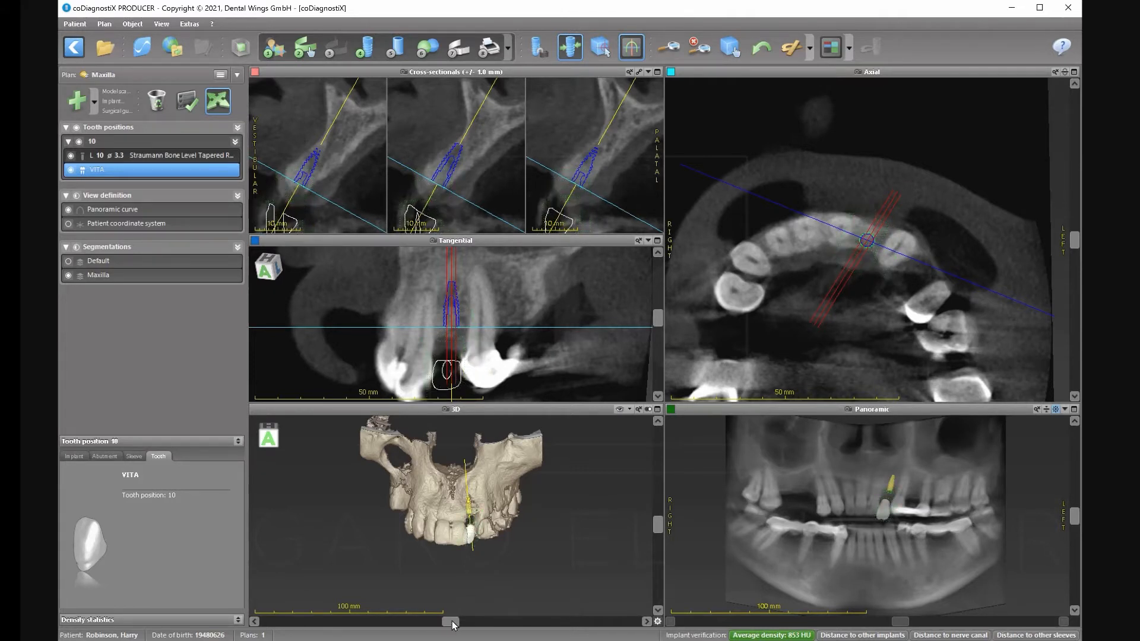
pyautogui.moveTo(450, 621); pyautogui.dragTo(423, 622)
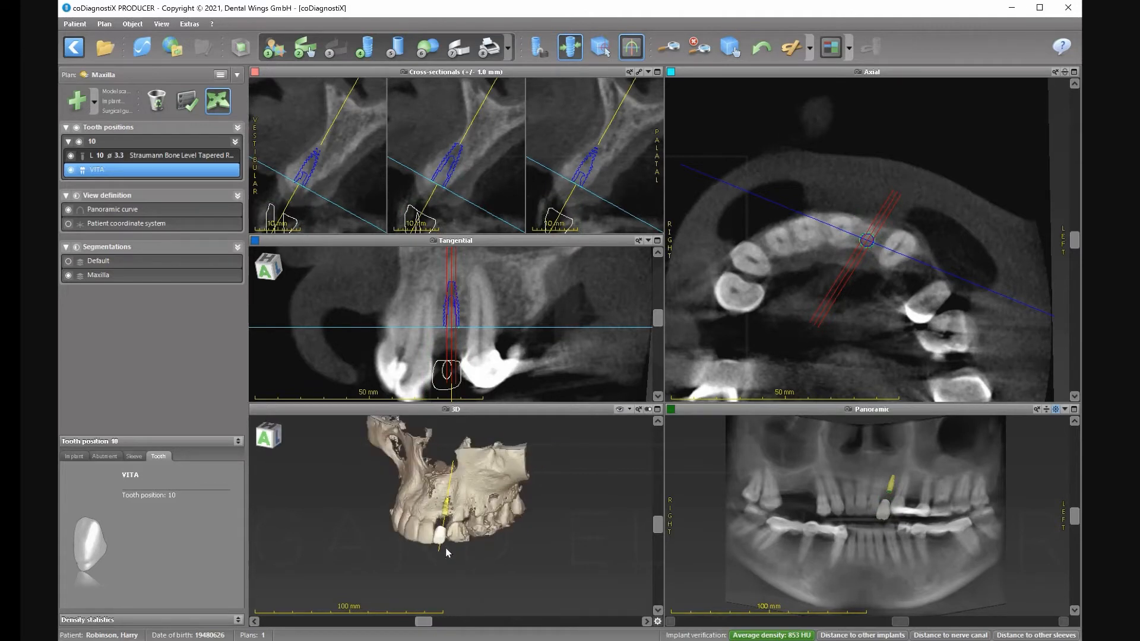
pyautogui.moveTo(444, 545); pyautogui.dragTo(442, 546)
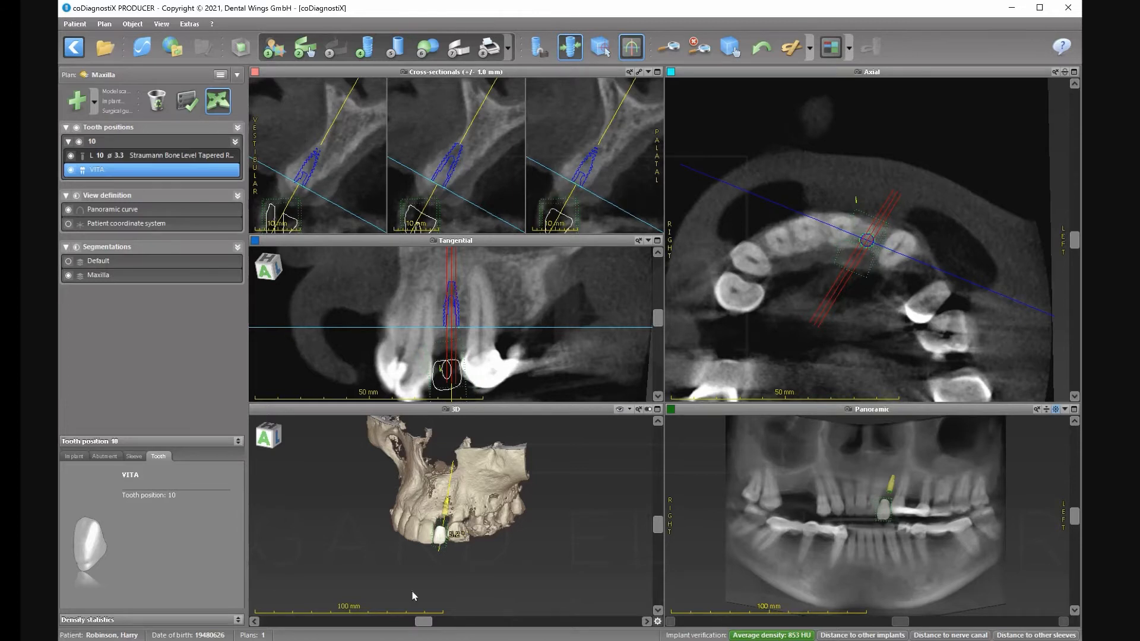
# Open the position 10 tooth editor and shift the crown outline in the cross-section.
pyautogui.doubleClick(443, 537)
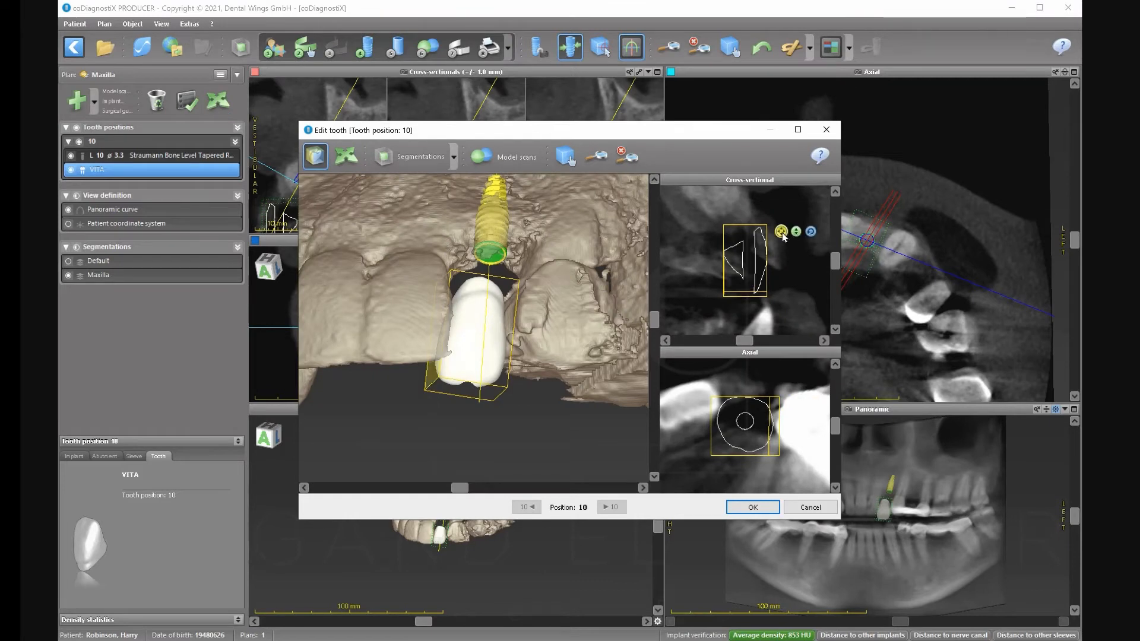
pyautogui.moveTo(747, 272); pyautogui.dragTo(762, 267)
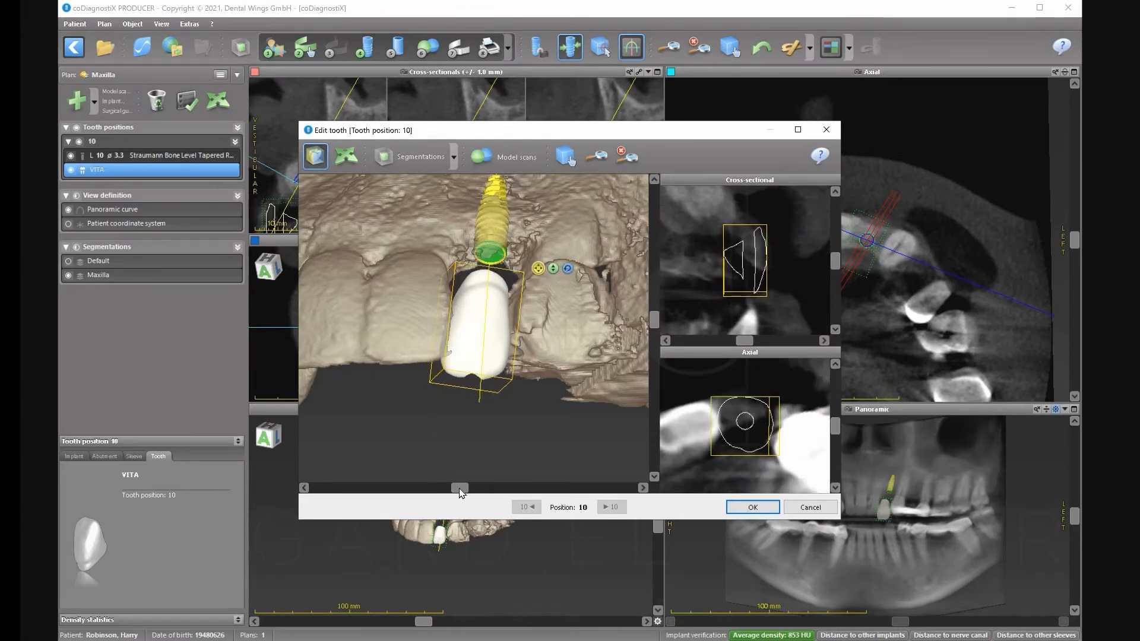
pyautogui.moveTo(459, 487); pyautogui.dragTo(395, 492)
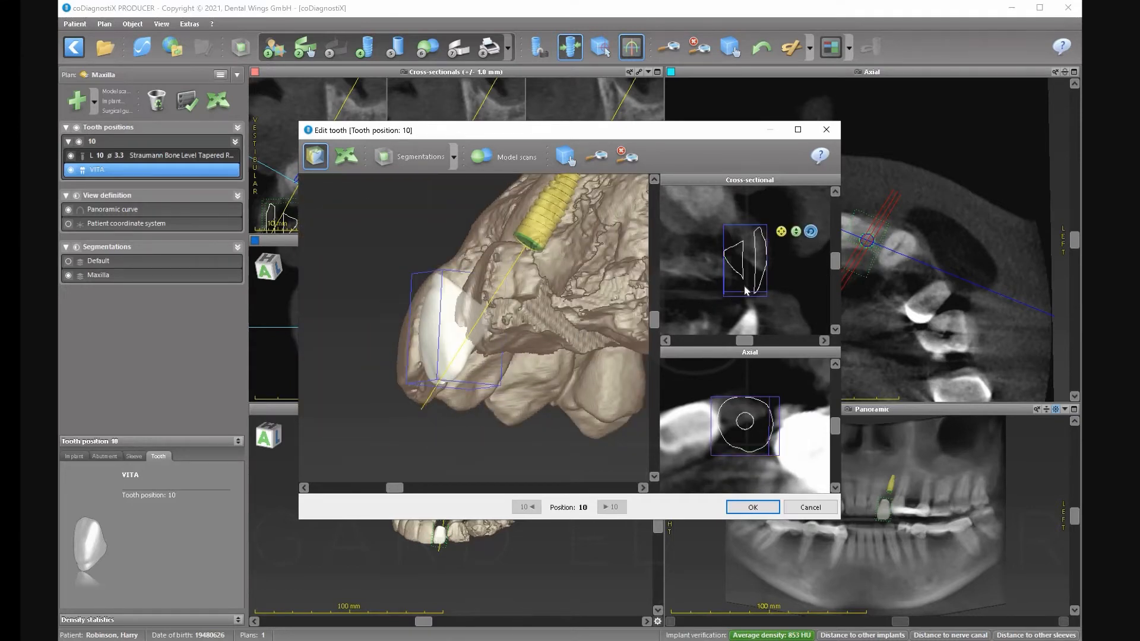
pyautogui.moveTo(752, 288); pyautogui.dragTo(760, 284)
pyautogui.moveTo(395, 487); pyautogui.dragTo(481, 485)
pyautogui.click(654, 343)
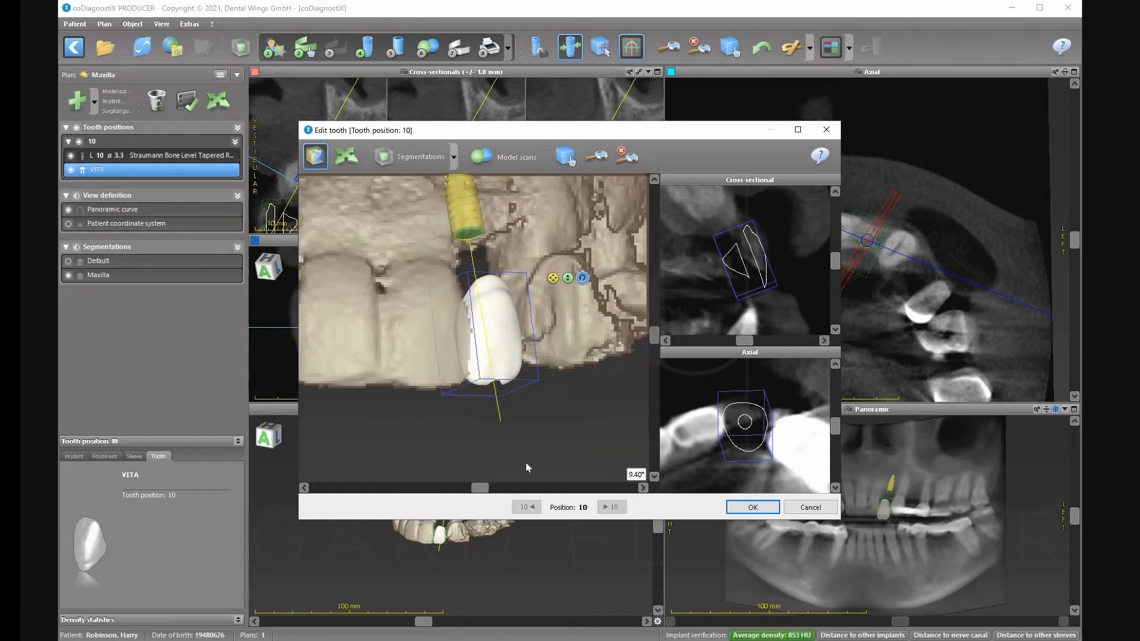
pyautogui.click(454, 491)
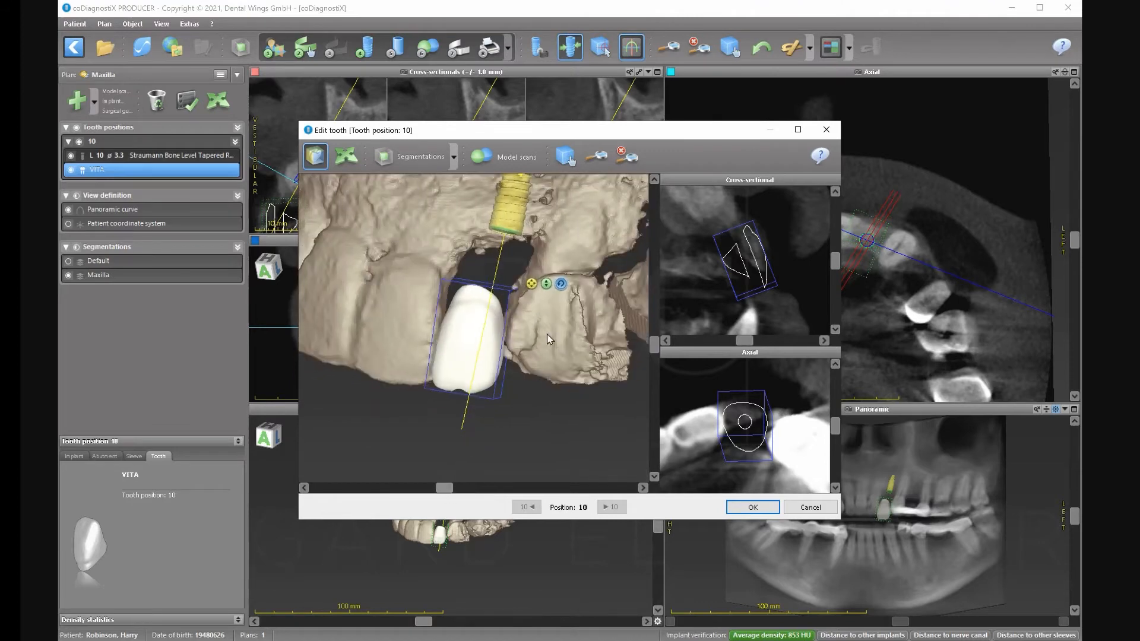
# Reposition the crown in the axial view so it stands upright, rotated about 7.8°, beneath the implant.
pyautogui.click(535, 289)
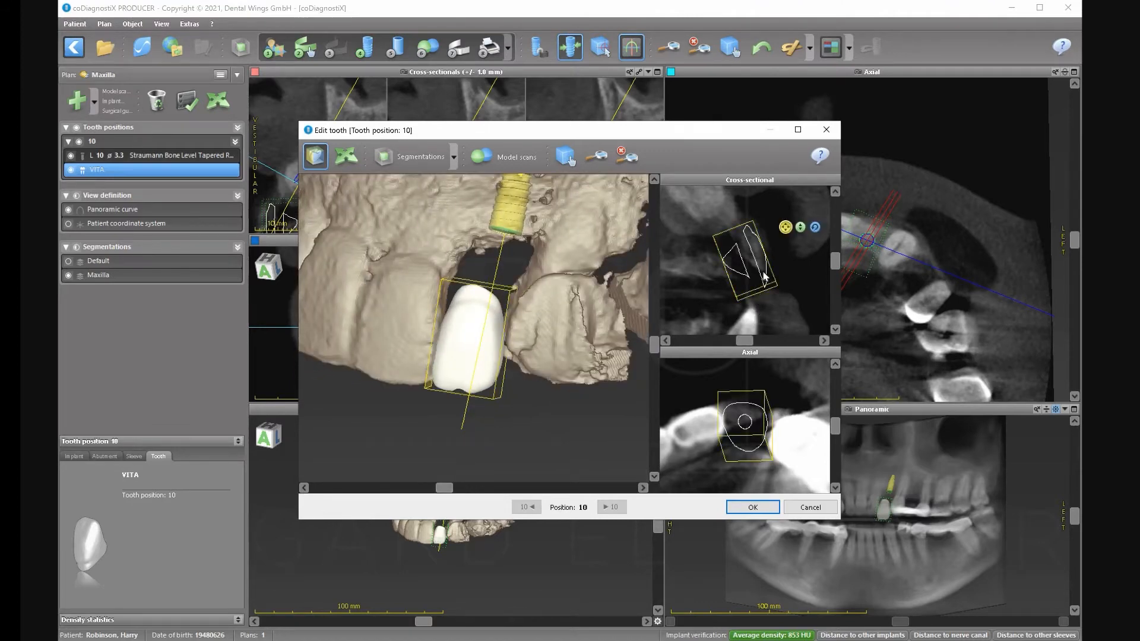
pyautogui.moveTo(763, 274); pyautogui.dragTo(762, 267)
pyautogui.moveTo(444, 489); pyautogui.dragTo(451, 489)
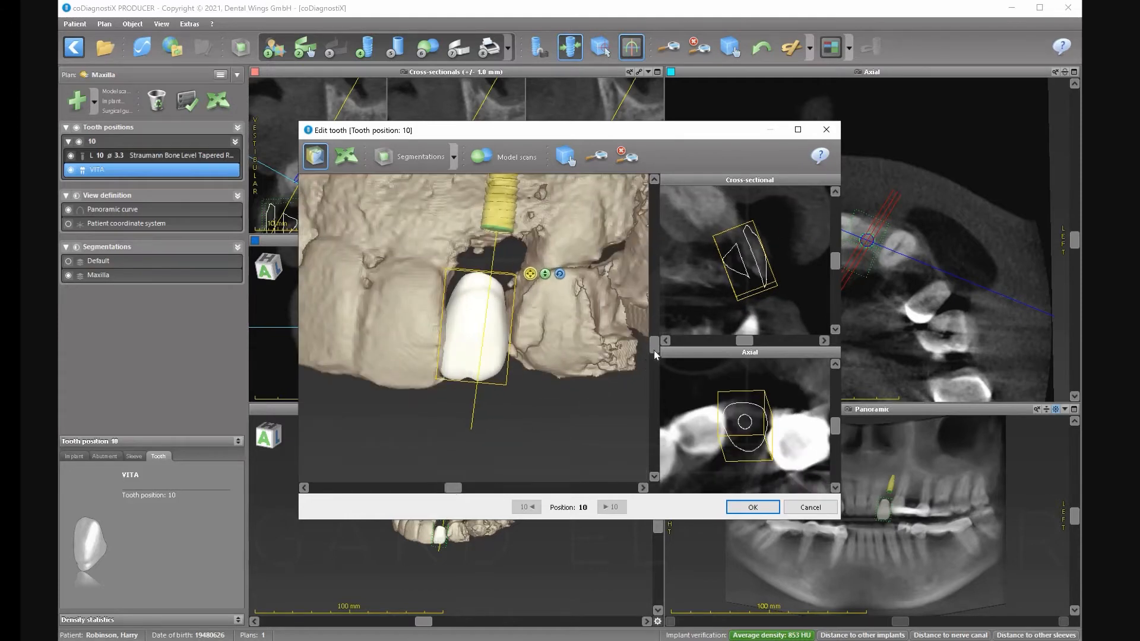
pyautogui.click(654, 279)
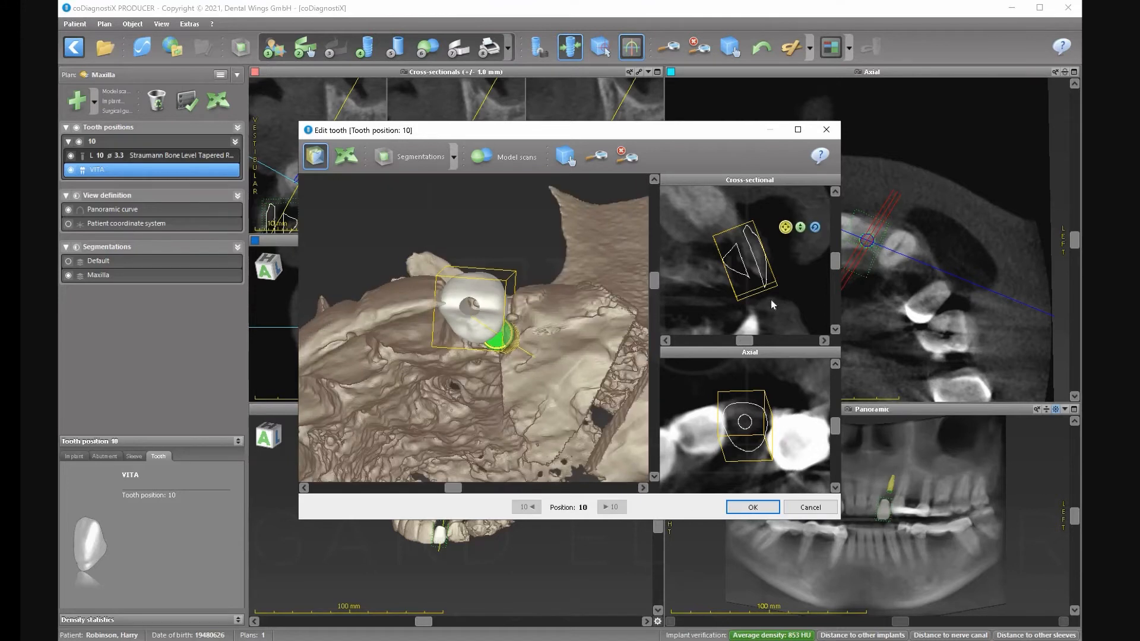
pyautogui.moveTo(800, 387)
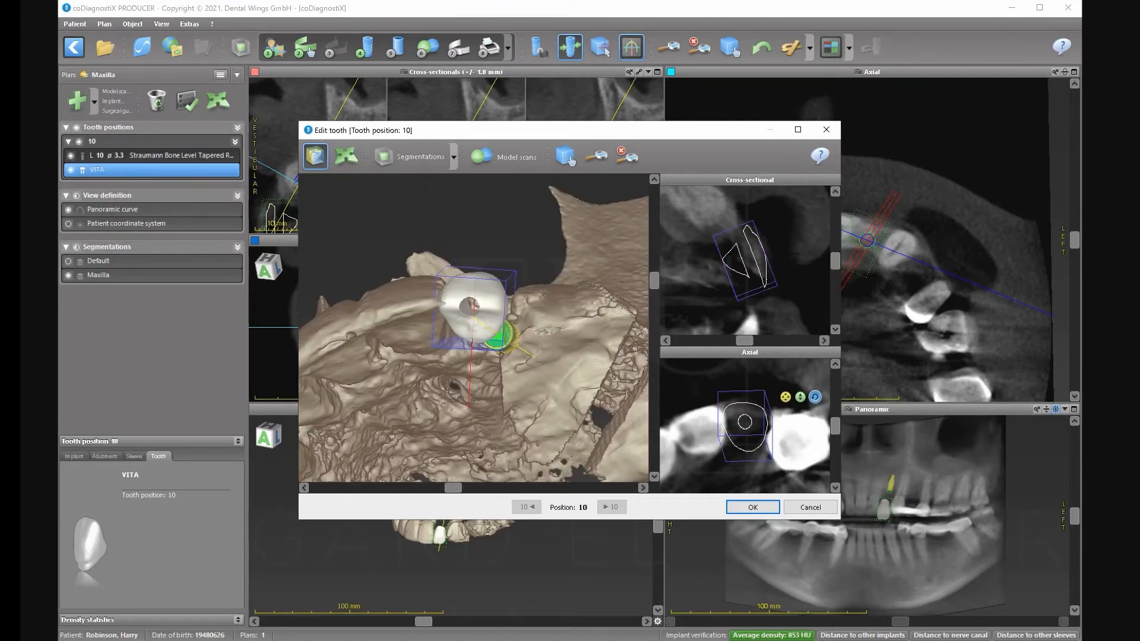
pyautogui.click(786, 397)
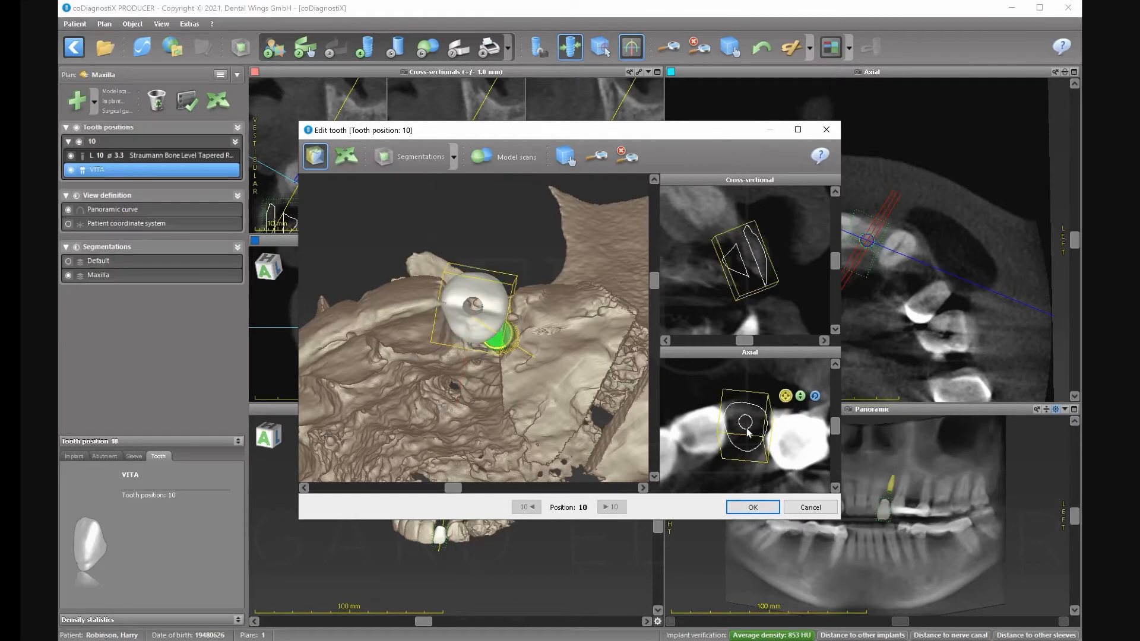
pyautogui.moveTo(745, 433); pyautogui.dragTo(744, 439)
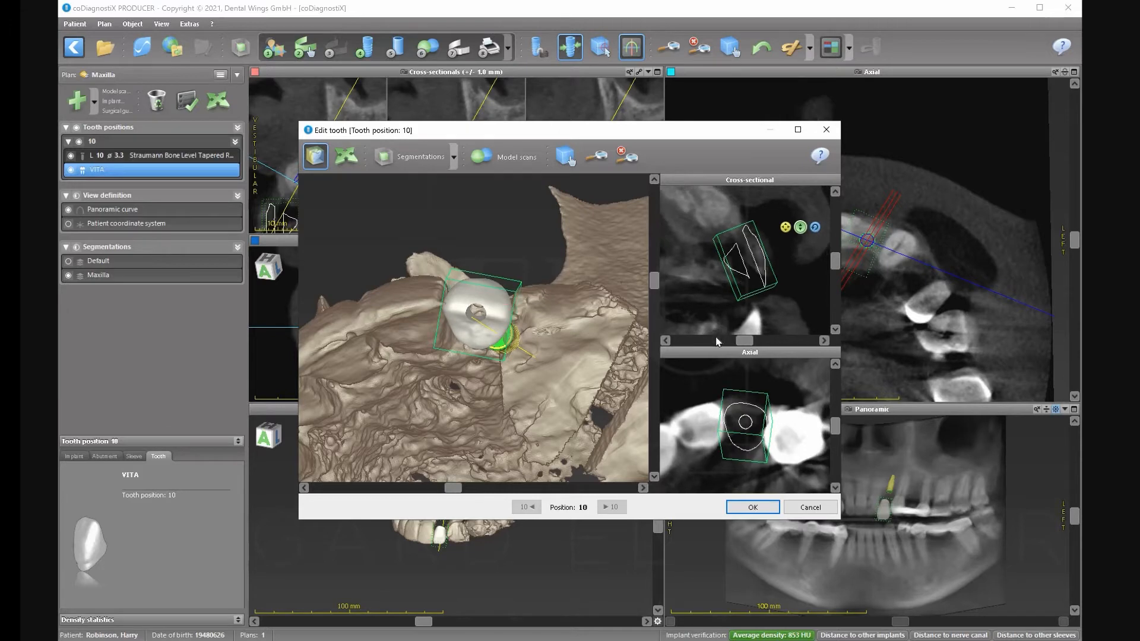
pyautogui.moveTo(651, 287); pyautogui.dragTo(658, 343)
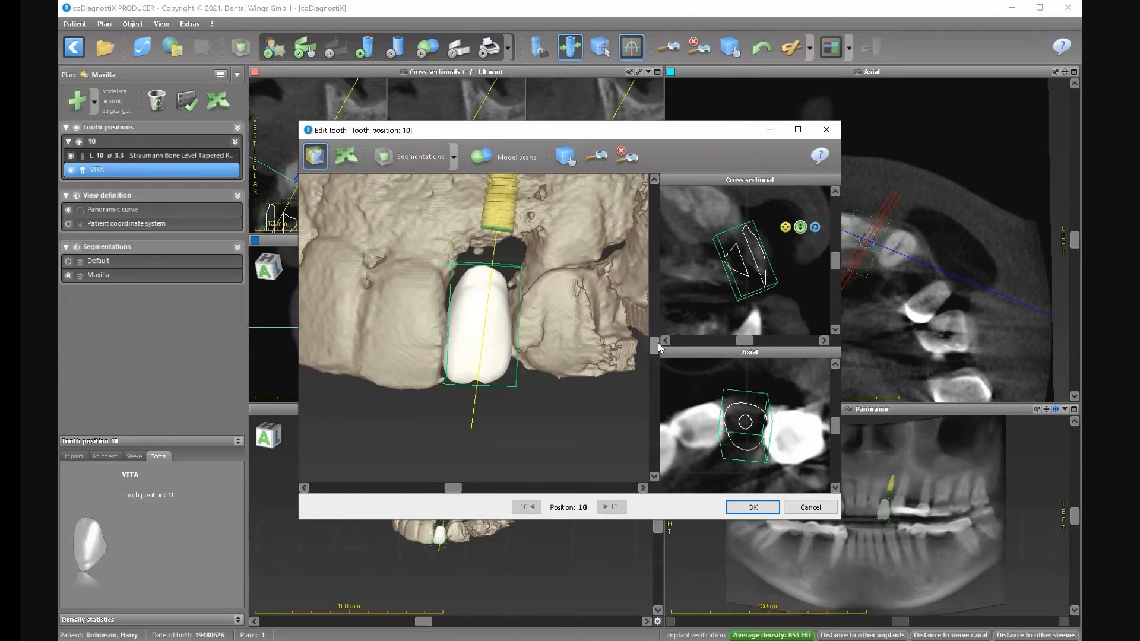
# Apply the crown edits, then maximize the cross-sectional view and pan it upward.
pyautogui.click(742, 508)
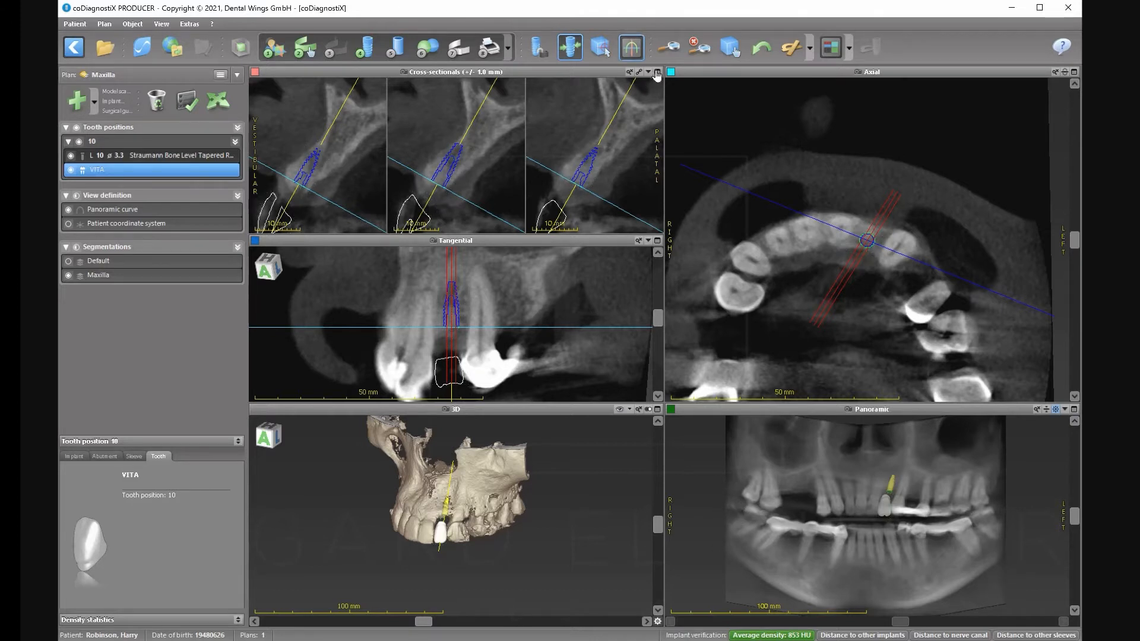
pyautogui.click(657, 72)
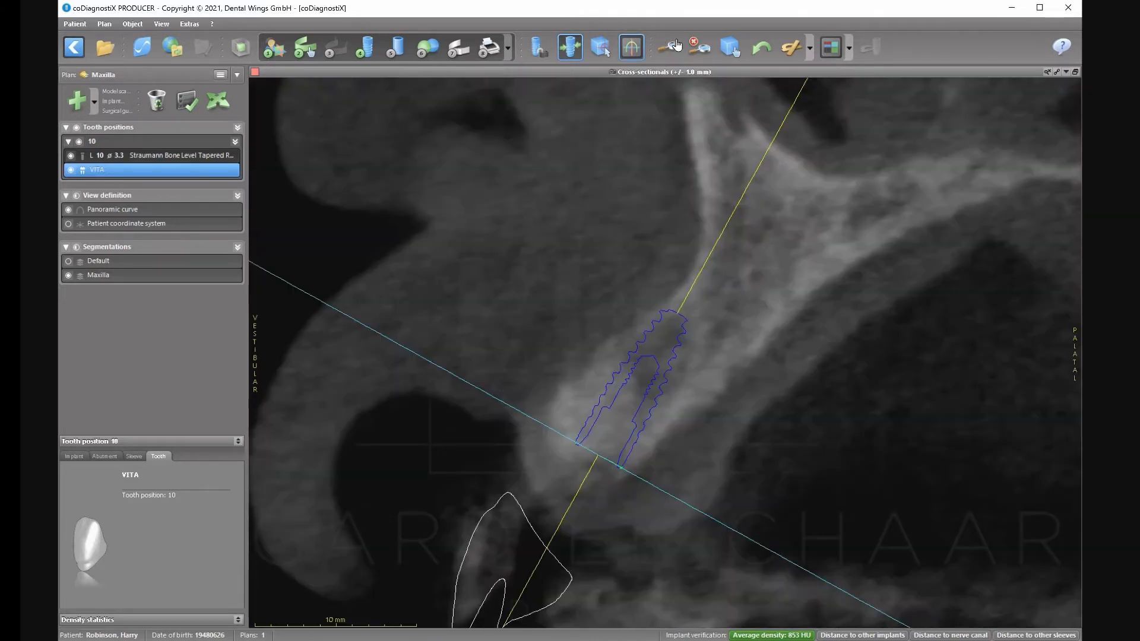
pyautogui.click(730, 47)
pyautogui.moveTo(555, 570); pyautogui.dragTo(537, 466)
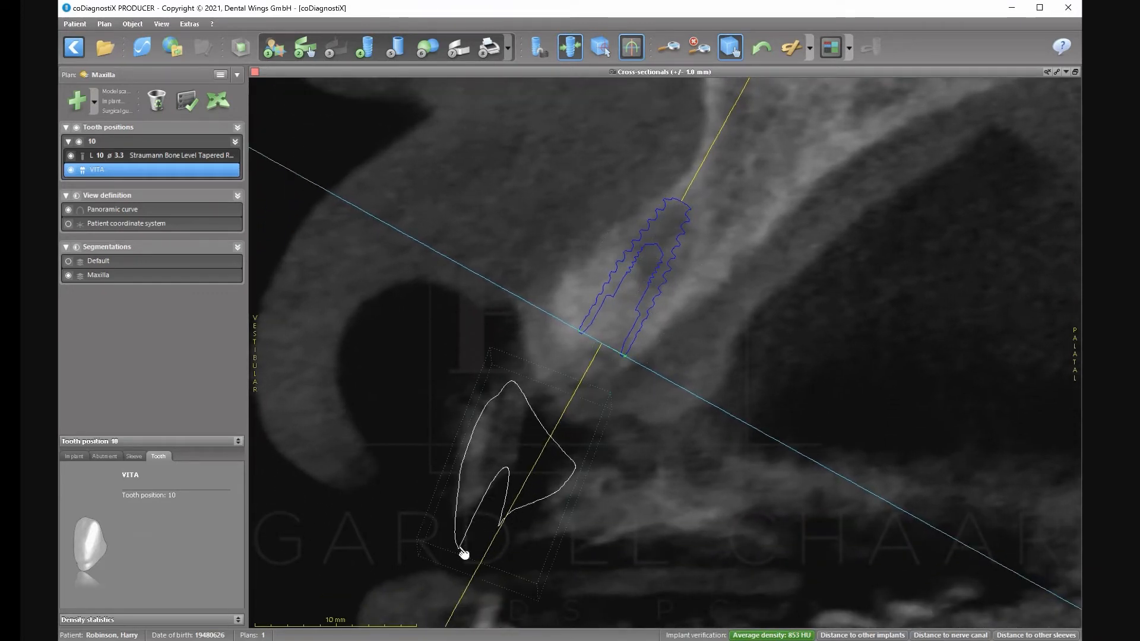
# Tilt the crown axis about 2.2°, undo that change, and restore the multi-view layout.
pyautogui.click(216, 97)
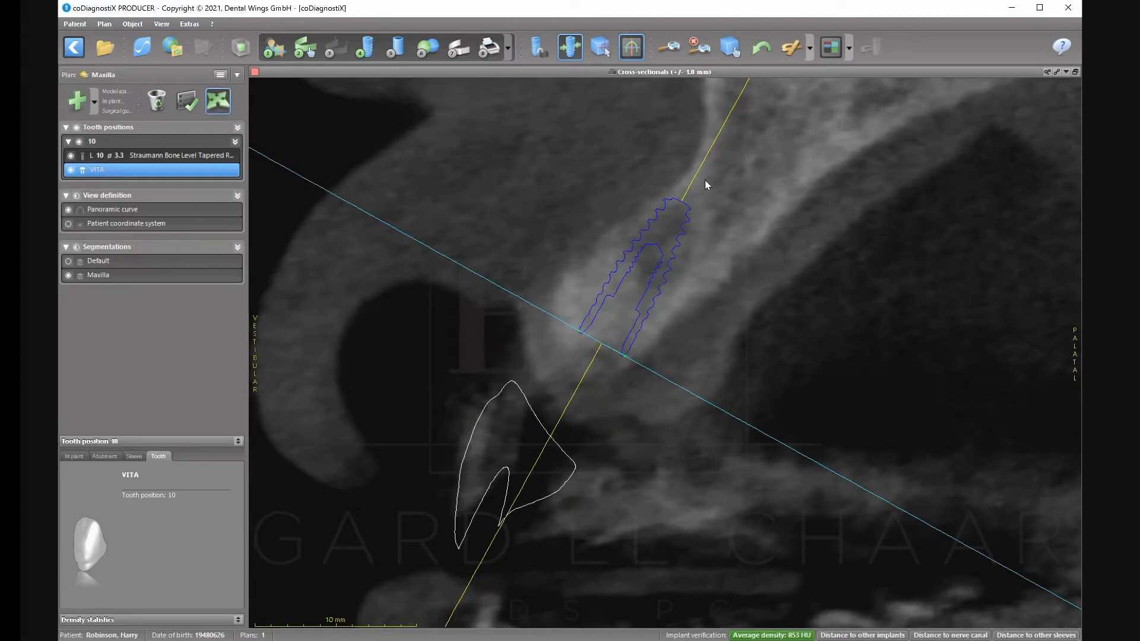
pyautogui.moveTo(705, 181); pyautogui.dragTo(668, 170)
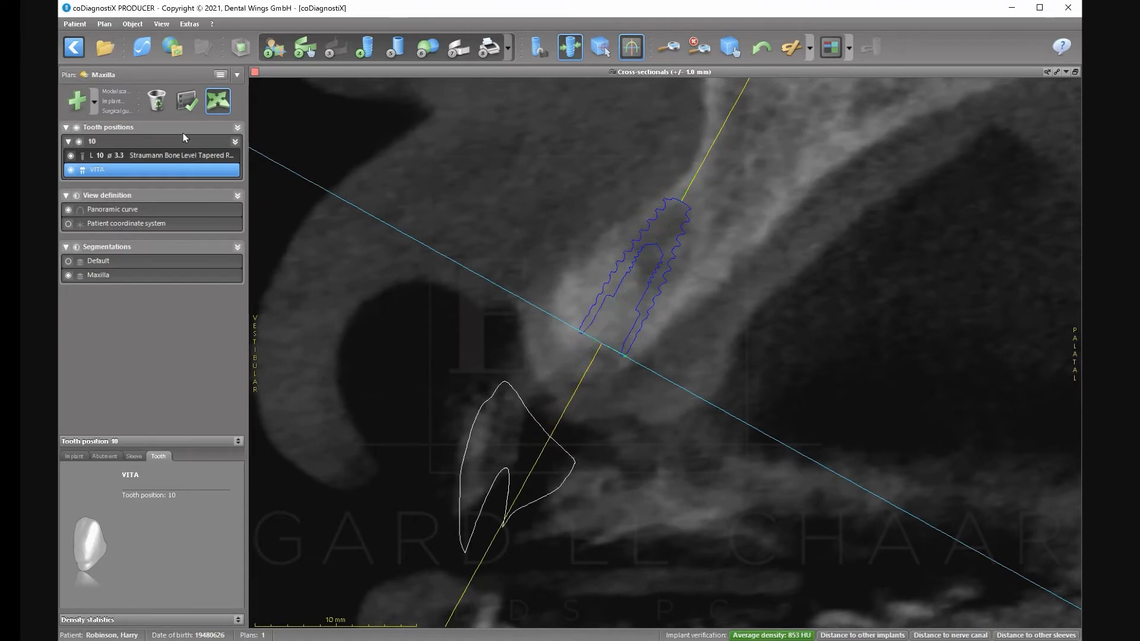
pyautogui.click(211, 155)
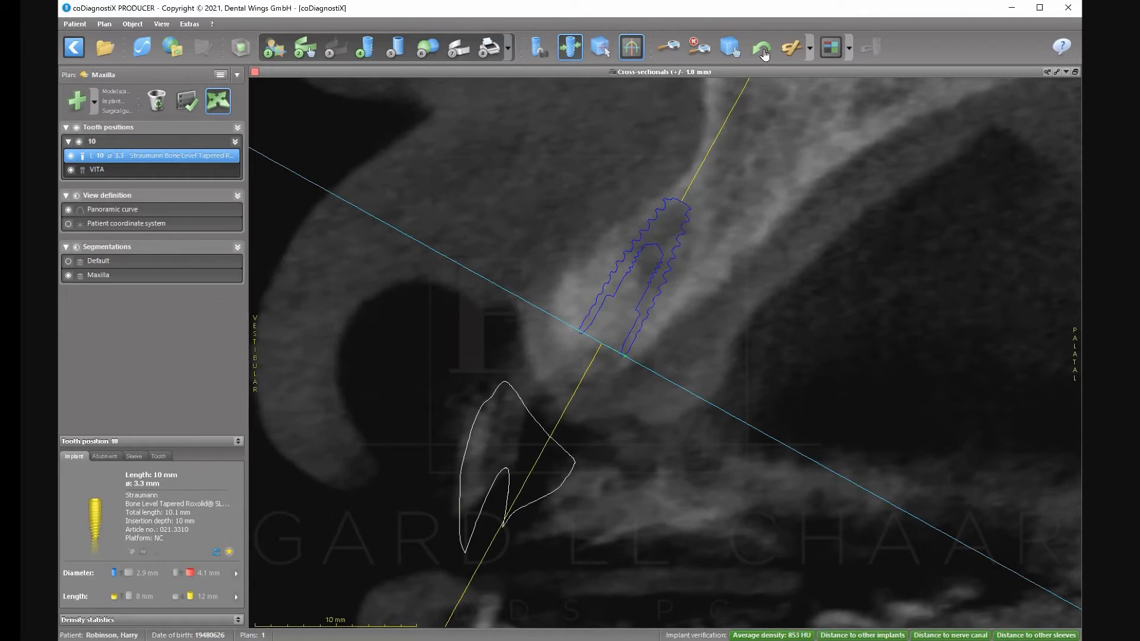
pyautogui.press('Down')
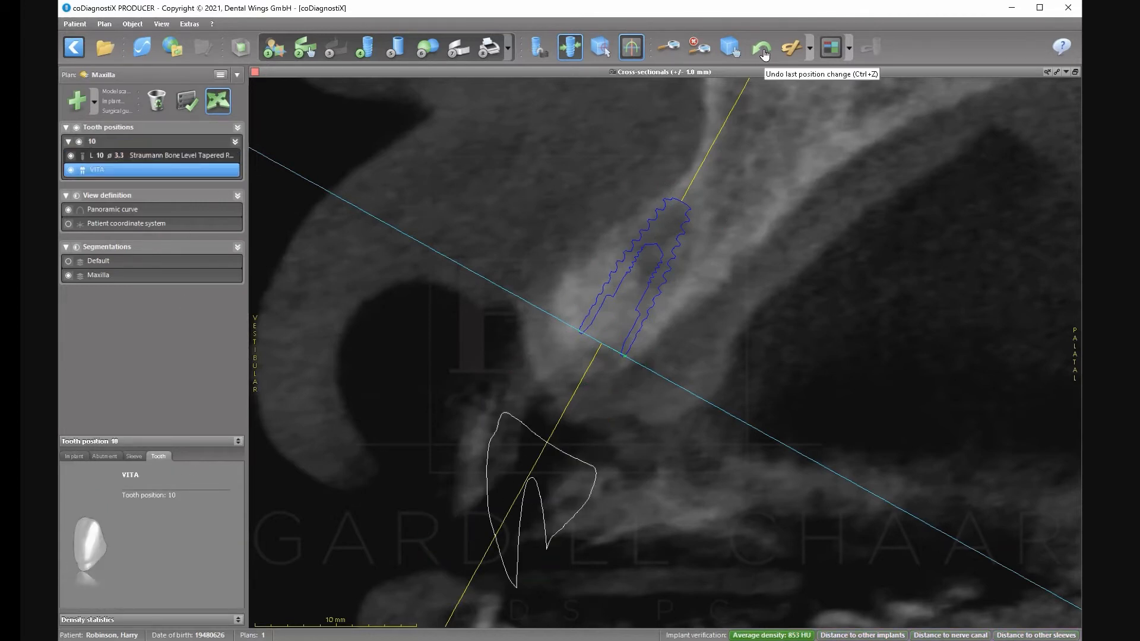
pyautogui.click(1075, 72)
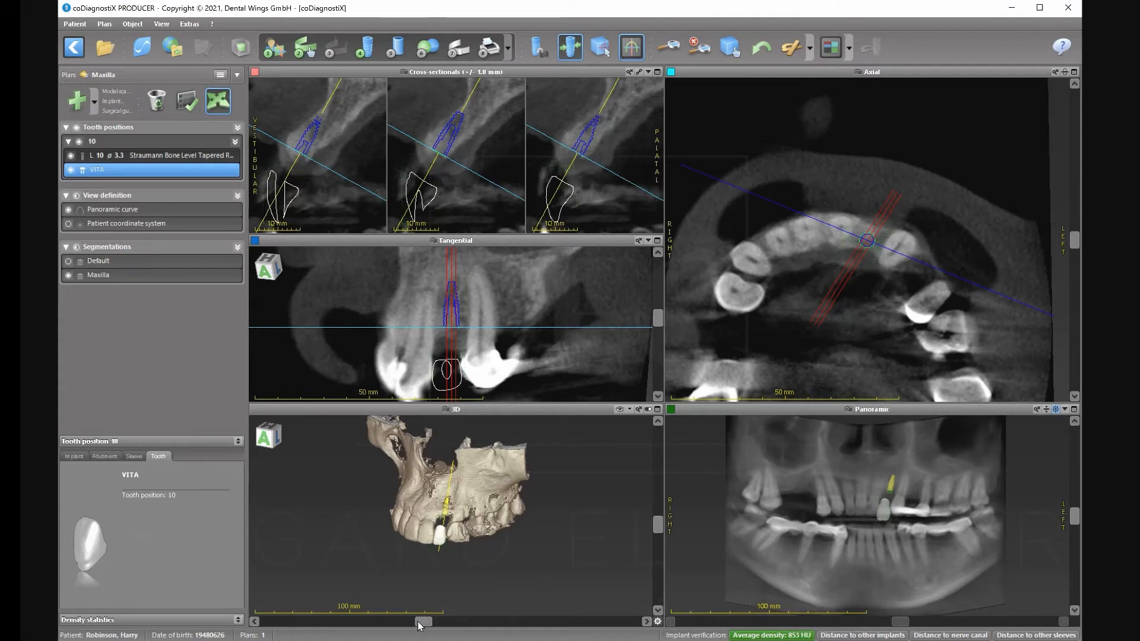
# Reopen the position 10 tooth editor and move the crown up and right in the cross-section.
pyautogui.moveTo(420, 621); pyautogui.dragTo(377, 622)
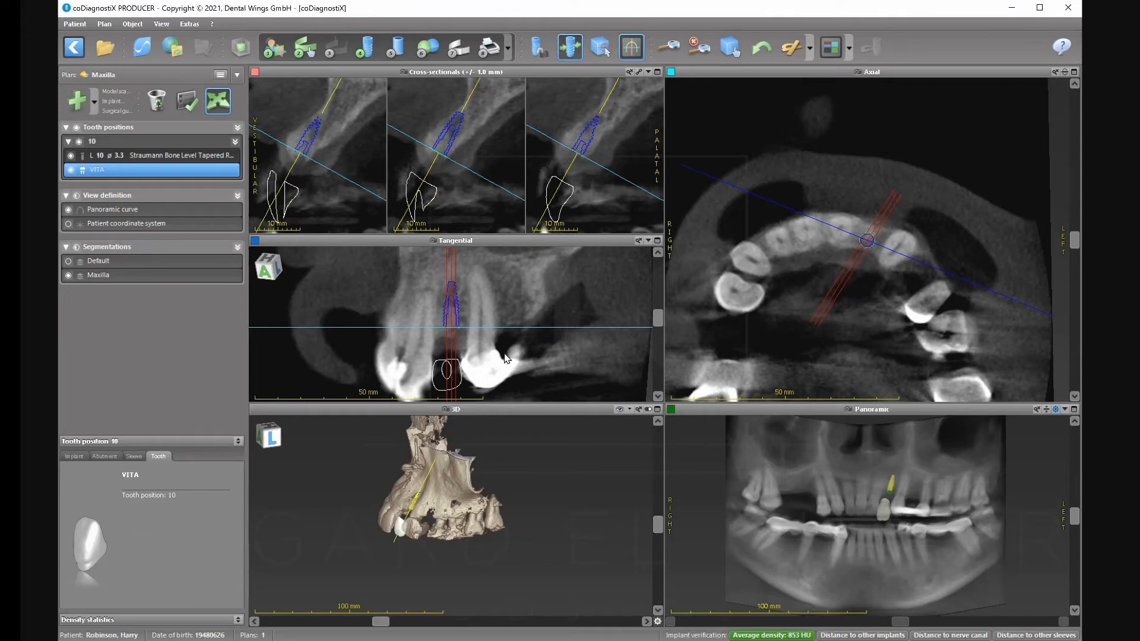
pyautogui.doubleClick(418, 202)
pyautogui.moveTo(777, 231)
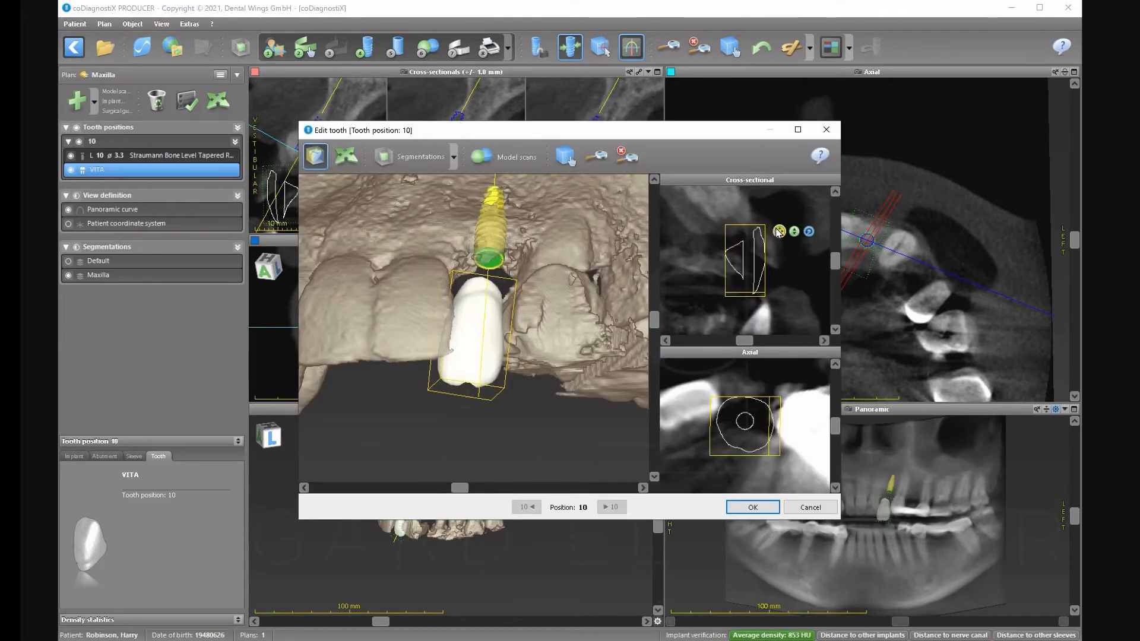
pyautogui.moveTo(759, 297); pyautogui.dragTo(757, 257)
# Nudge the crown and rotate it about 12° in the axial view, then confirm the placement.
pyautogui.click(809, 232)
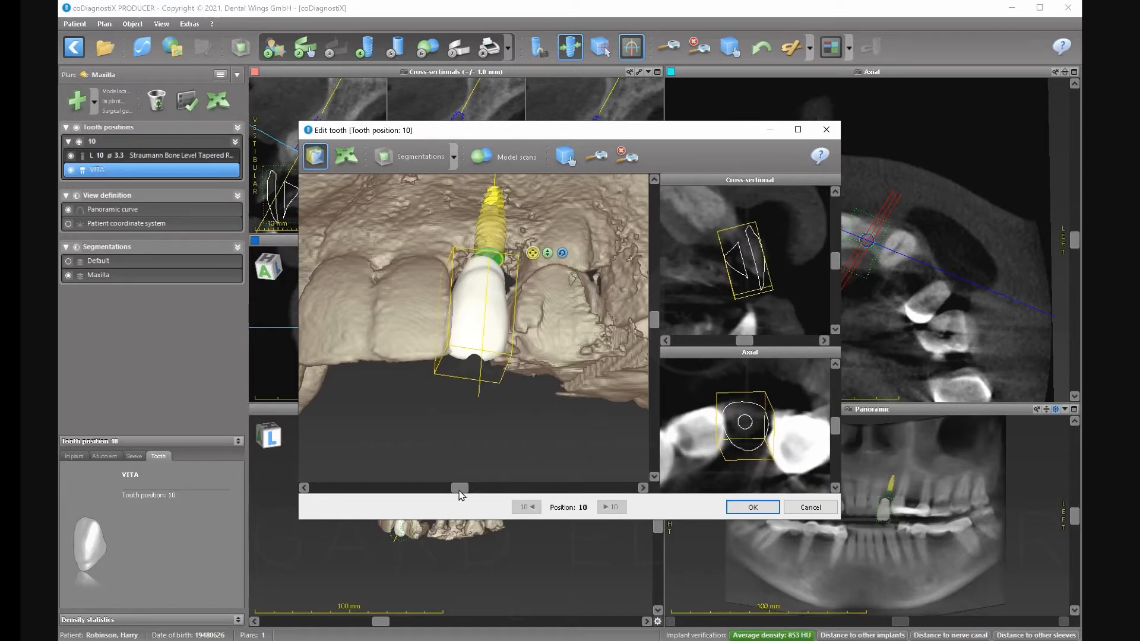
pyautogui.moveTo(460, 488); pyautogui.dragTo(452, 488)
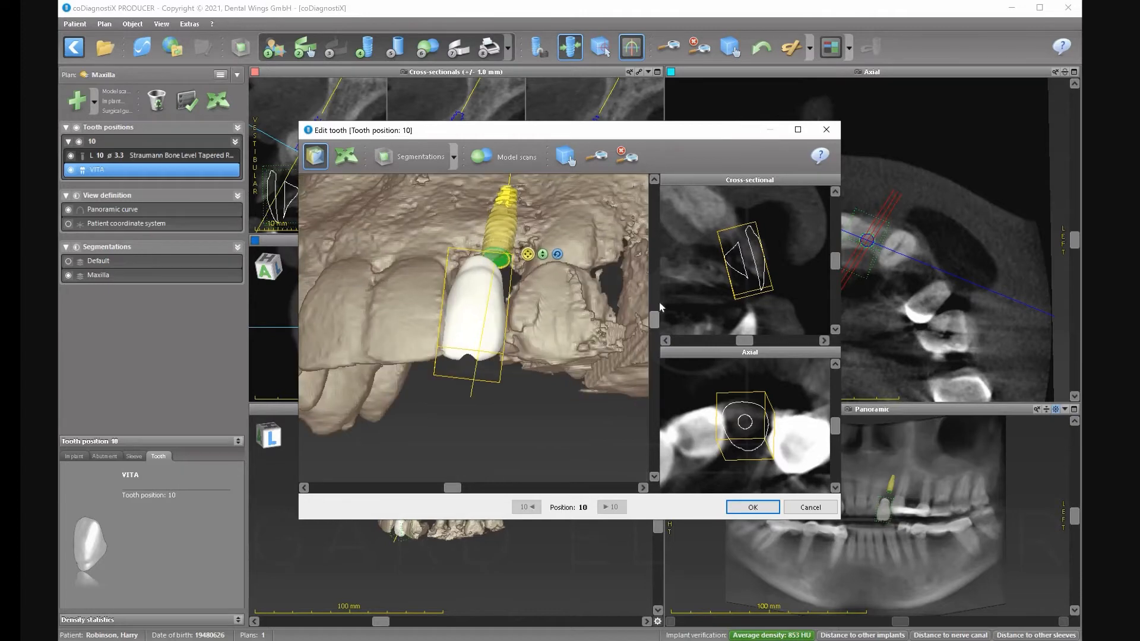
pyautogui.moveTo(655, 315); pyautogui.dragTo(657, 283)
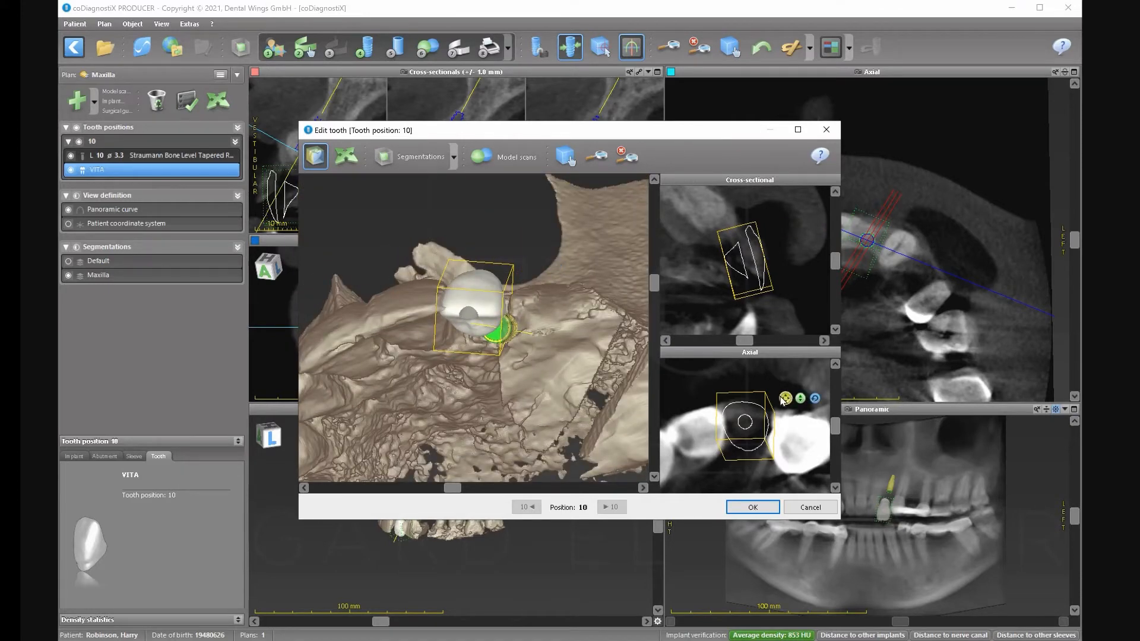
pyautogui.moveTo(744, 422); pyautogui.dragTo(747, 426)
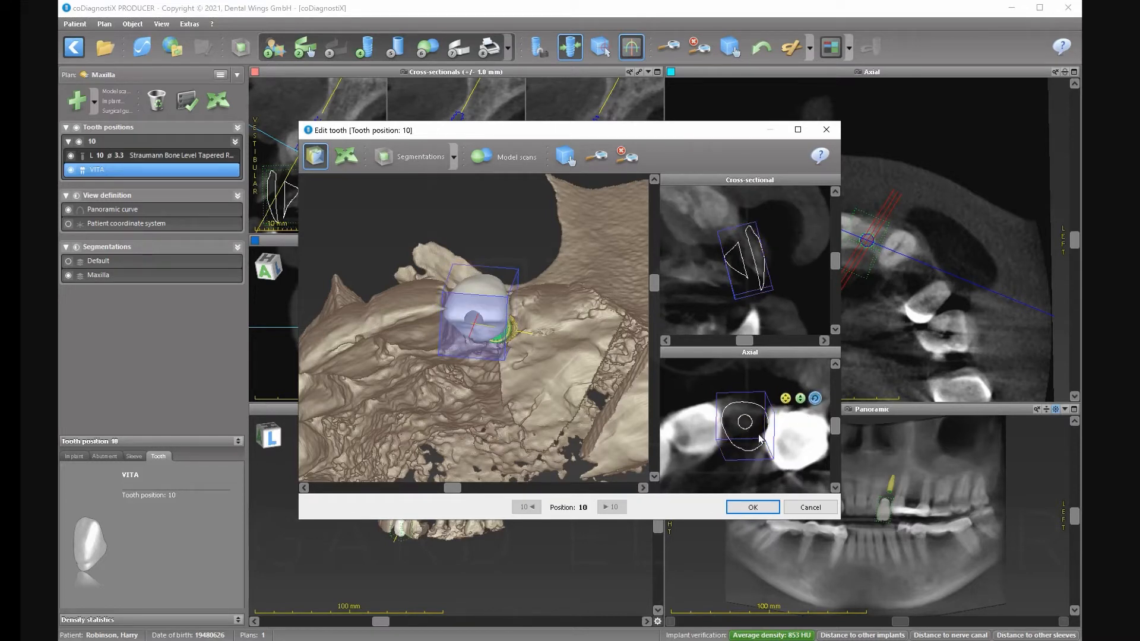
pyautogui.moveTo(760, 438); pyautogui.dragTo(762, 434)
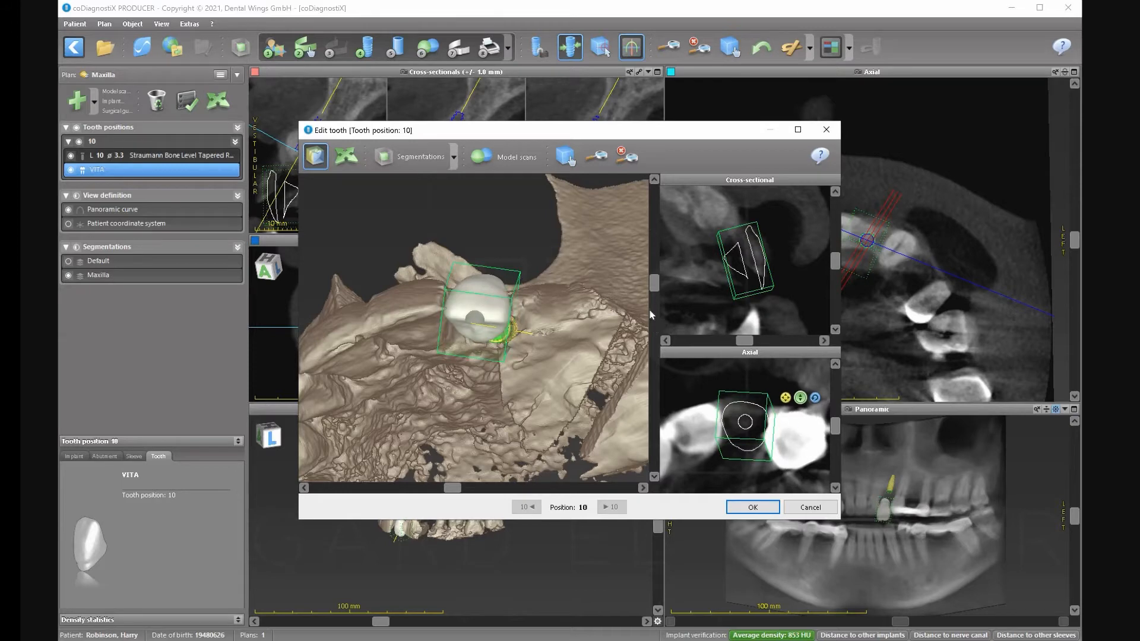
pyautogui.moveTo(654, 282); pyautogui.dragTo(647, 344)
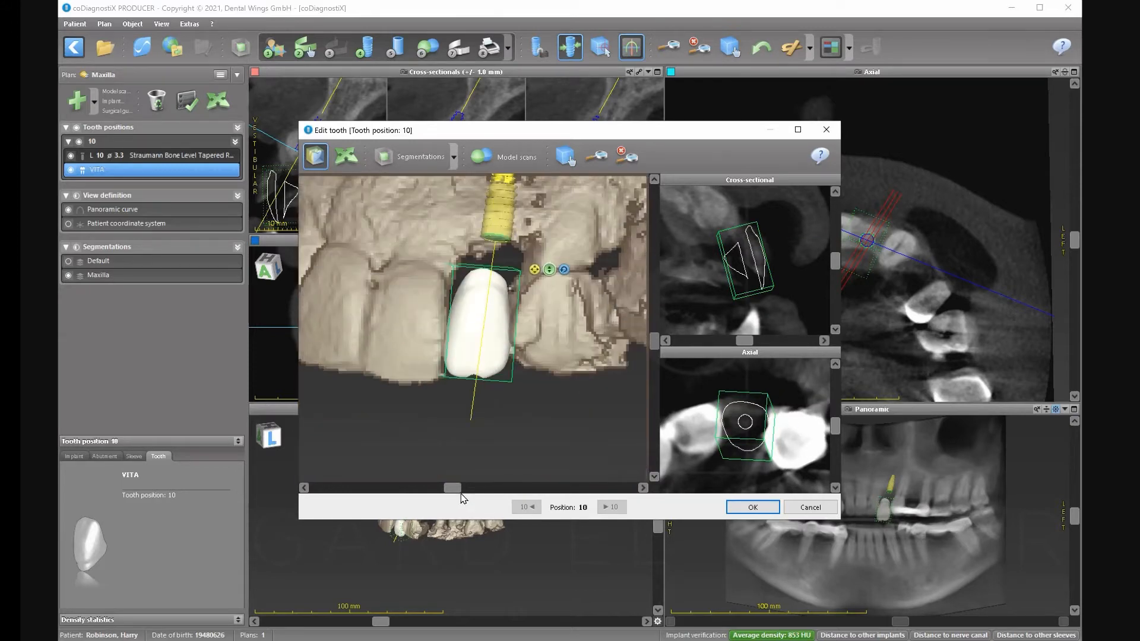
pyautogui.moveTo(457, 494)
pyautogui.mouseDown()
pyautogui.moveTo(522, 490)
pyautogui.moveTo(392, 496)
pyautogui.moveTo(477, 496)
pyautogui.mouseUp()
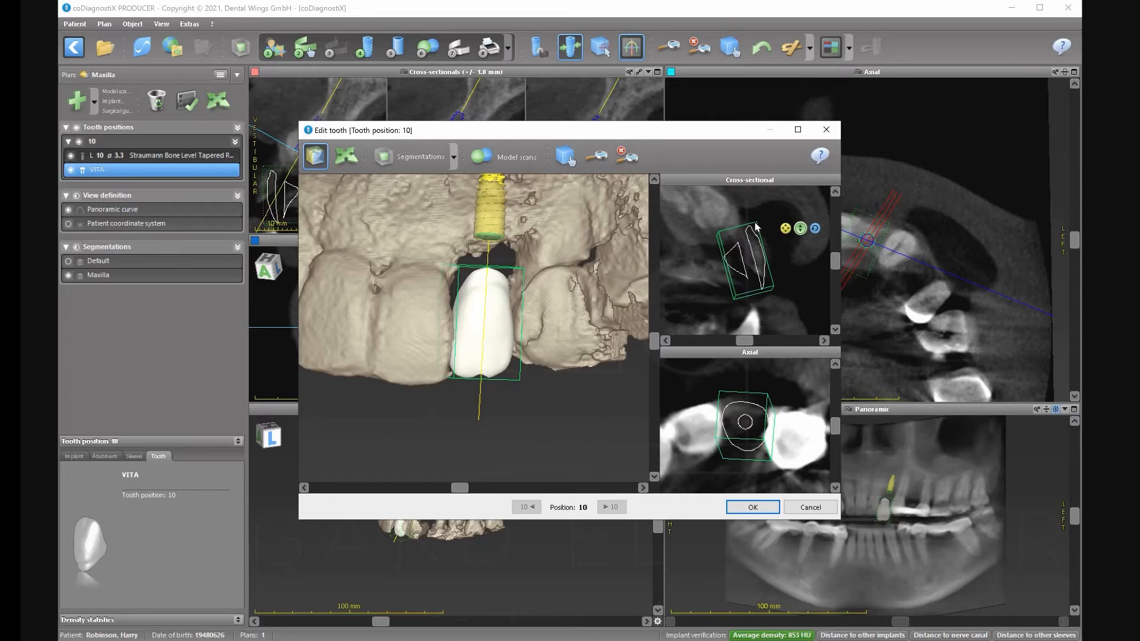
pyautogui.click(752, 507)
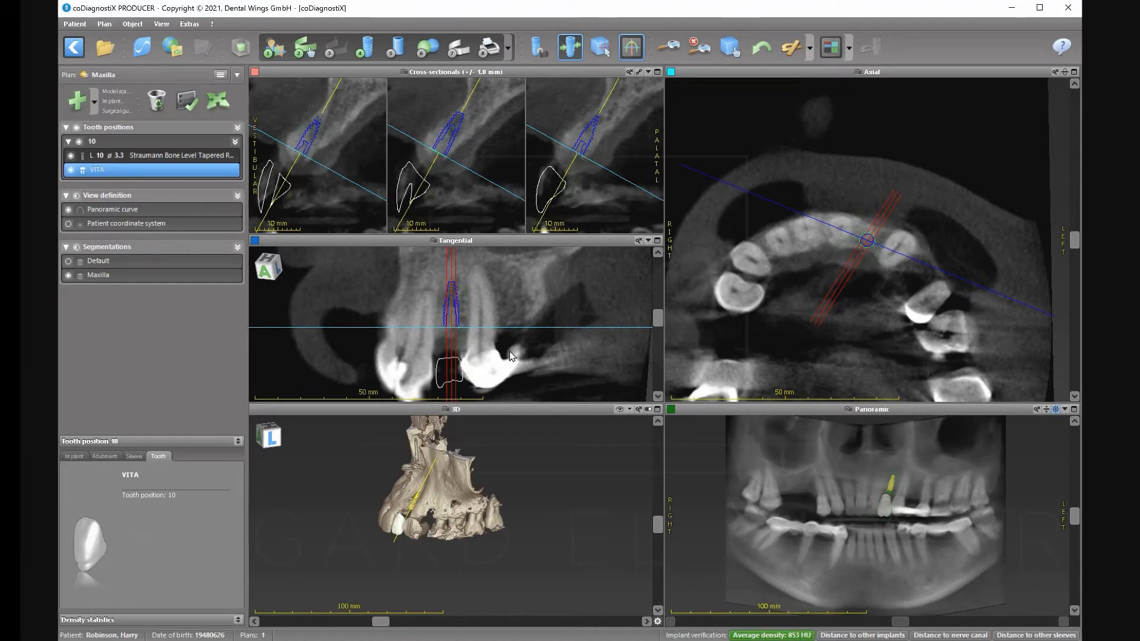
# Select the tooth 10 implant and drag it slightly deeper along its axis in the cross-section.
pyautogui.click(214, 157)
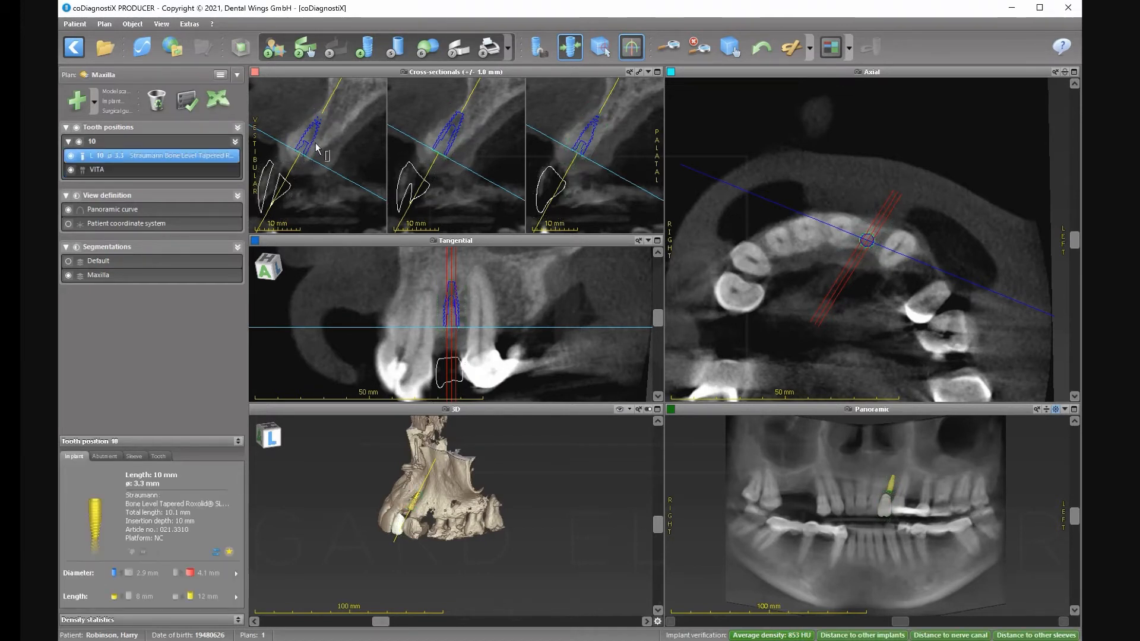
pyautogui.moveTo(466, 106); pyautogui.dragTo(447, 145)
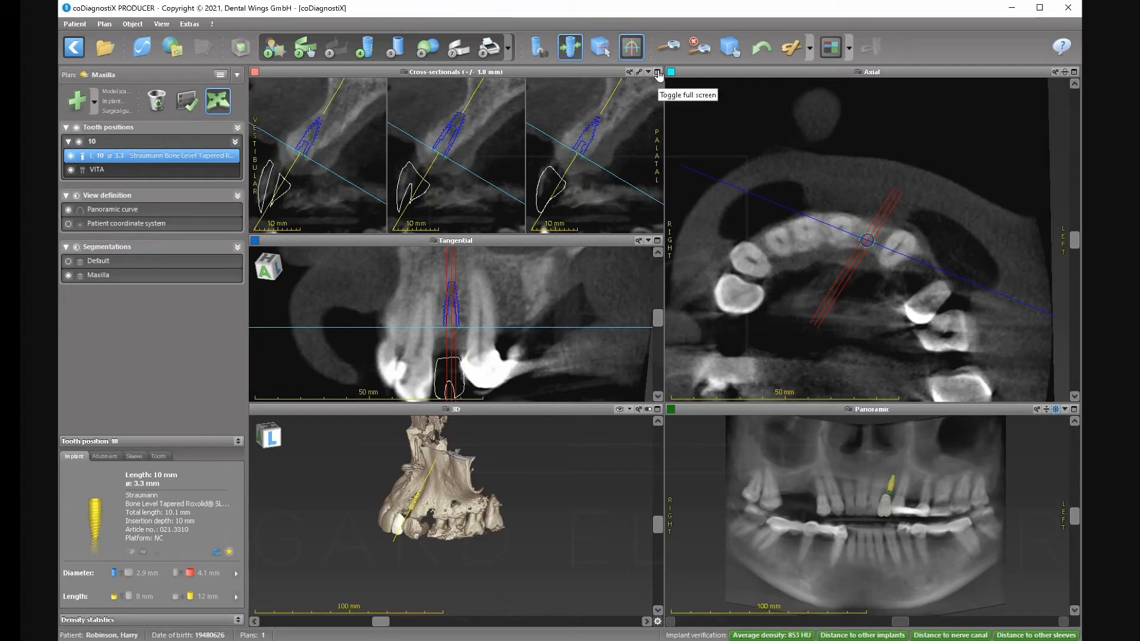
# Give implant 10 a Straumann Guided Surgery sleeve, trying H2 and H4 before settling on H6 (6 mm).
pyautogui.click(397, 52)
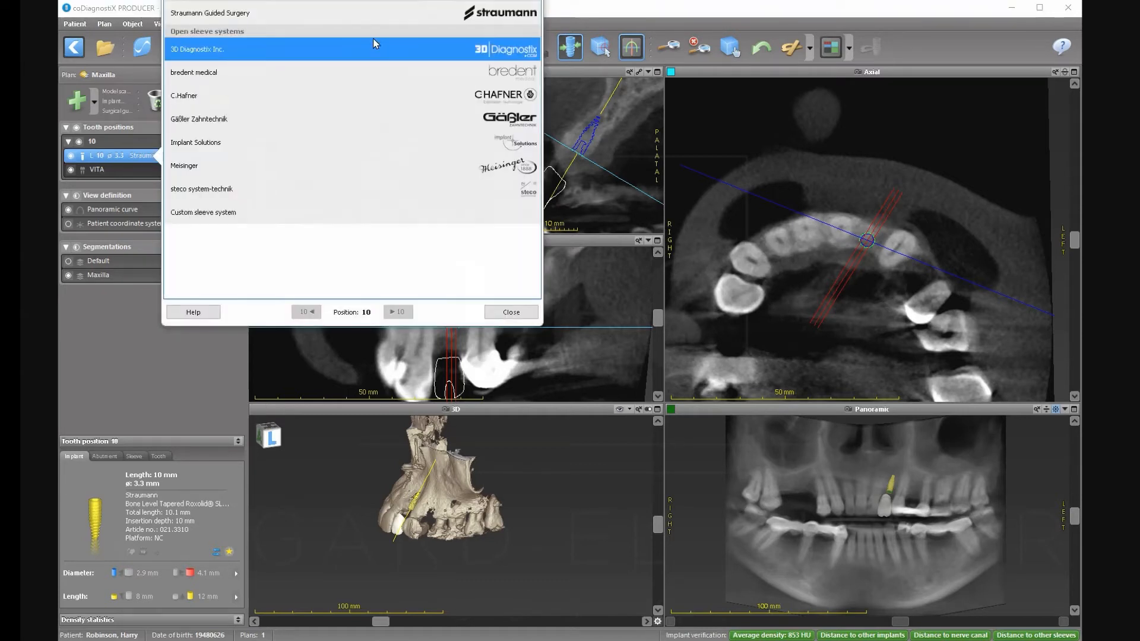
pyautogui.click(337, 16)
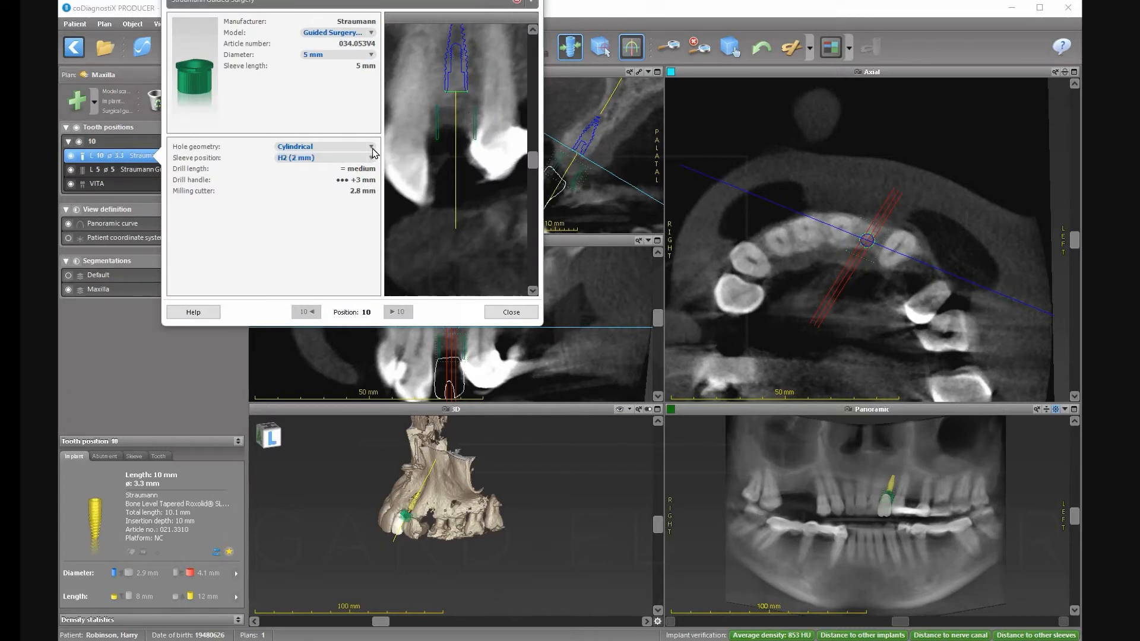
pyautogui.click(309, 159)
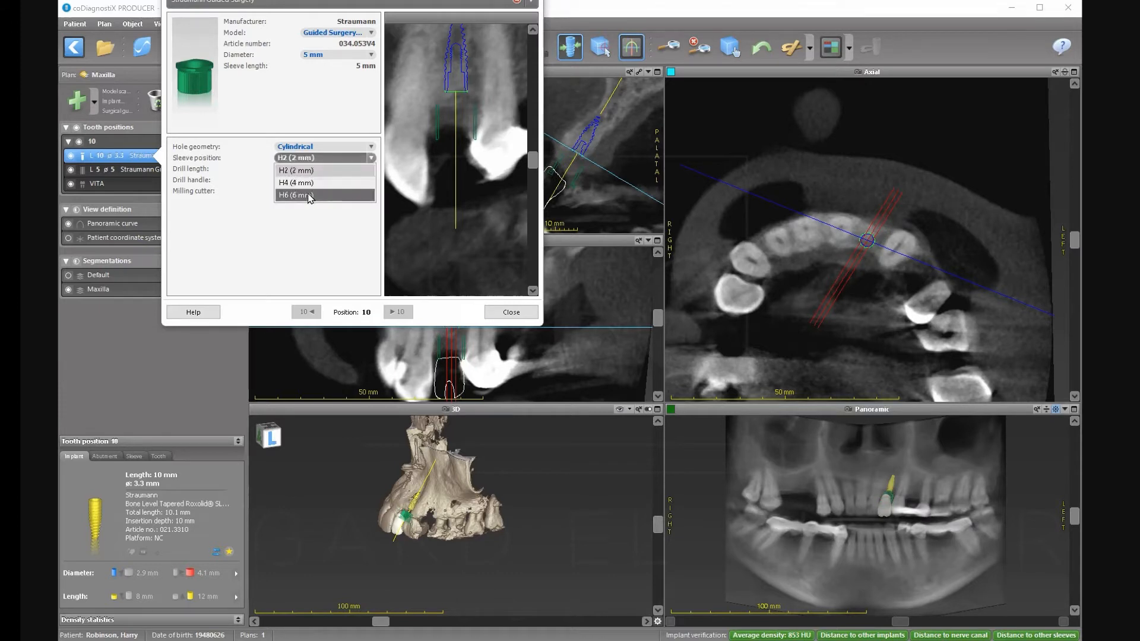
pyautogui.click(309, 196)
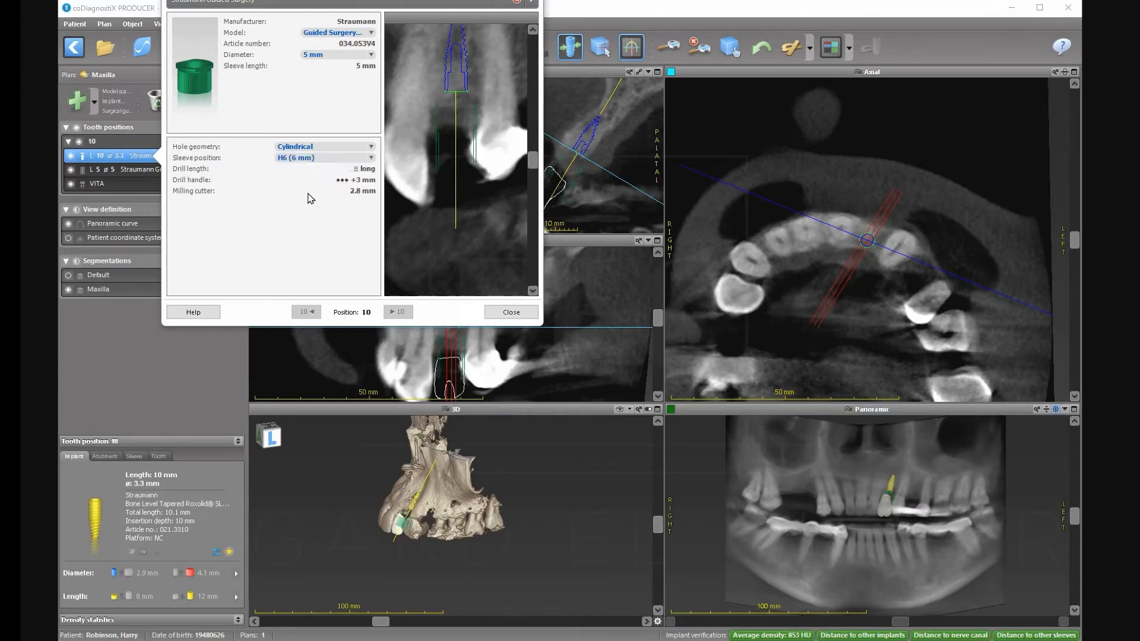
pyautogui.click(325, 159)
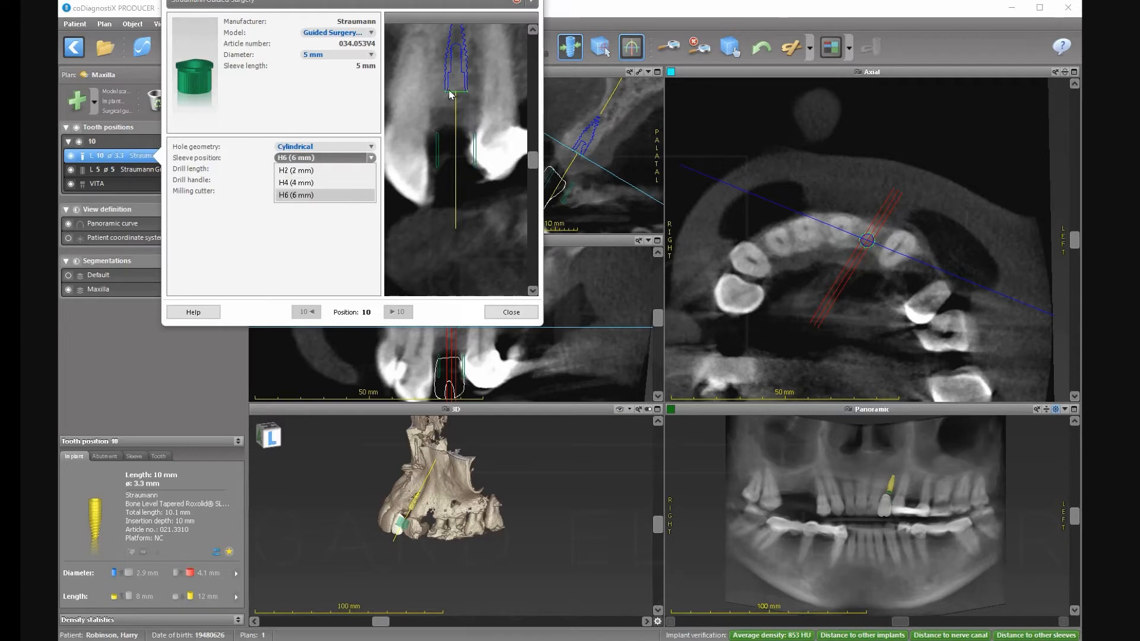
pyautogui.click(302, 172)
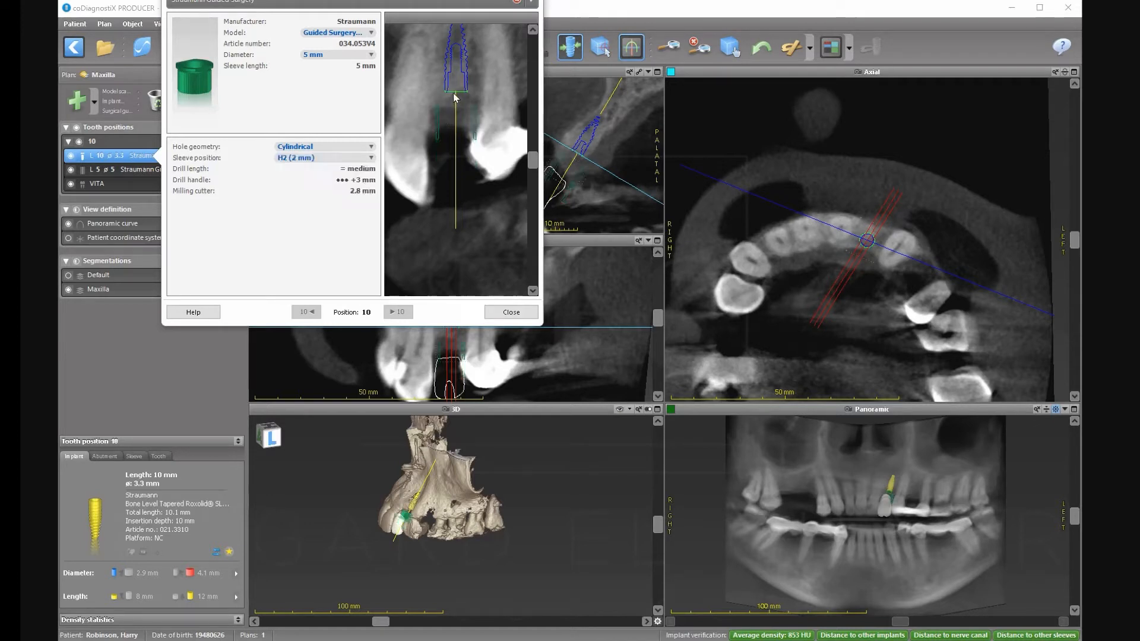
pyautogui.click(321, 159)
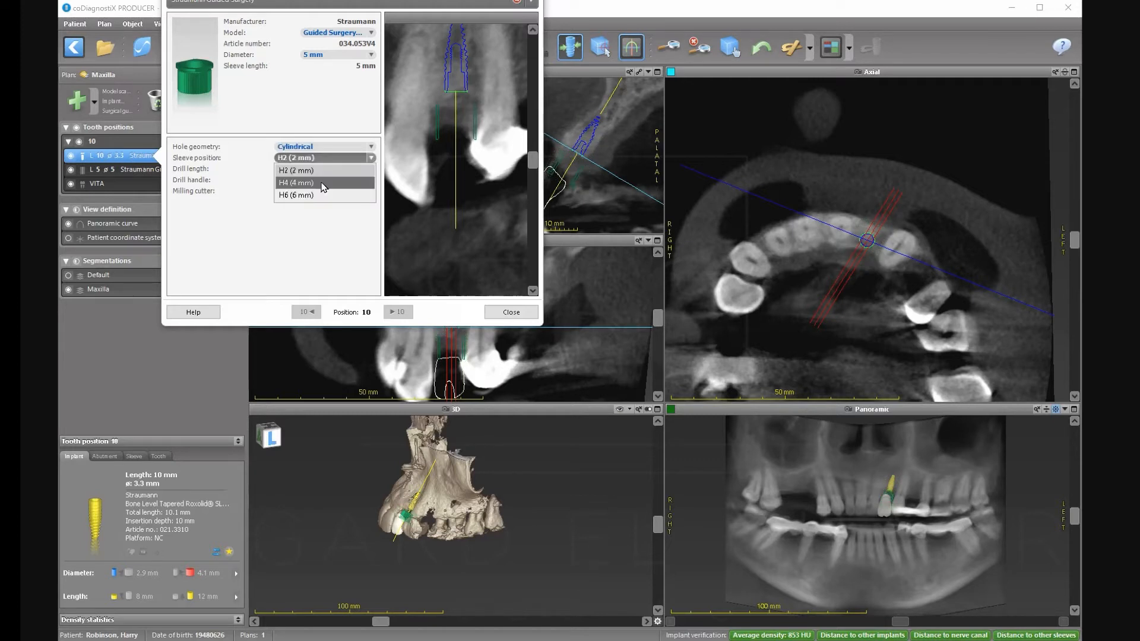
pyautogui.click(318, 176)
pyautogui.click(315, 159)
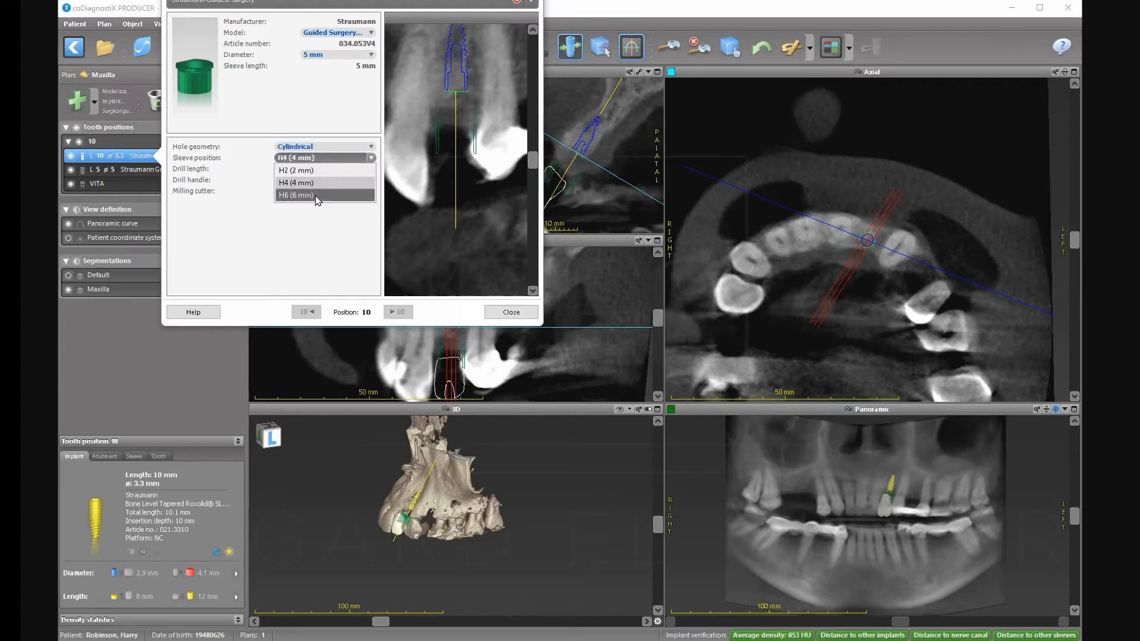
pyautogui.click(318, 197)
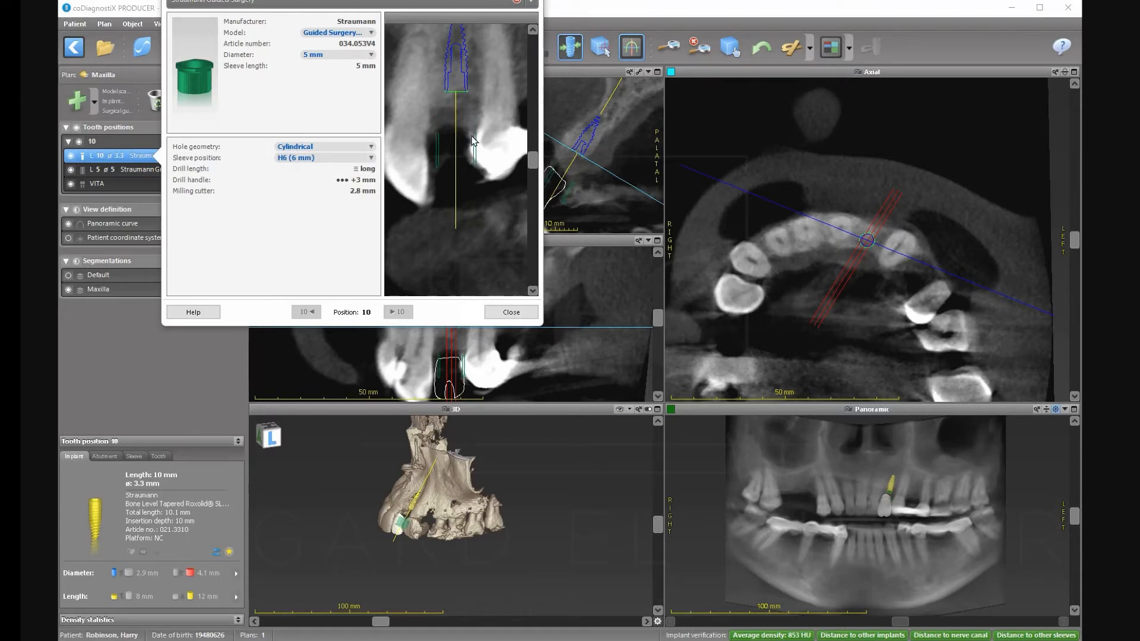
pyautogui.click(500, 315)
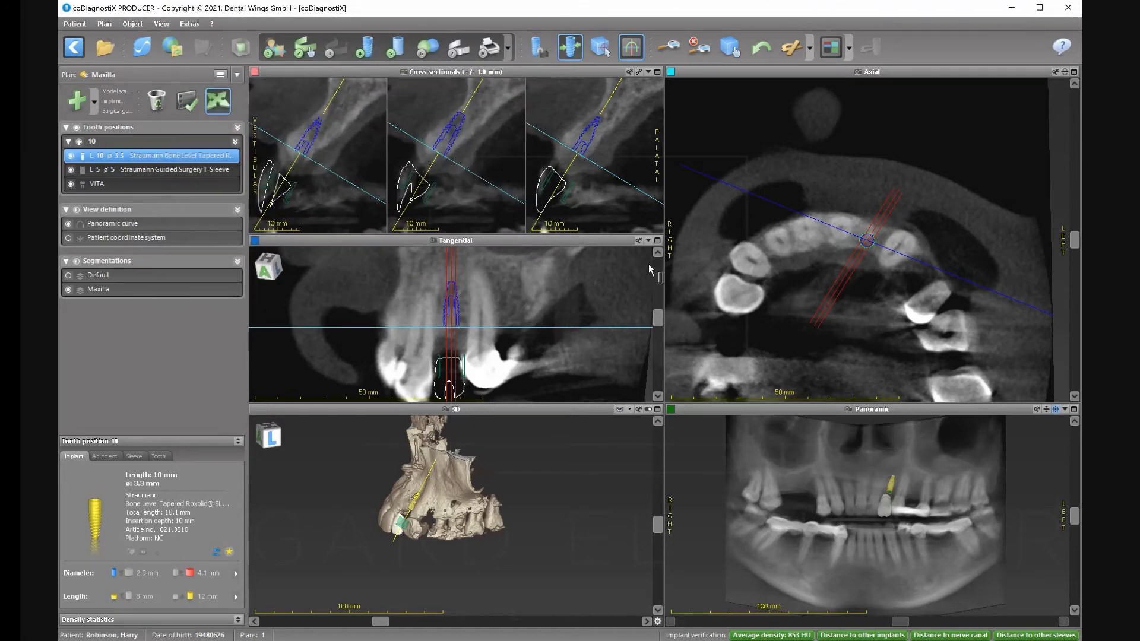
# Enlarge the Tangential view and tilt the tooth 10 implant slightly.
pyautogui.click(658, 241)
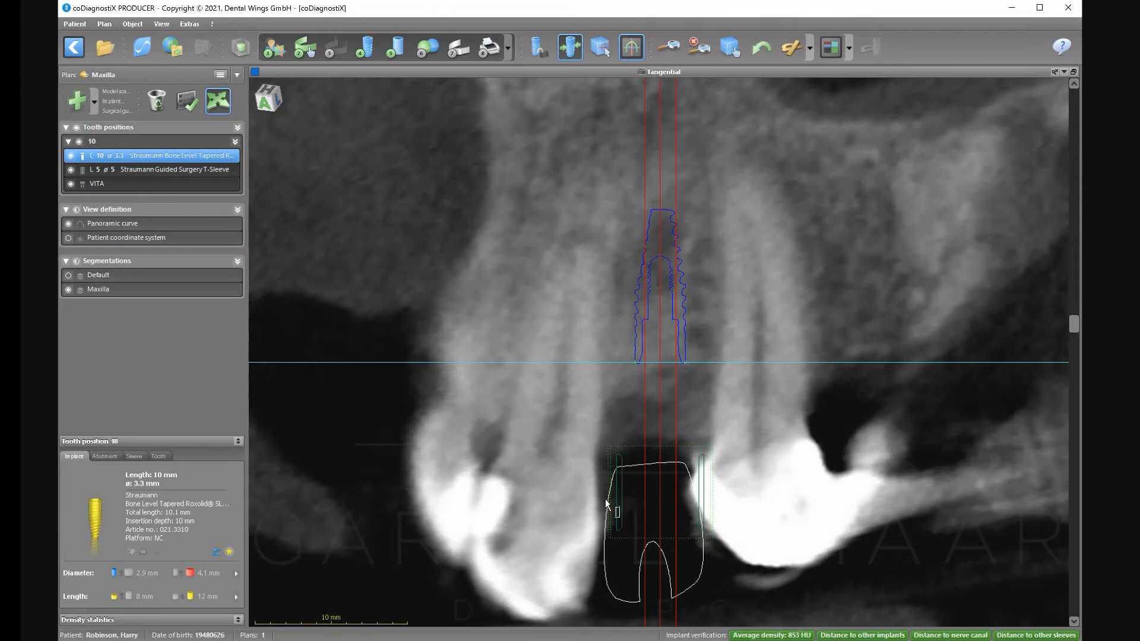
pyautogui.click(219, 102)
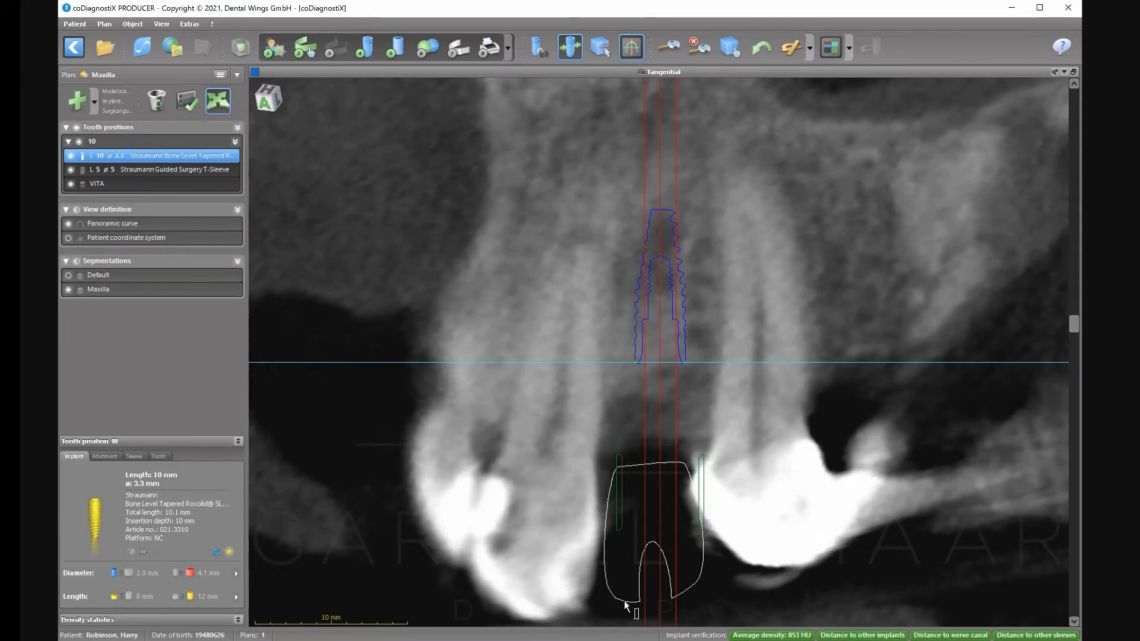
pyautogui.moveTo(648, 600); pyautogui.dragTo(651, 602)
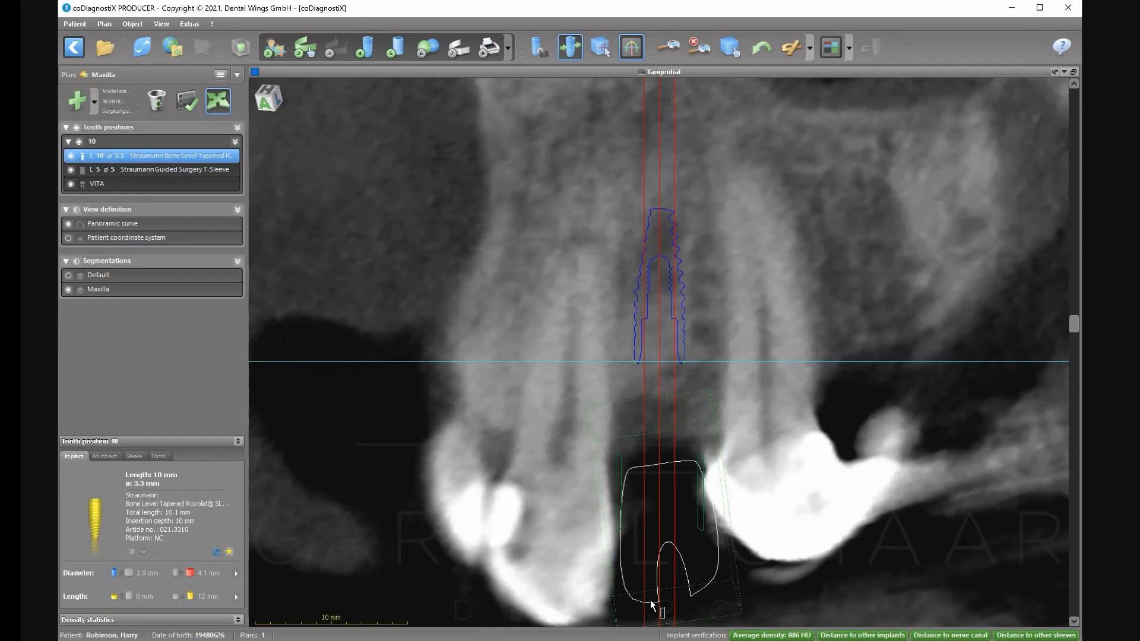
# Switch the position-10 sleeve diameter to 2.8 mm, then back to 5 mm.
pyautogui.click(135, 456)
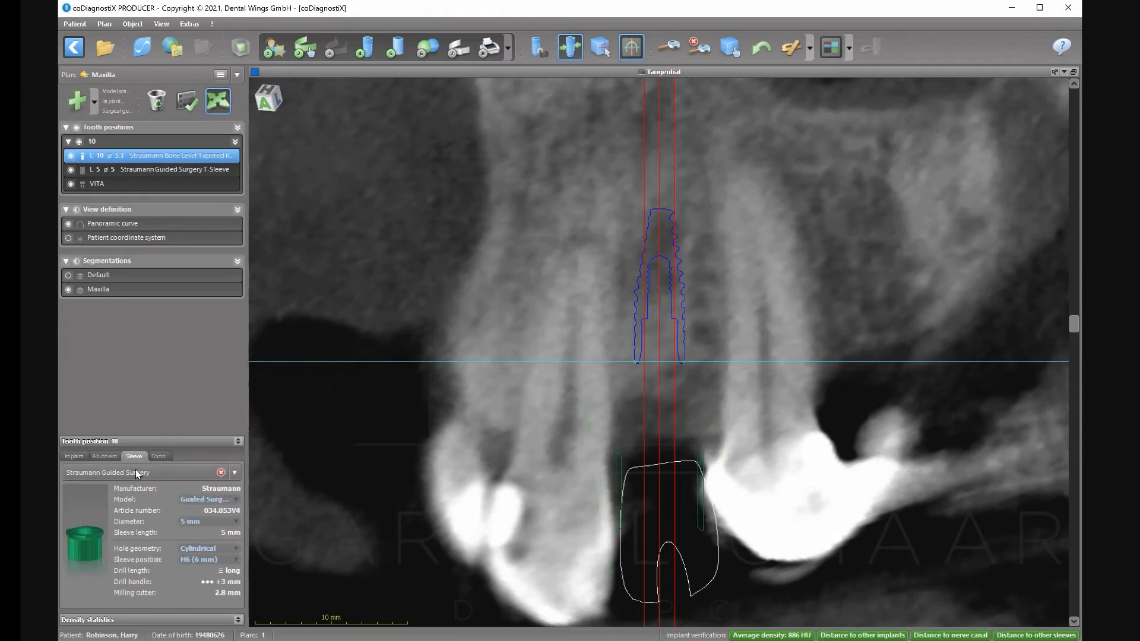
pyautogui.click(216, 524)
pyautogui.click(205, 548)
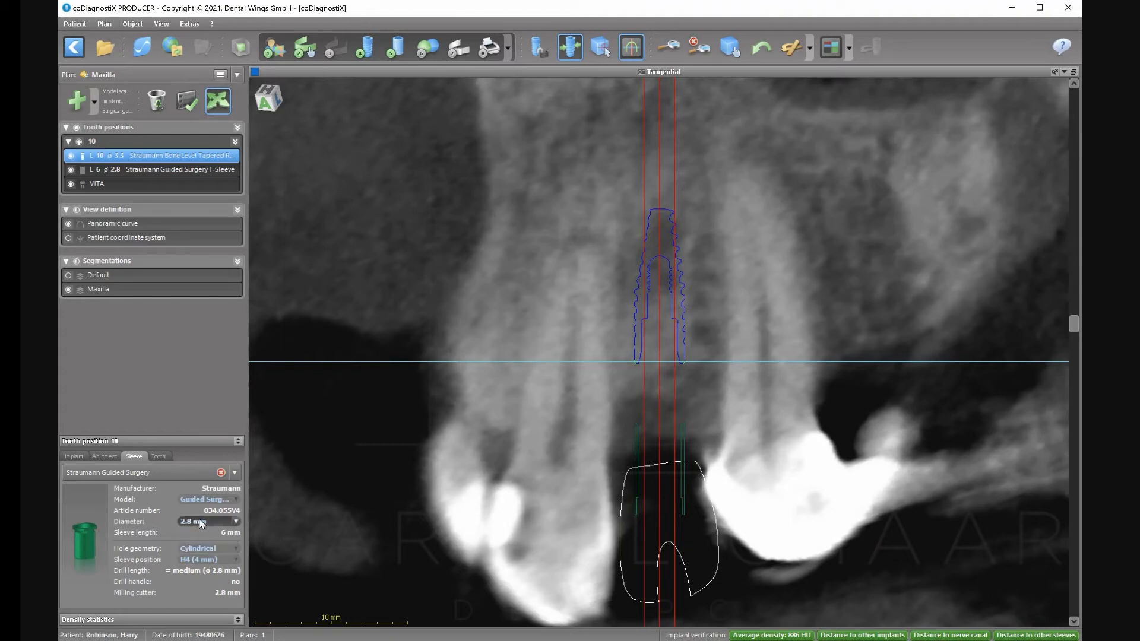
pyautogui.click(203, 522)
pyautogui.click(203, 558)
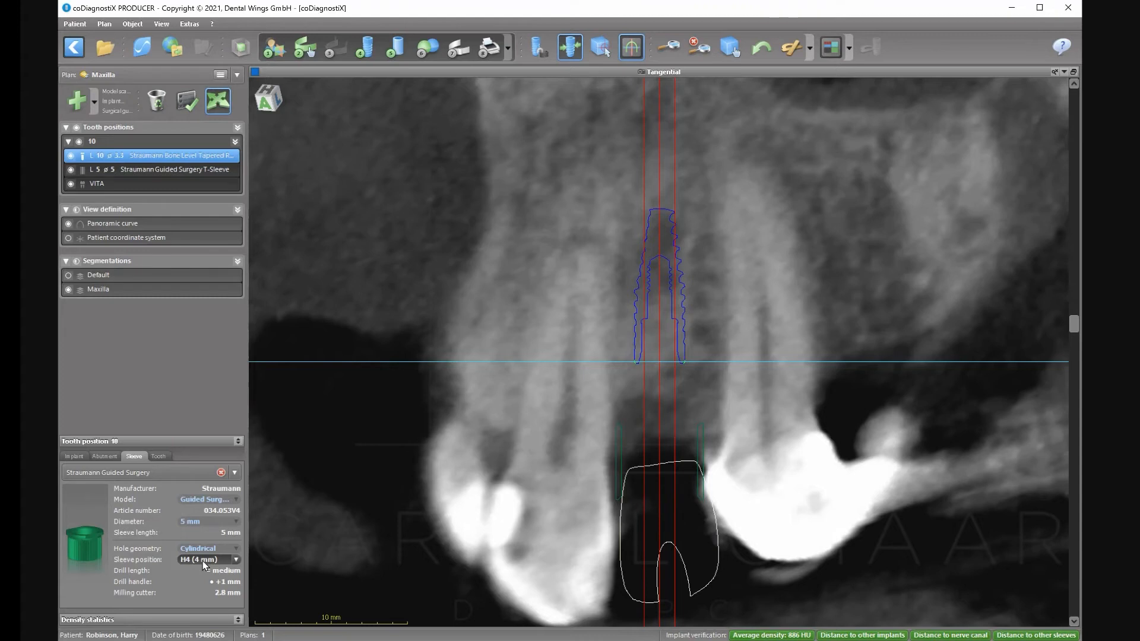
# Start a model scan import and browse to the Desktop folder.
pyautogui.click(436, 52)
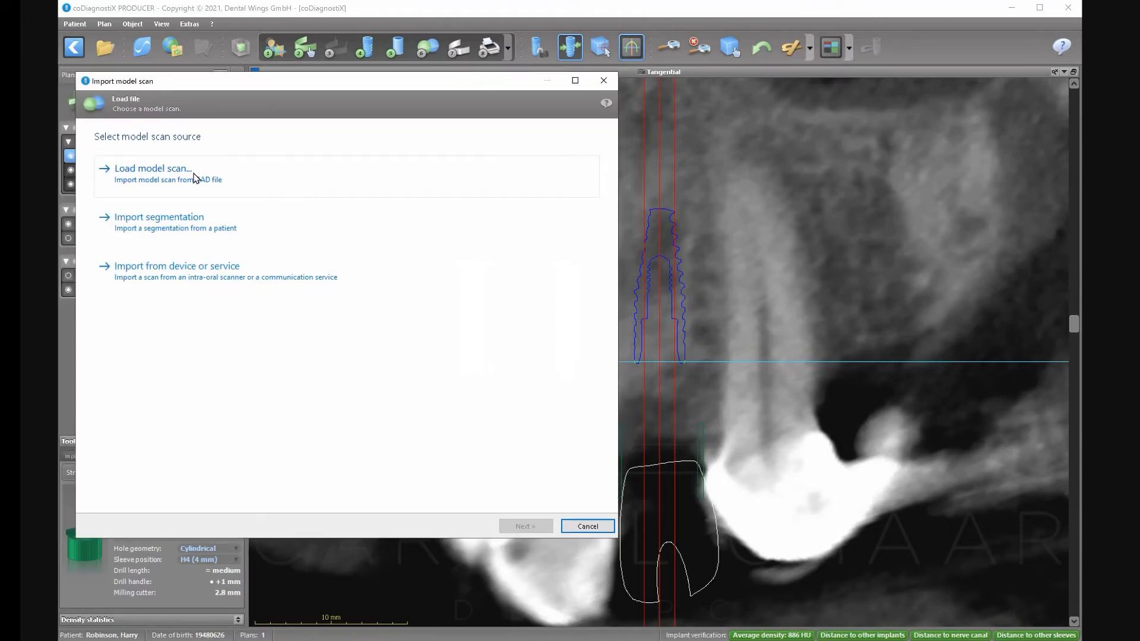
pyautogui.click(195, 176)
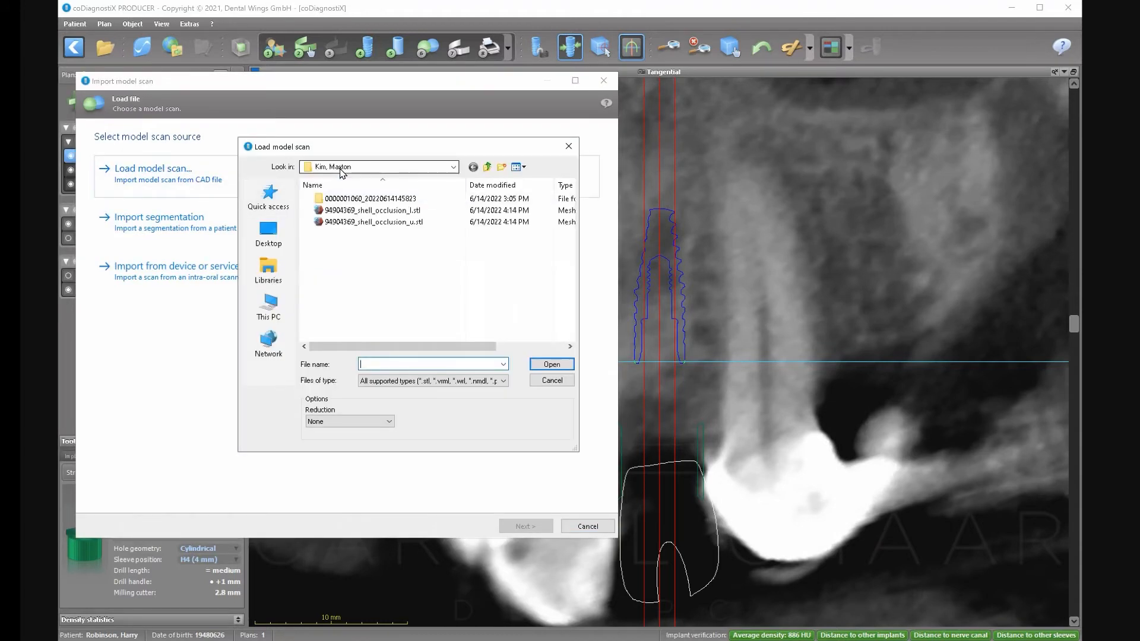
pyautogui.click(342, 171)
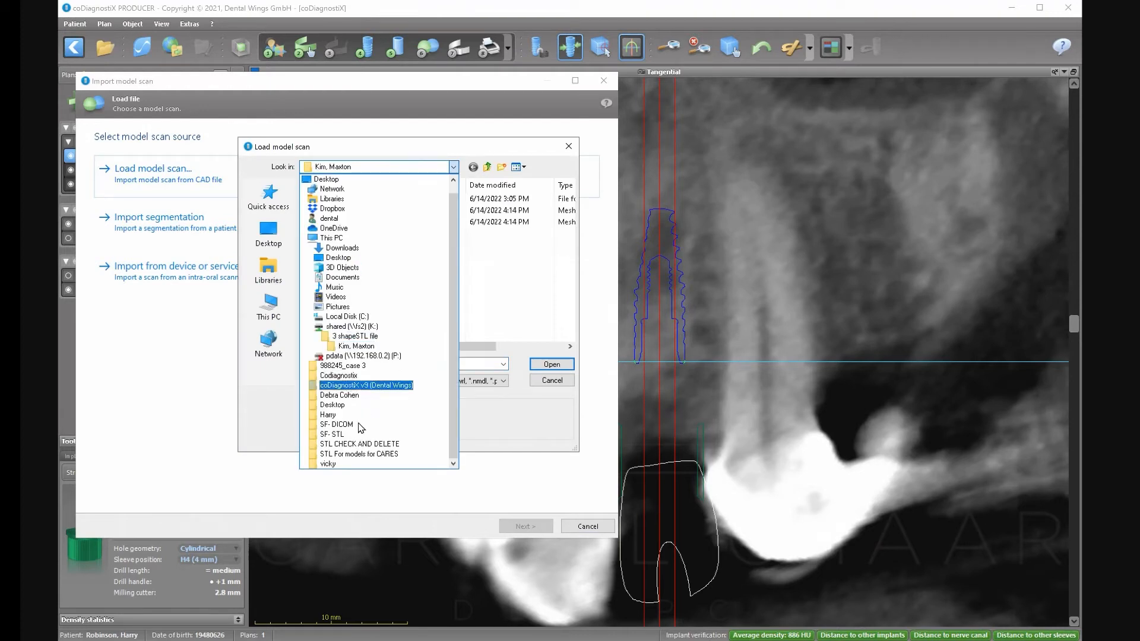
pyautogui.moveTo(454, 386); pyautogui.dragTo(454, 361)
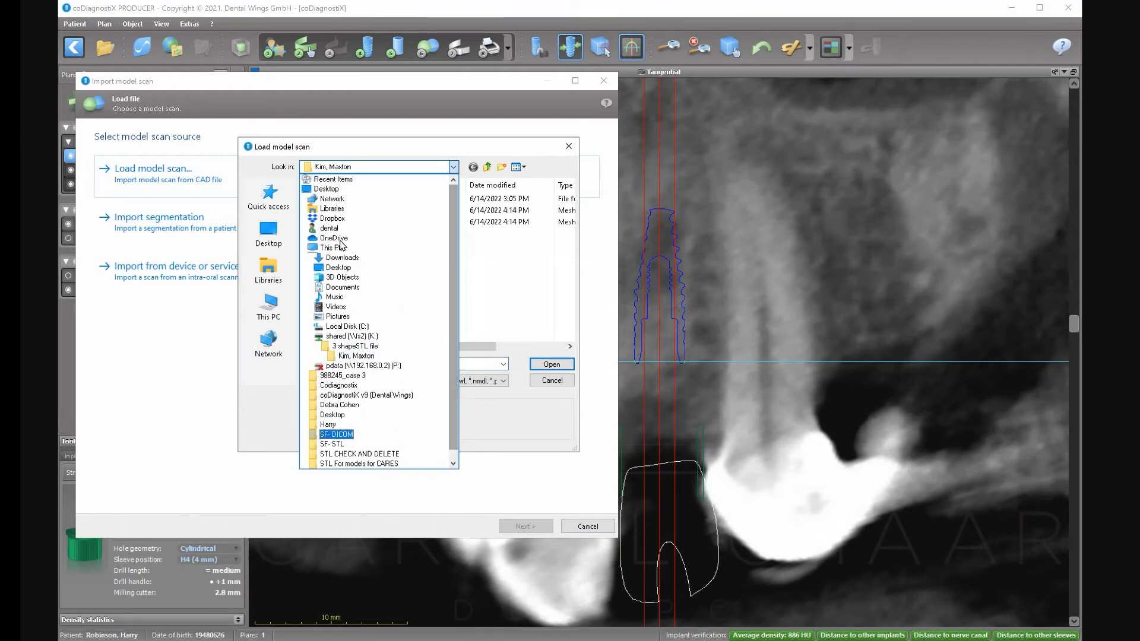
pyautogui.click(334, 415)
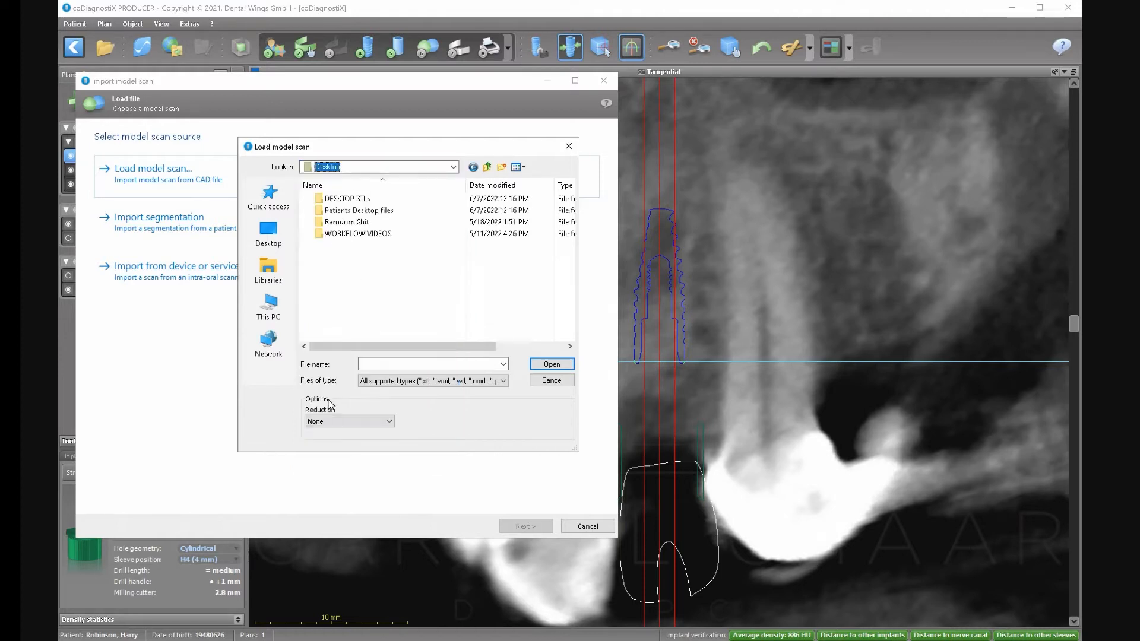
pyautogui.click(453, 168)
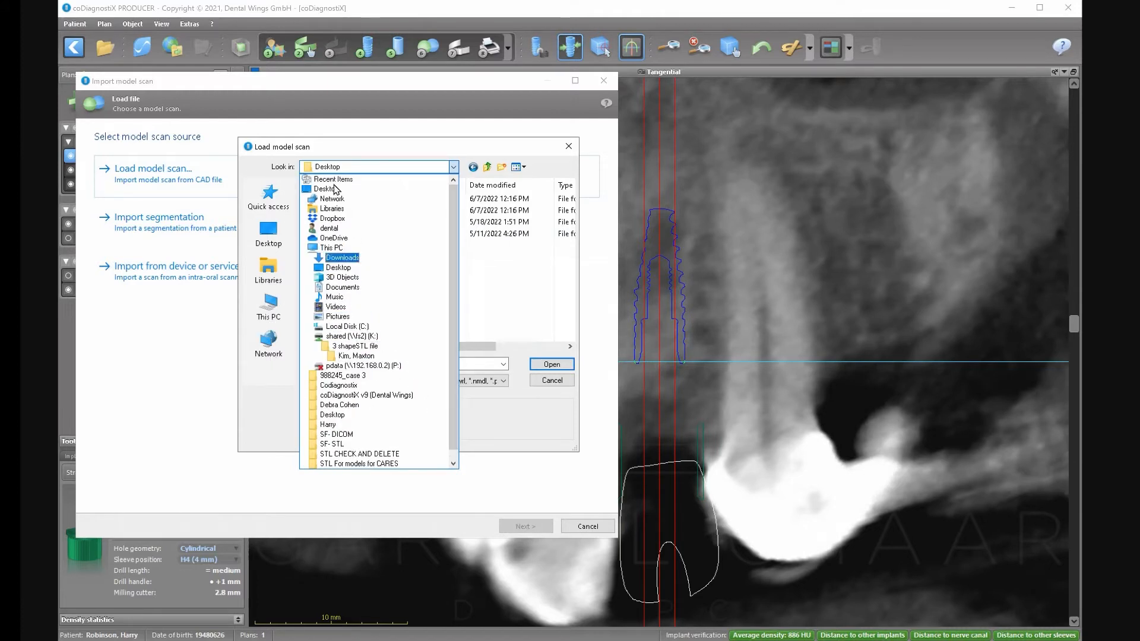
pyautogui.click(333, 179)
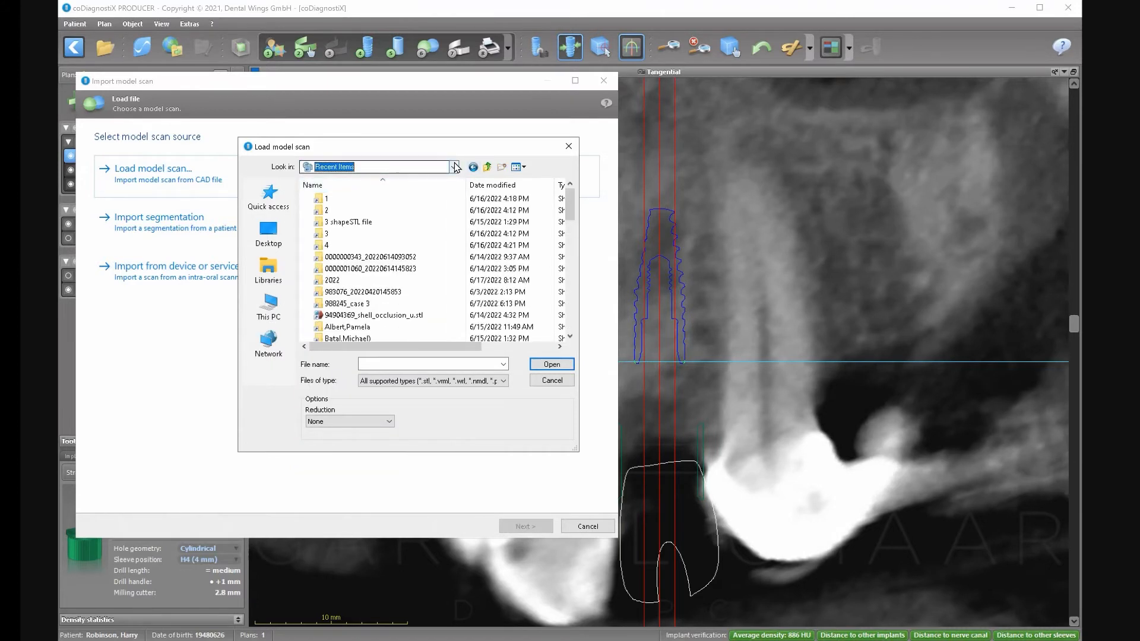
pyautogui.click(455, 168)
pyautogui.click(368, 179)
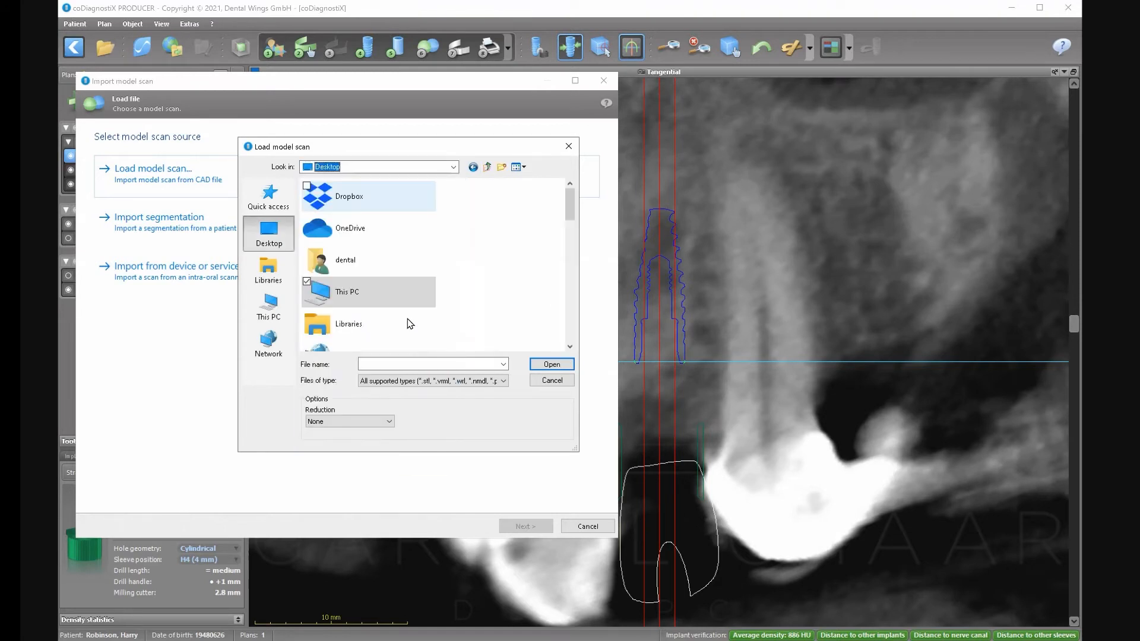
pyautogui.scroll(-10, 448, 298)
pyautogui.scroll(3, 450, 298)
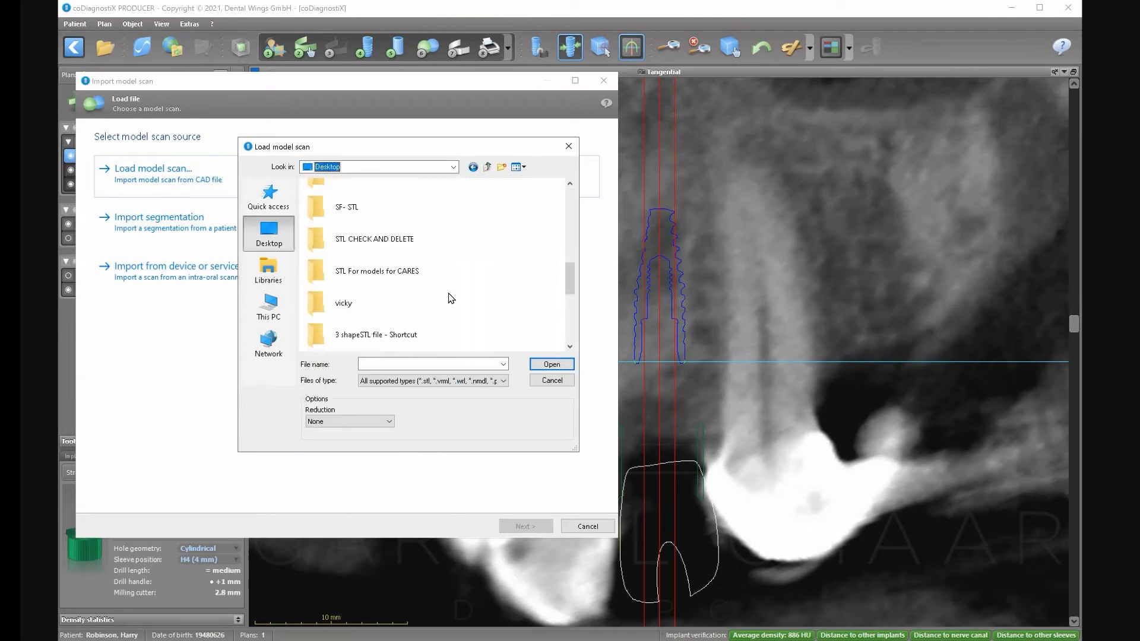
pyautogui.scroll(3, 450, 298)
pyautogui.scroll(-3, 450, 298)
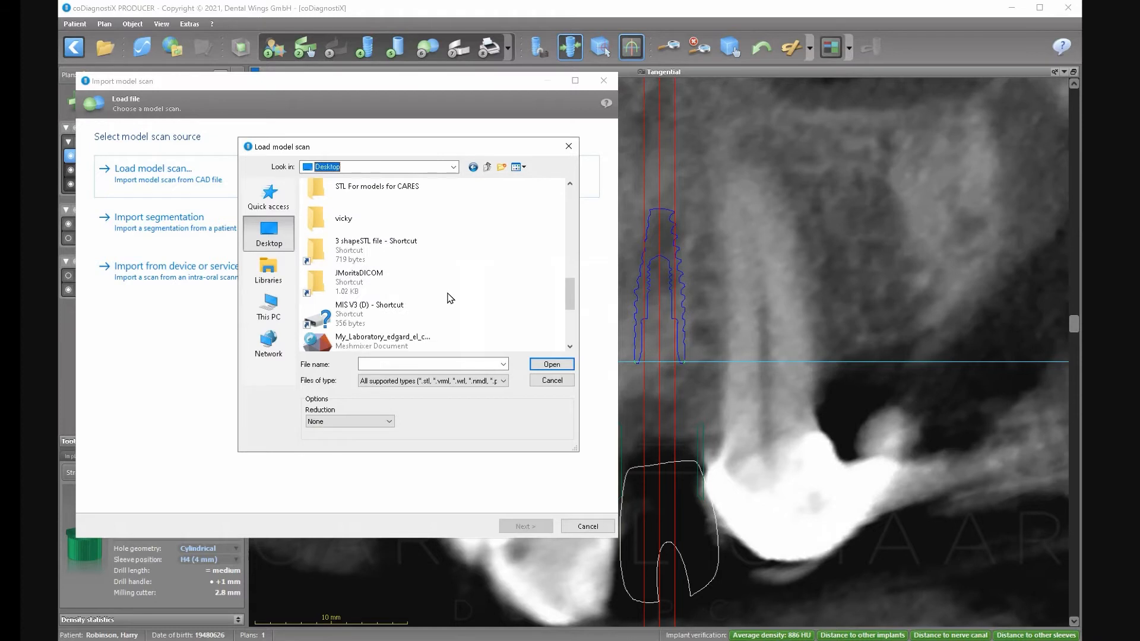
pyautogui.scroll(-3, 450, 298)
pyautogui.scroll(9, 450, 298)
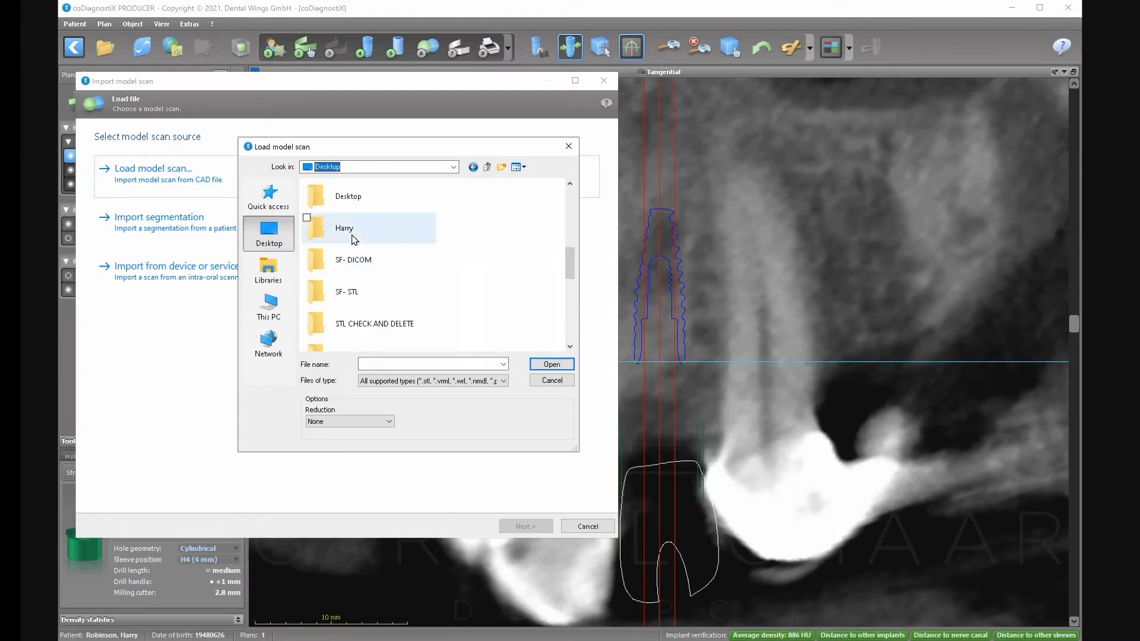
# Go into Harry > Harry2 > HL2 and load Upper.stl.
pyautogui.doubleClick(349, 237)
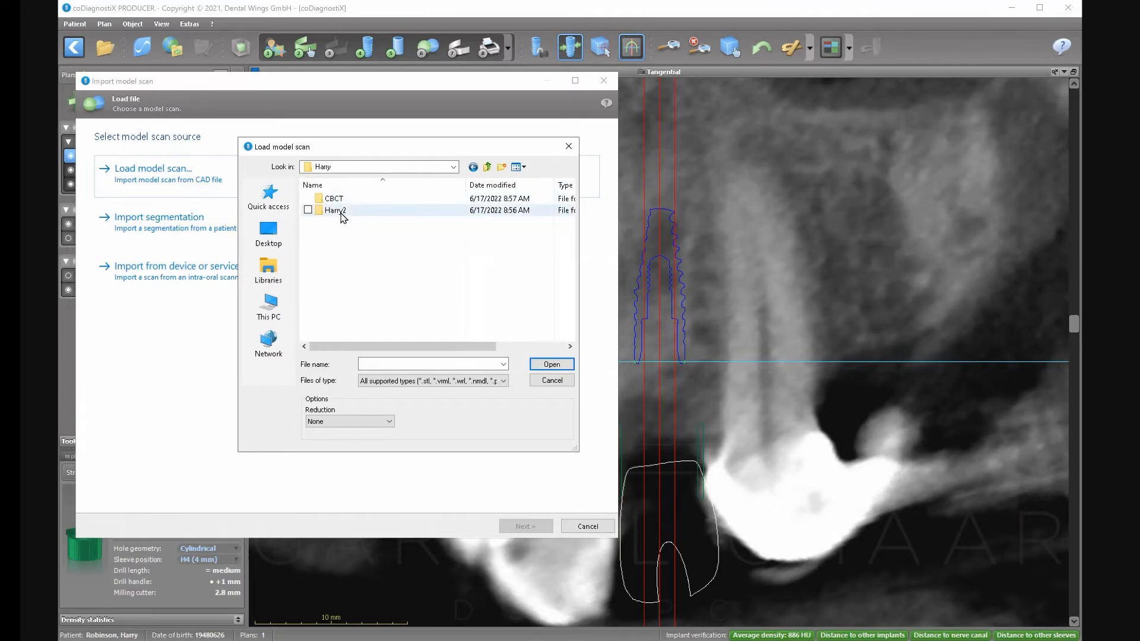
pyautogui.doubleClick(337, 210)
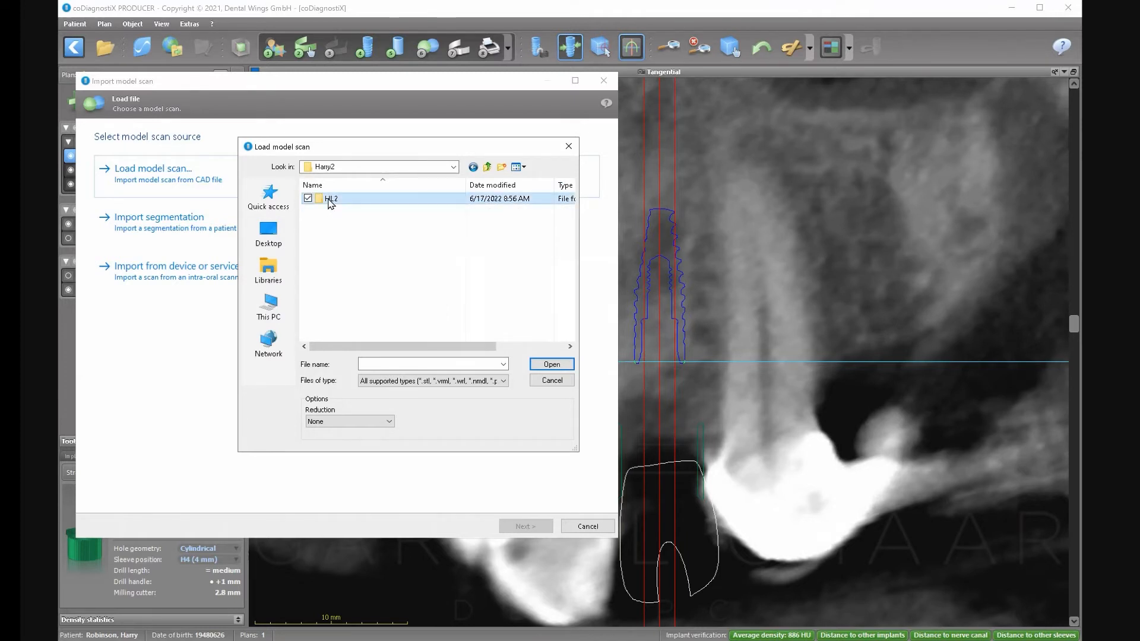
pyautogui.doubleClick(330, 201)
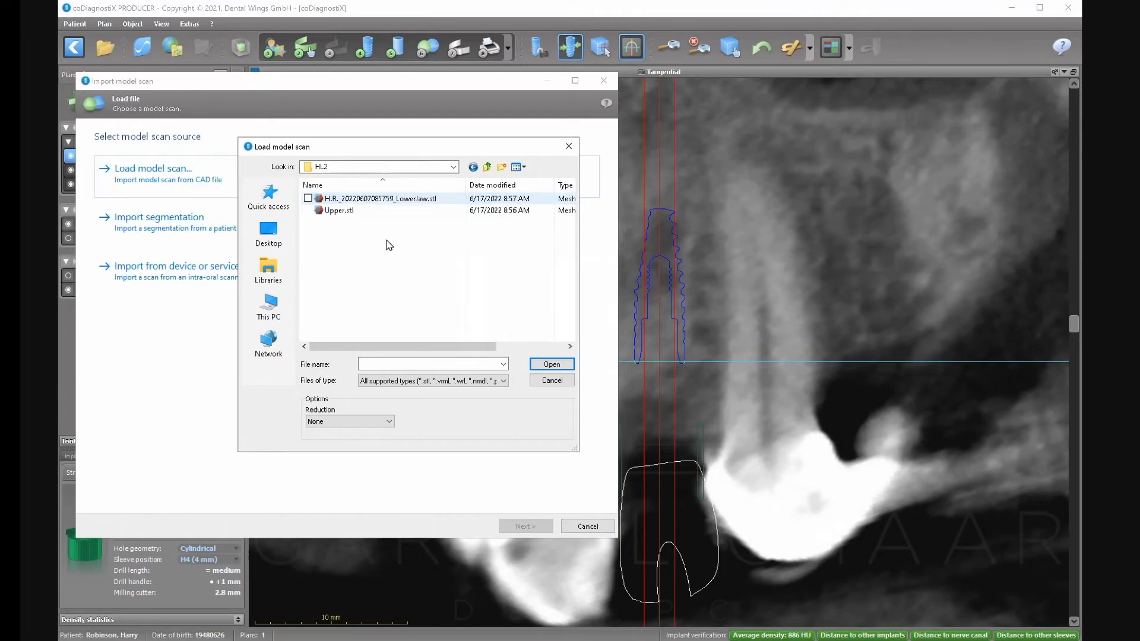
pyautogui.click(343, 211)
pyautogui.click(537, 362)
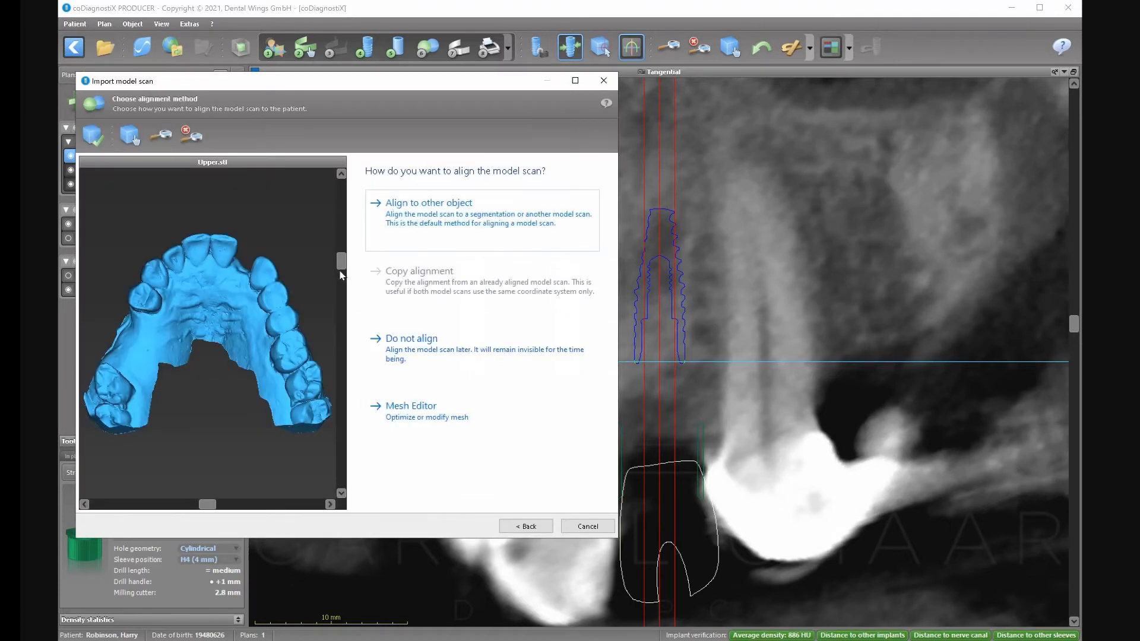
# Choose alignment to the Maxilla object and enlarge the import window so both models show.
pyautogui.click(341, 274)
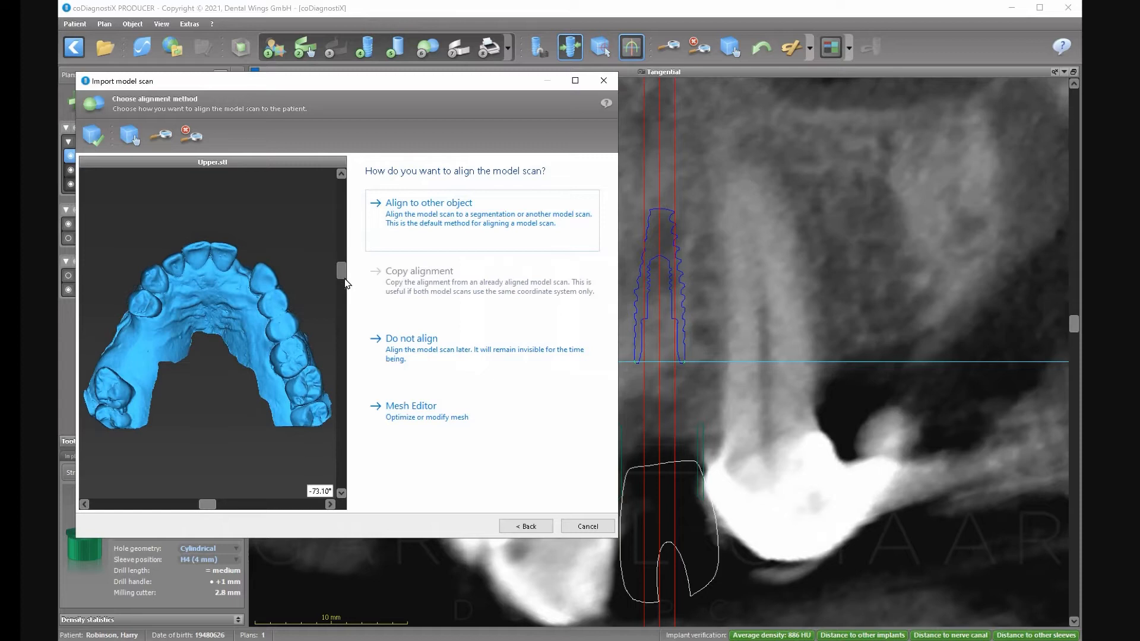
pyautogui.click(427, 222)
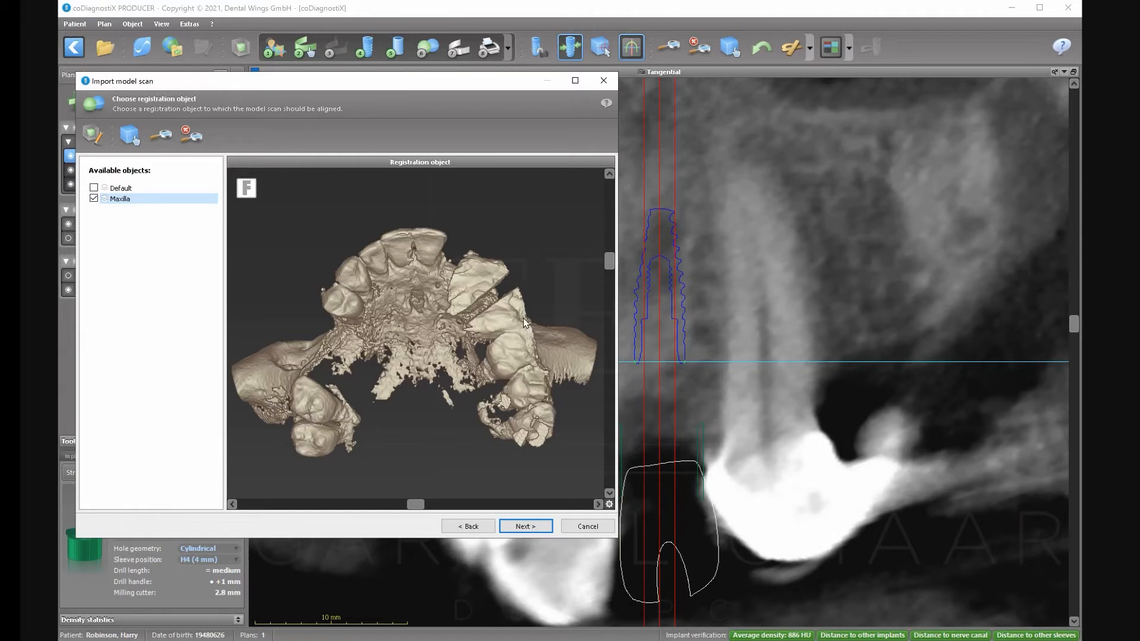
pyautogui.click(526, 527)
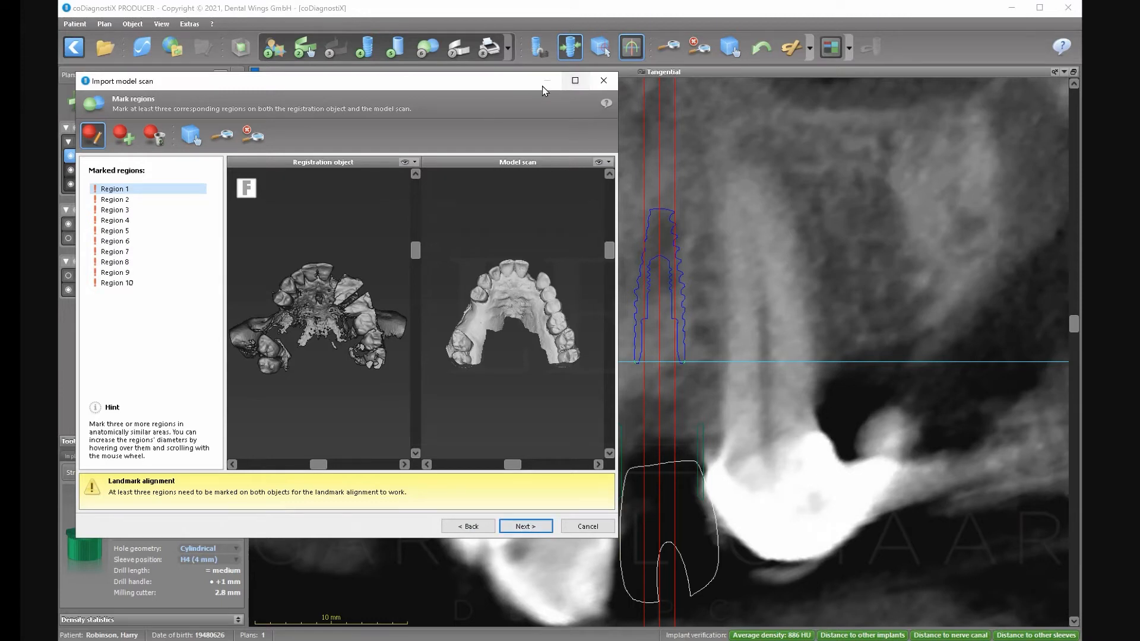
pyautogui.moveTo(543, 87); pyautogui.dragTo(613, 95)
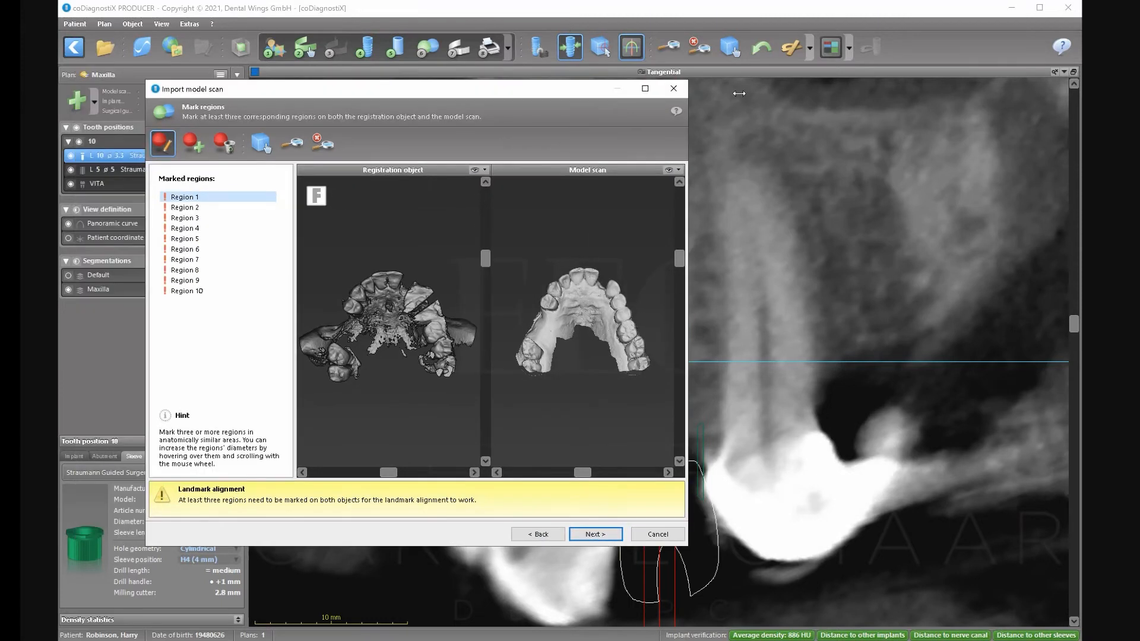
pyautogui.moveTo(739, 93); pyautogui.dragTo(879, 93)
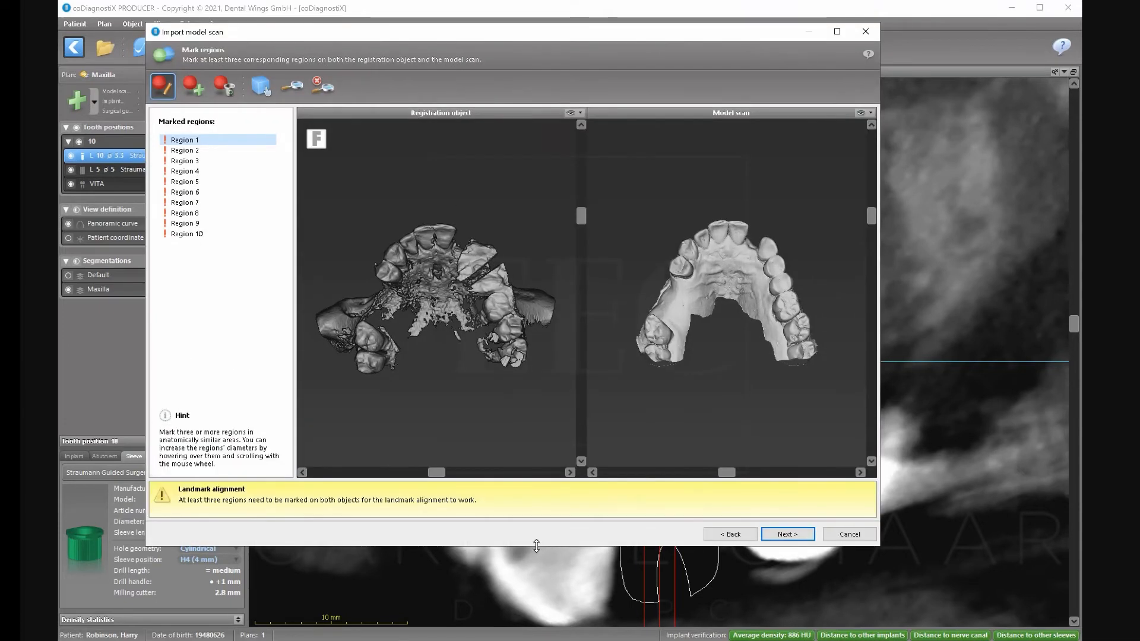
pyautogui.moveTo(537, 545); pyautogui.dragTo(536, 620)
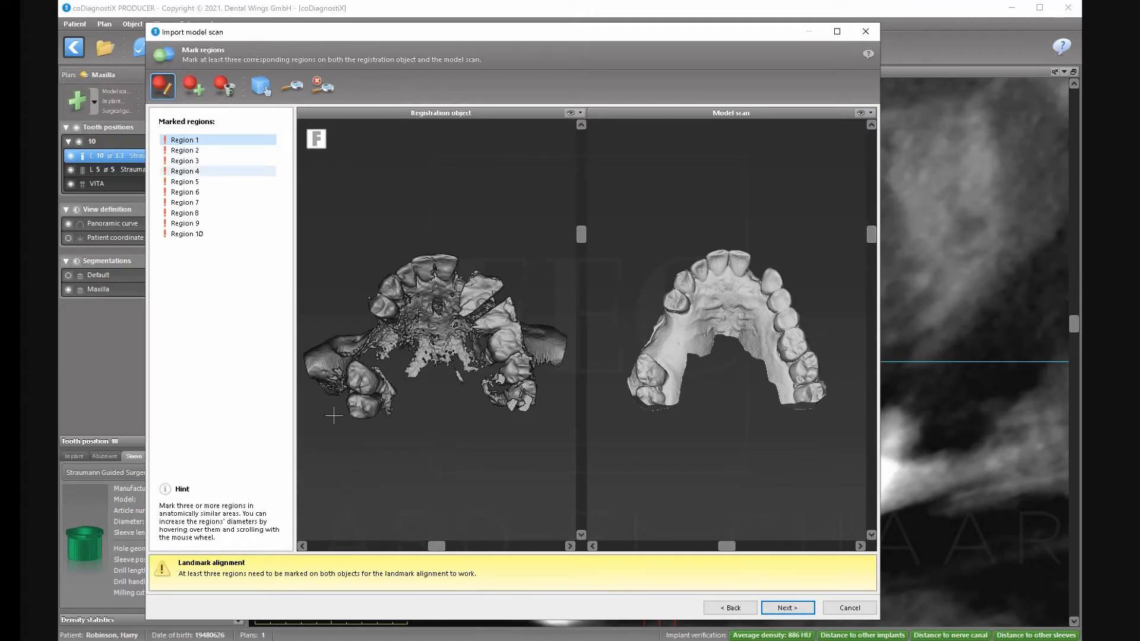
# Mark matching regions 1–3 on the CT model and scan, redoing Region 3 on the right molar.
pyautogui.click(360, 408)
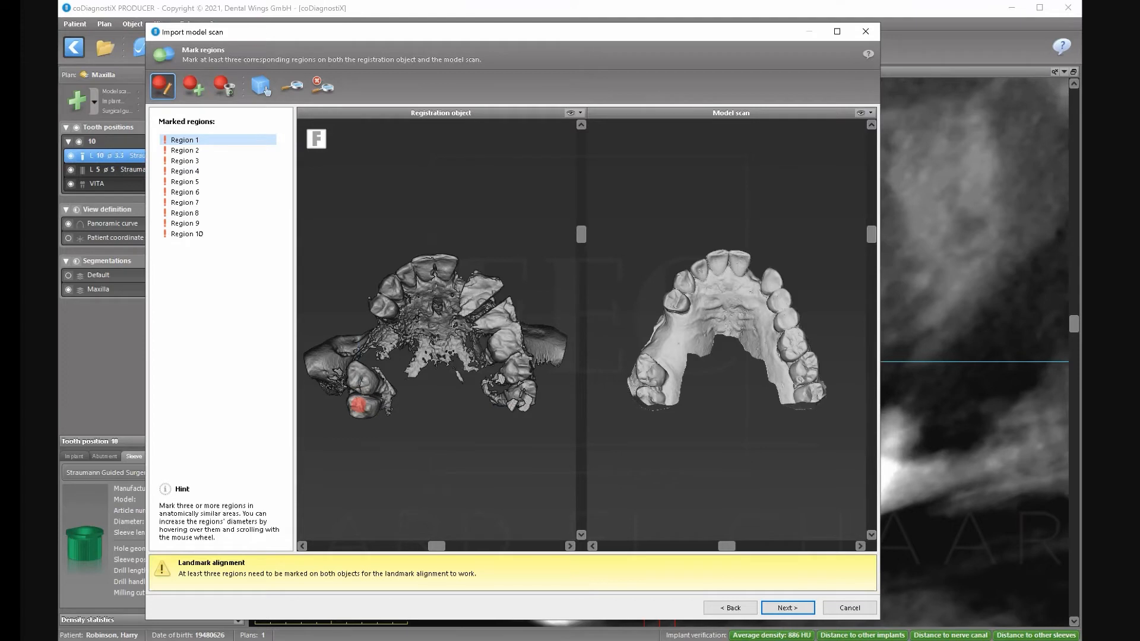
pyautogui.click(649, 394)
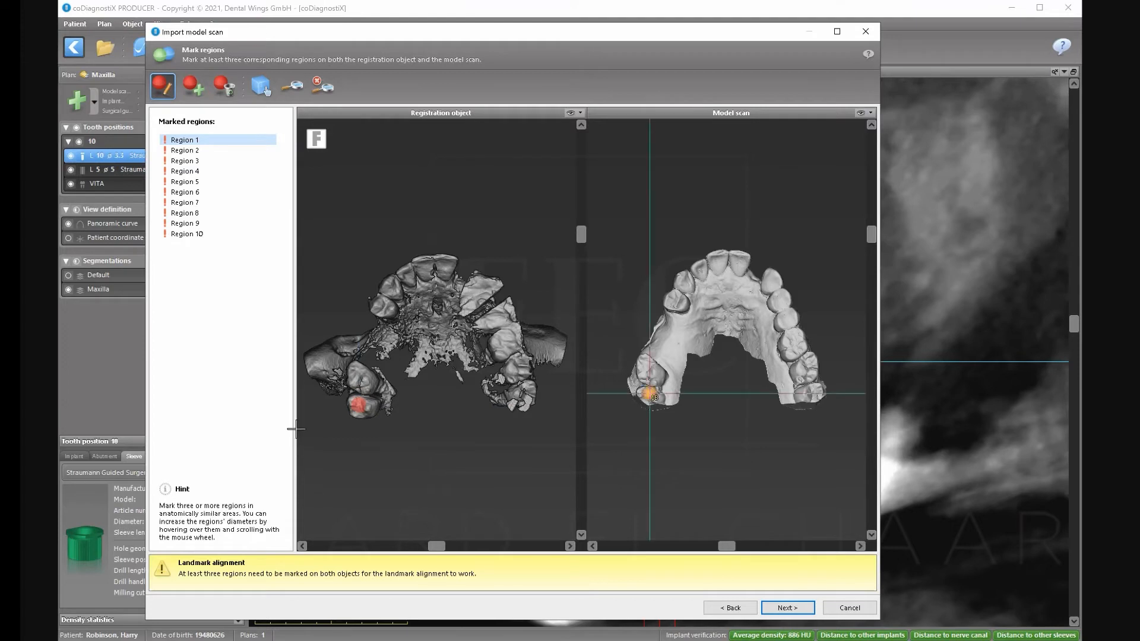
pyautogui.click(364, 382)
pyautogui.click(655, 372)
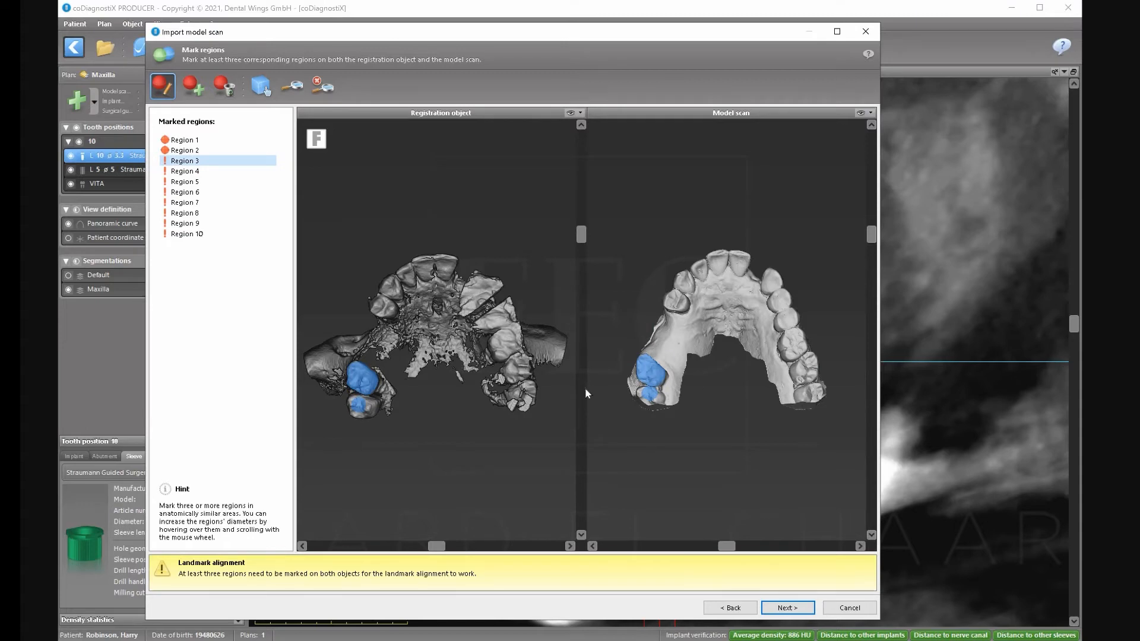
pyautogui.click(515, 367)
pyautogui.click(811, 378)
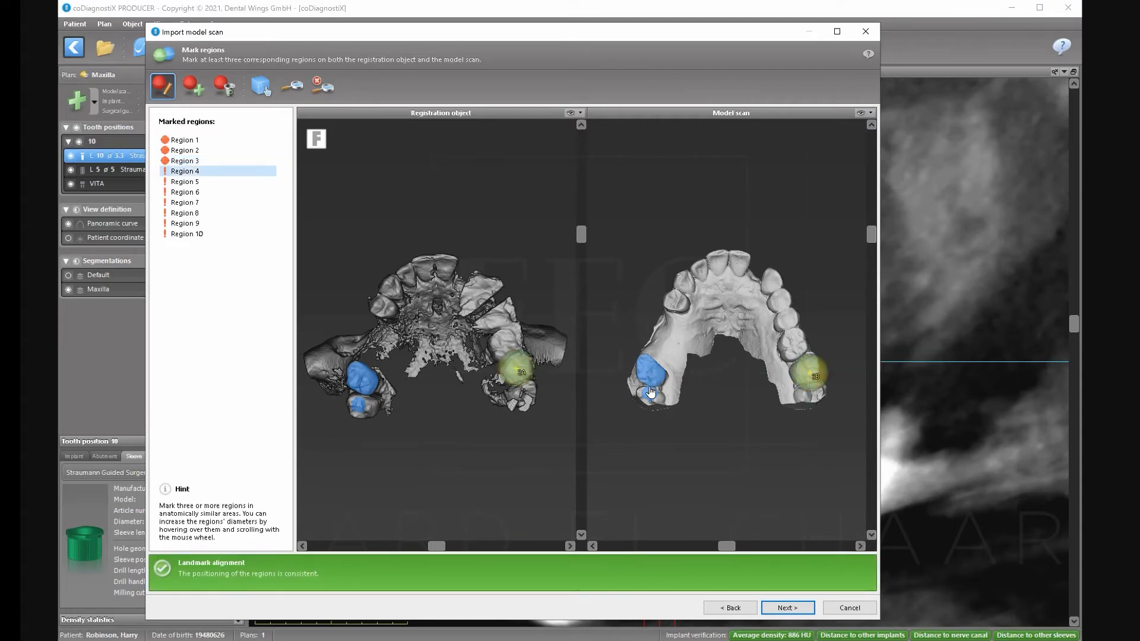
pyautogui.click(526, 391)
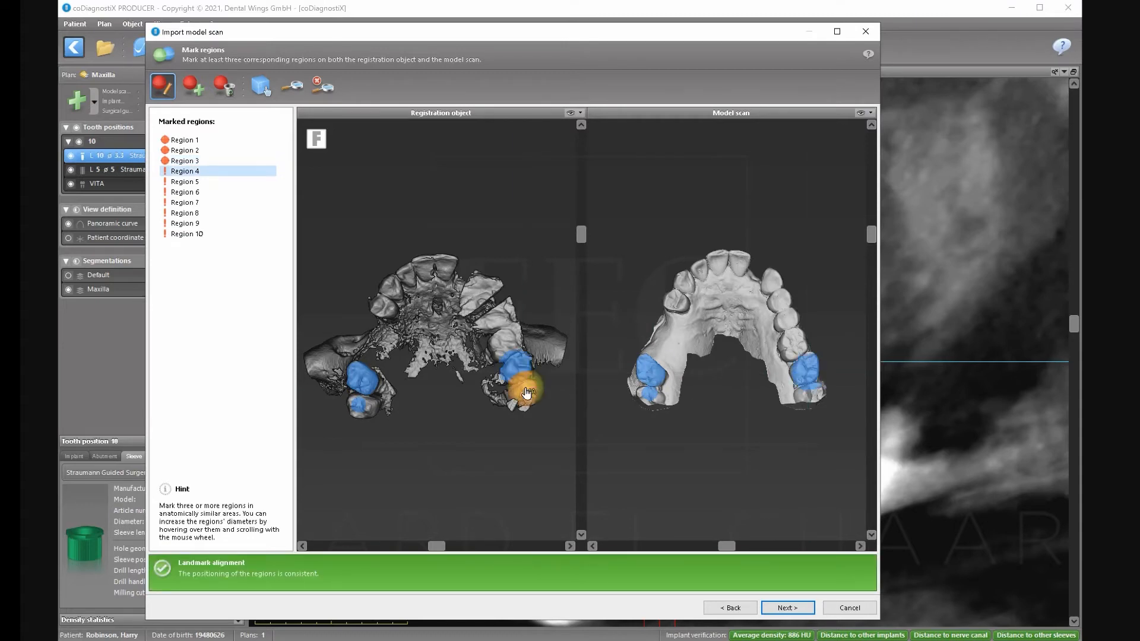
pyautogui.click(816, 395)
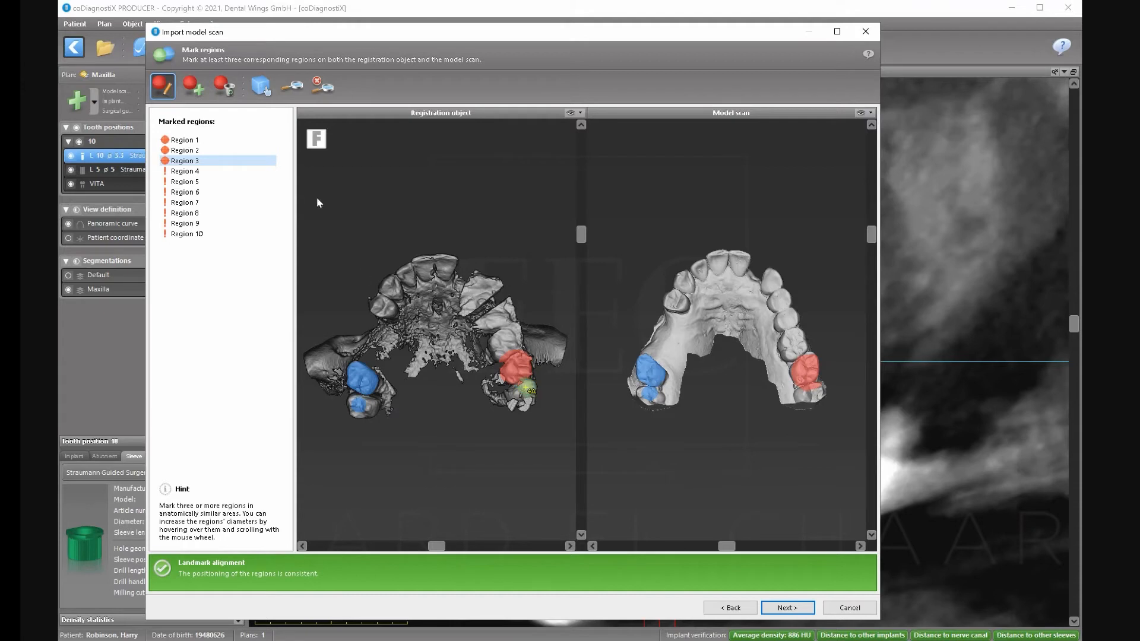
pyautogui.click(232, 94)
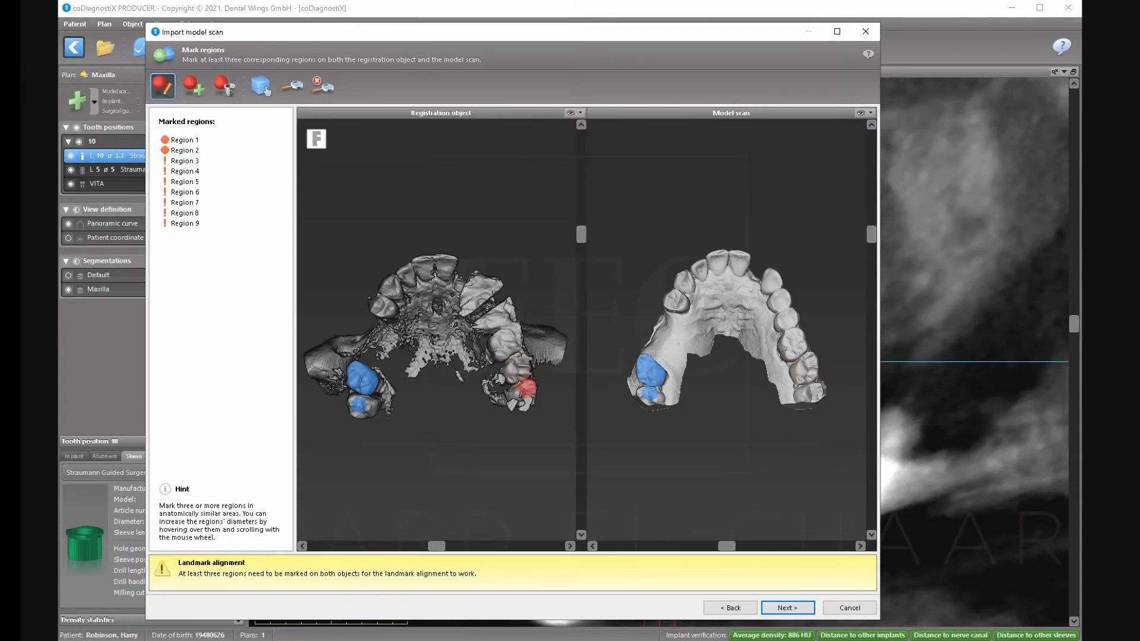
pyautogui.click(819, 390)
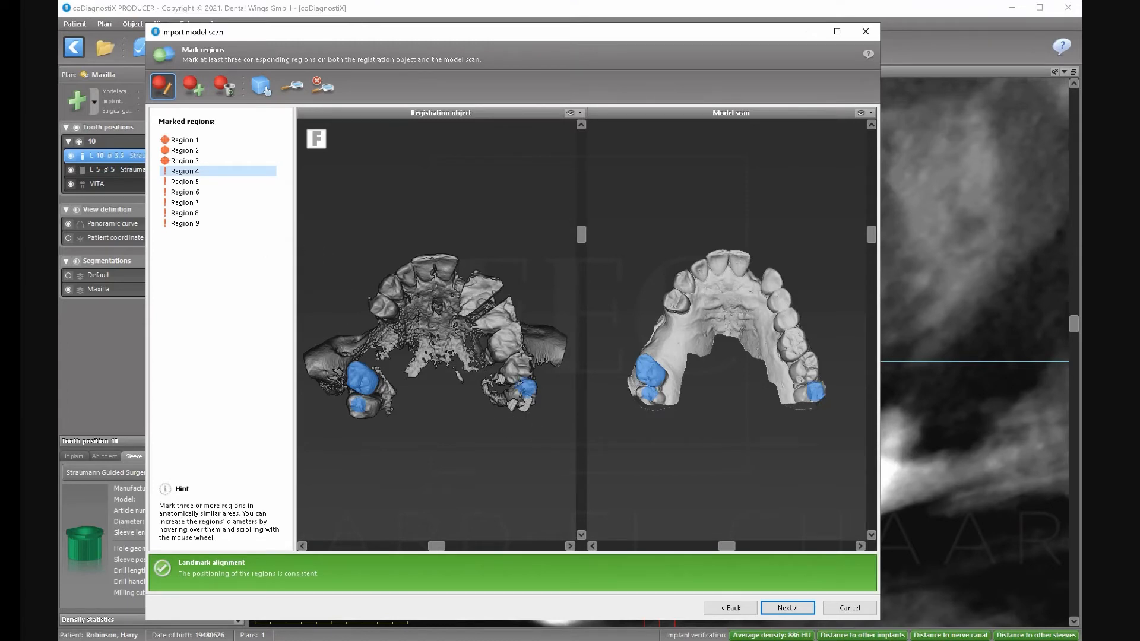
# Mark matching regions 4–6 on the right back teeth and front teeth of both models.
pyautogui.click(510, 353)
pyautogui.click(797, 352)
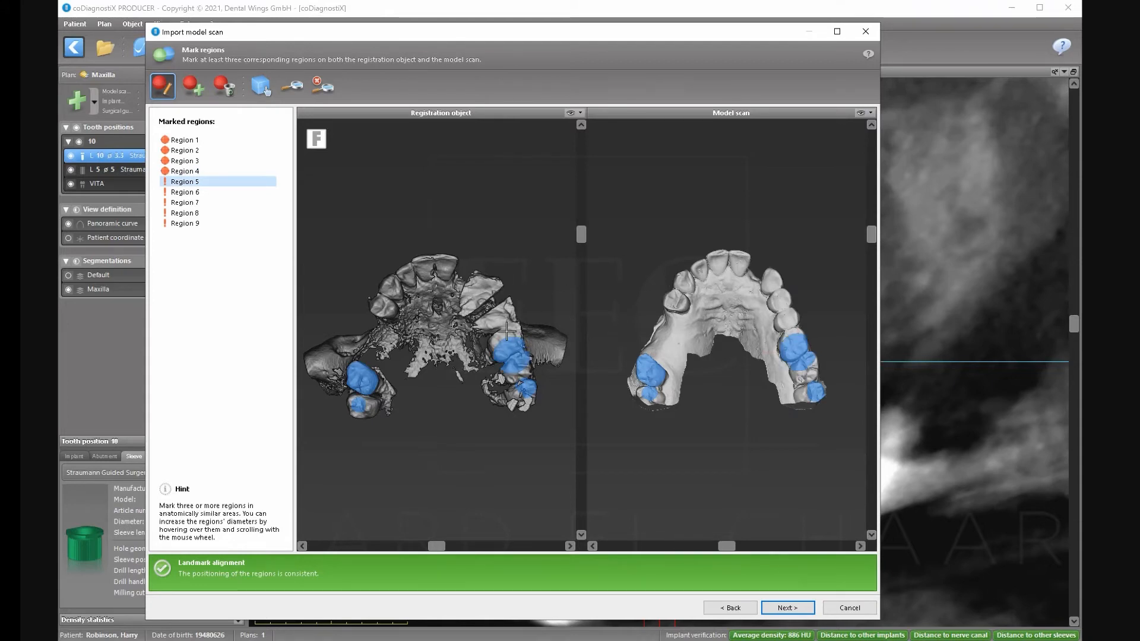
pyautogui.click(436, 269)
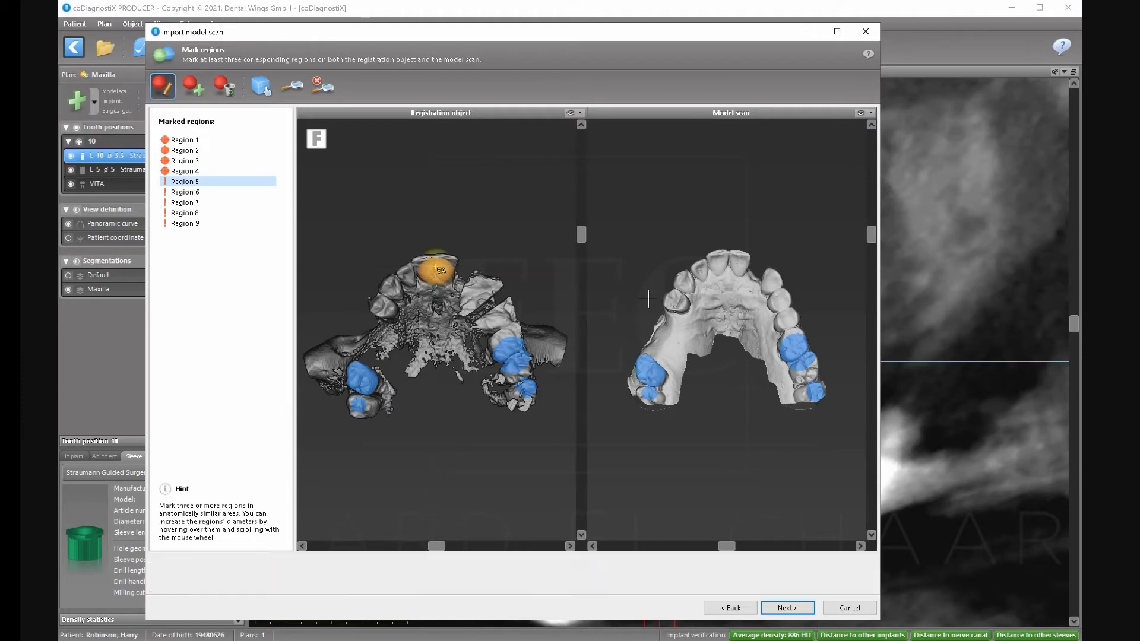
pyautogui.click(727, 270)
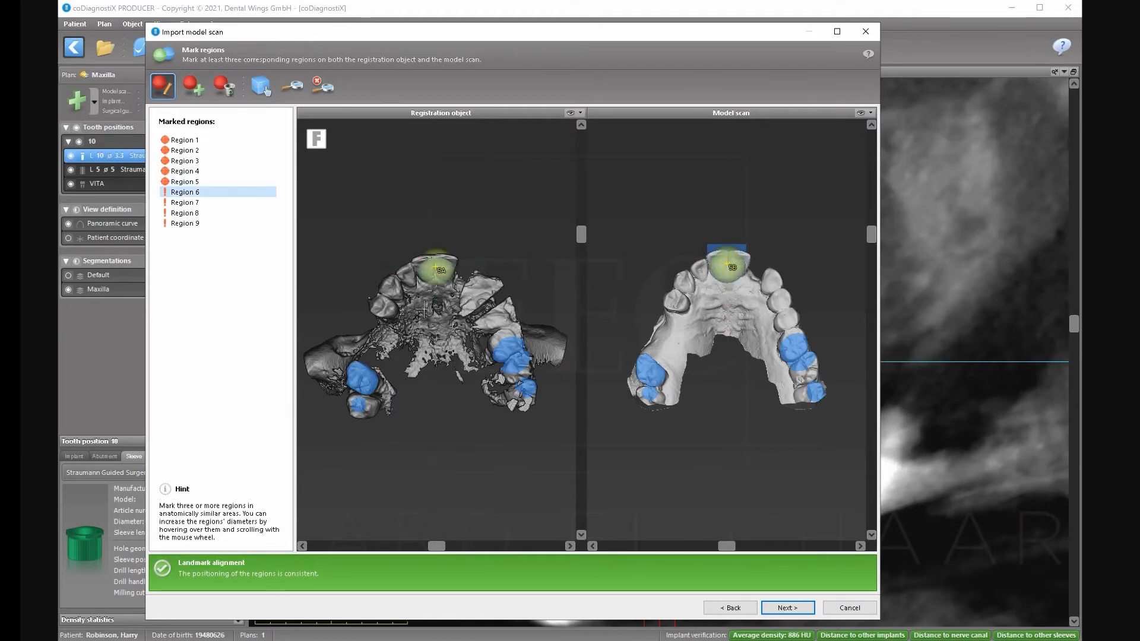
pyautogui.click(387, 300)
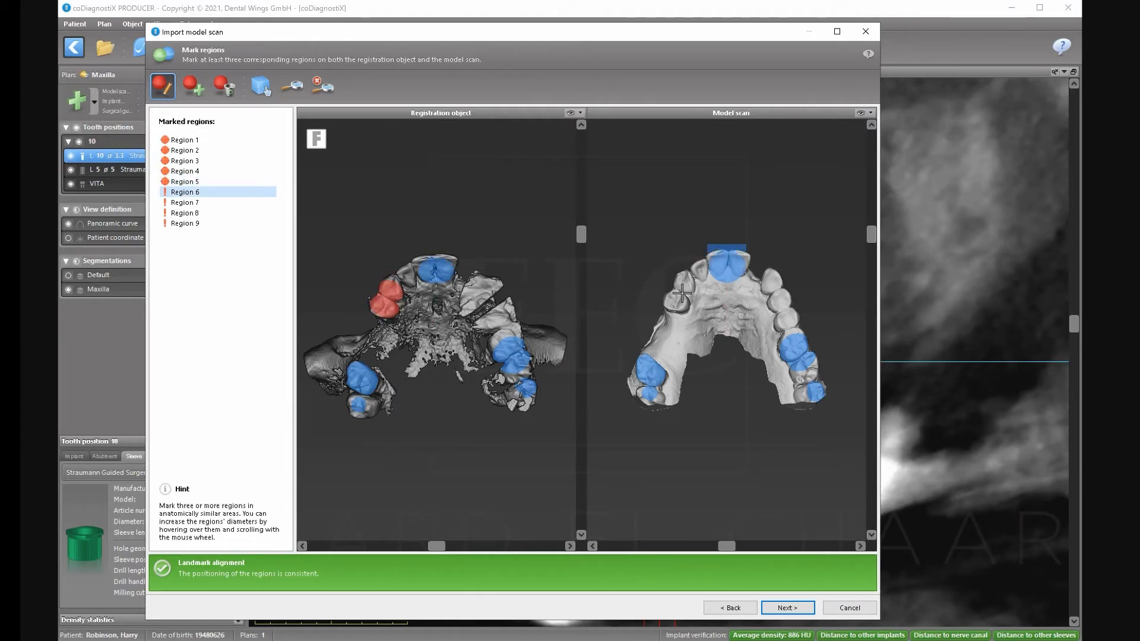
pyautogui.click(685, 298)
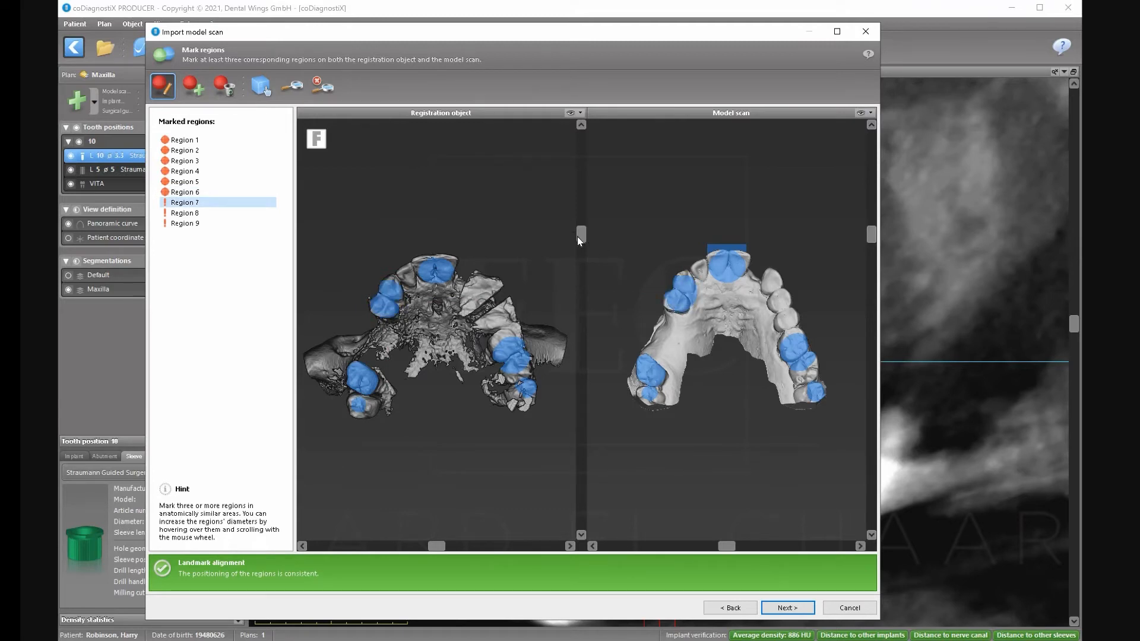
# Rotate both models to a front view and run automatic registration.
pyautogui.moveTo(579, 237); pyautogui.dragTo(575, 403)
pyautogui.moveTo(871, 238); pyautogui.dragTo(866, 360)
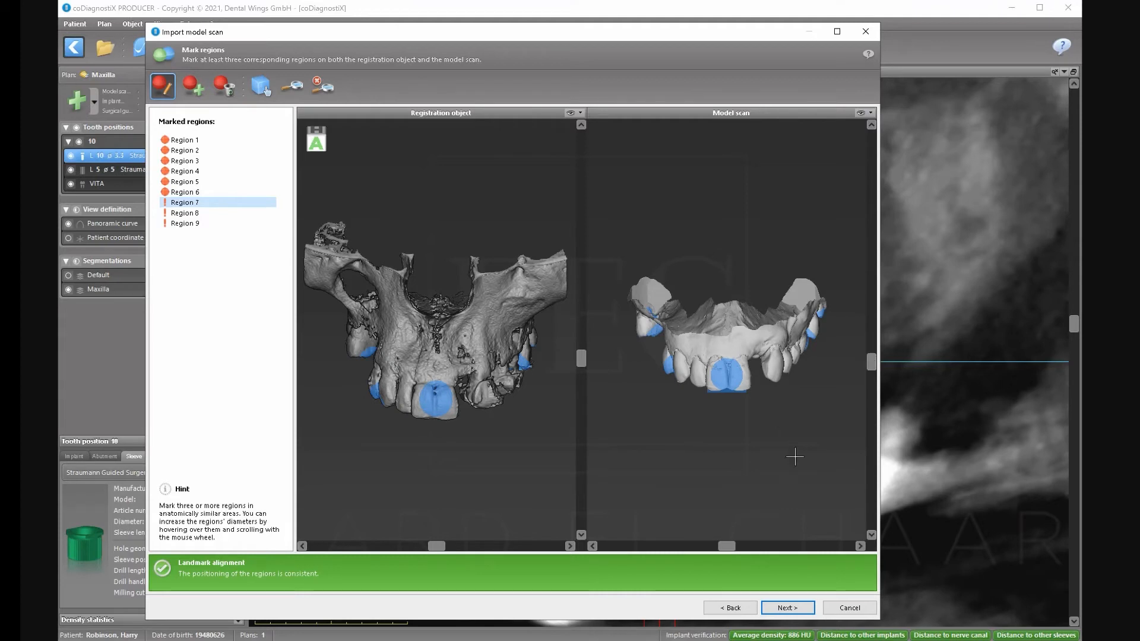
pyautogui.click(787, 608)
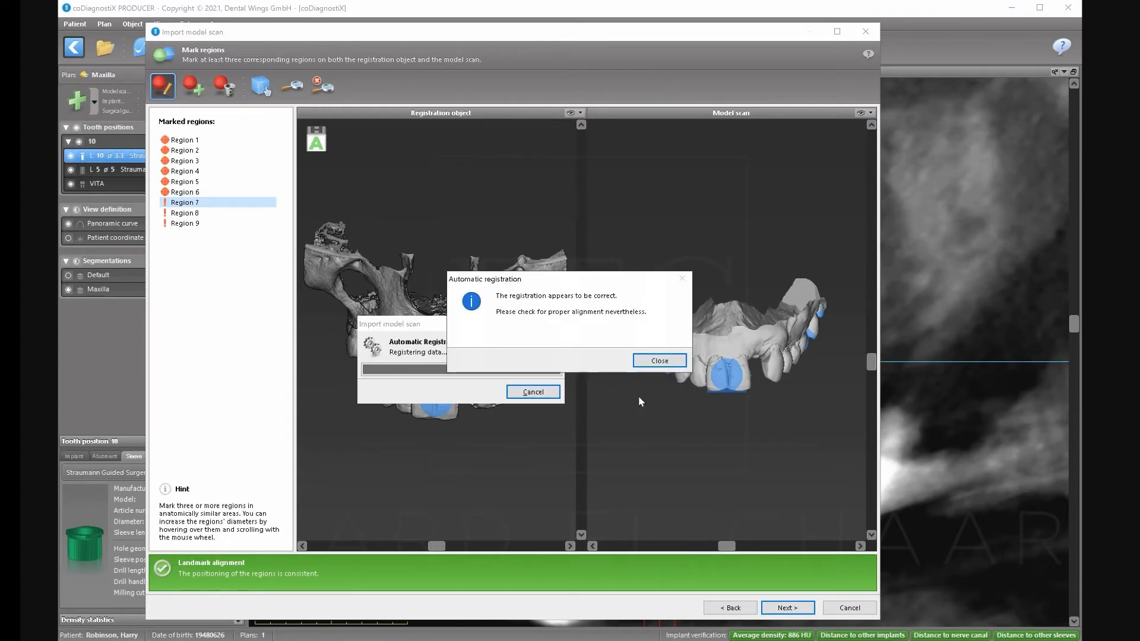
# Dismiss the registration message, check alignment in the sagittal slices, and finish importing the Upper scan.
pyautogui.click(660, 361)
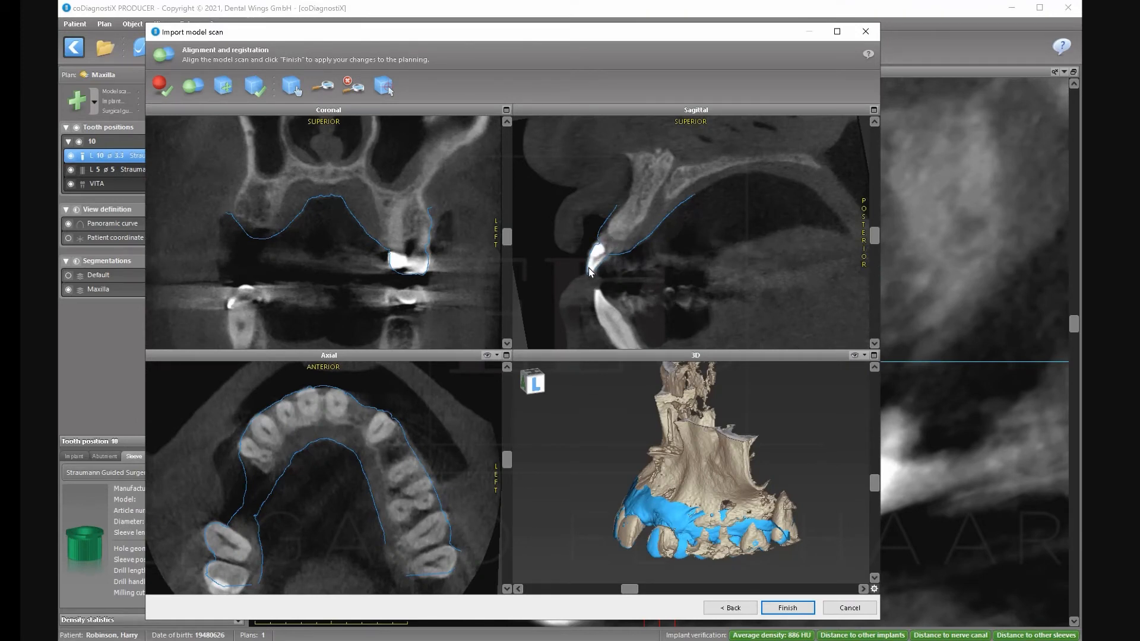
pyautogui.moveTo(870, 240); pyautogui.dragTo(866, 195)
pyautogui.scroll(-15, 864, 294)
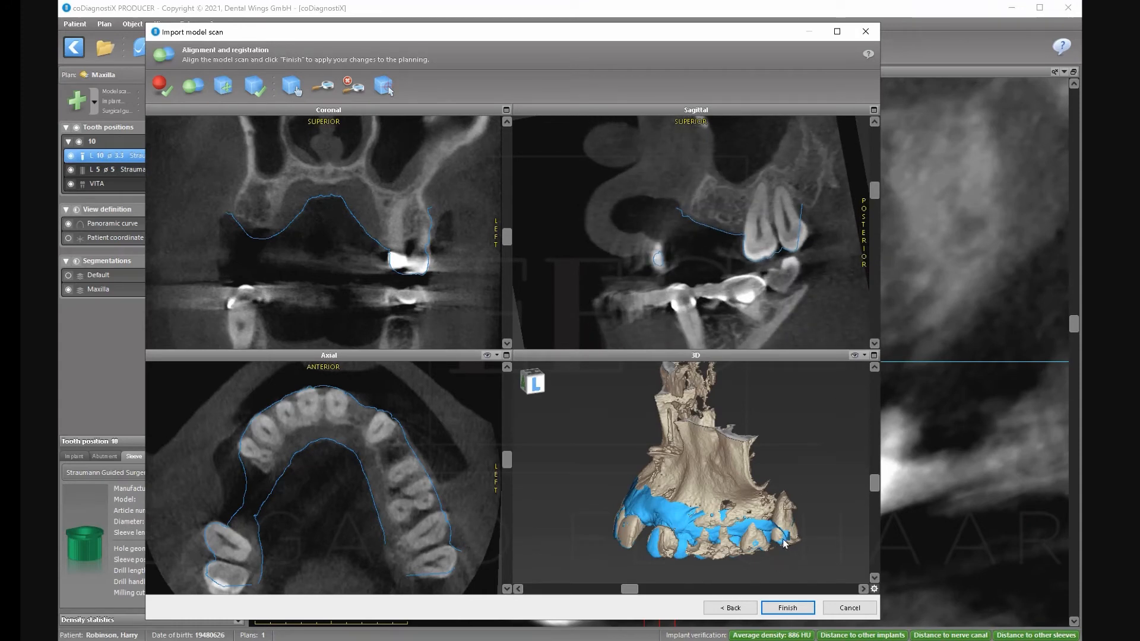
pyautogui.click(780, 610)
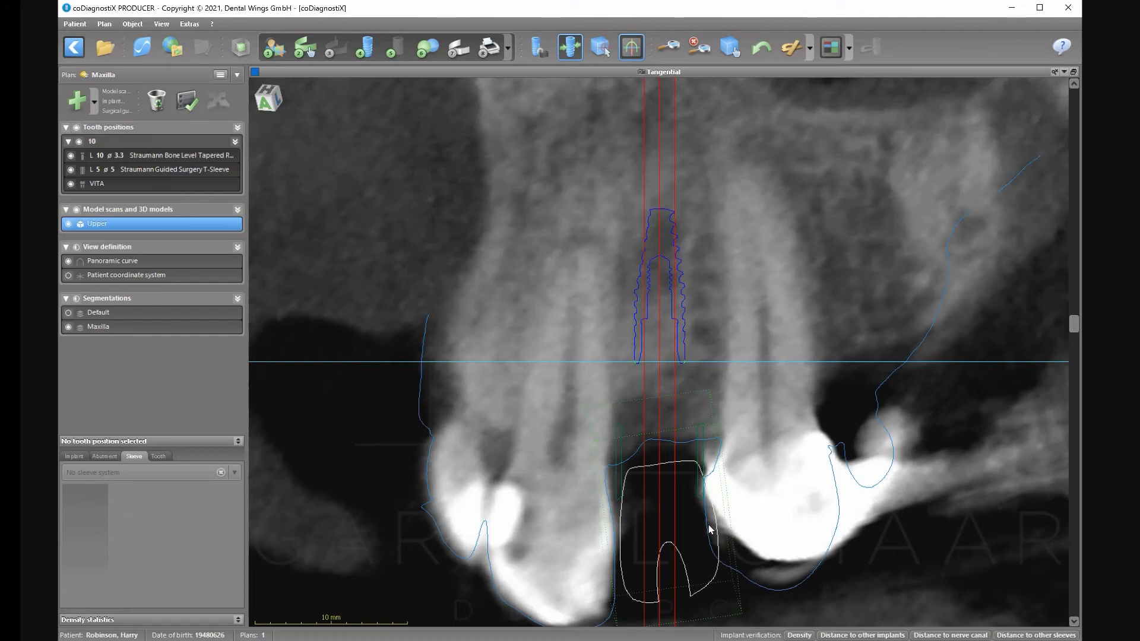
# Start a surgical guide design, then cancel it.
pyautogui.click(457, 48)
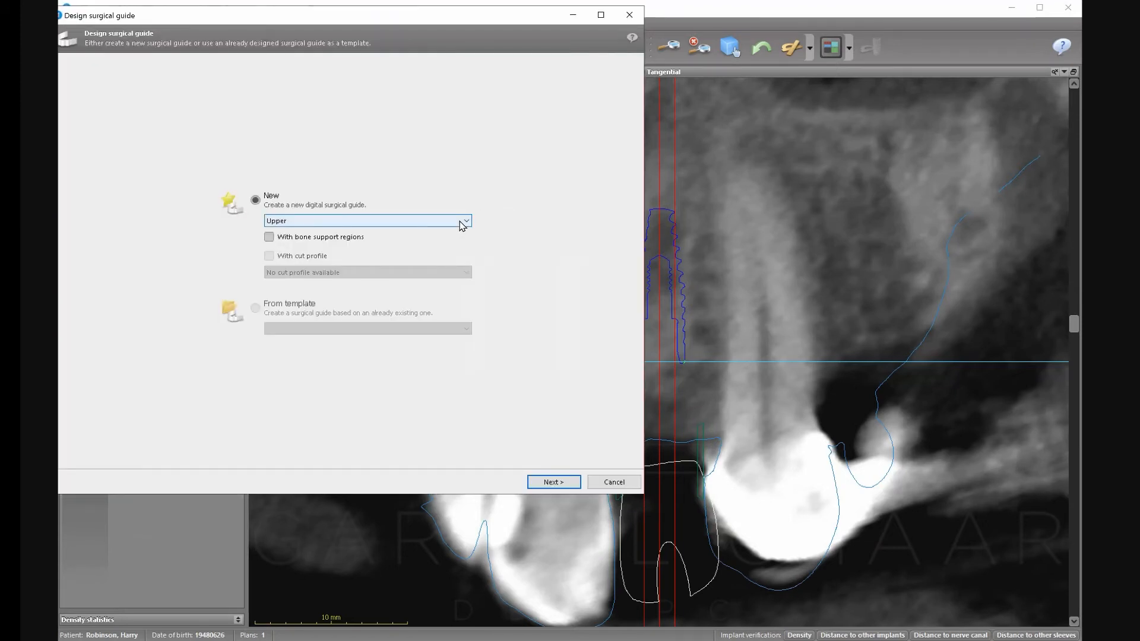
pyautogui.click(614, 482)
pyautogui.click(660, 361)
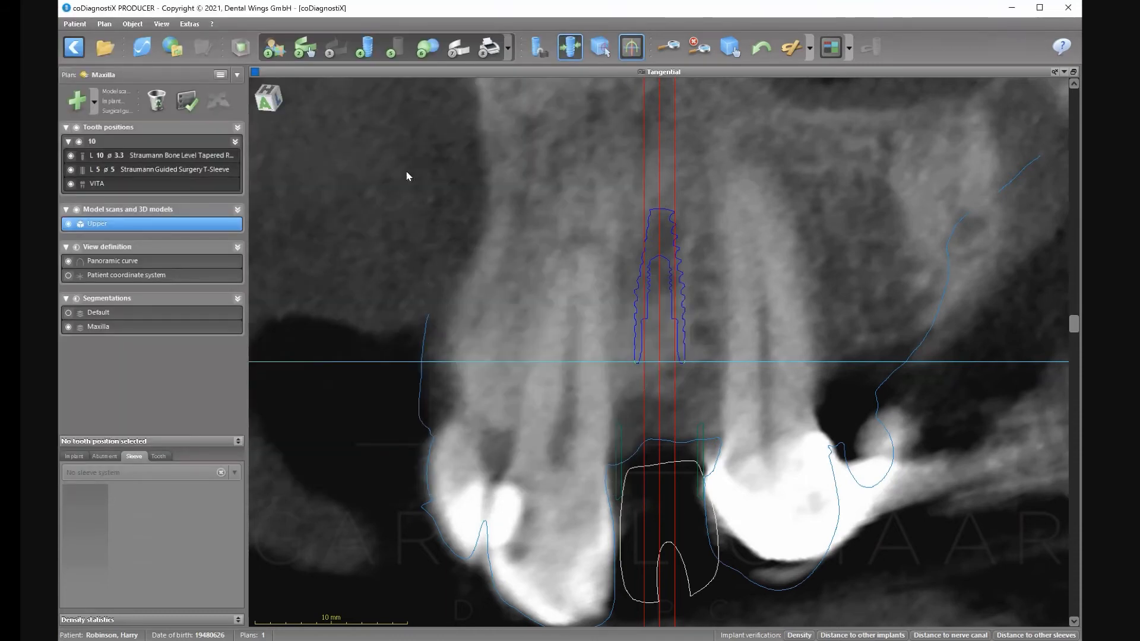
# Import the lower jaw scan file, copying the Upper scan's alignment, and add it to the plan.
pyautogui.click(428, 49)
pyautogui.click(229, 124)
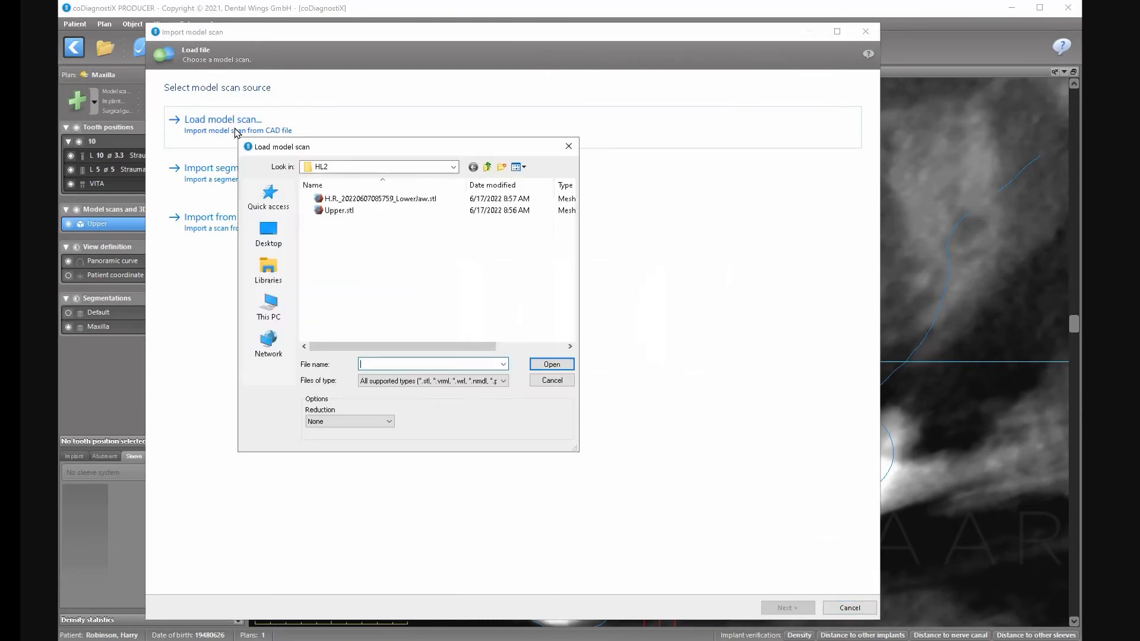
pyautogui.click(351, 202)
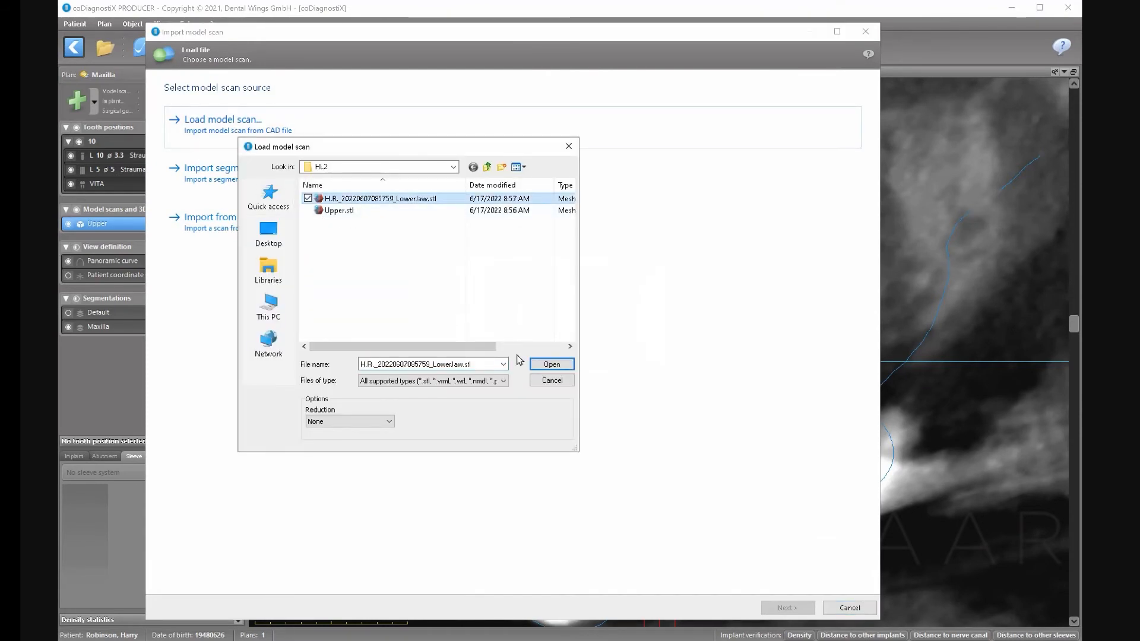
pyautogui.click(545, 364)
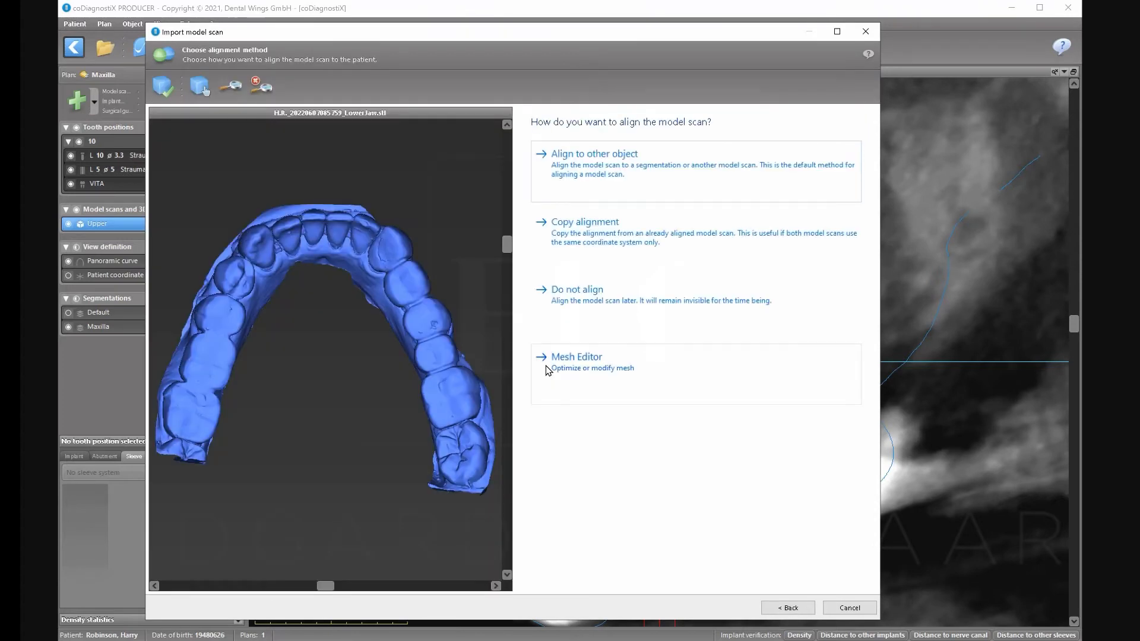
pyautogui.click(577, 234)
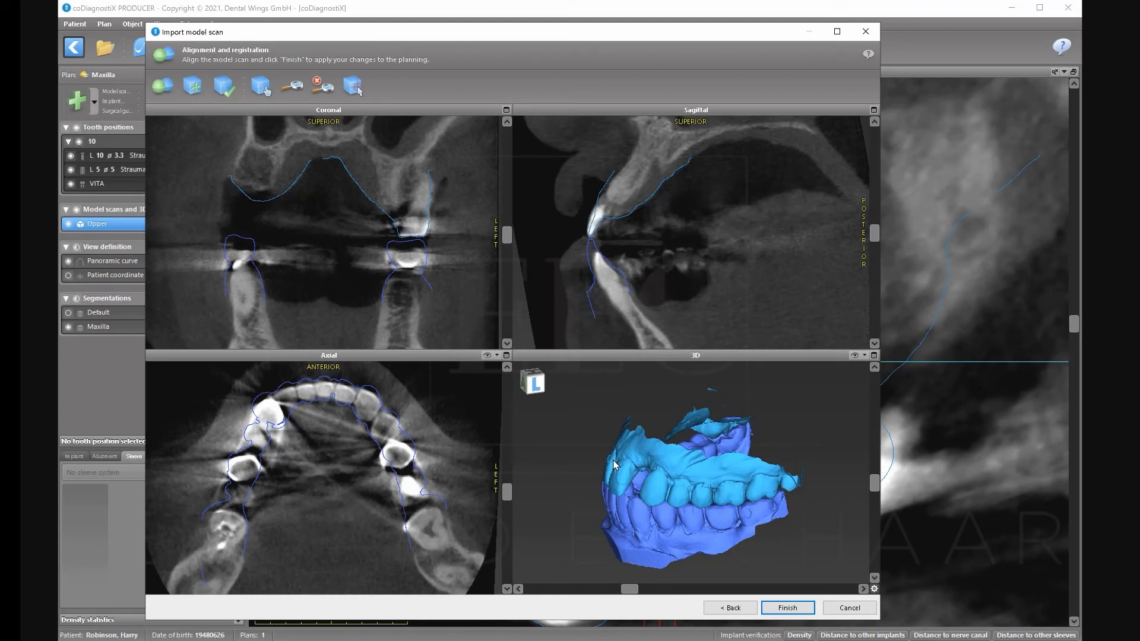
pyautogui.moveTo(631, 590); pyautogui.dragTo(718, 584)
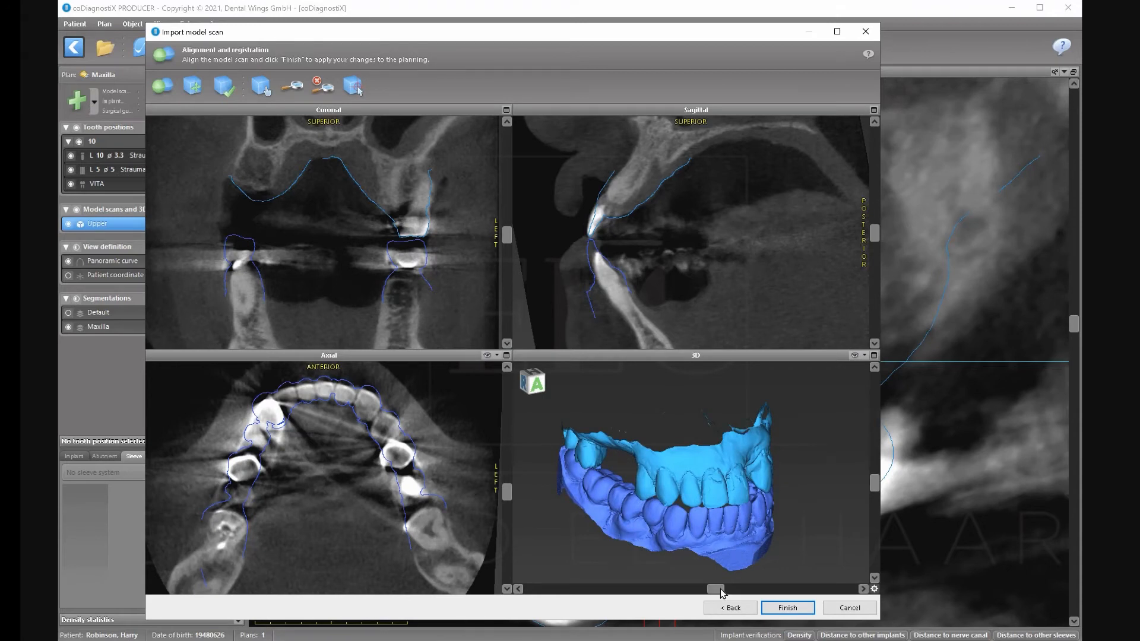
pyautogui.moveTo(715, 591)
pyautogui.mouseDown()
pyautogui.moveTo(586, 575)
pyautogui.moveTo(624, 559)
pyautogui.moveTo(588, 591)
pyautogui.moveTo(703, 595)
pyautogui.mouseUp()
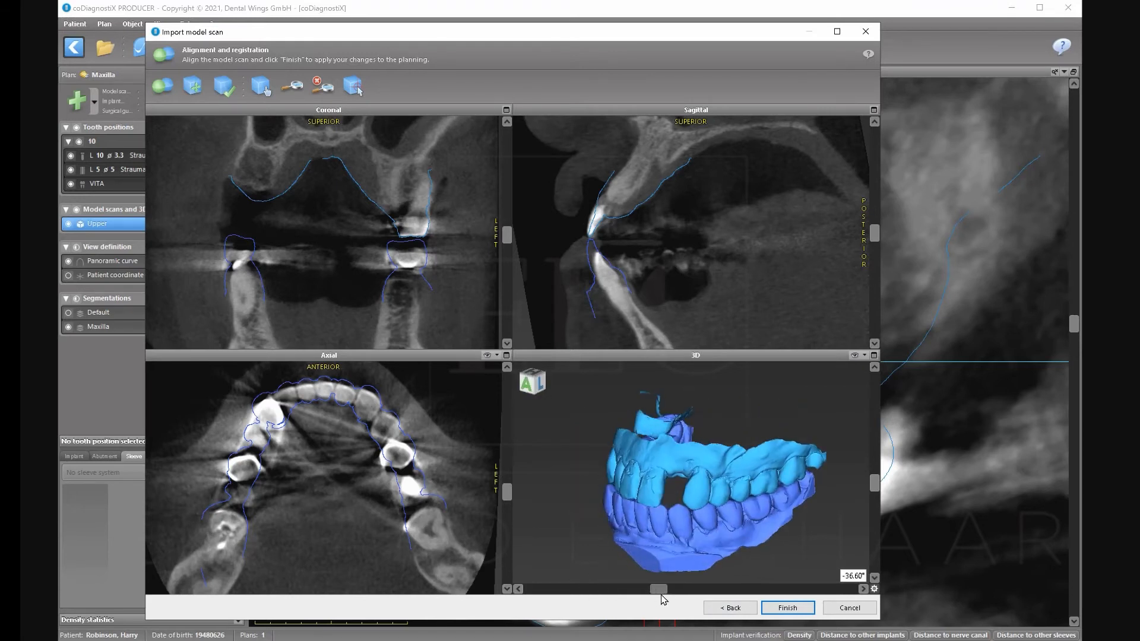
pyautogui.click(788, 607)
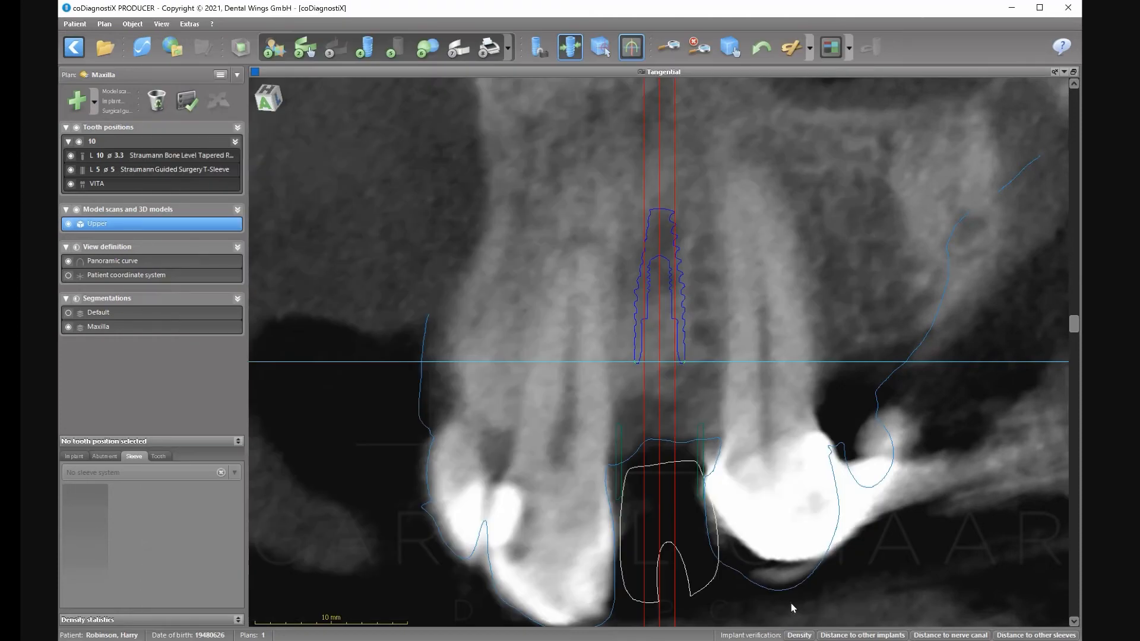
# Restore the multi-view layout and rotate the 3D model toward a frontal view.
pyautogui.click(1074, 71)
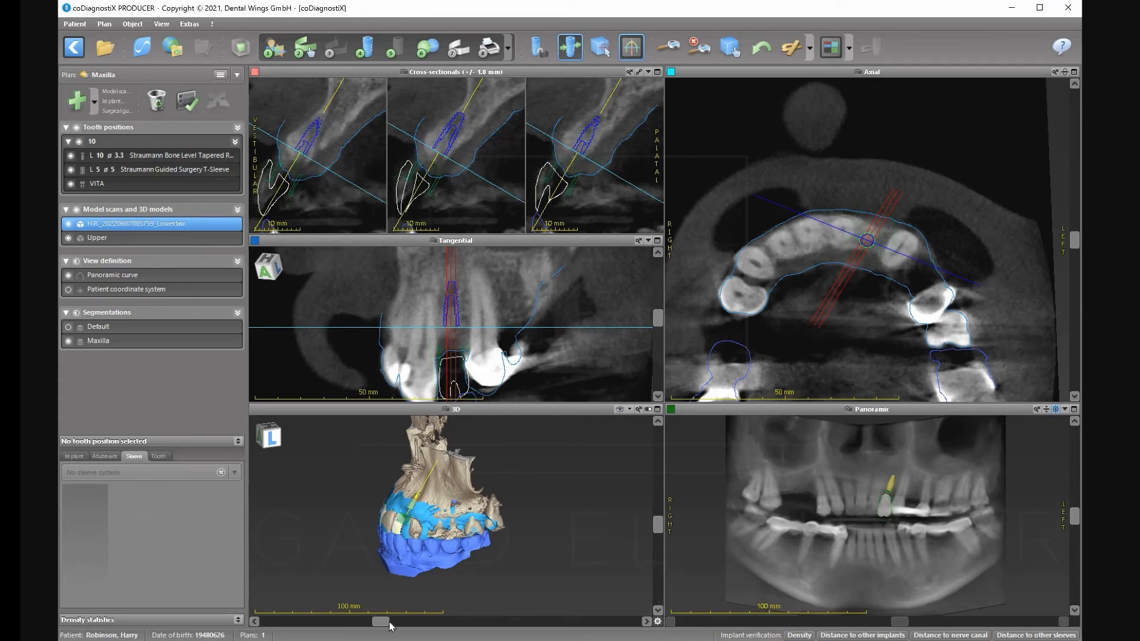
pyautogui.moveTo(381, 621); pyautogui.dragTo(461, 615)
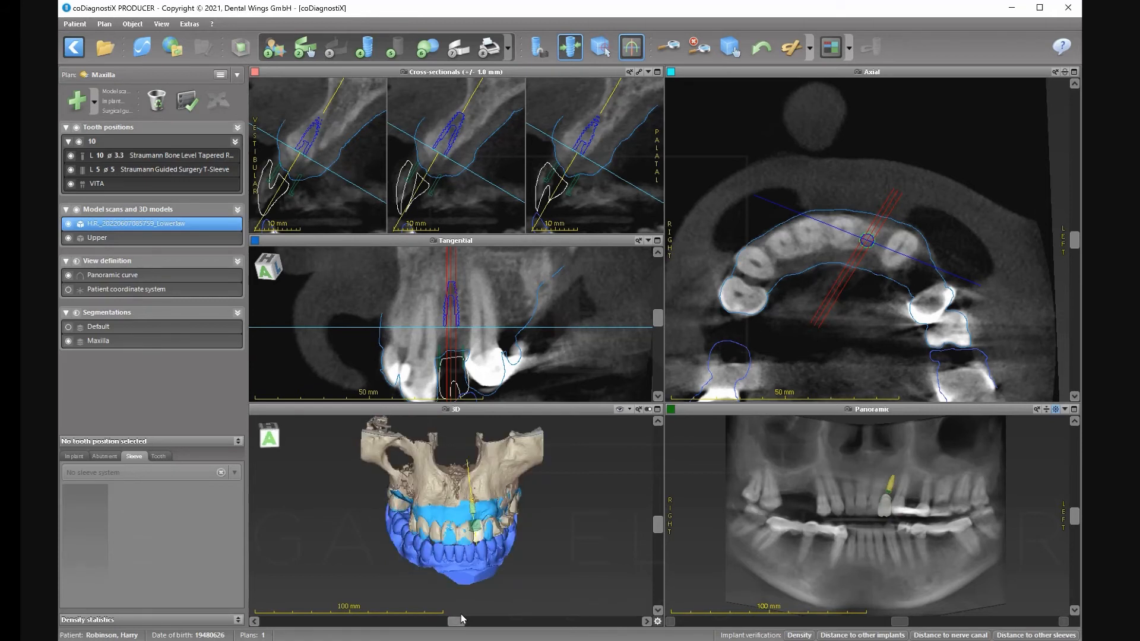
# Base a new surgical guide on the Upper scan and tilt the model to set its insertion direction.
pyautogui.click(457, 53)
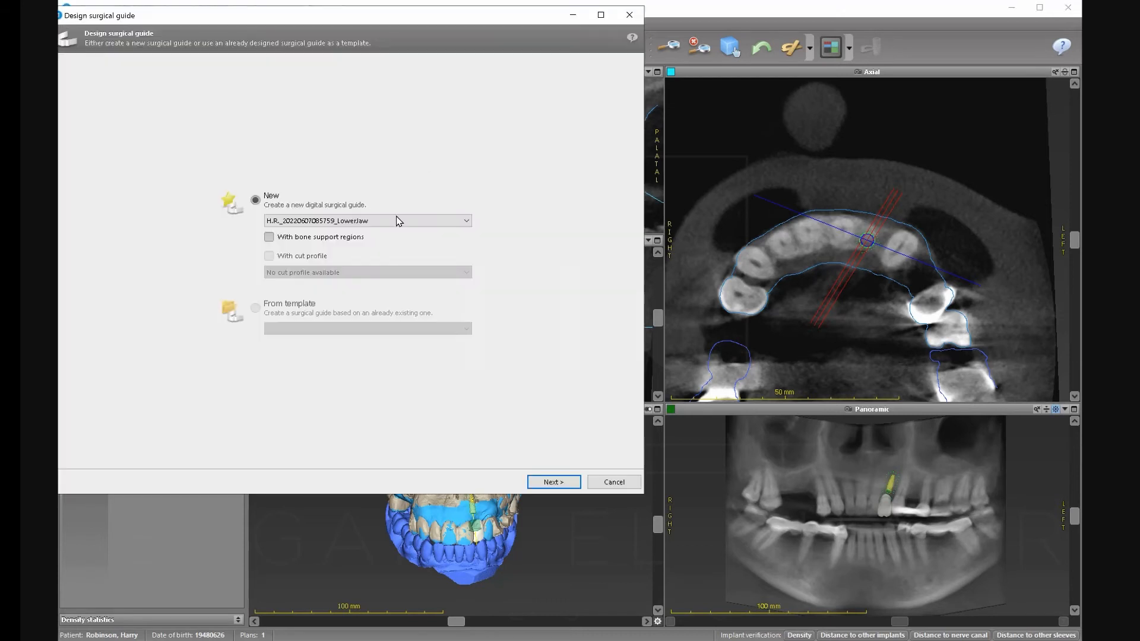
pyautogui.click(375, 222)
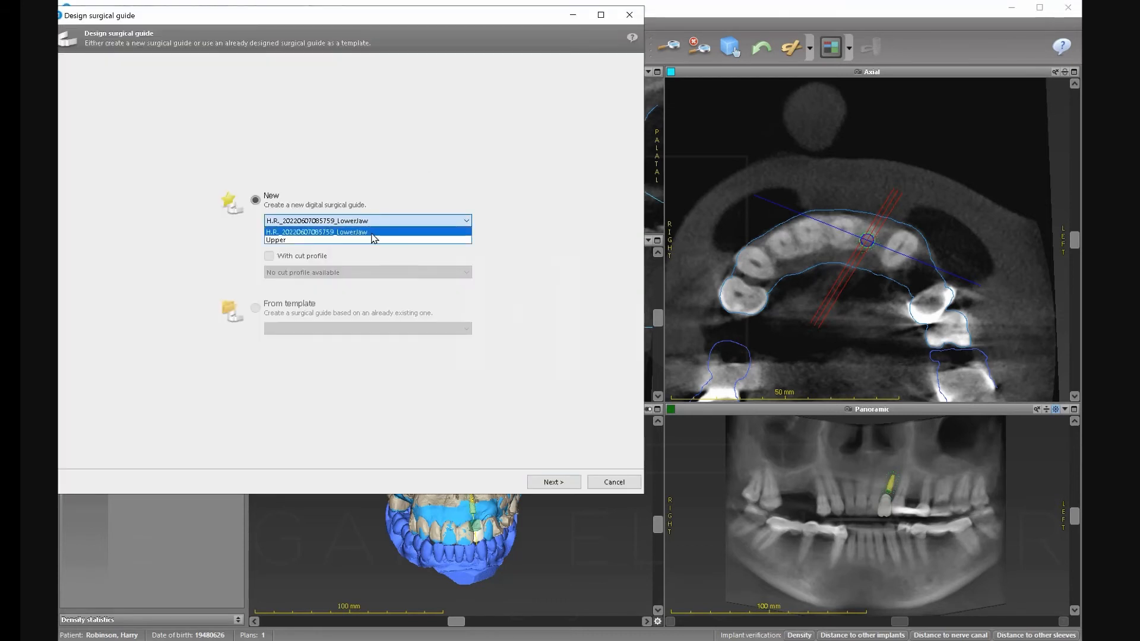
pyautogui.click(358, 240)
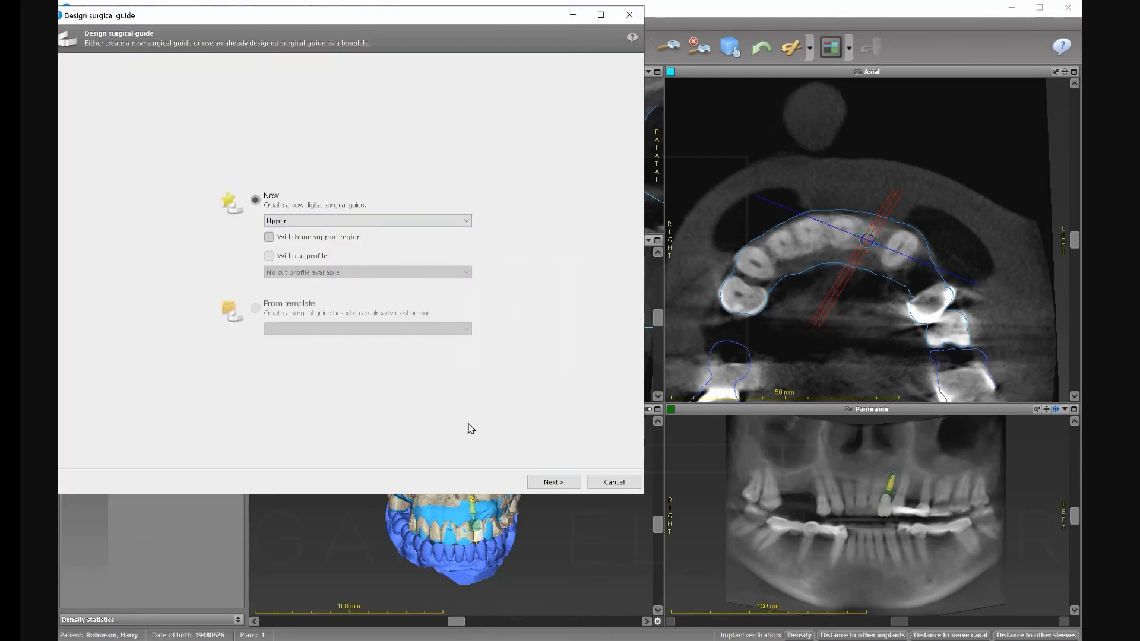
pyautogui.click(549, 482)
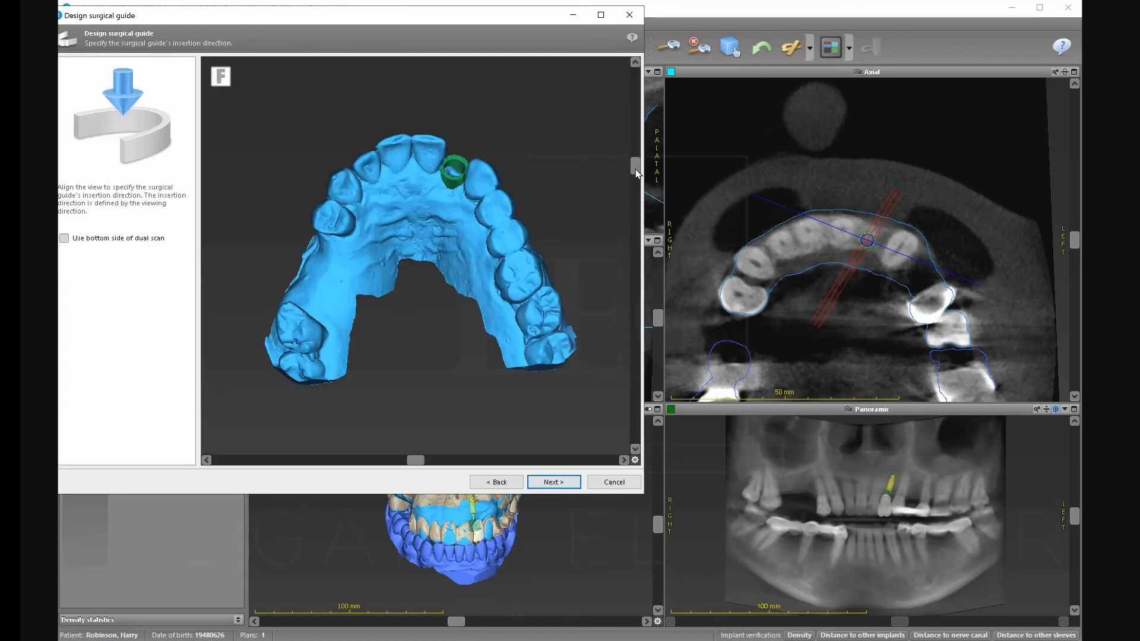
pyautogui.moveTo(639, 172); pyautogui.dragTo(641, 208)
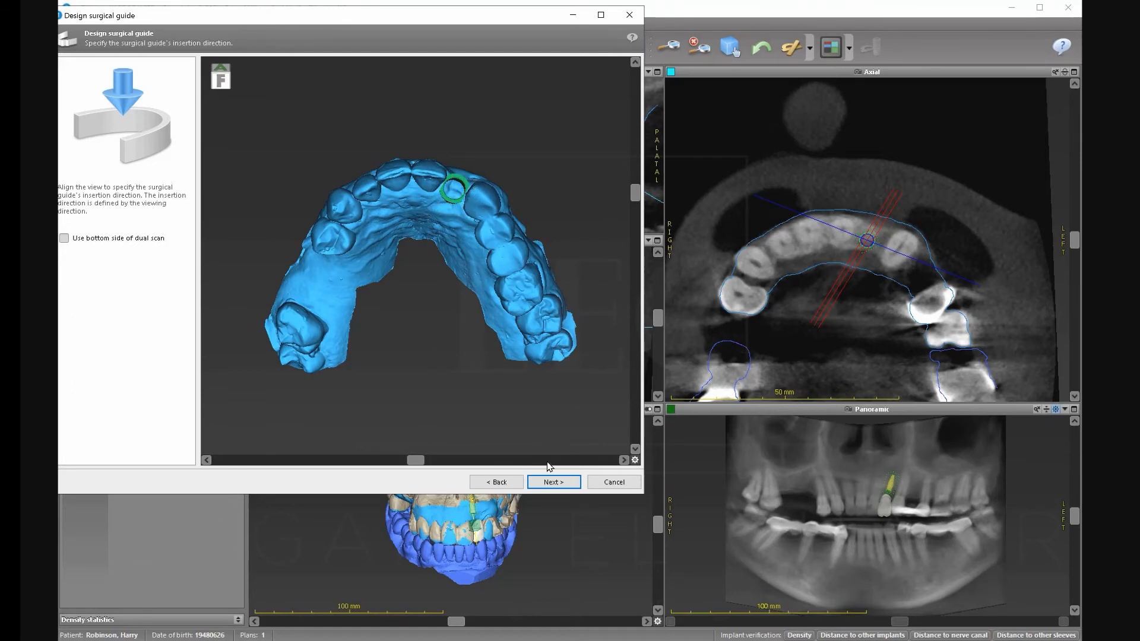
pyautogui.click(553, 482)
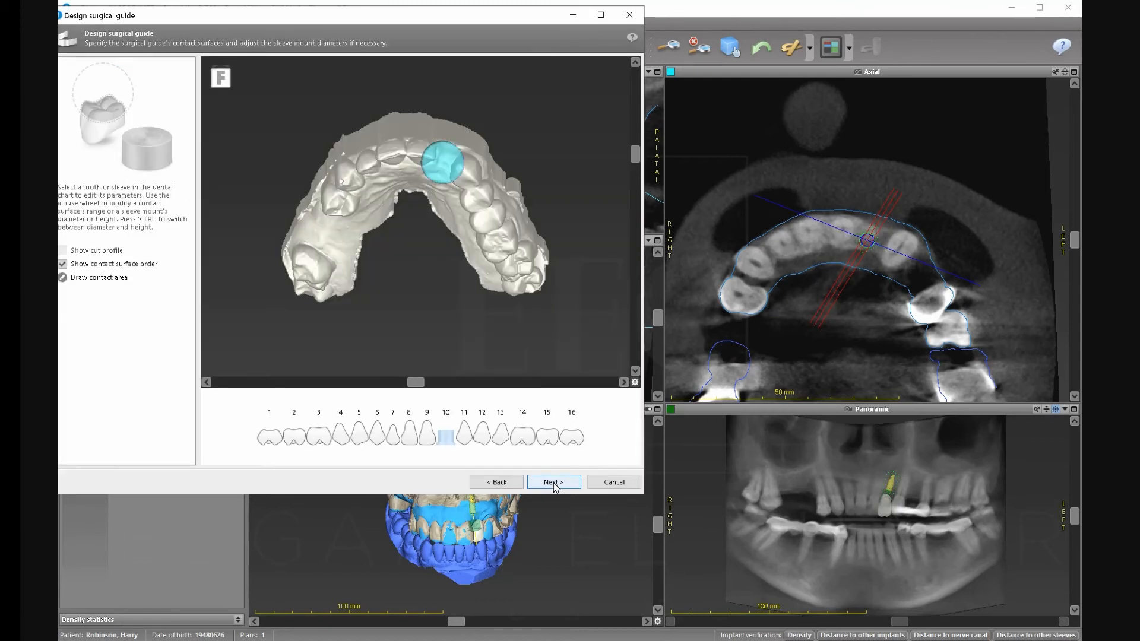
# Widen the tooth 10 sleeve mount diameter to 15.00 mm.
pyautogui.click(433, 170)
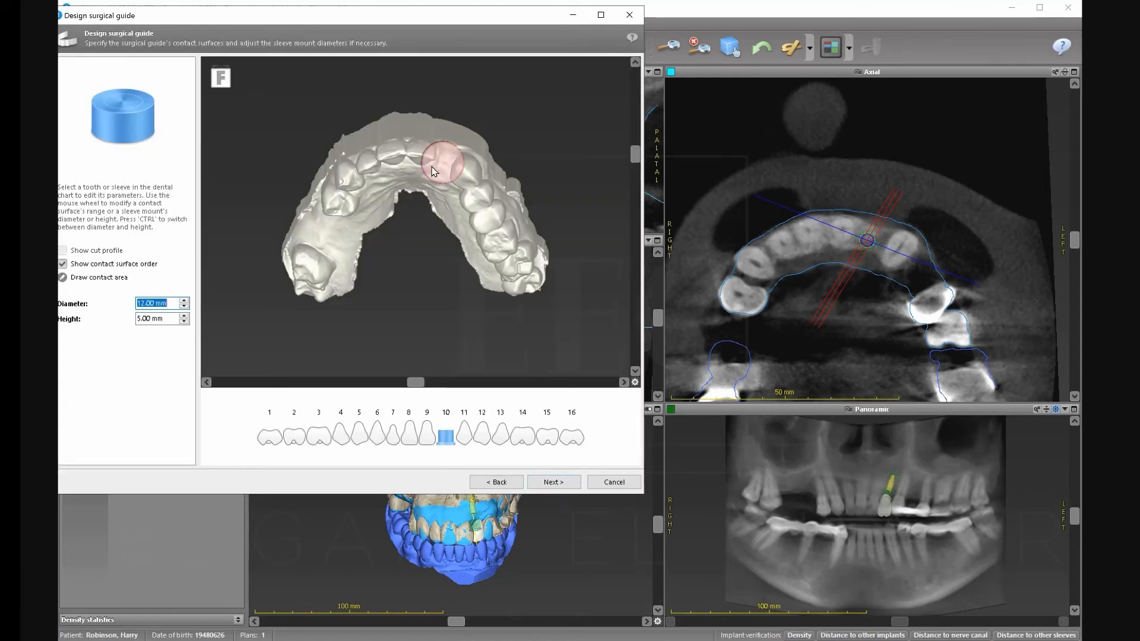
pyautogui.scroll(3, 434, 171)
pyautogui.scroll(1, 432, 170)
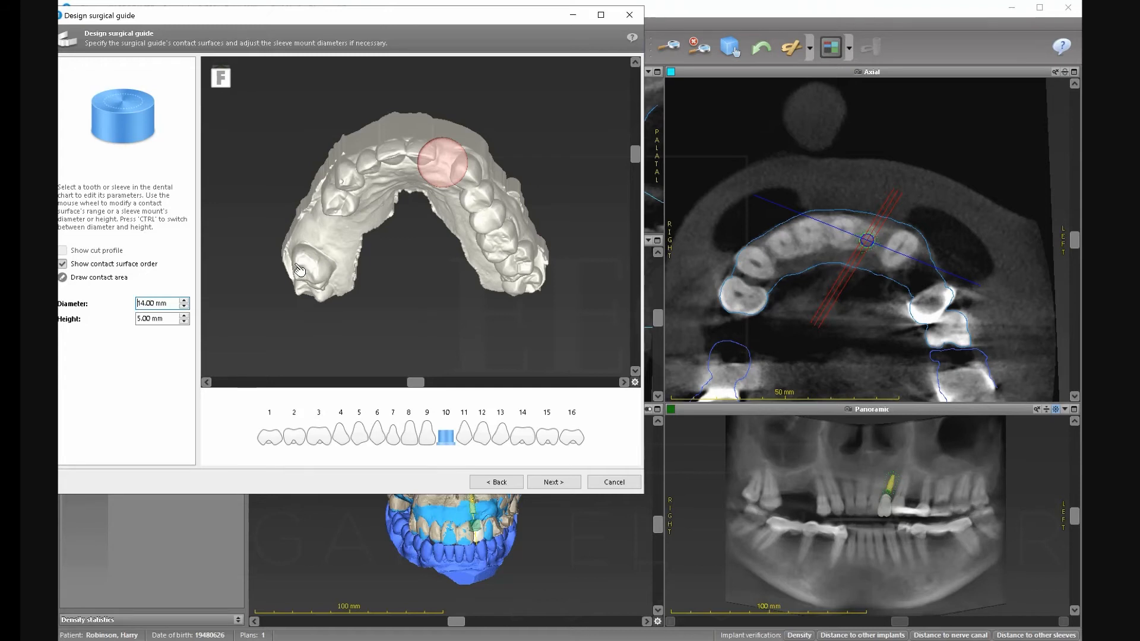
pyautogui.click(184, 300)
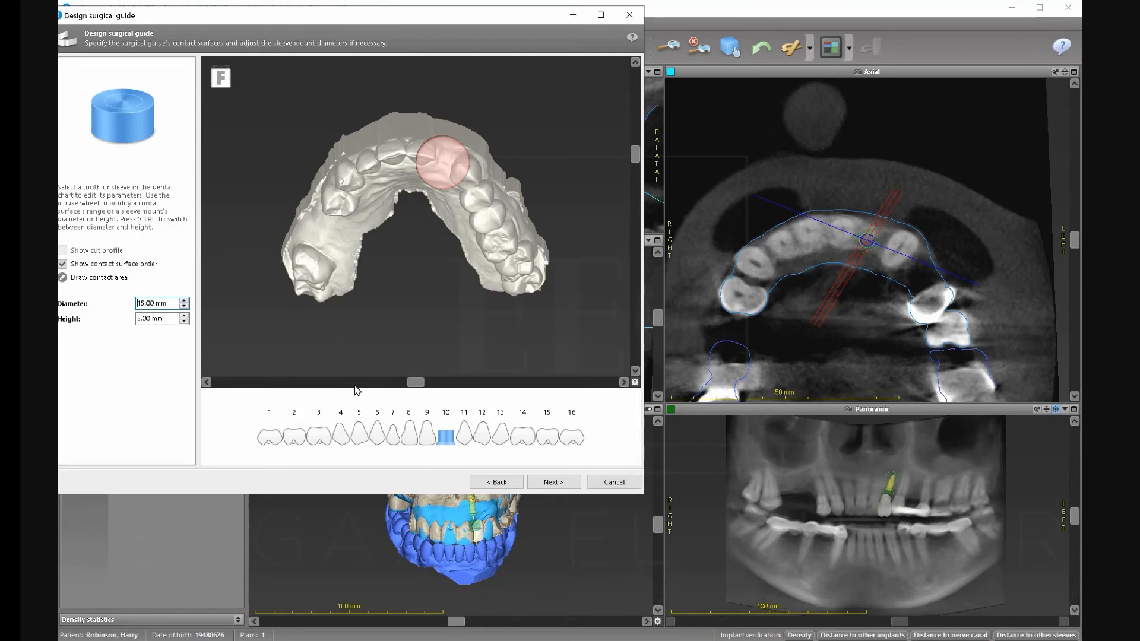
# Use tooth 5 as a contact surface and move its contact point onto the tooth.
pyautogui.click(341, 434)
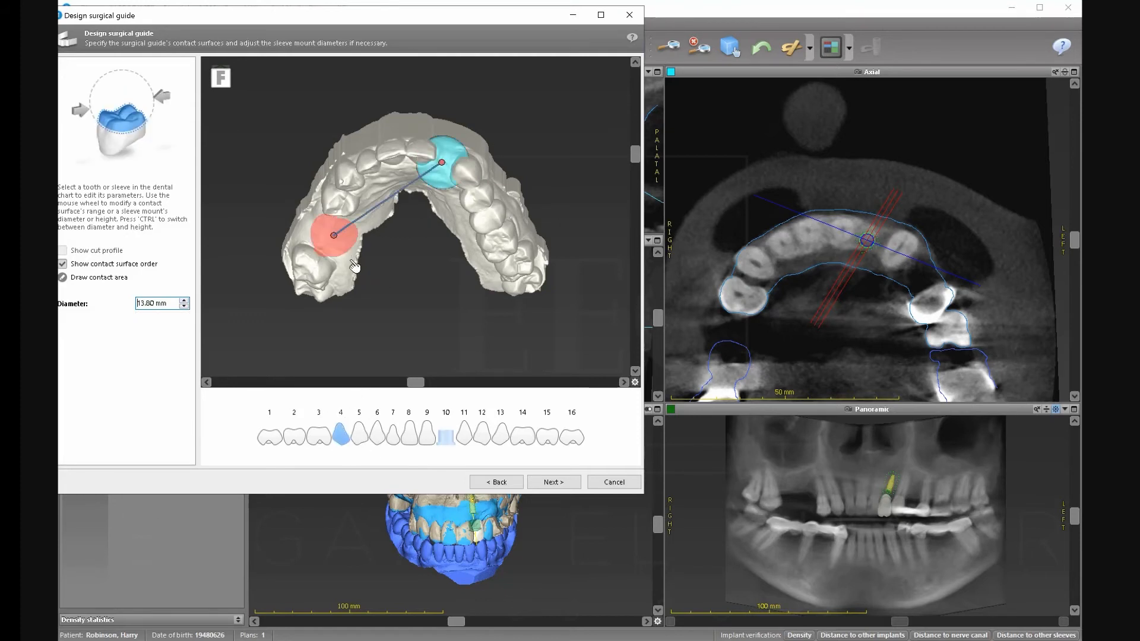
pyautogui.click(357, 434)
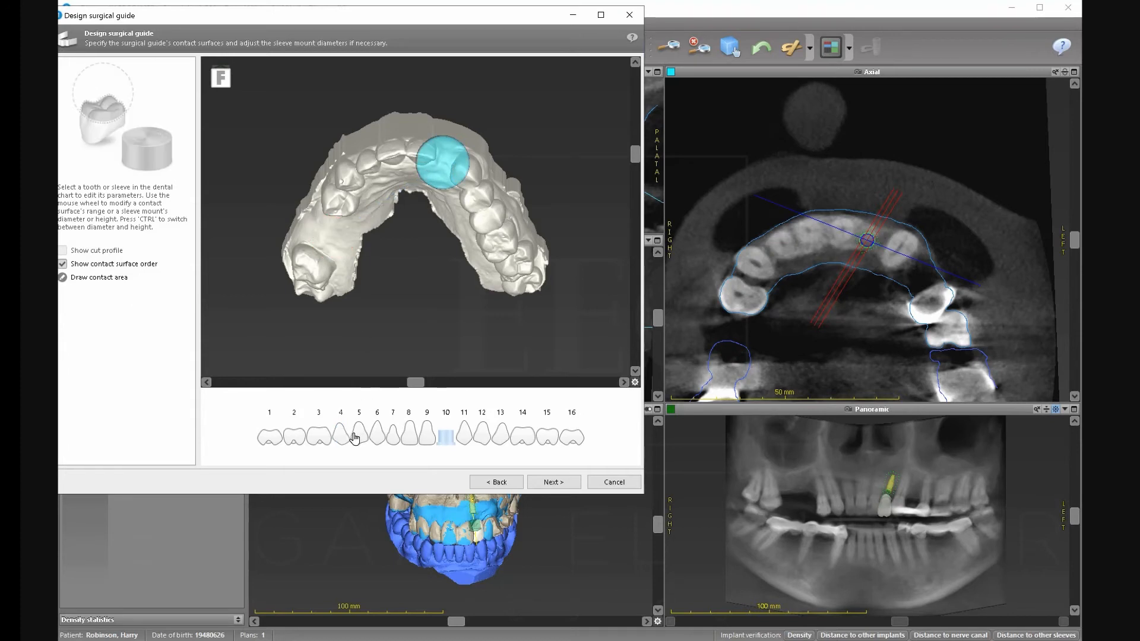
pyautogui.moveTo(343, 222); pyautogui.dragTo(347, 207)
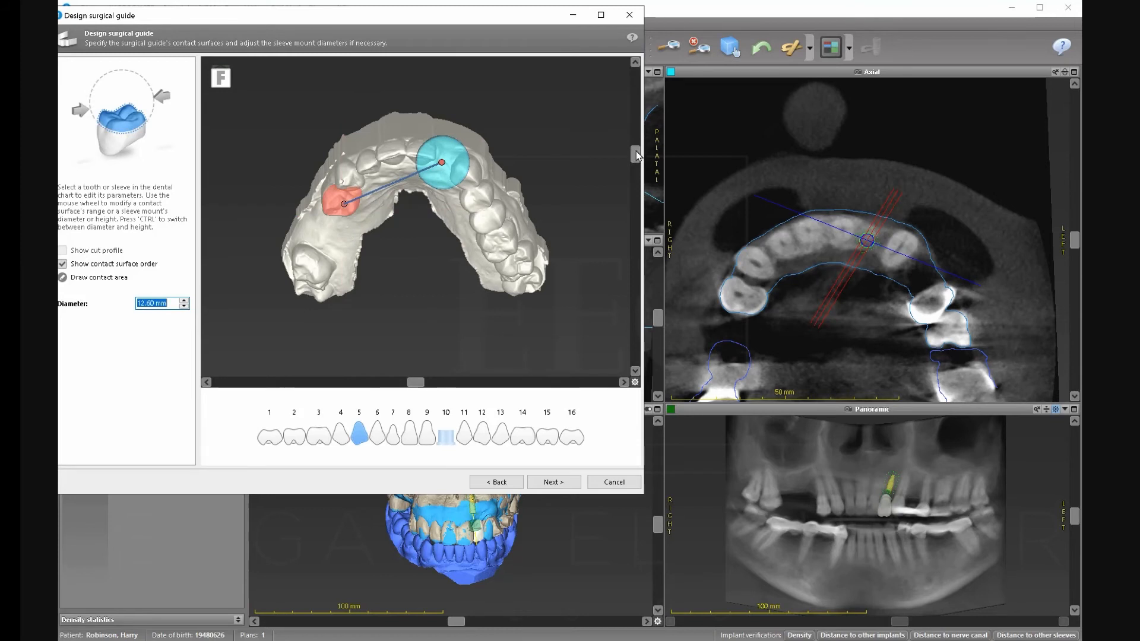
pyautogui.moveTo(636, 151); pyautogui.dragTo(637, 144)
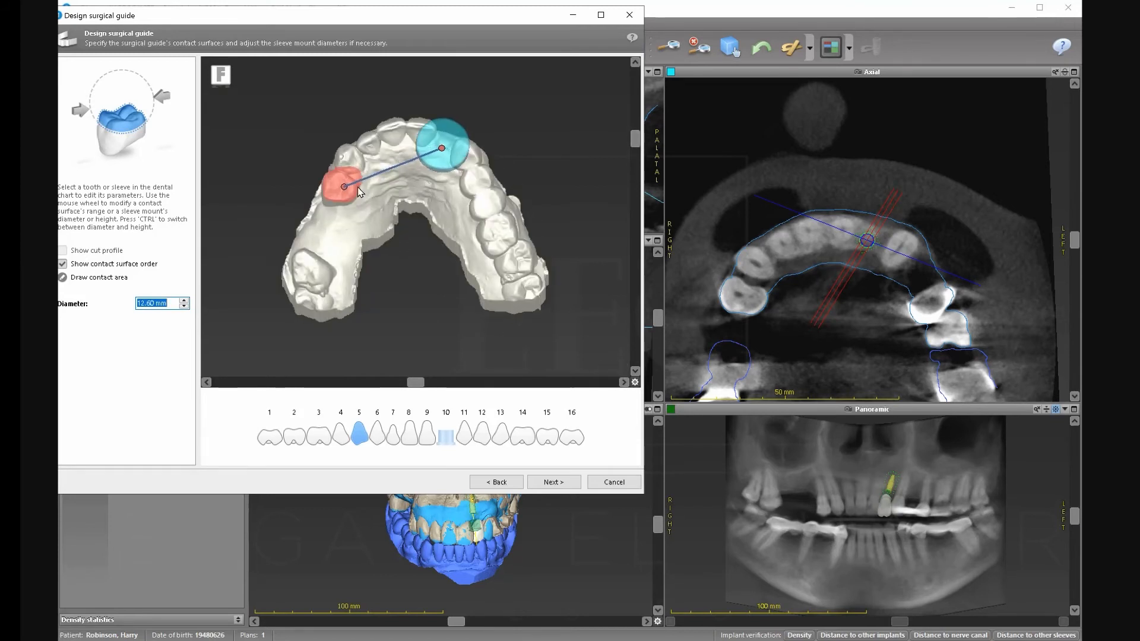
pyautogui.scroll(3, 342, 189)
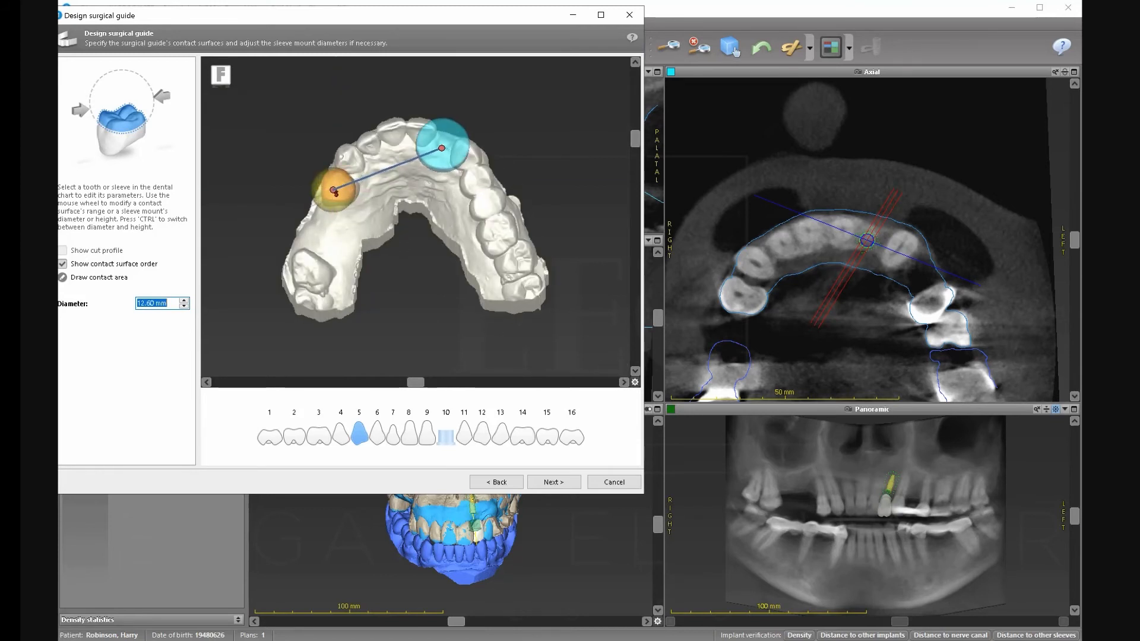
# Add teeth 6, 7, 8, 9, 11, 12, 13 and 14 as contact surfaces.
pyautogui.click(377, 436)
pyautogui.click(392, 437)
pyautogui.click(417, 440)
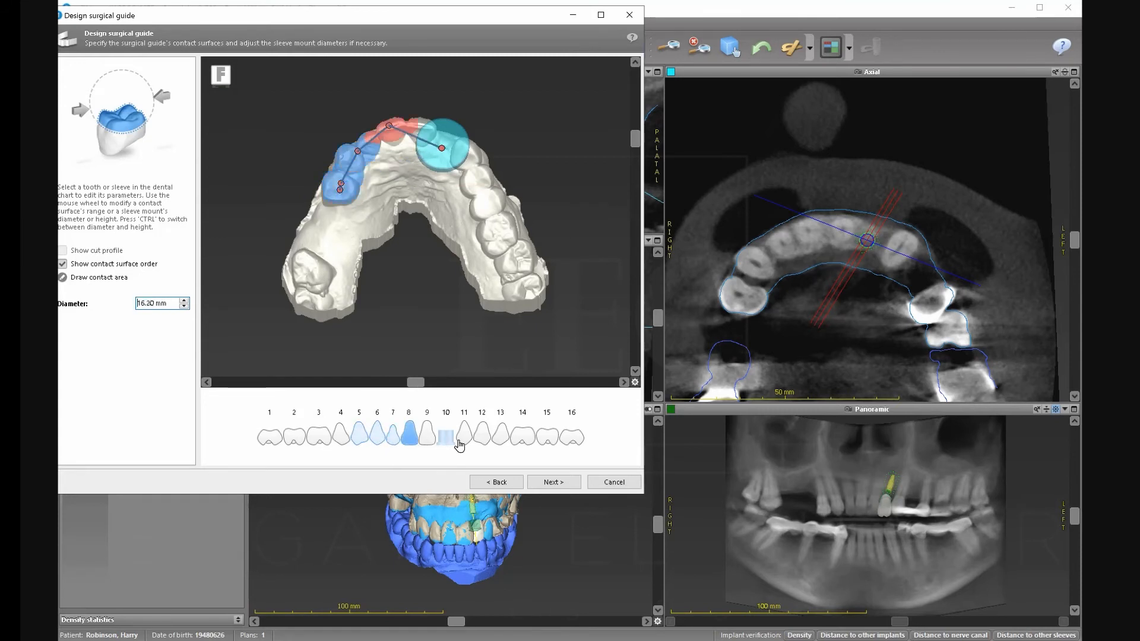
pyautogui.click(428, 438)
pyautogui.click(465, 438)
pyautogui.click(483, 438)
pyautogui.click(502, 438)
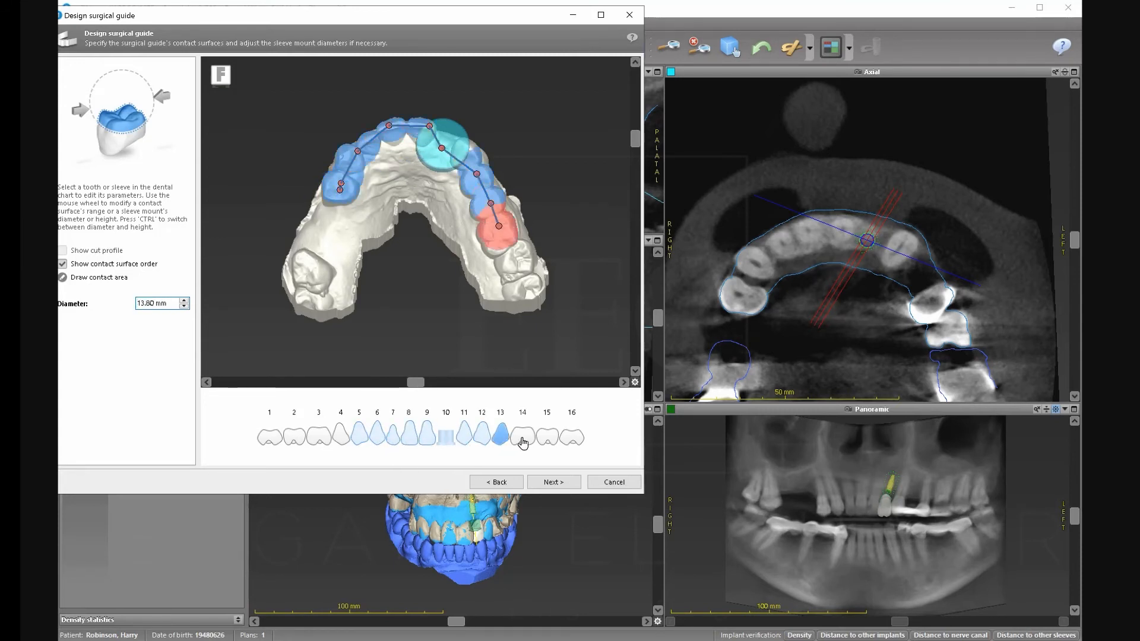
pyautogui.click(522, 438)
# Pull the contact points for teeth 11–14 and 5 further onto the teeth, then continue.
pyautogui.moveTo(518, 255); pyautogui.dragTo(520, 262)
pyautogui.click(499, 227)
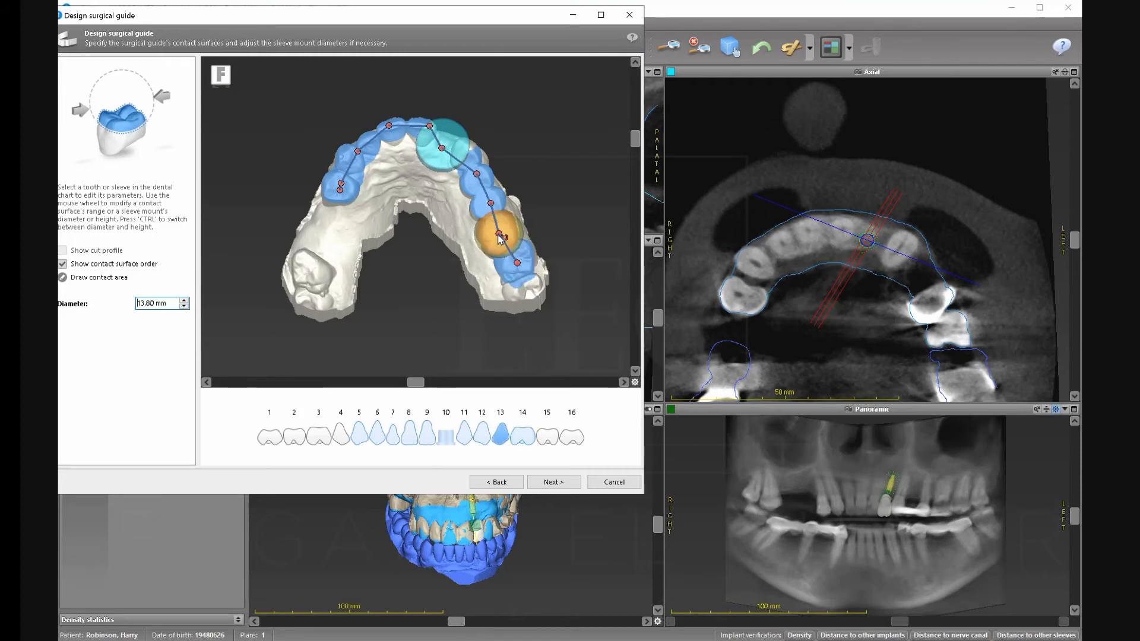
pyautogui.click(477, 180)
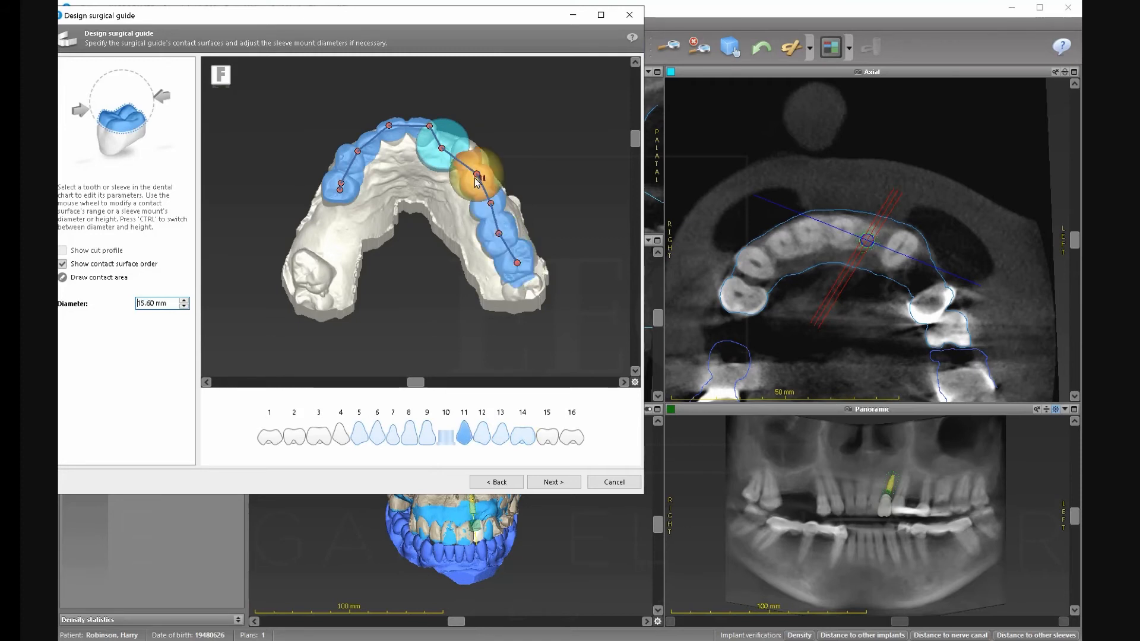
pyautogui.moveTo(478, 174); pyautogui.dragTo(468, 156)
pyautogui.click(491, 203)
pyautogui.moveTo(490, 203); pyautogui.dragTo(481, 182)
pyautogui.click(499, 233)
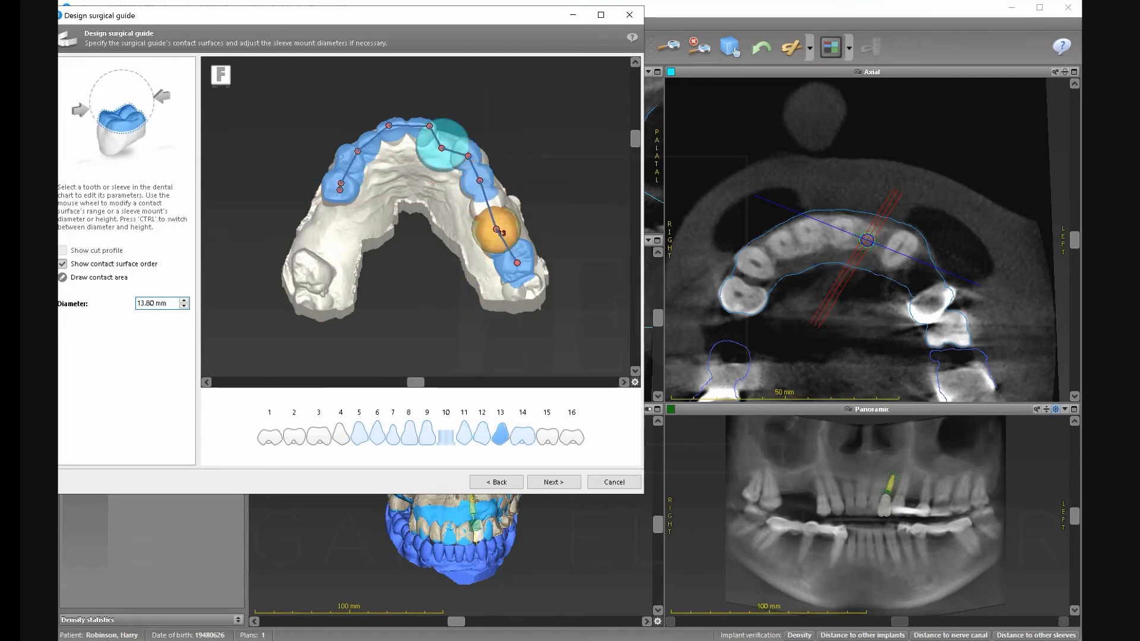
pyautogui.moveTo(498, 234); pyautogui.dragTo(489, 206)
pyautogui.click(518, 263)
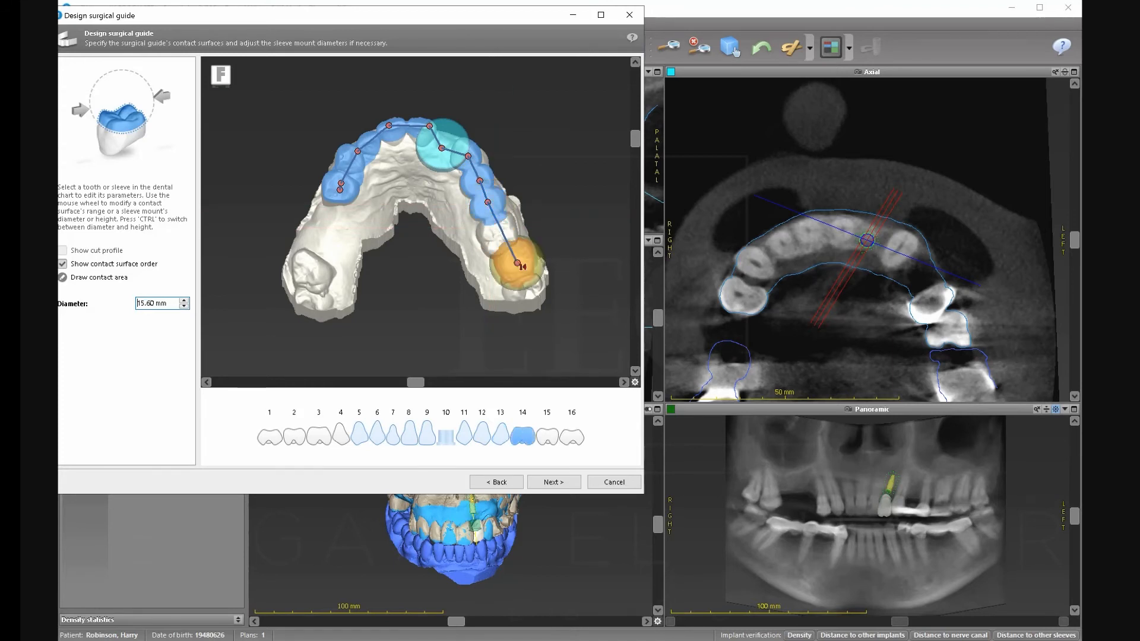
pyautogui.moveTo(517, 263); pyautogui.dragTo(501, 236)
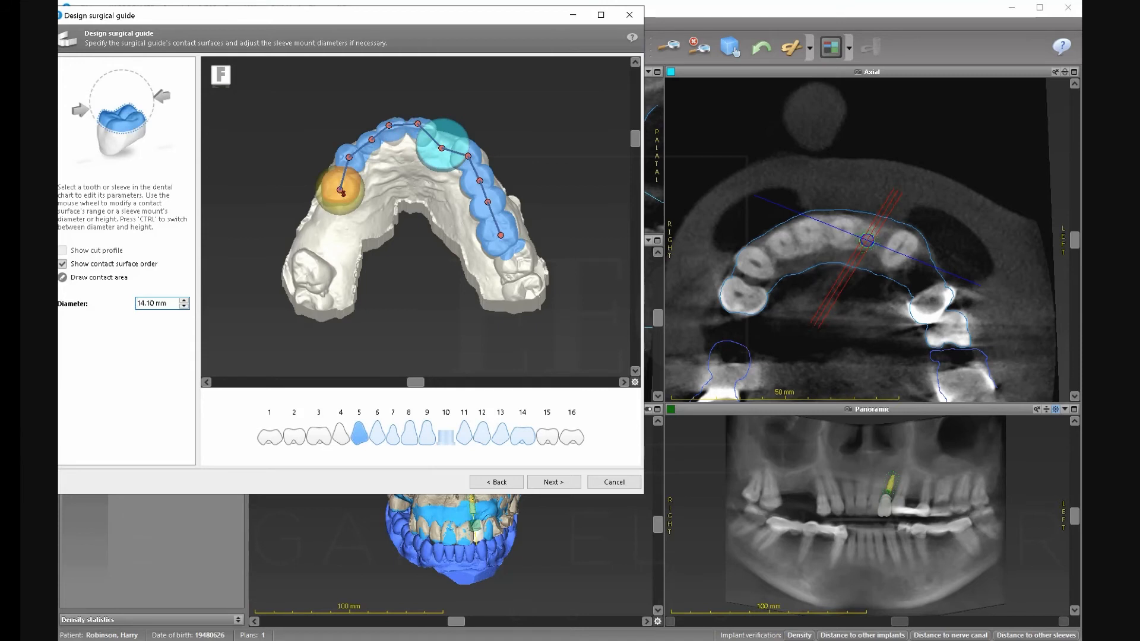
pyautogui.moveTo(342, 192); pyautogui.dragTo(339, 190)
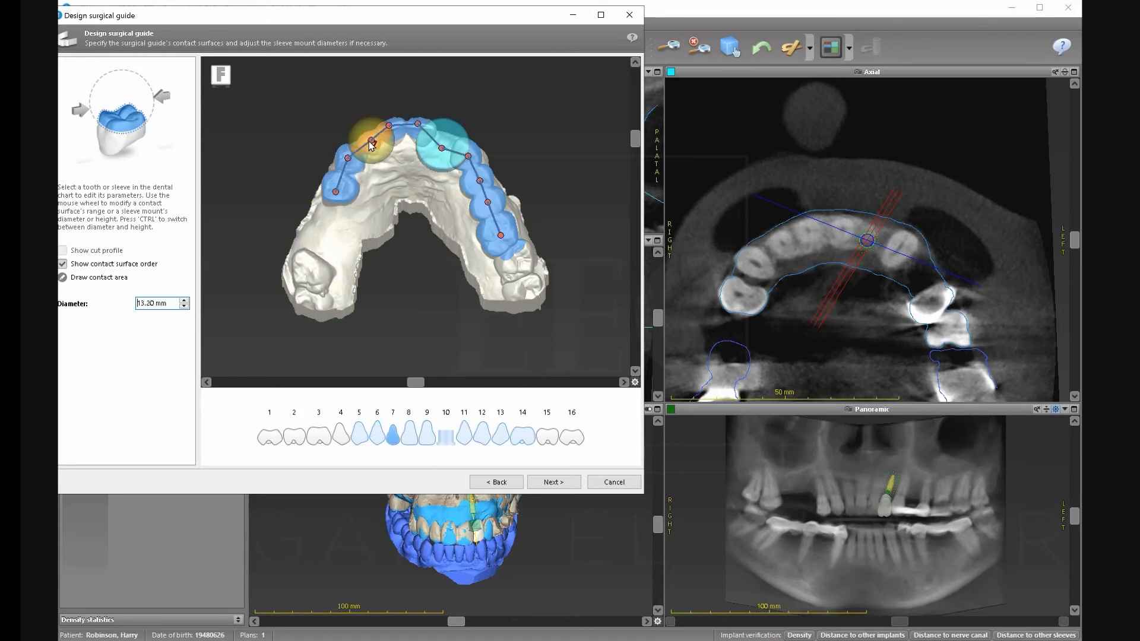
pyautogui.scroll(5, 369, 144)
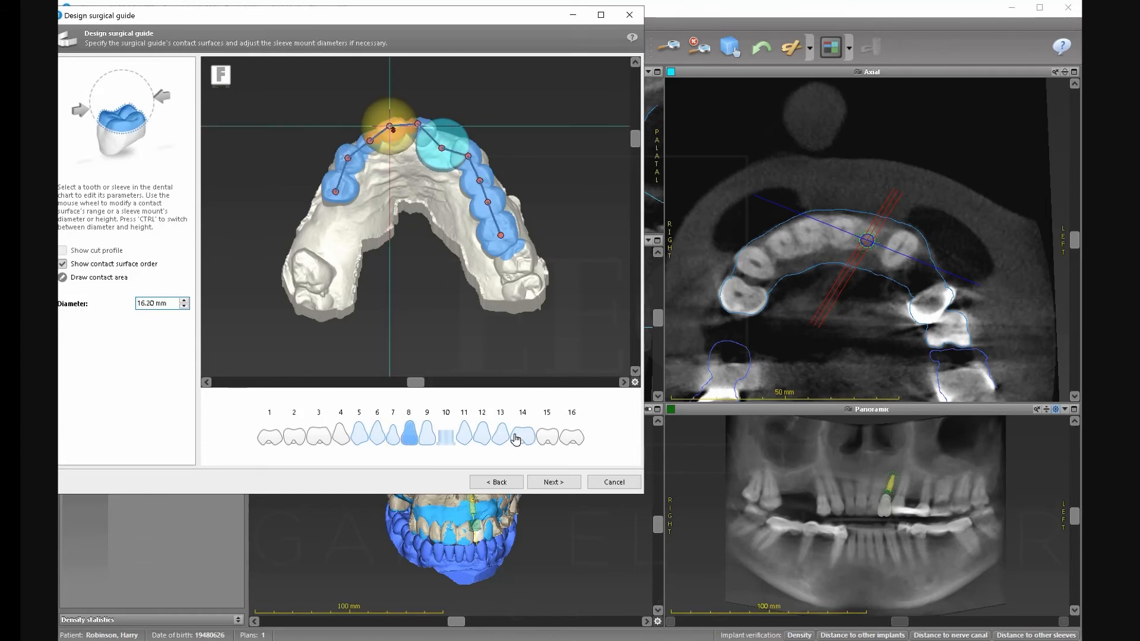
pyautogui.click(552, 482)
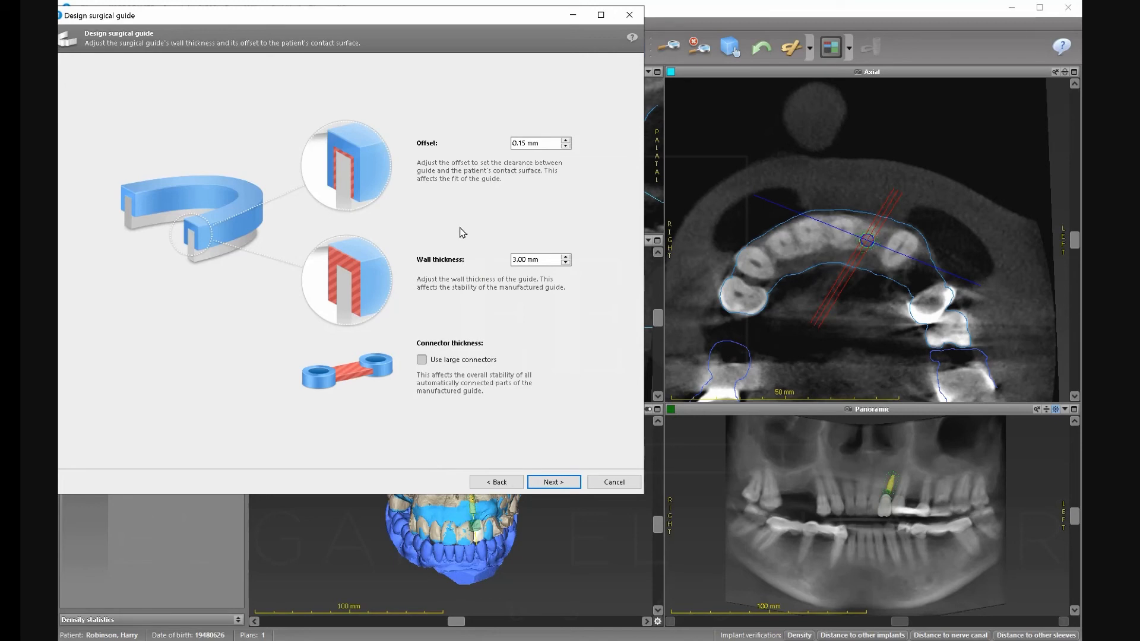
# Build the guide, inspect its preview from several angles, then go back to the contact-surface page.
pyautogui.click(563, 485)
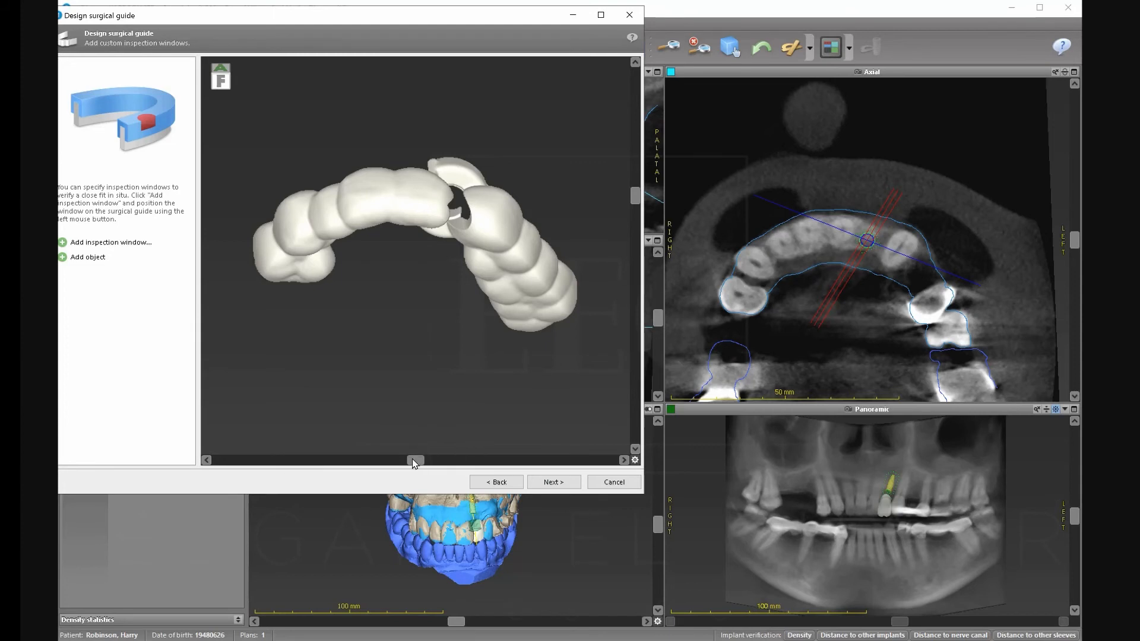
pyautogui.click(383, 458)
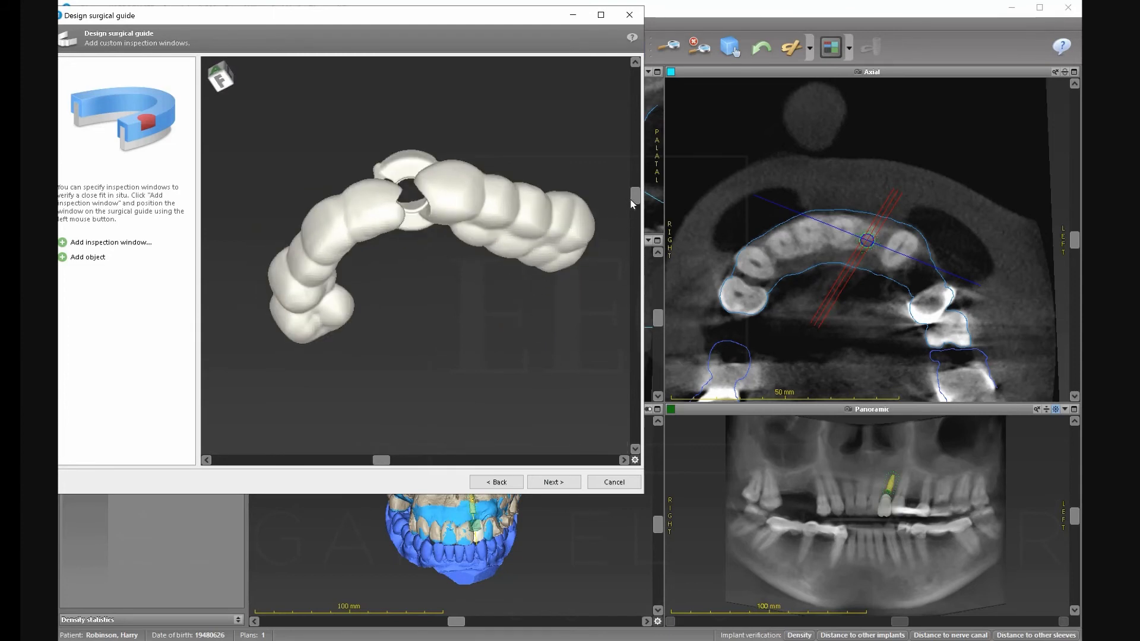
pyautogui.moveTo(634, 189); pyautogui.dragTo(643, 226)
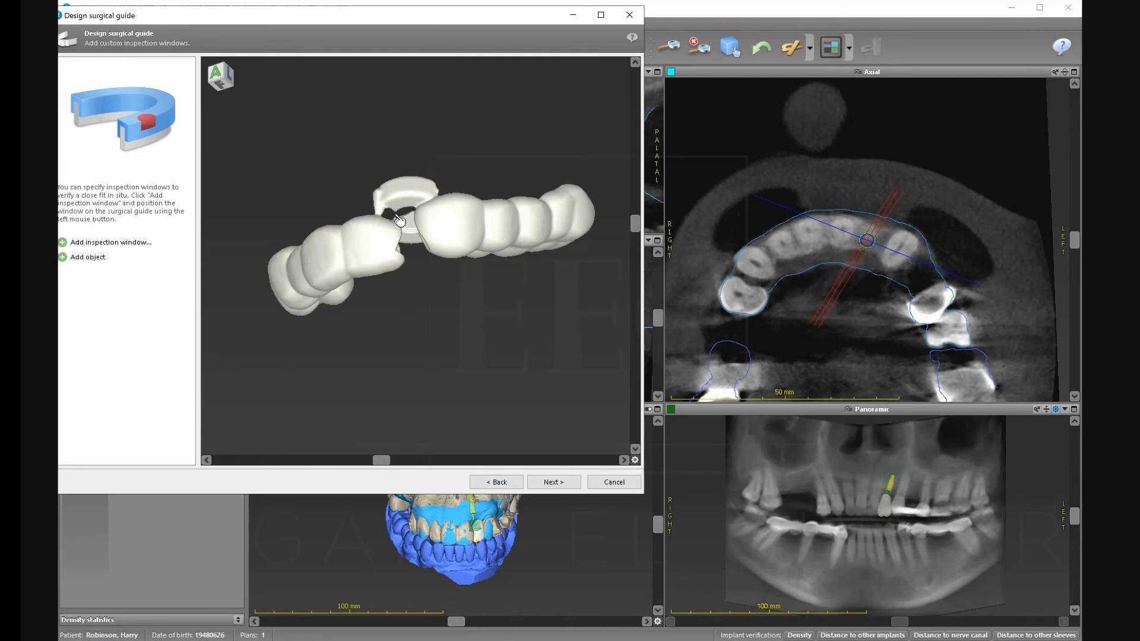
pyautogui.moveTo(636, 218); pyautogui.dragTo(635, 196)
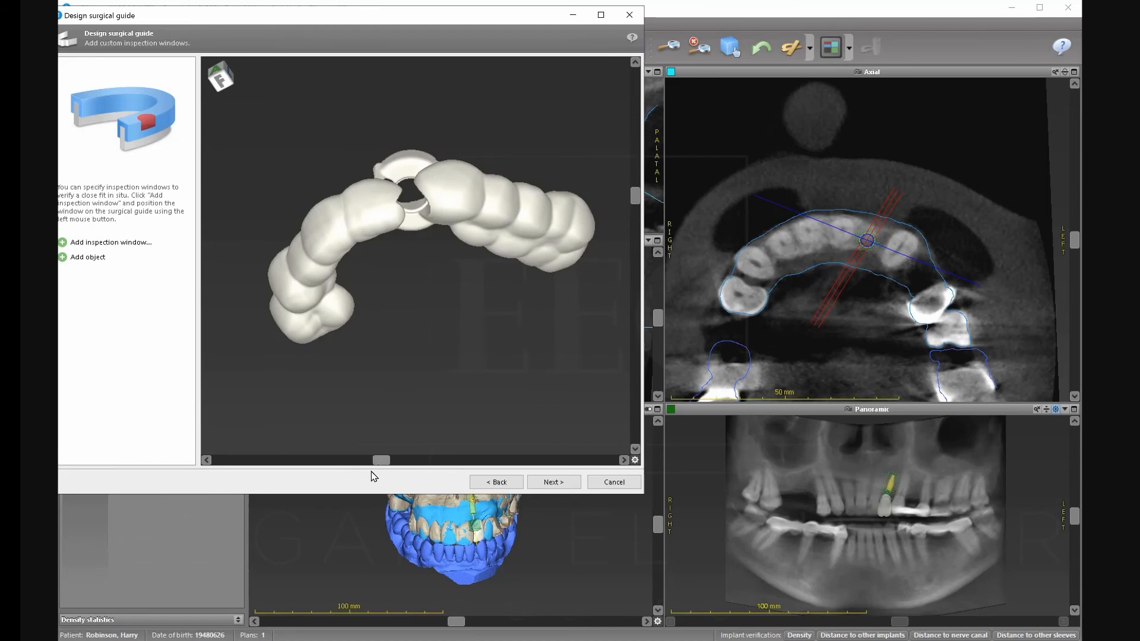
pyautogui.moveTo(379, 463); pyautogui.dragTo(412, 478)
pyautogui.moveTo(636, 199); pyautogui.dragTo(637, 252)
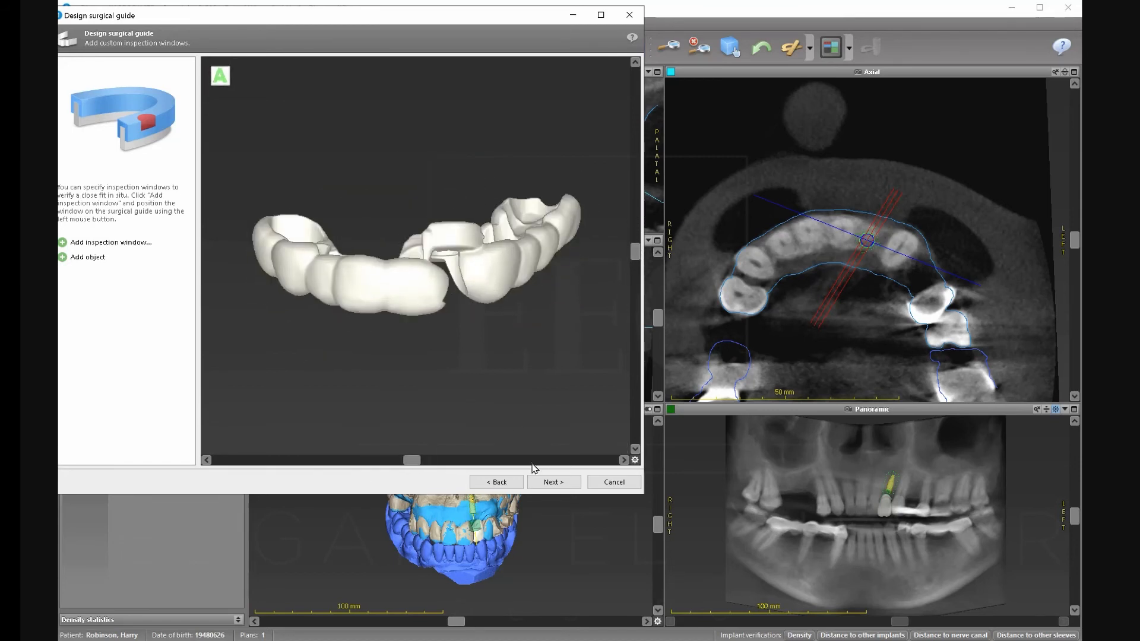
pyautogui.click(498, 484)
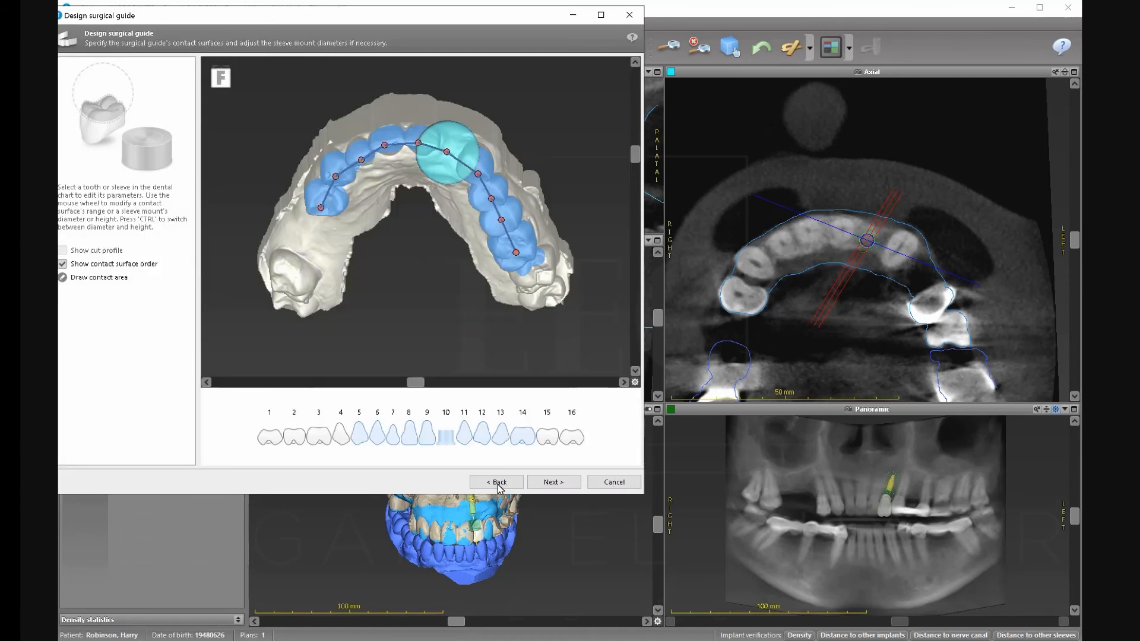
# Widen the tooth-10 sleeve mount to 16.50 mm and rebuild the guide with 0.15 mm offset.
pyautogui.click(417, 135)
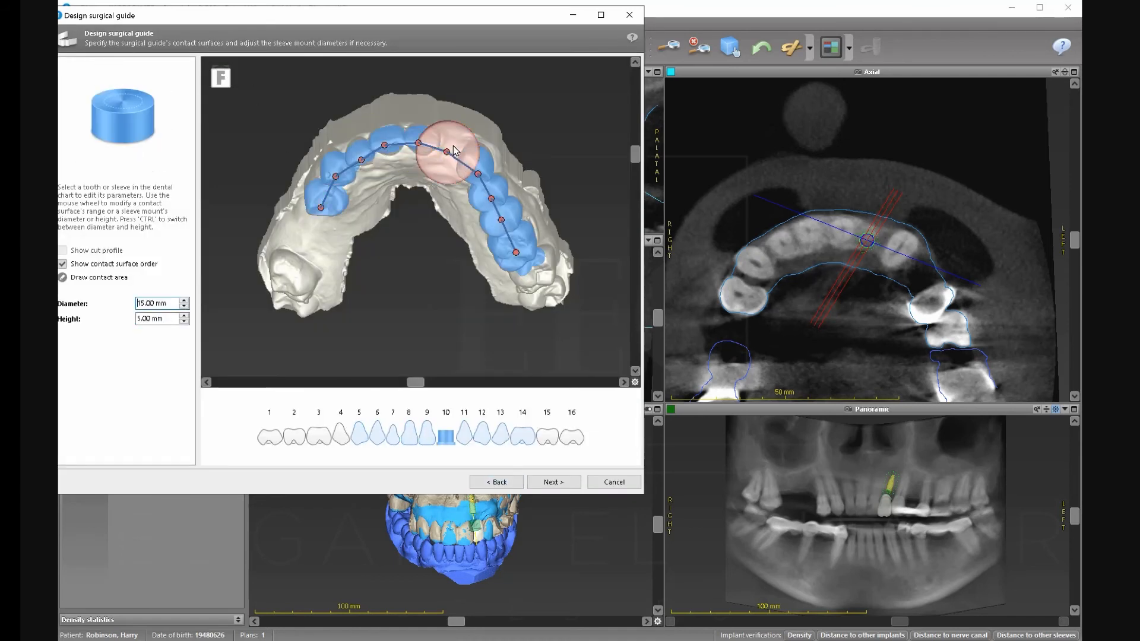
pyautogui.scroll(3, 454, 146)
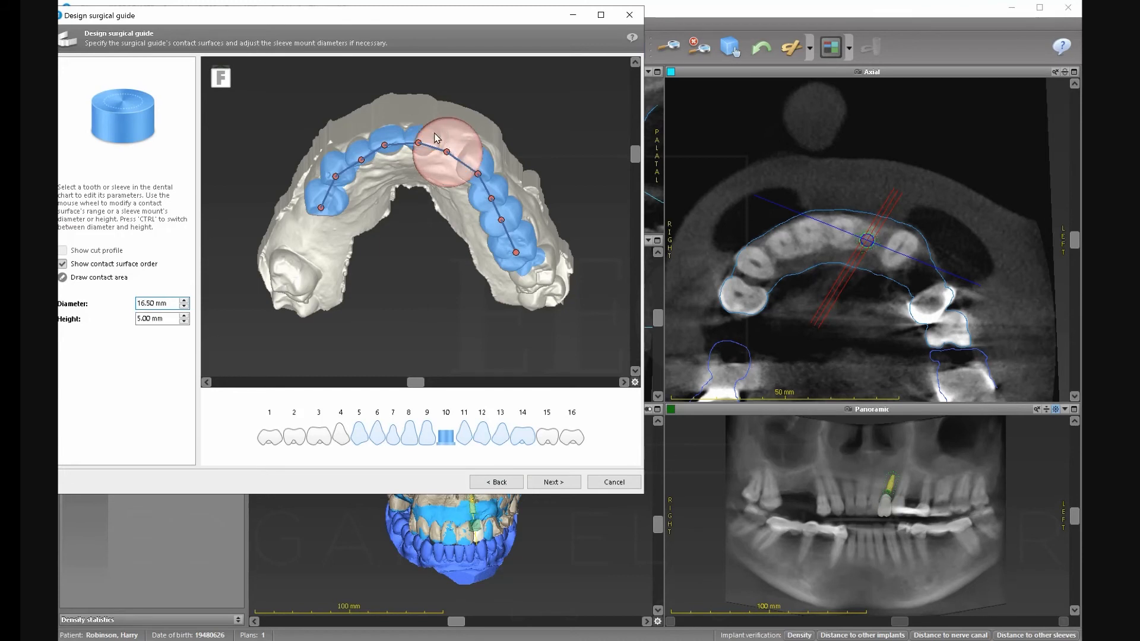
pyautogui.click(427, 433)
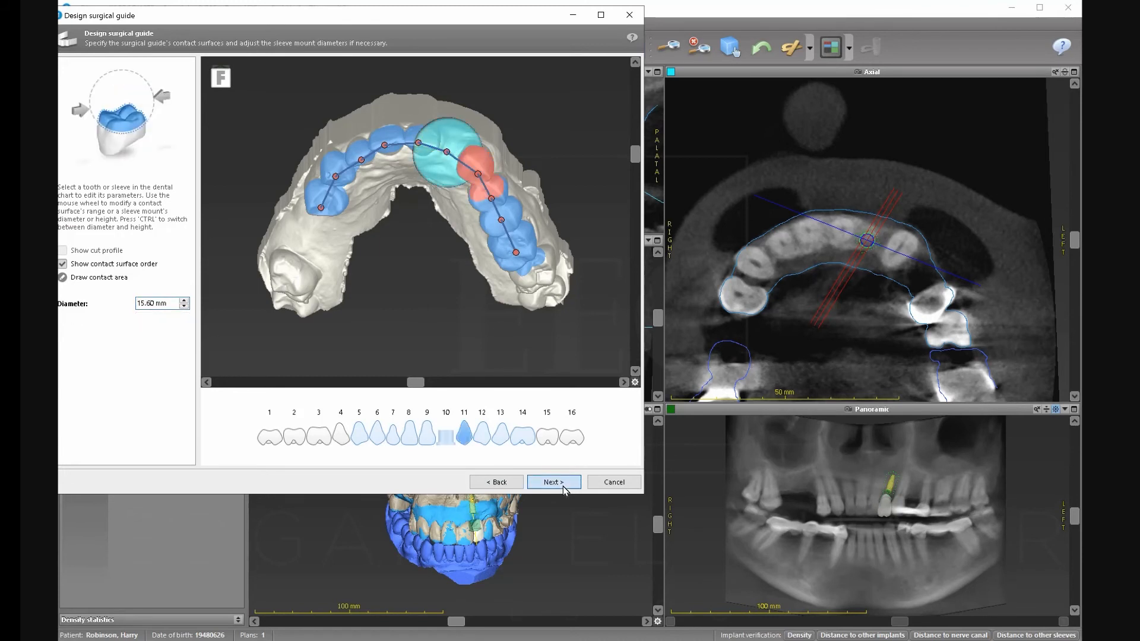
pyautogui.click(554, 482)
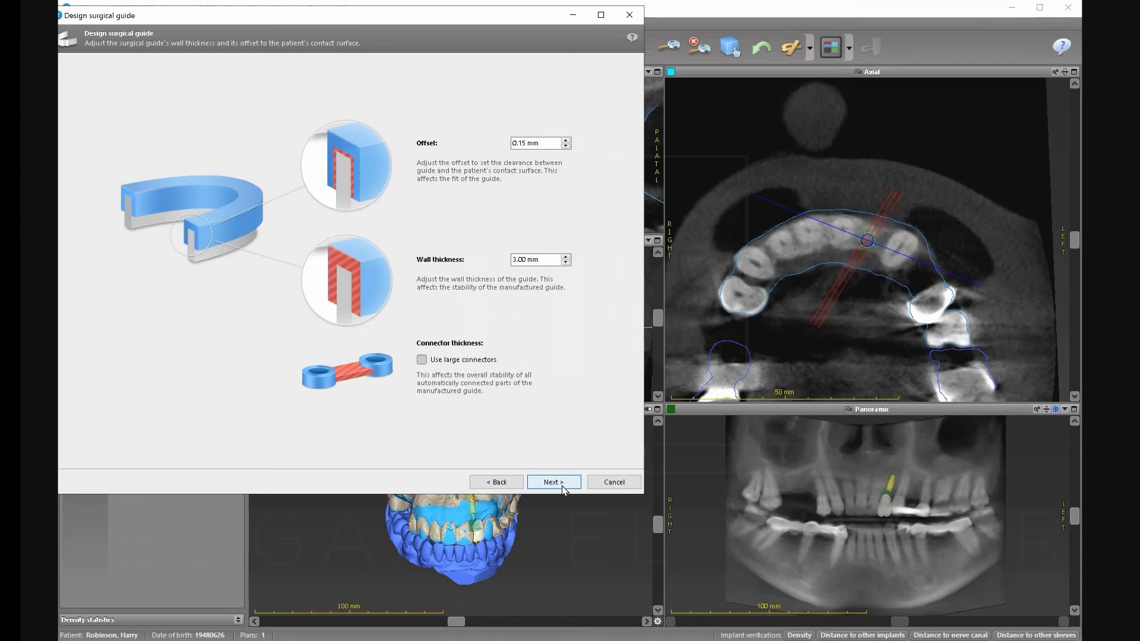
pyautogui.click(563, 487)
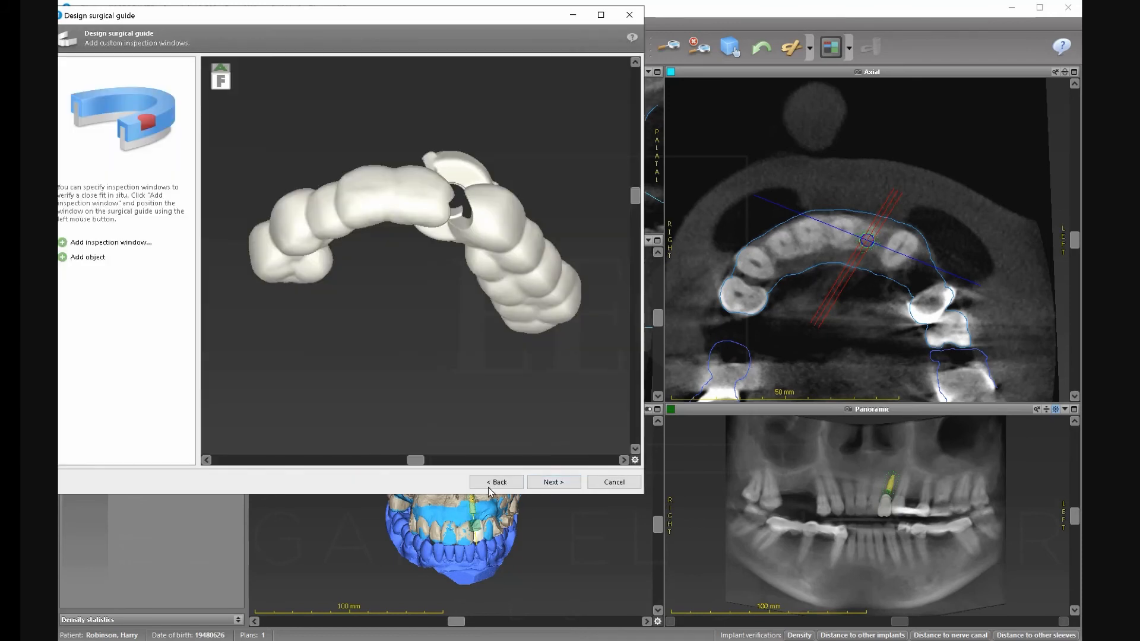
# Rotate the rebuilt guide preview to inspect it, then cancel the guide design.
pyautogui.moveTo(415, 462); pyautogui.dragTo(385, 465)
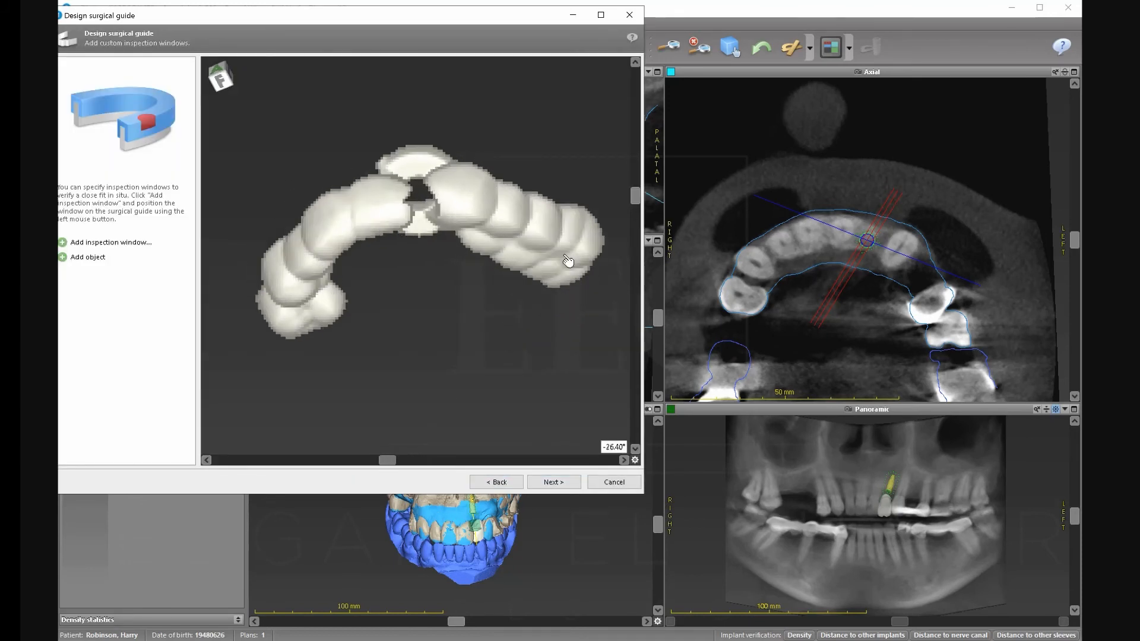
pyautogui.moveTo(634, 191); pyautogui.dragTo(618, 122)
pyautogui.moveTo(615, 212); pyautogui.dragTo(620, 244)
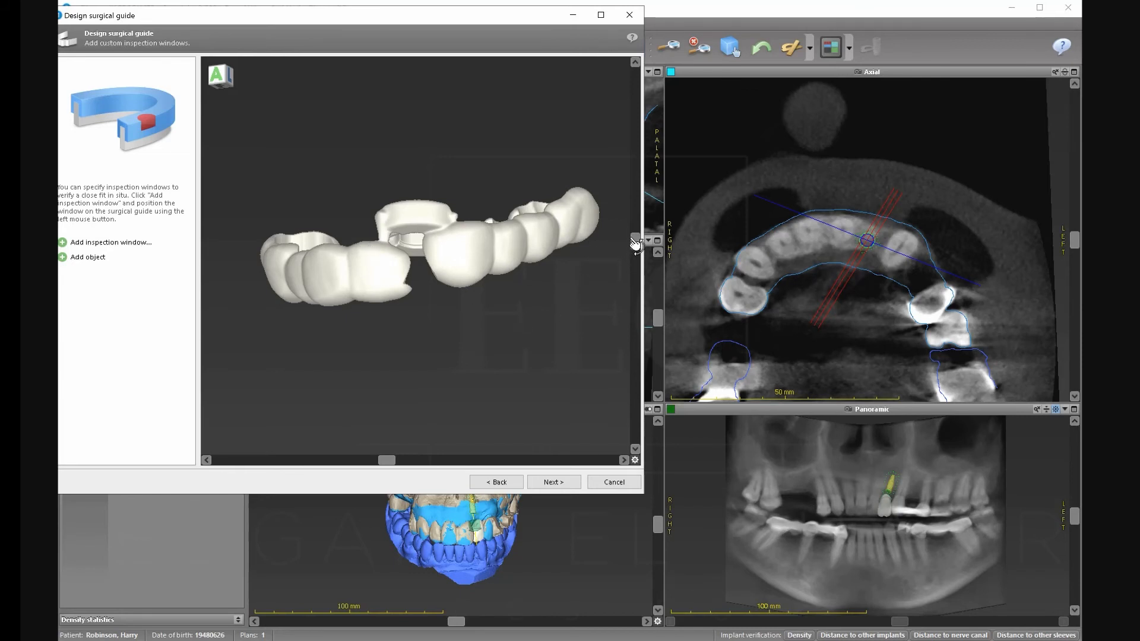
pyautogui.moveTo(449, 457); pyautogui.dragTo(449, 444, button='middle')
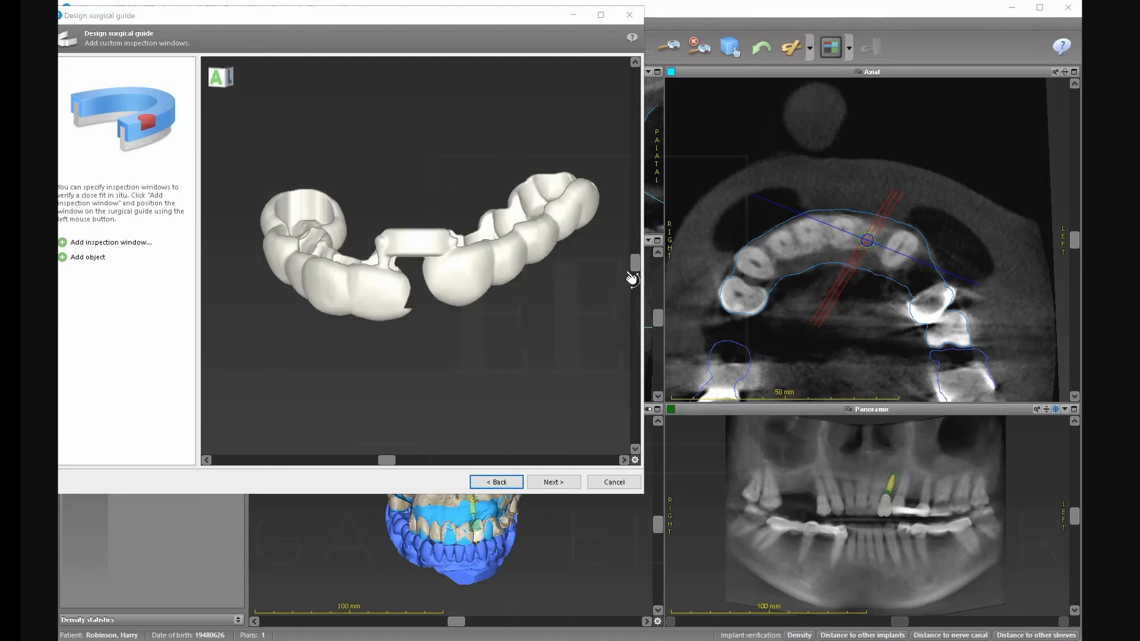
pyautogui.moveTo(634, 262); pyautogui.dragTo(381, 212)
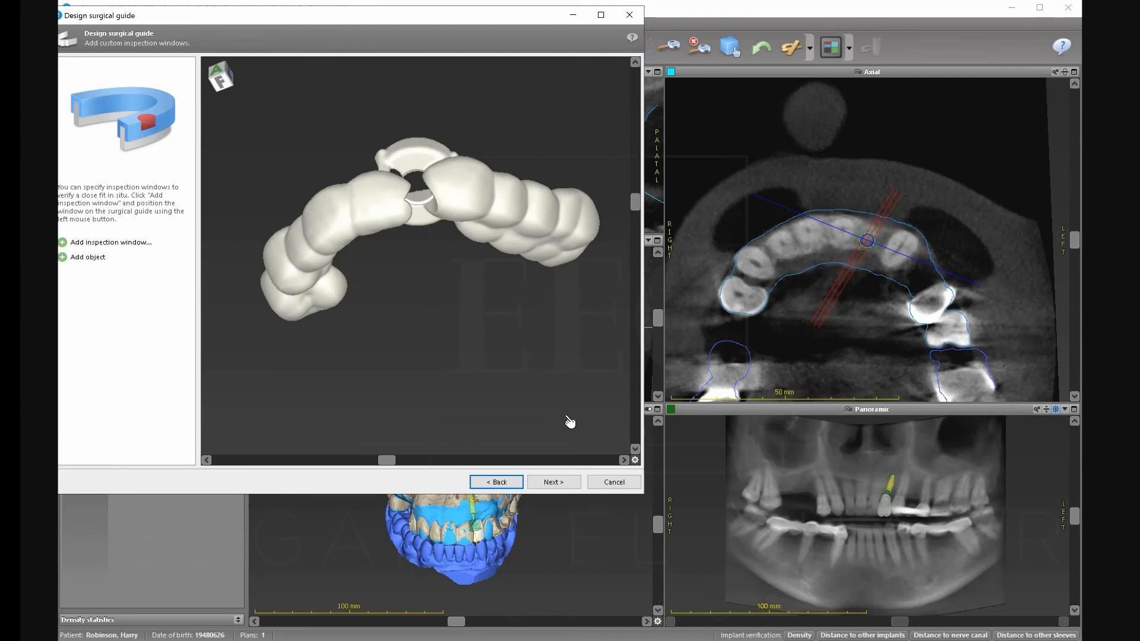
pyautogui.click(608, 483)
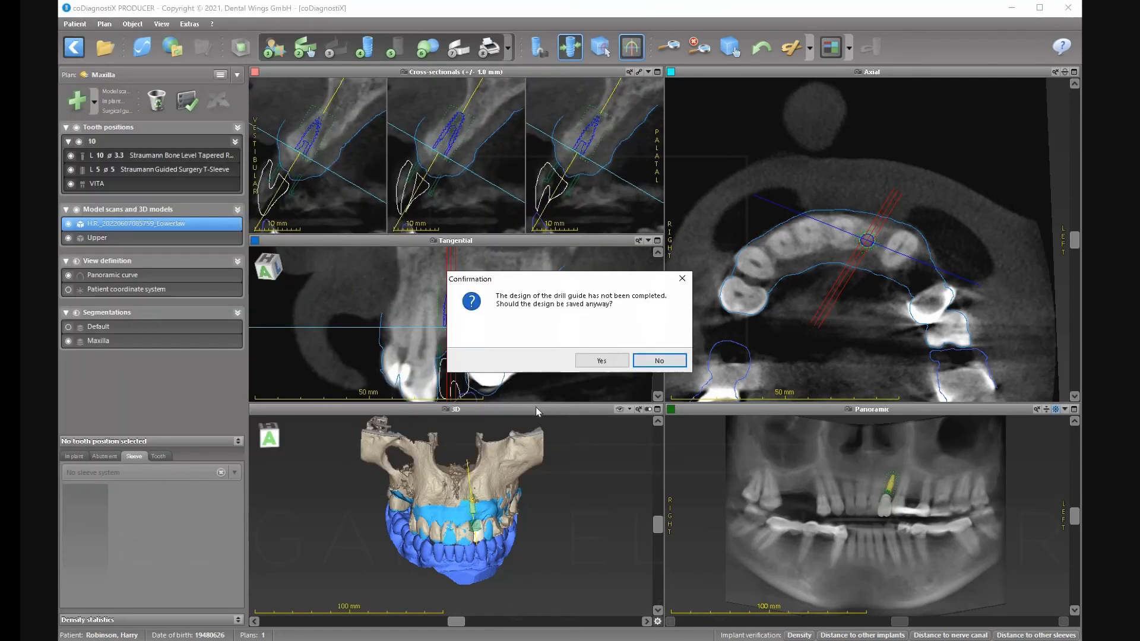
# Discard the unfinished guide and give the tooth-10 sleeve a 2.8 mm diameter at H4 (4 mm).
pyautogui.click(659, 361)
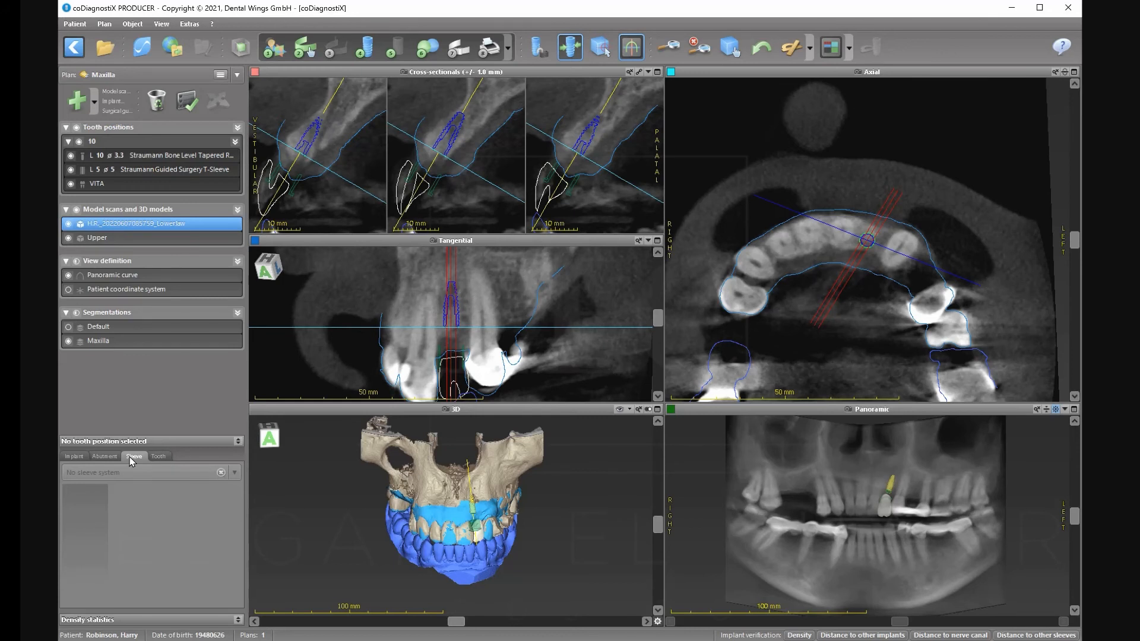
pyautogui.click(140, 156)
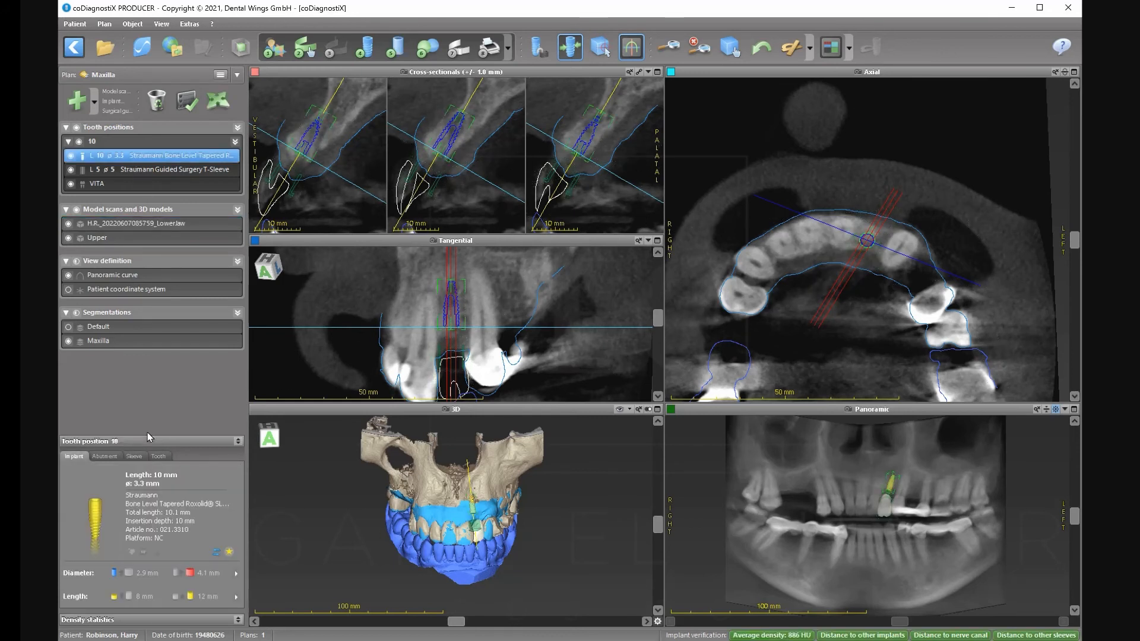
pyautogui.click(138, 455)
pyautogui.click(201, 522)
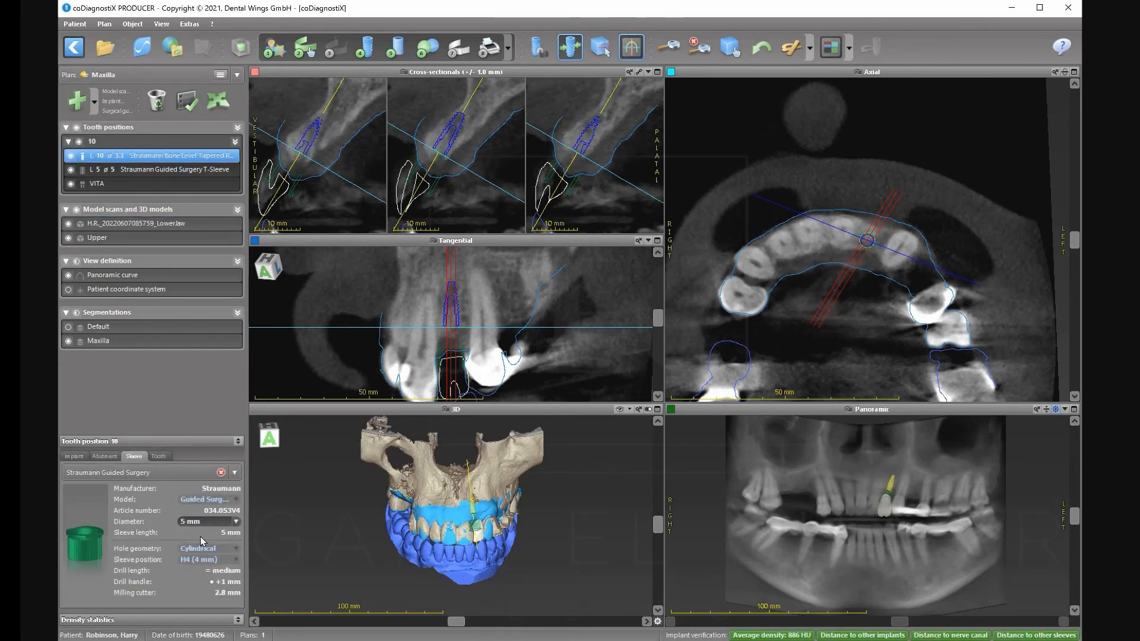
pyautogui.click(202, 547)
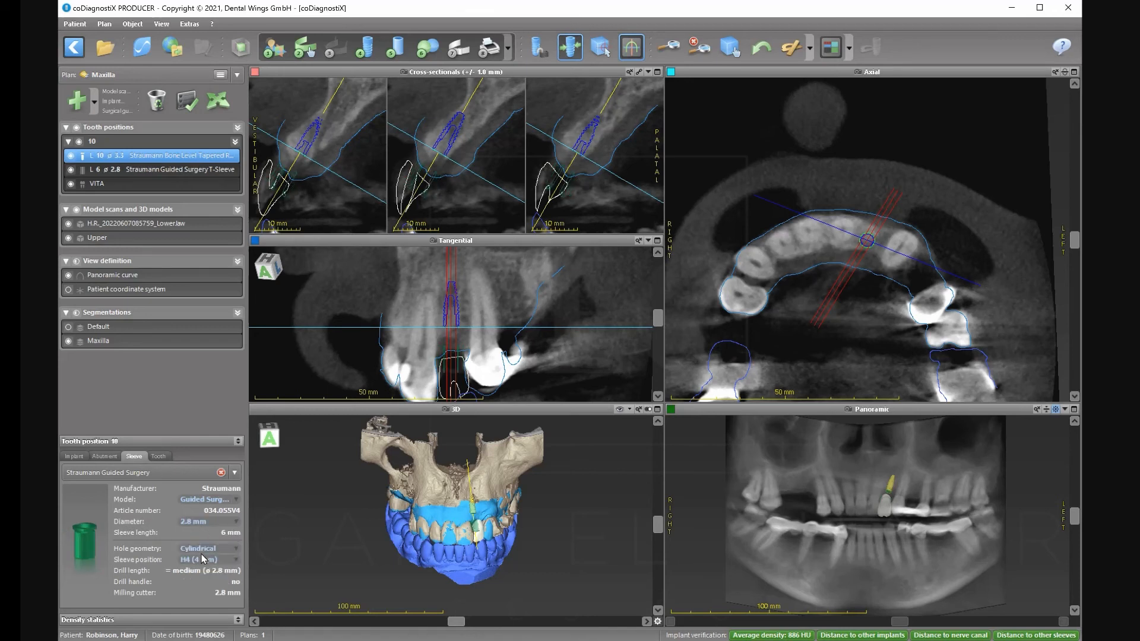
pyautogui.click(203, 561)
pyautogui.click(202, 562)
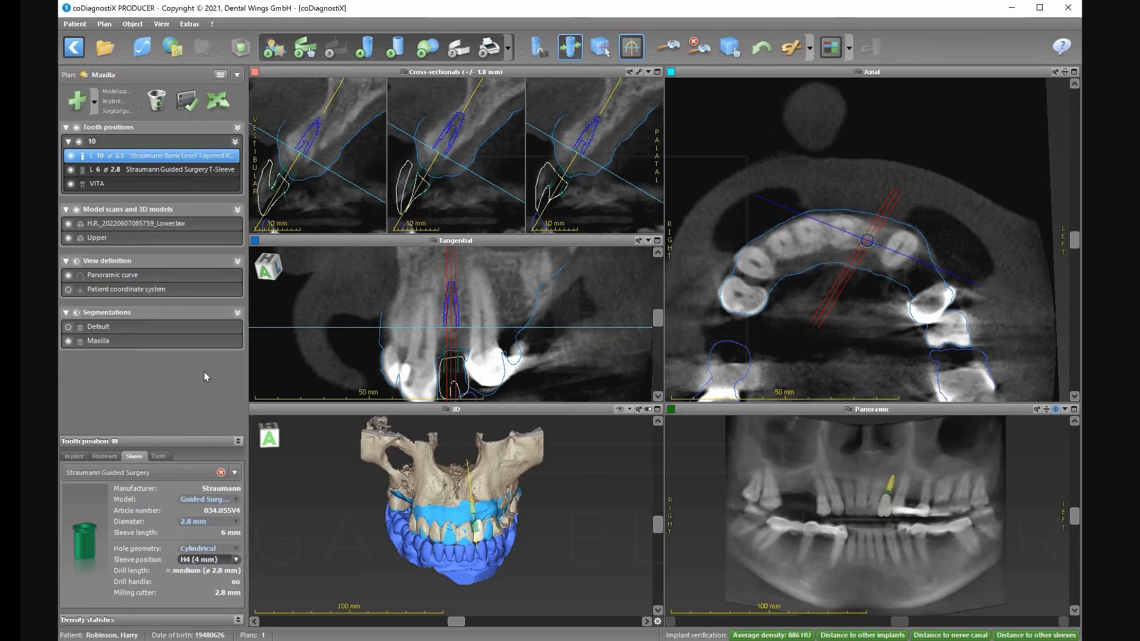
# Start a new surgical guide design based on the Upper scan.
pyautogui.click(457, 54)
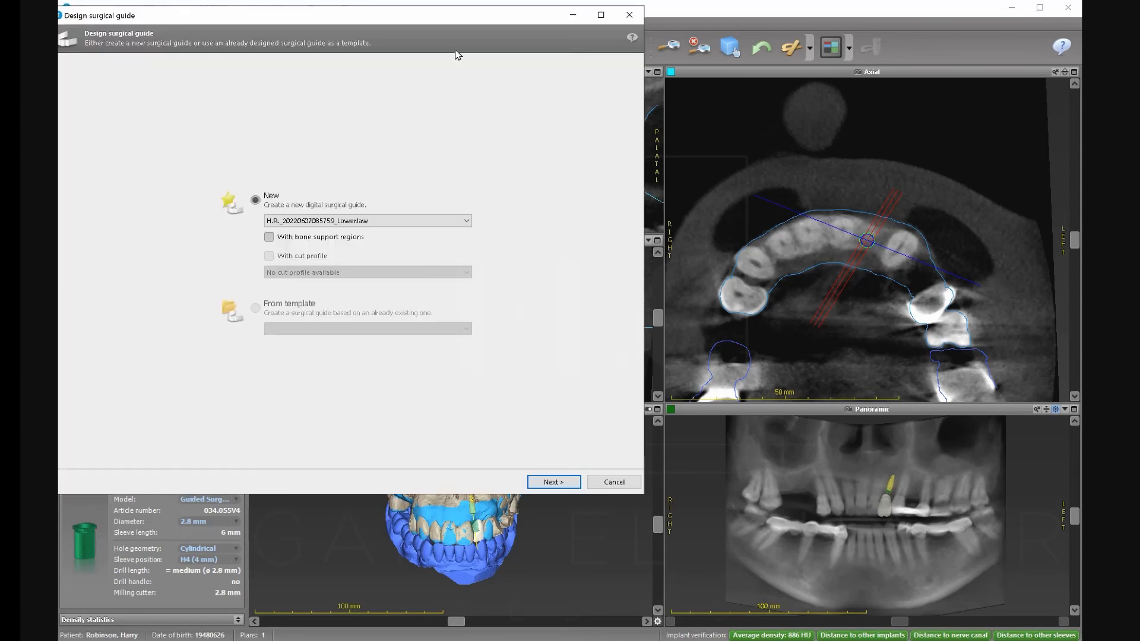
pyautogui.click(317, 221)
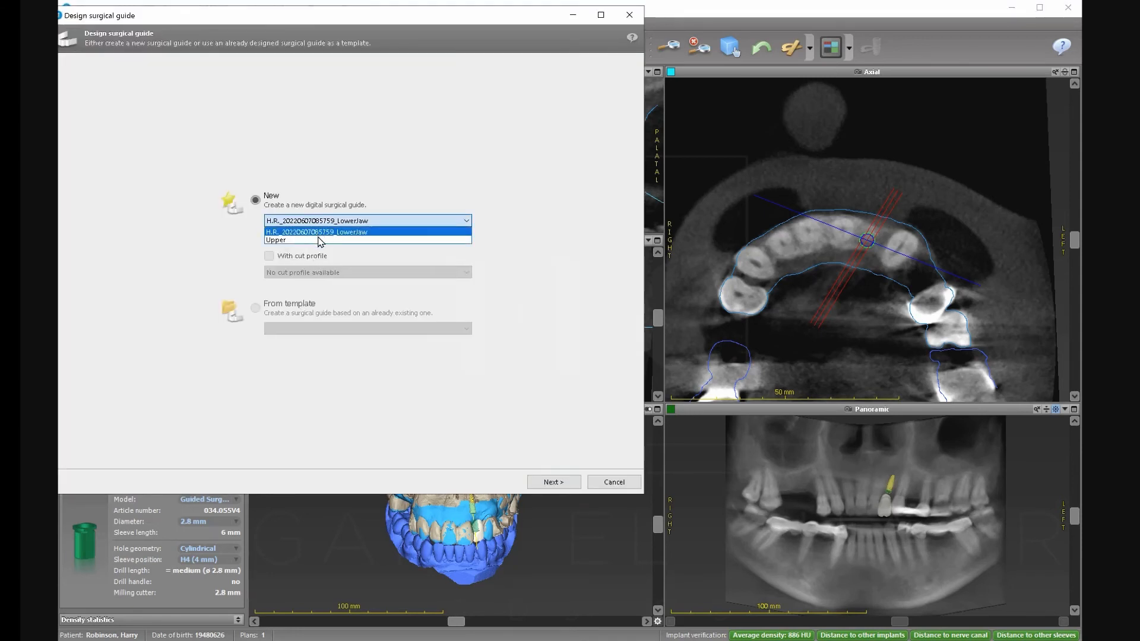
pyautogui.click(320, 240)
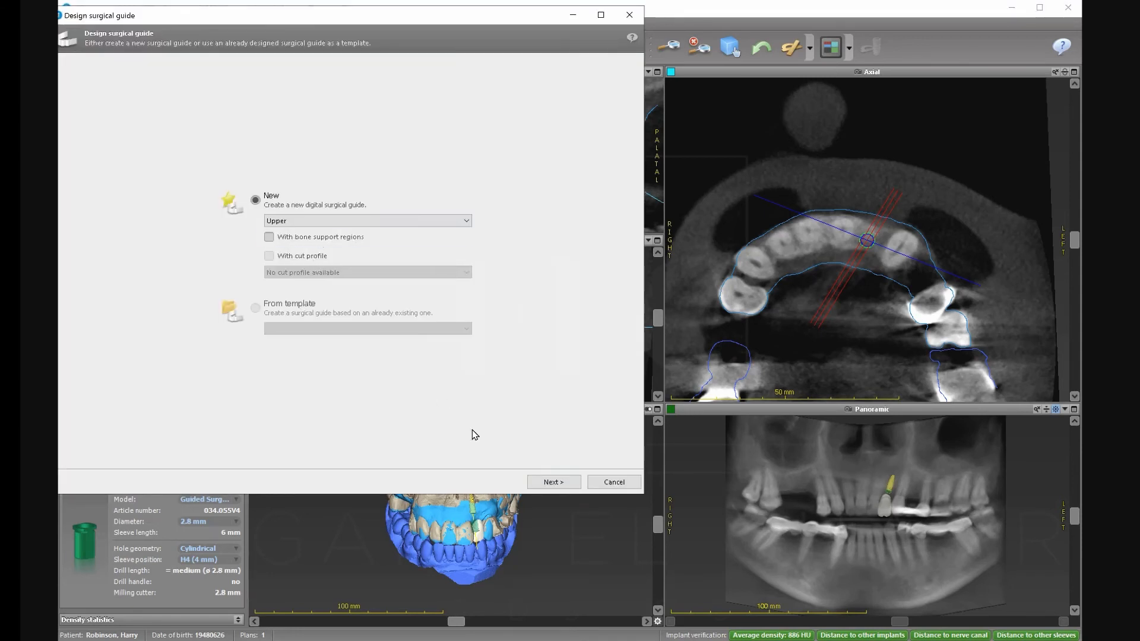
pyautogui.click(552, 482)
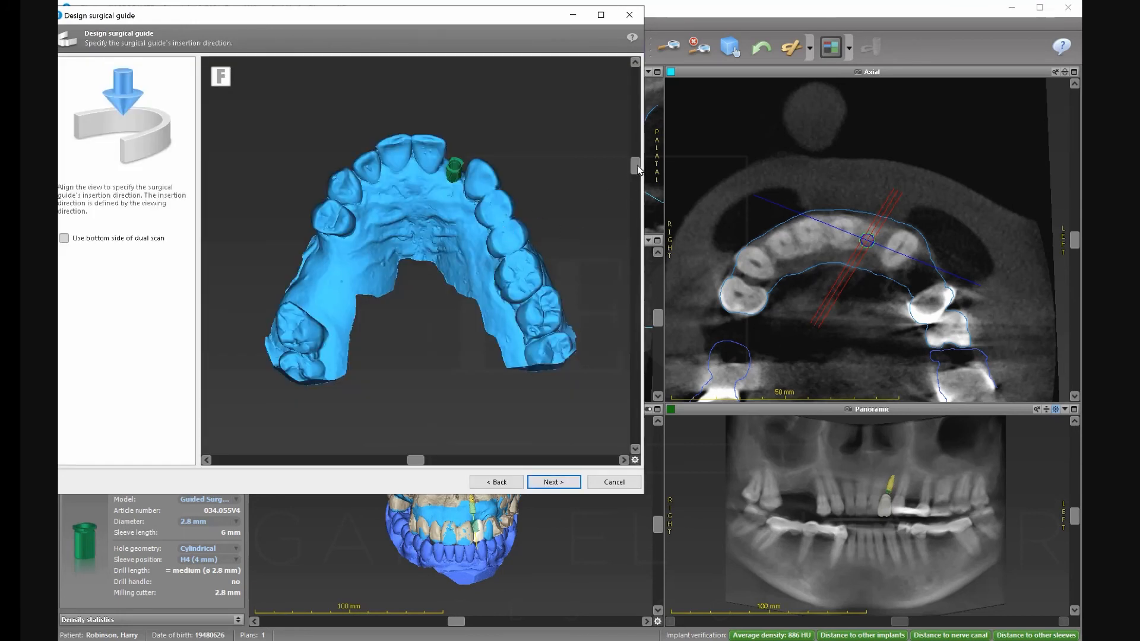
# Tilt the upper jaw to define the insertion direction and accept it.
pyautogui.click(637, 197)
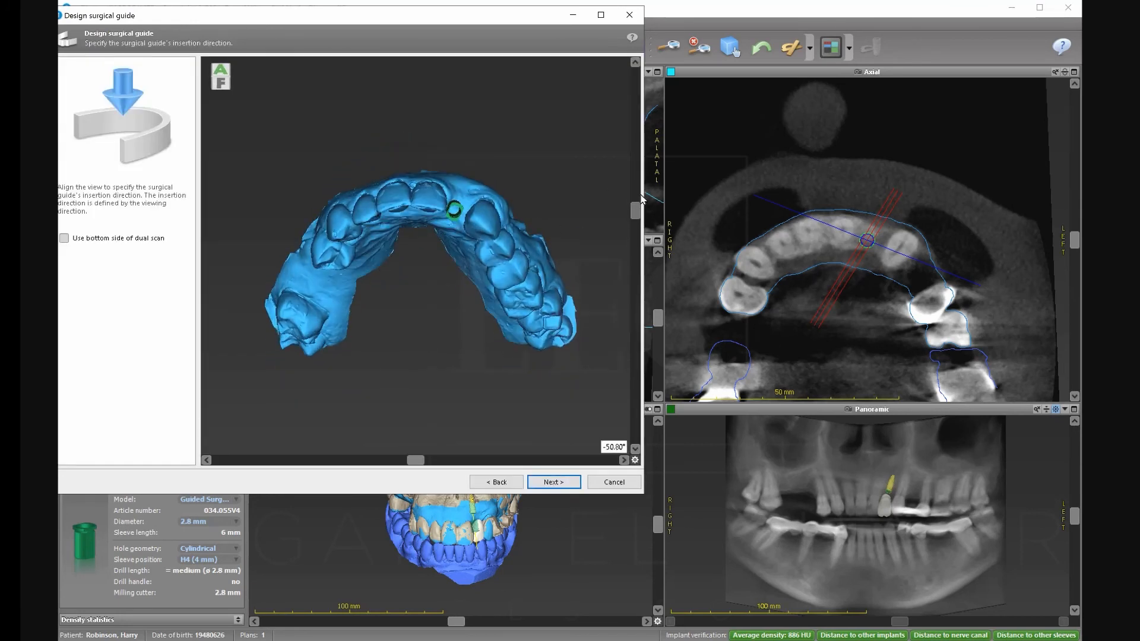
pyautogui.moveTo(641, 195); pyautogui.dragTo(637, 188)
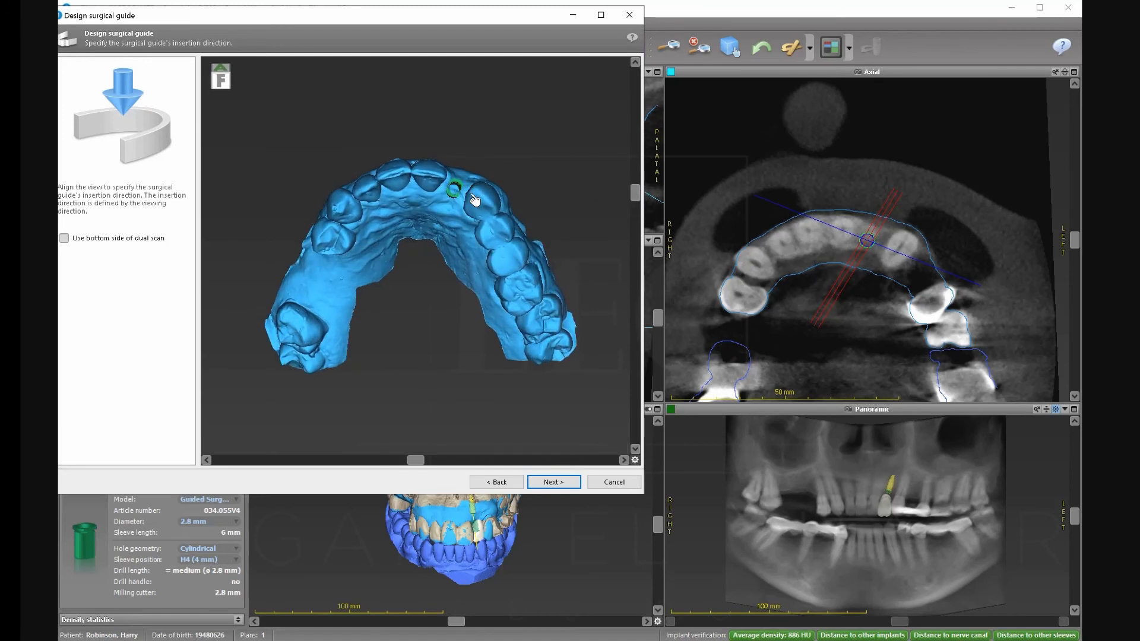
pyautogui.click(554, 484)
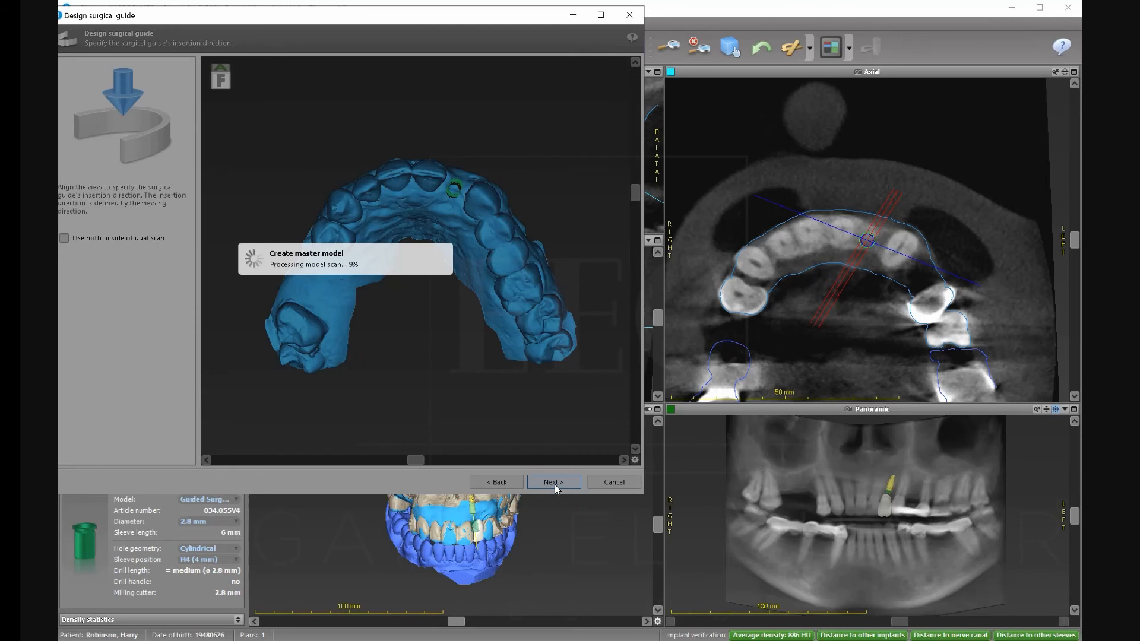
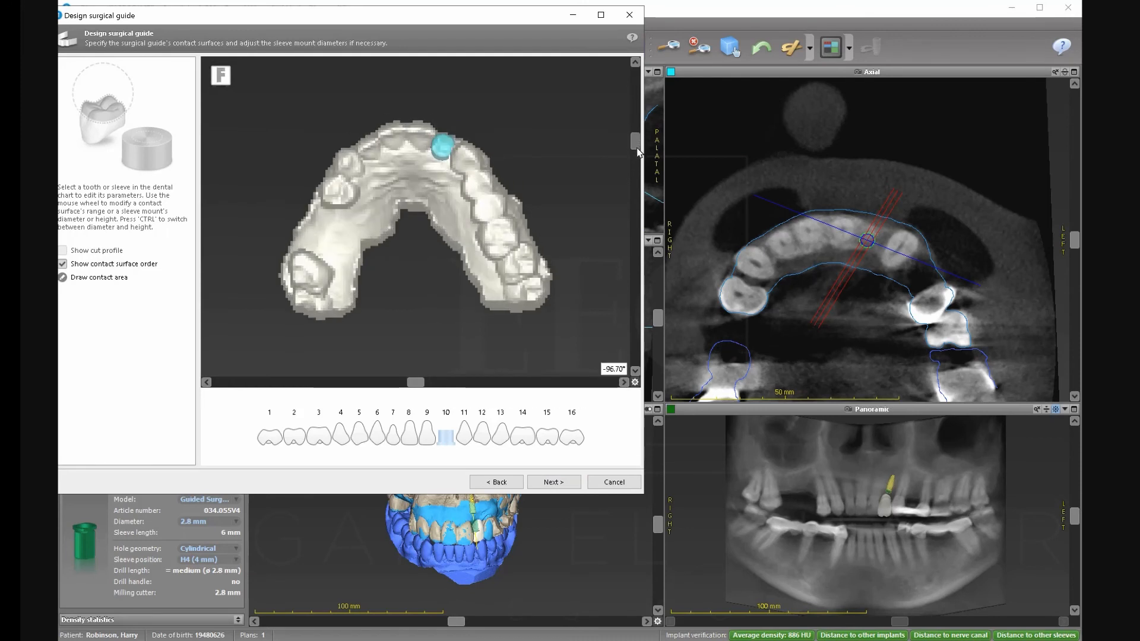
# Select the tooth-10 sleeve and add teeth 5–9 and 11–13 as contact surfaces.
pyautogui.click(447, 161)
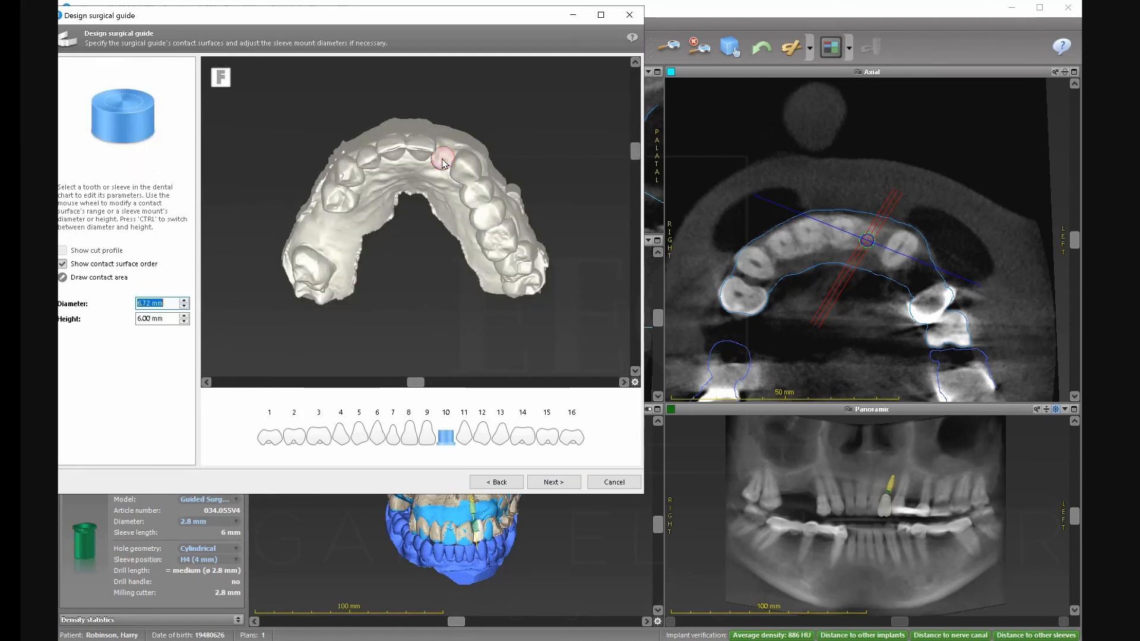
pyautogui.click(376, 439)
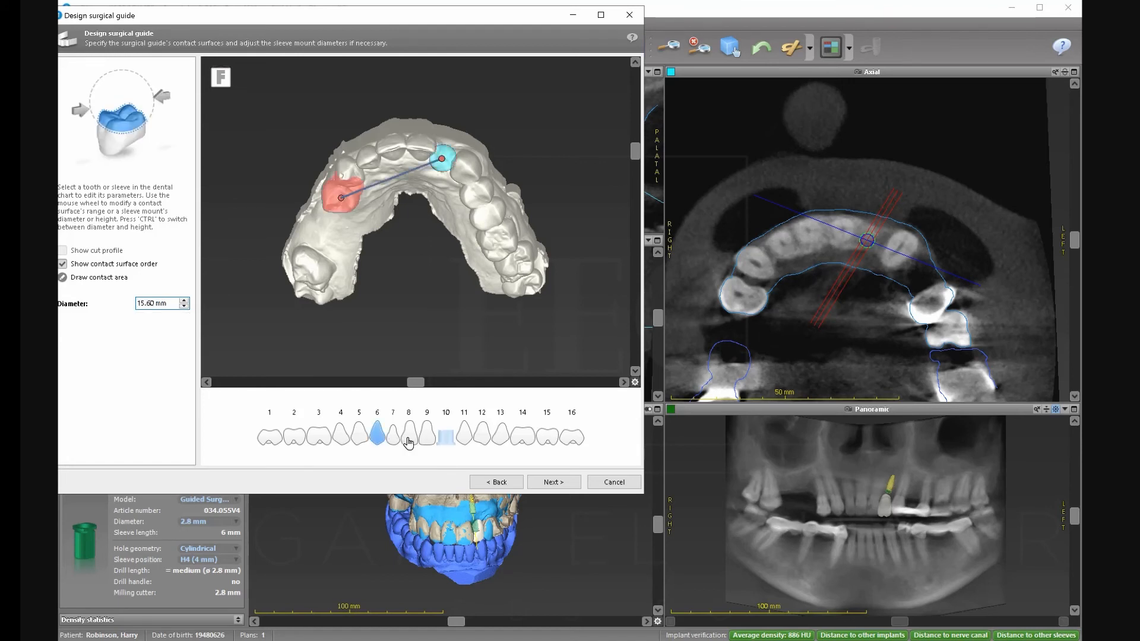
pyautogui.click(393, 438)
pyautogui.click(409, 437)
pyautogui.click(428, 438)
pyautogui.click(465, 442)
pyautogui.click(481, 438)
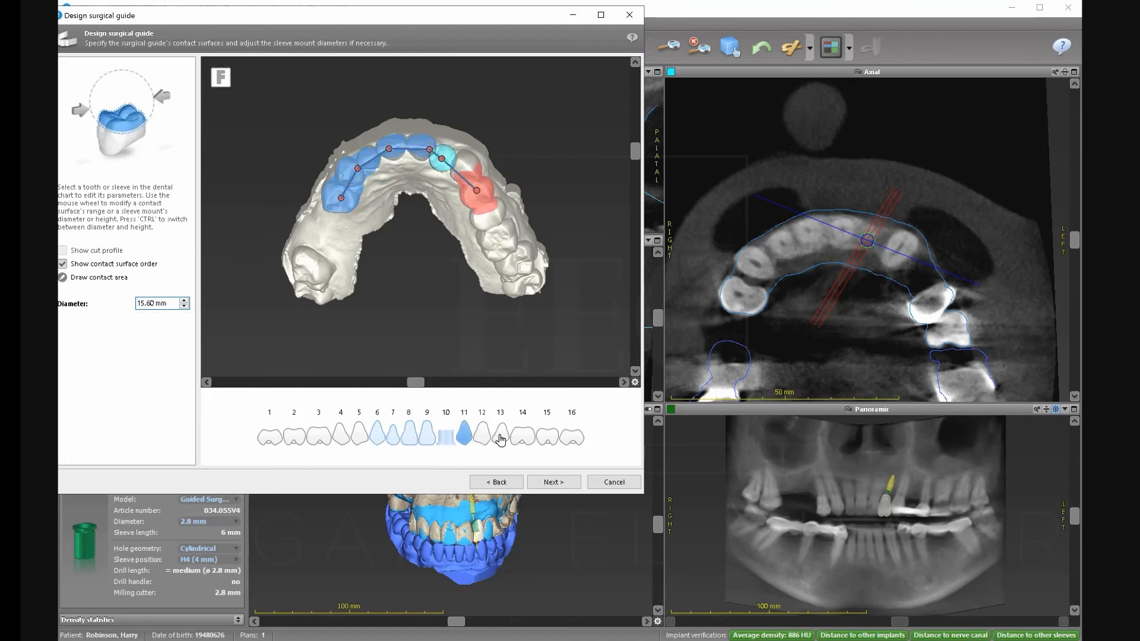
pyautogui.click(501, 439)
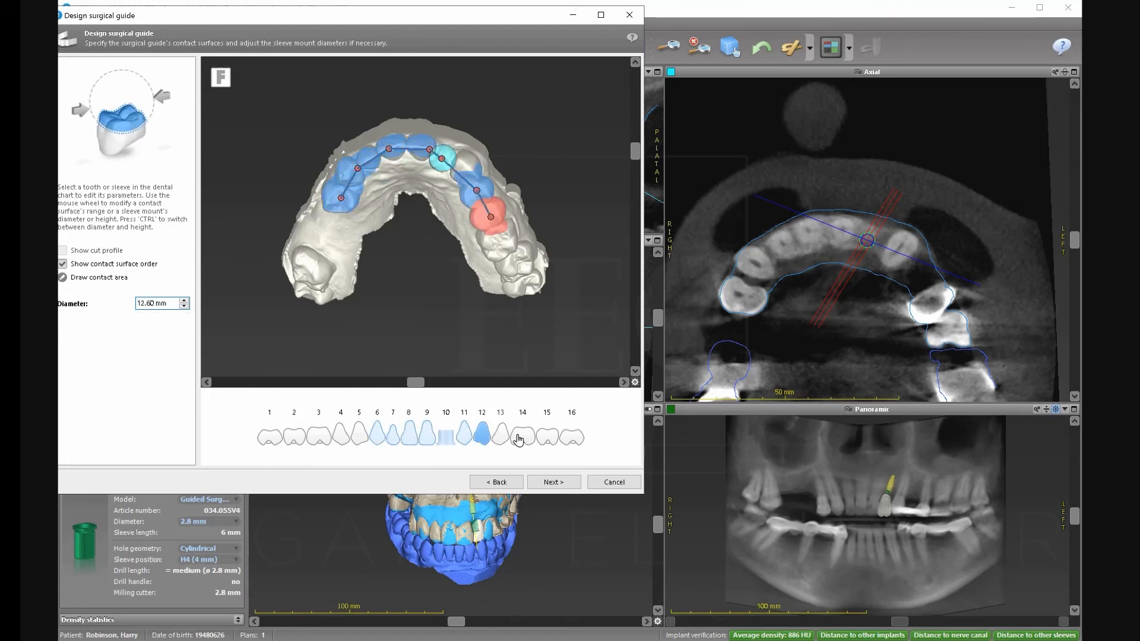
pyautogui.click(361, 437)
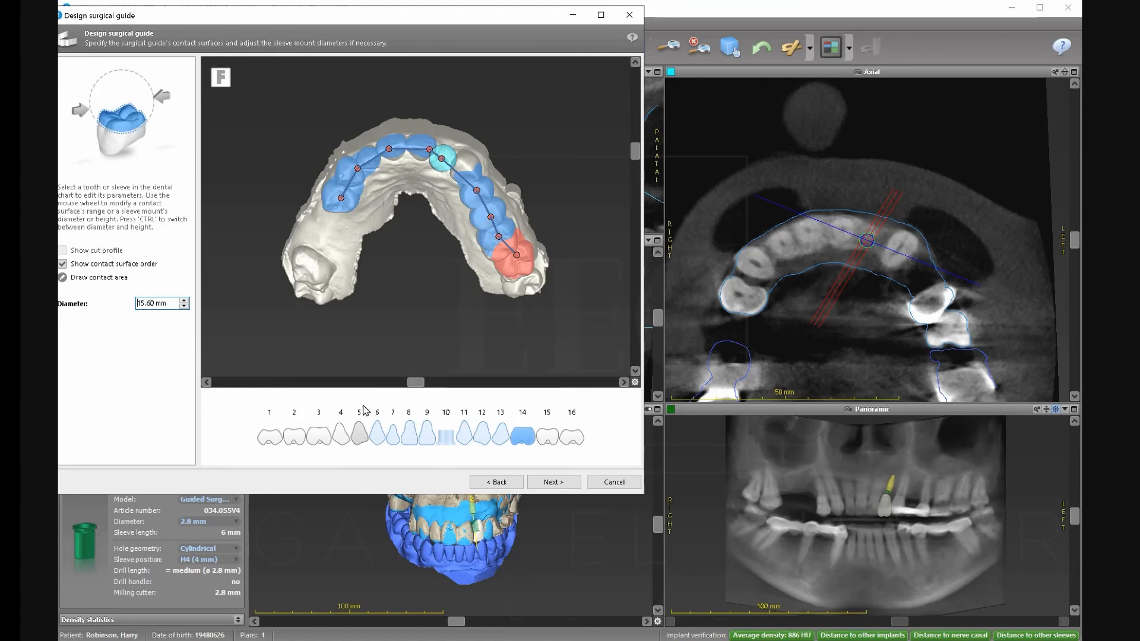
# Check the contact areas on teeth 9, 11–14, 7 and 8.
pyautogui.click(429, 151)
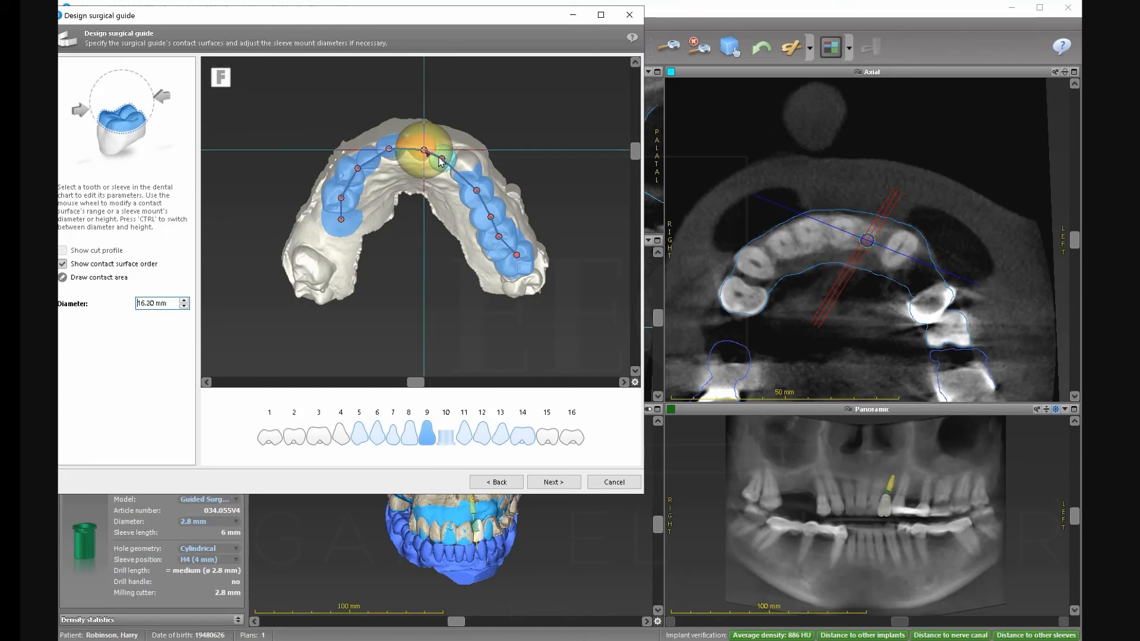
pyautogui.click(478, 192)
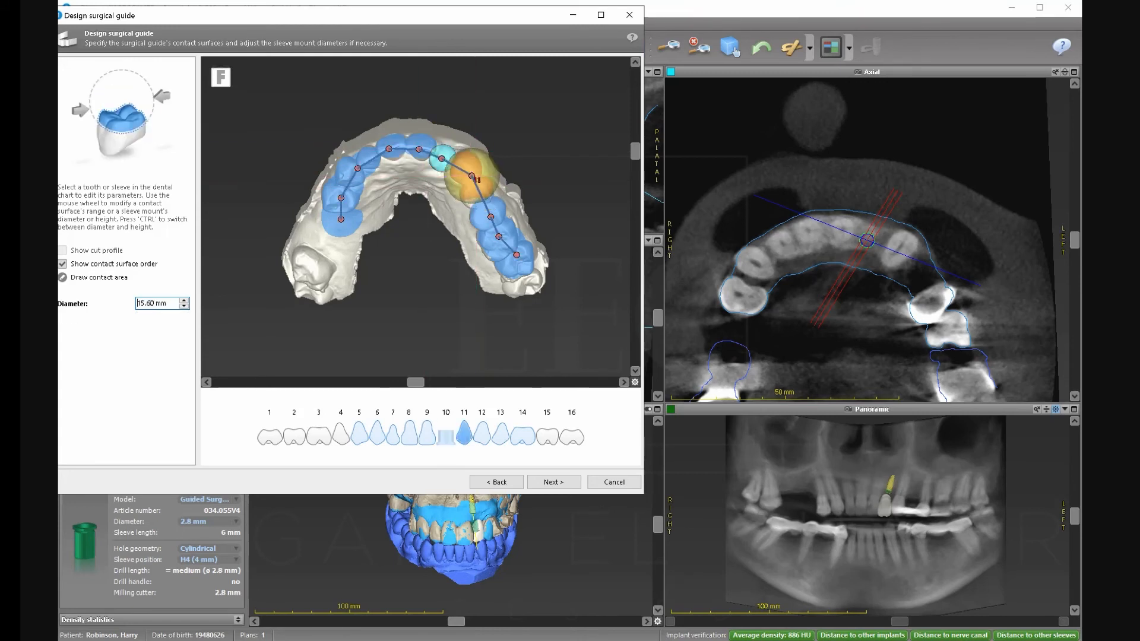
pyautogui.click(492, 218)
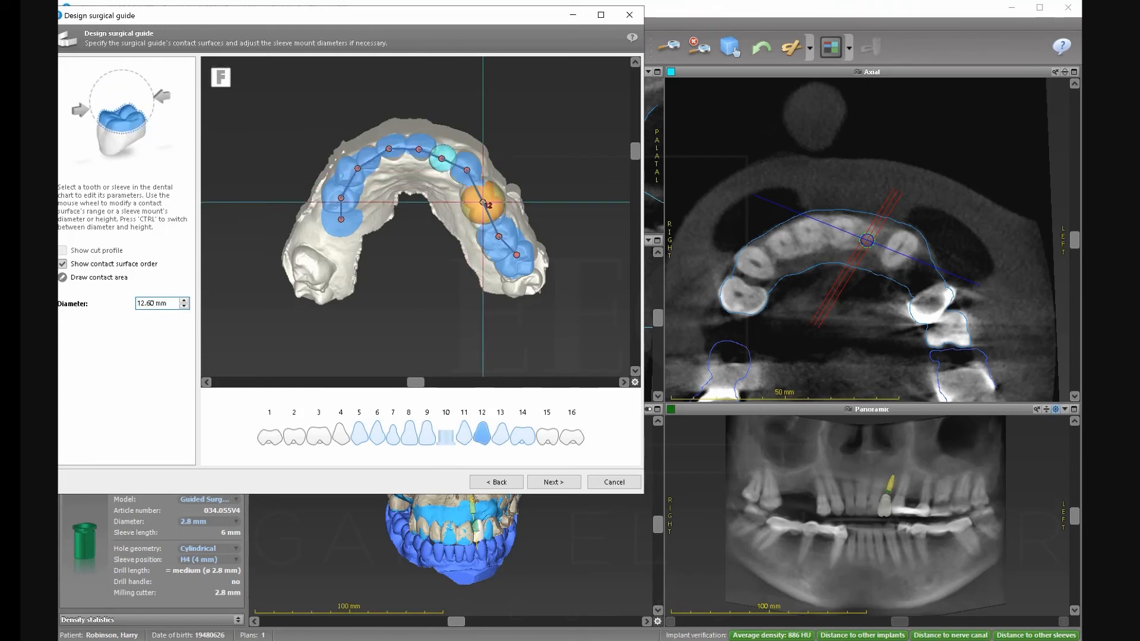
pyautogui.click(493, 223)
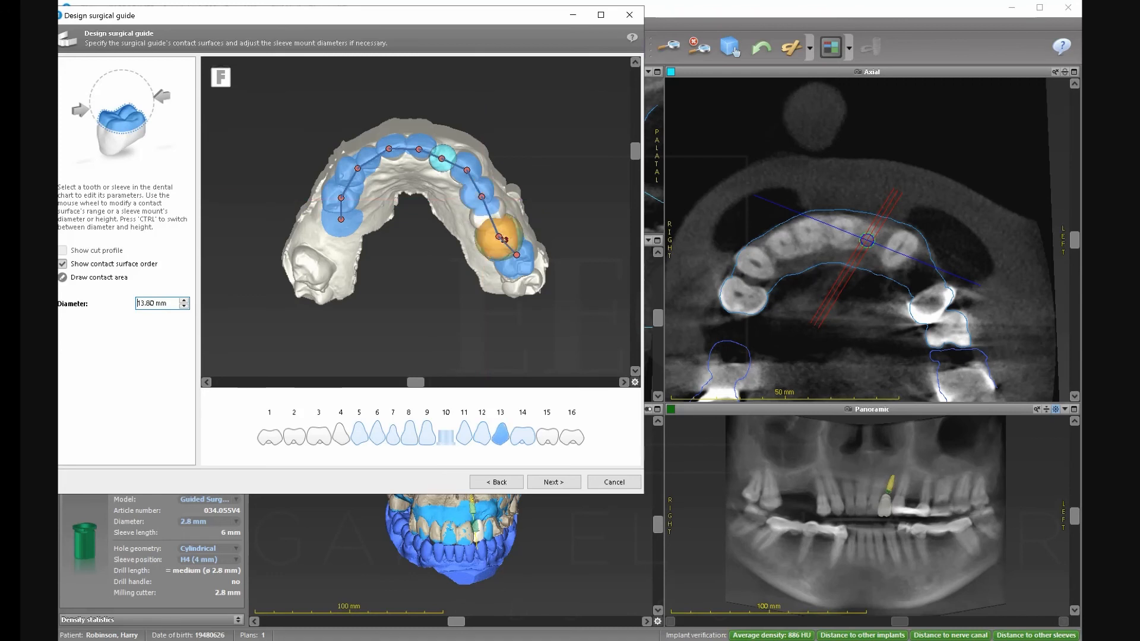
pyautogui.click(516, 252)
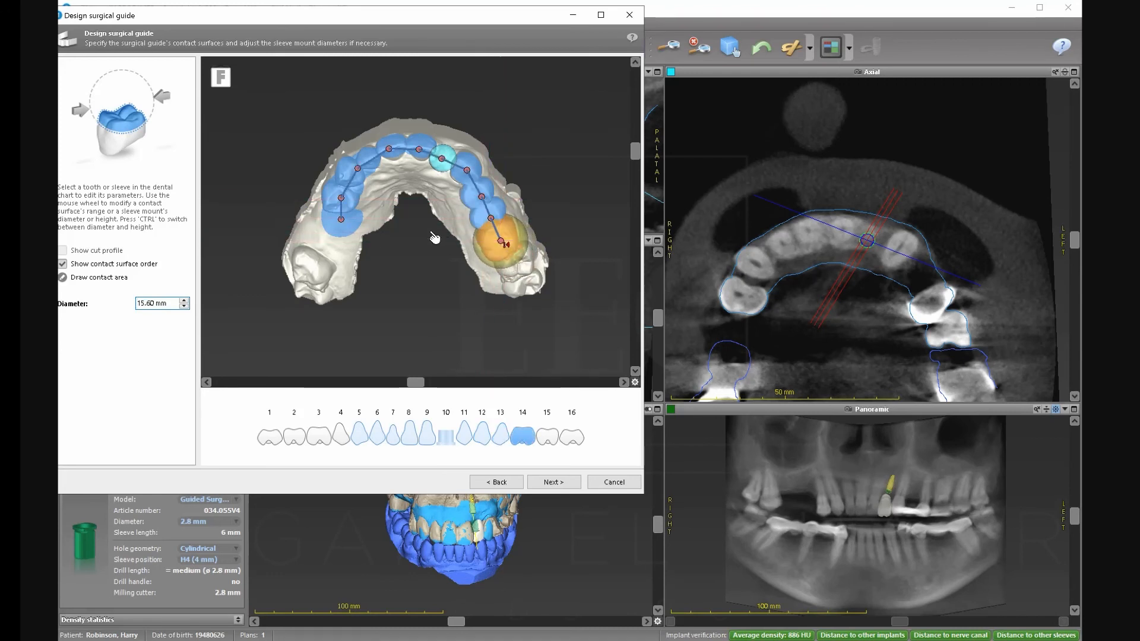
pyautogui.click(361, 171)
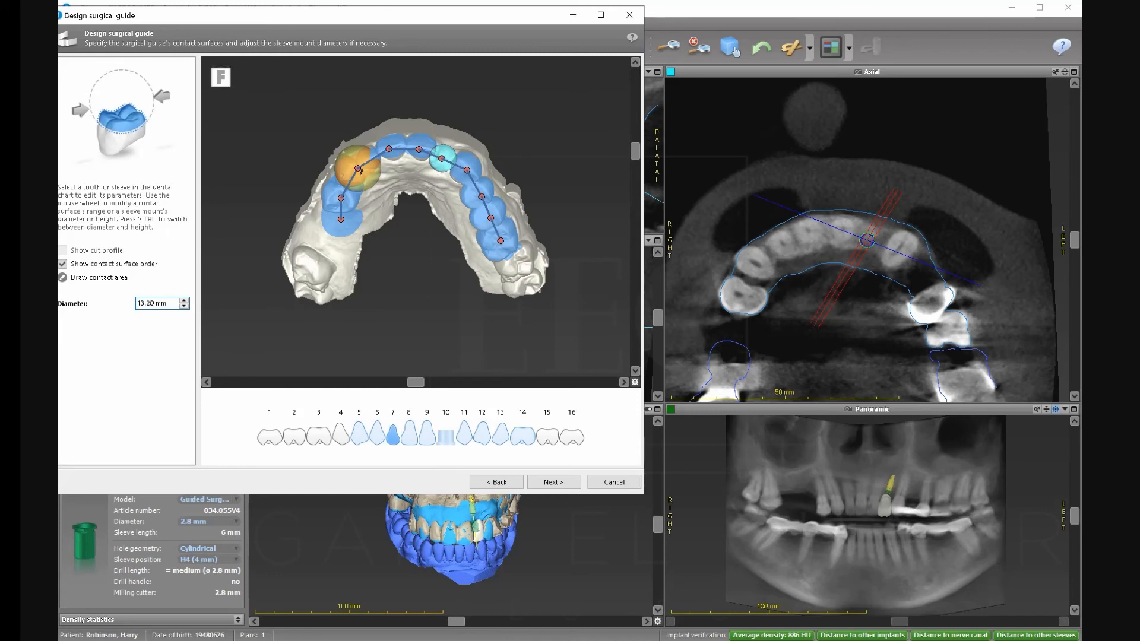
pyautogui.click(395, 148)
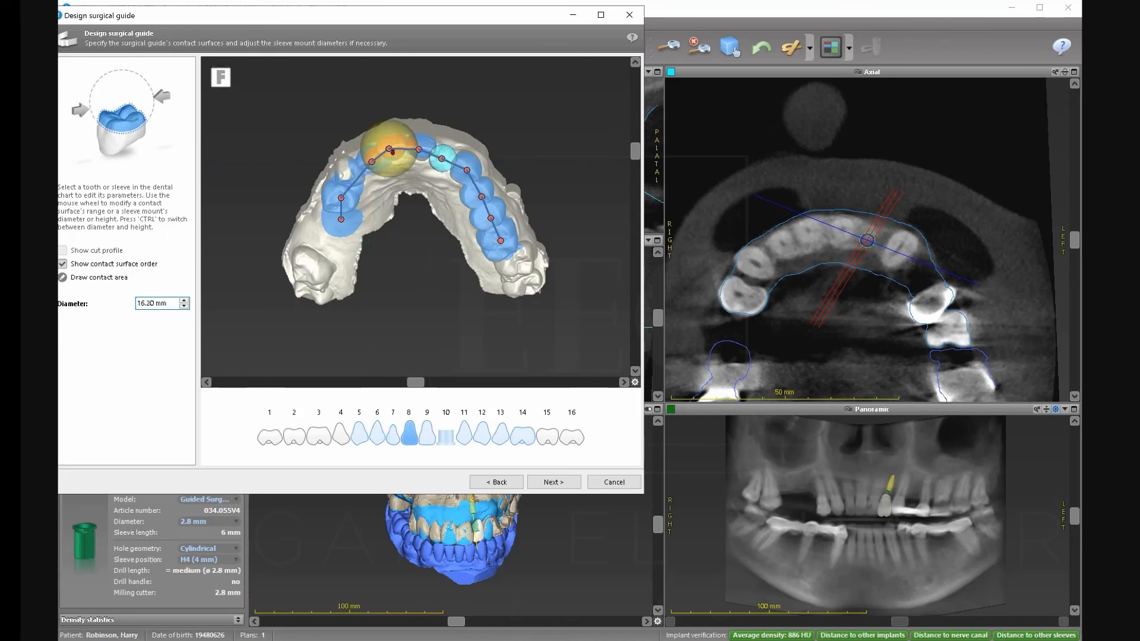
# Adjust the tooth 5 contact area, then build the guide with 0.15 mm offset and 3.00 mm walls.
pyautogui.click(365, 172)
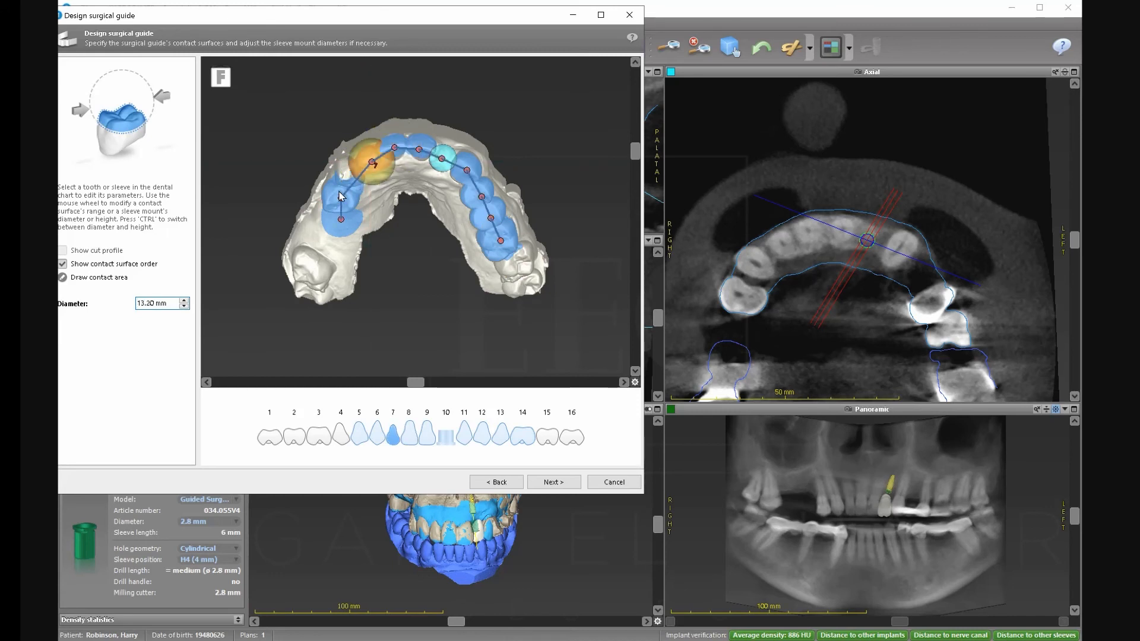
pyautogui.click(341, 196)
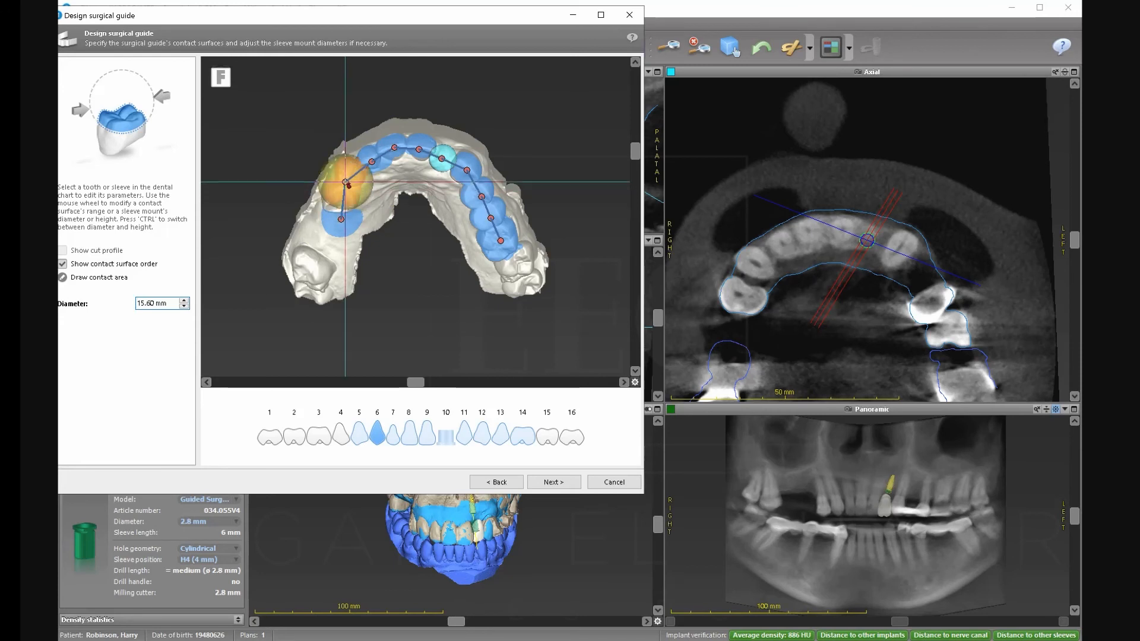
pyautogui.click(344, 221)
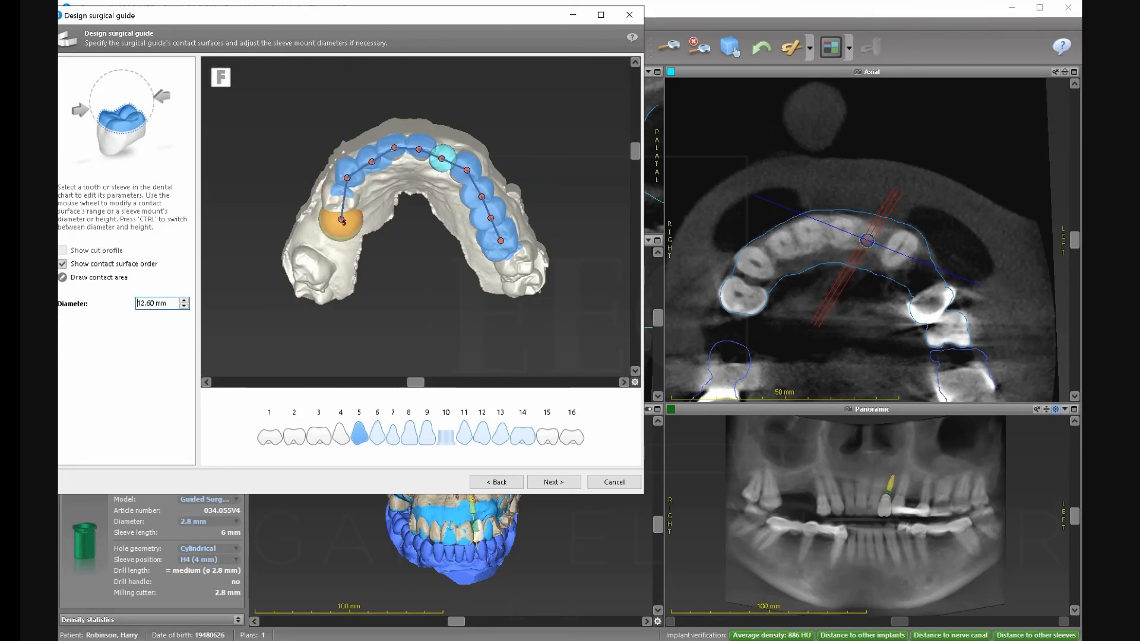
pyautogui.moveTo(341, 219); pyautogui.dragTo(341, 201)
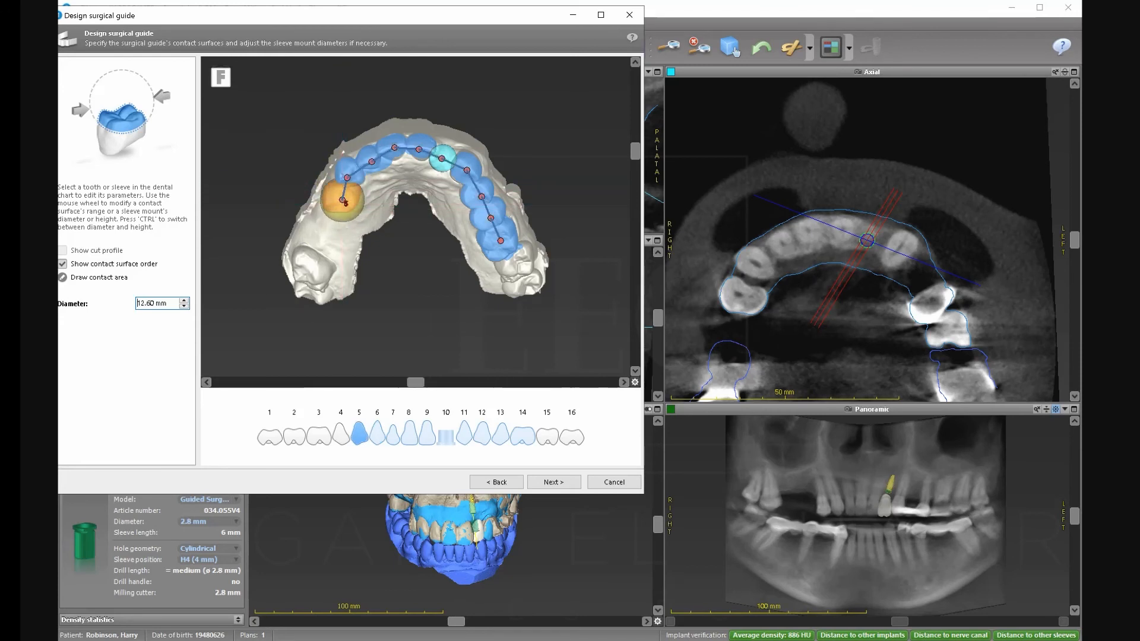
pyautogui.click(543, 482)
pyautogui.click(544, 482)
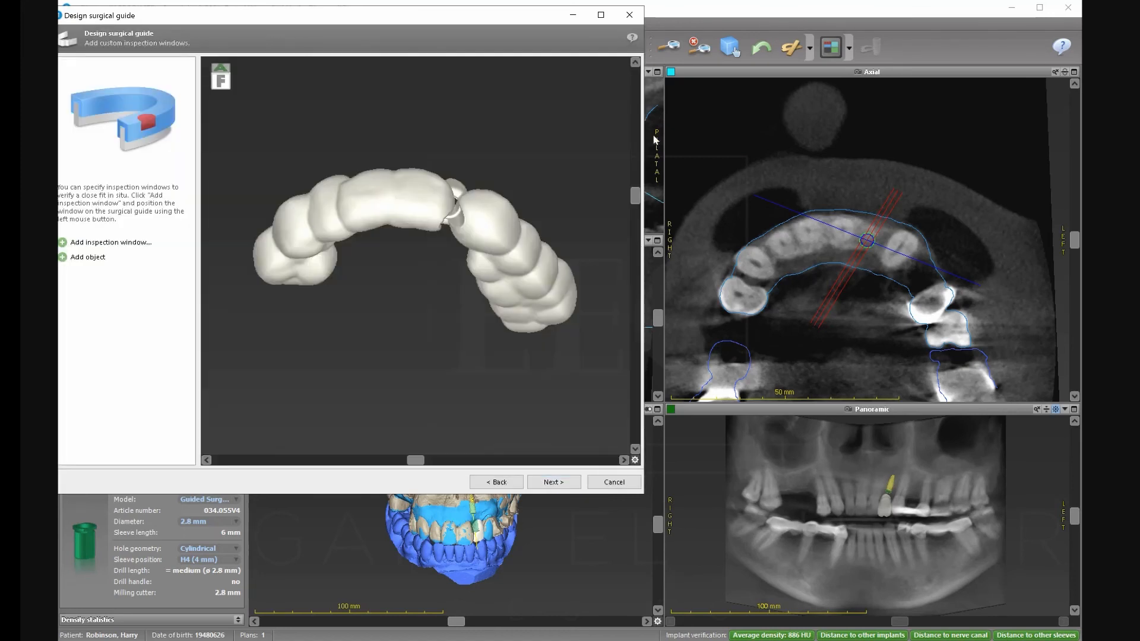
# Tilt the built guide into view and add a first 10.0 × 10.0 mm inspection window.
pyautogui.moveTo(632, 184); pyautogui.dragTo(632, 168)
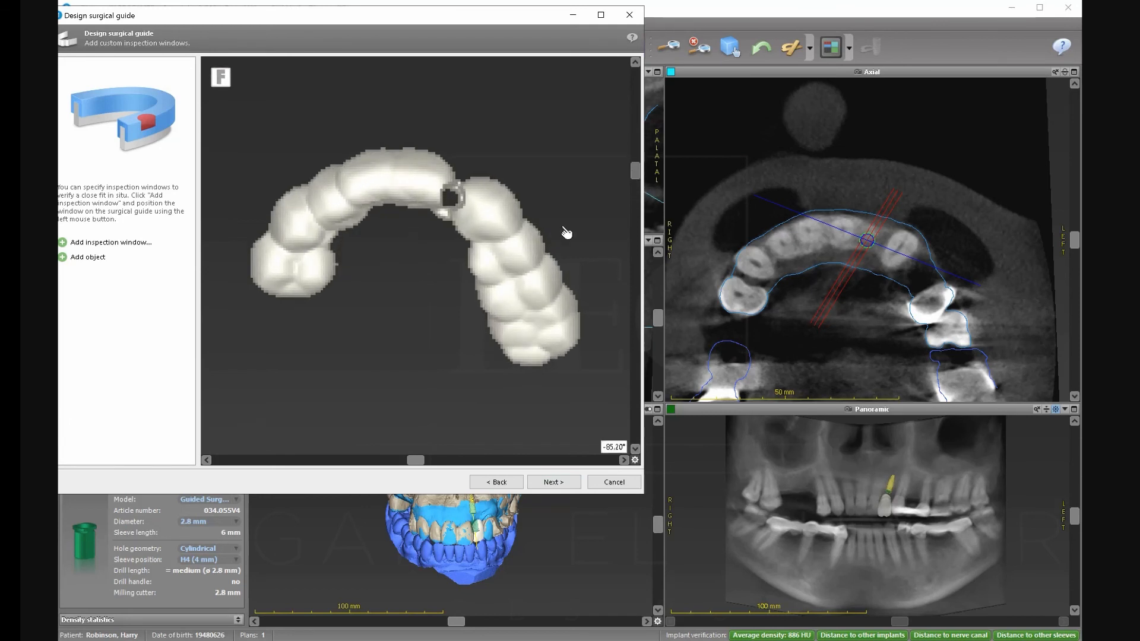
pyautogui.click(107, 243)
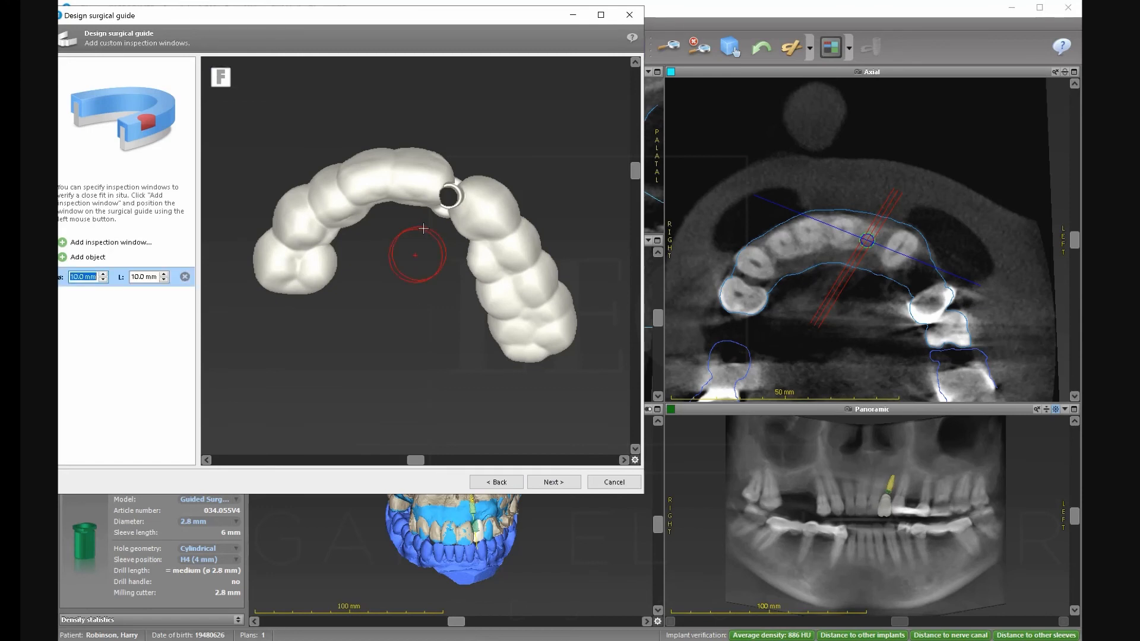
# Cut the first window beside the sleeve, nudge it toward the biting edge, and add a second window.
pyautogui.click(446, 165)
pyautogui.moveTo(634, 173); pyautogui.dragTo(626, 228)
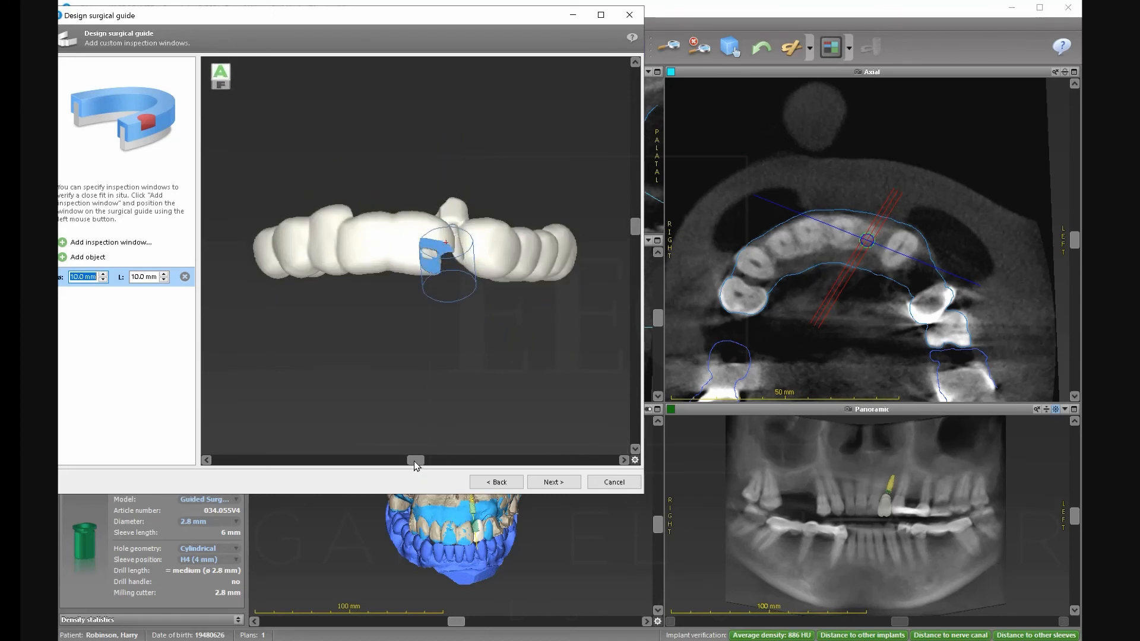
pyautogui.moveTo(364, 467); pyautogui.dragTo(369, 461)
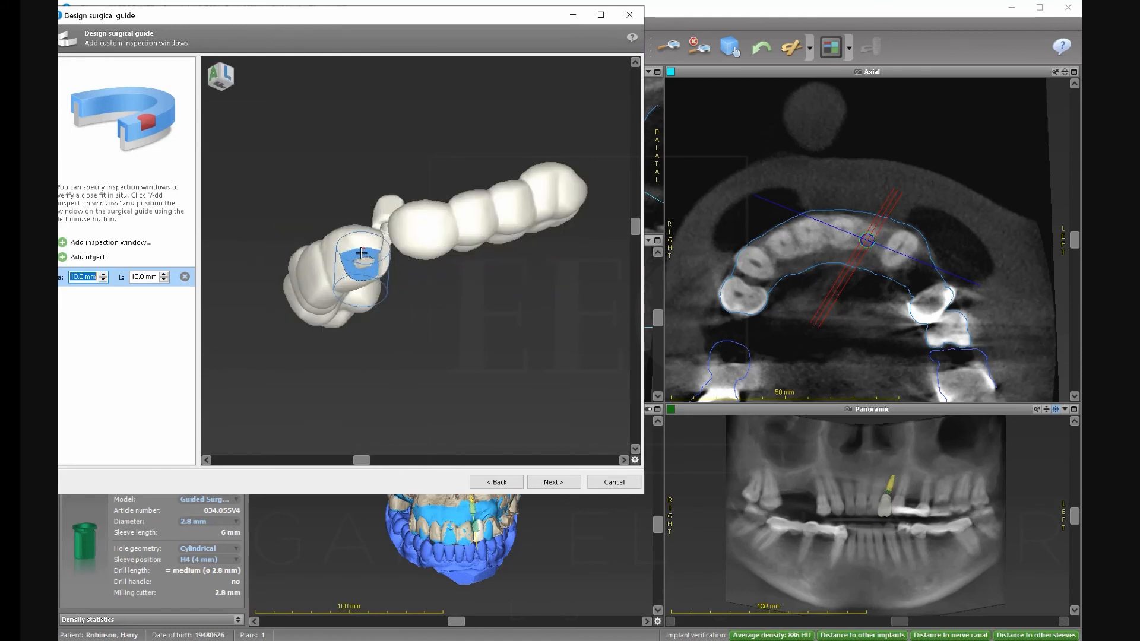
pyautogui.moveTo(361, 243); pyautogui.dragTo(359, 227)
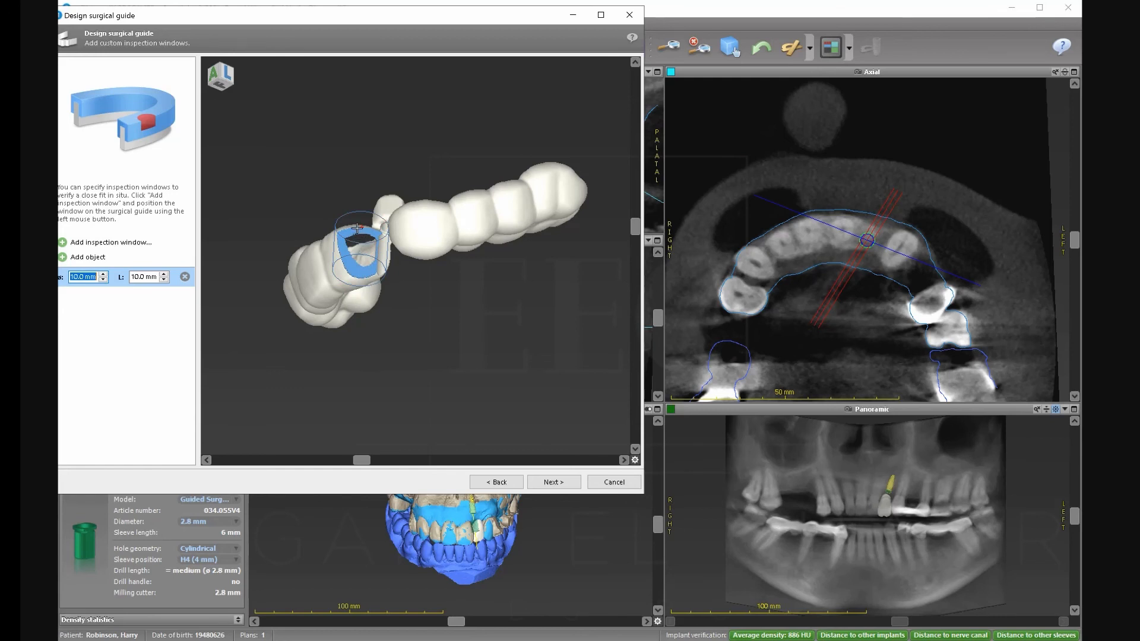
pyautogui.moveTo(360, 227); pyautogui.dragTo(360, 230)
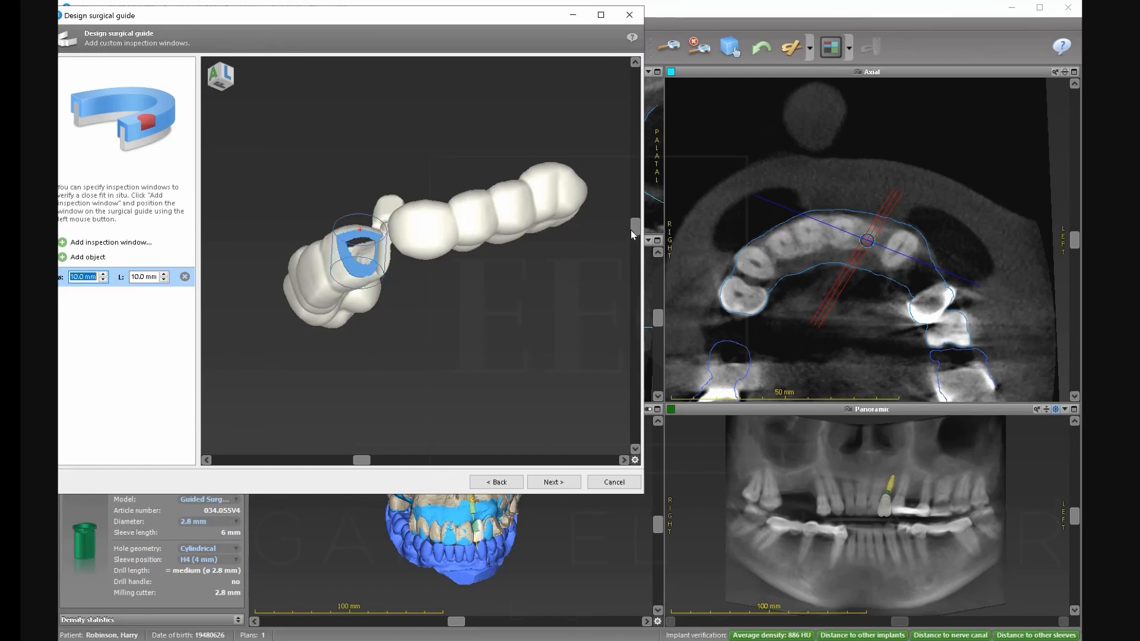
pyautogui.moveTo(634, 231); pyautogui.dragTo(637, 190)
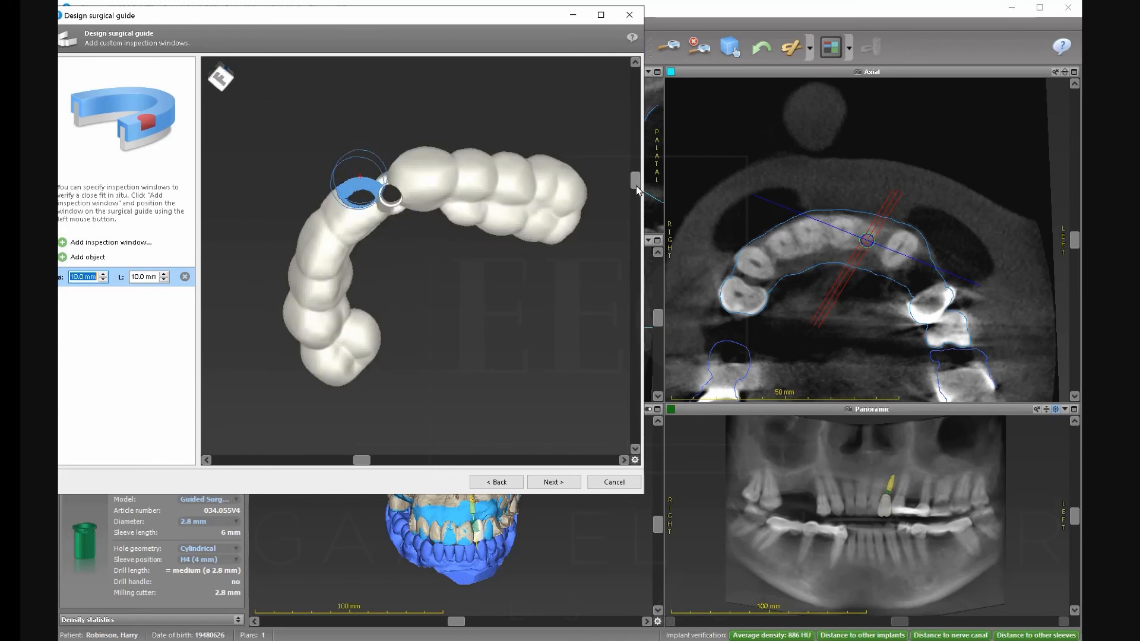
pyautogui.click(73, 244)
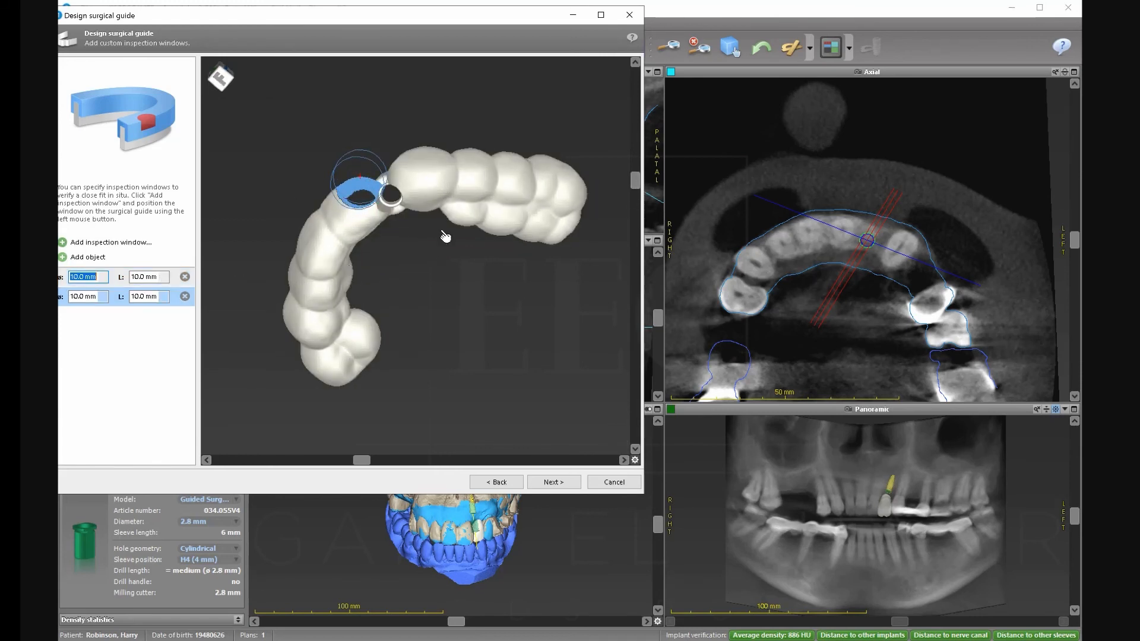
# Place the 12.0 × 10.0 mm second window on the front teeth, on the sleeve's other side.
pyautogui.moveTo(419, 254); pyautogui.dragTo(402, 159)
pyautogui.moveTo(636, 180); pyautogui.dragTo(619, 241)
pyautogui.scroll(1, 406, 235)
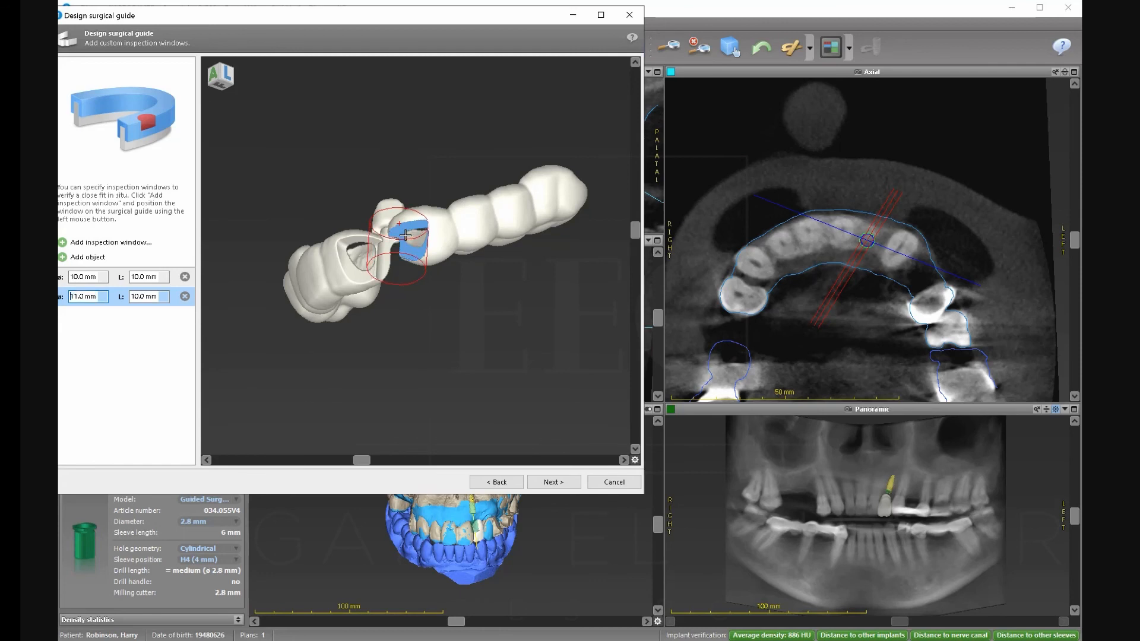
pyautogui.scroll(1, 405, 235)
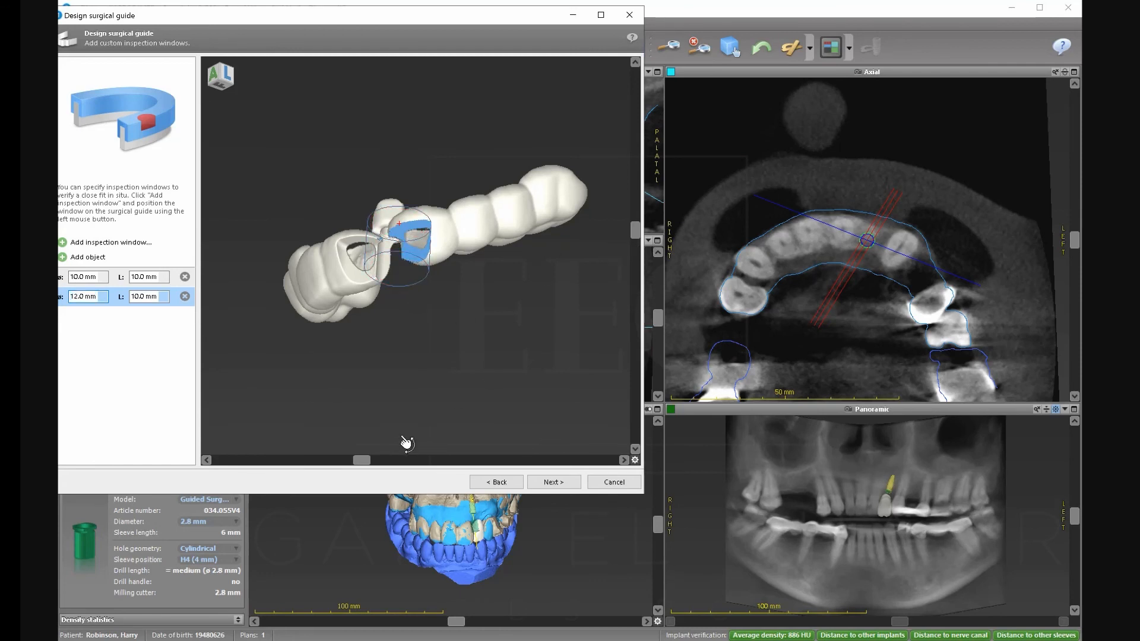
pyautogui.moveTo(361, 460); pyautogui.dragTo(386, 461)
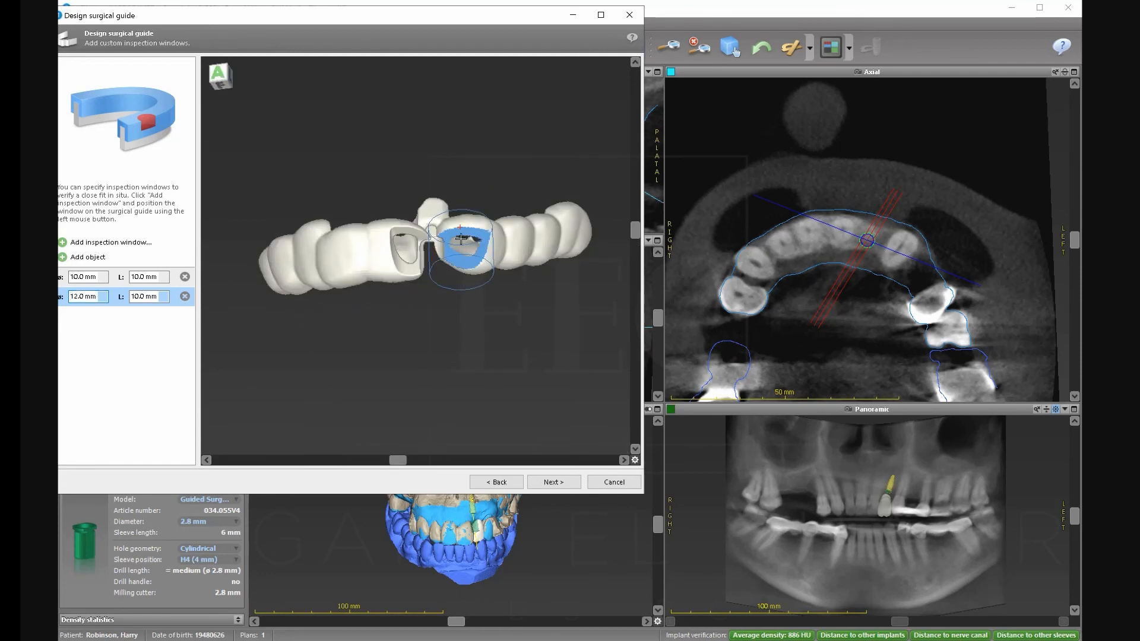
pyautogui.moveTo(461, 231); pyautogui.dragTo(462, 223)
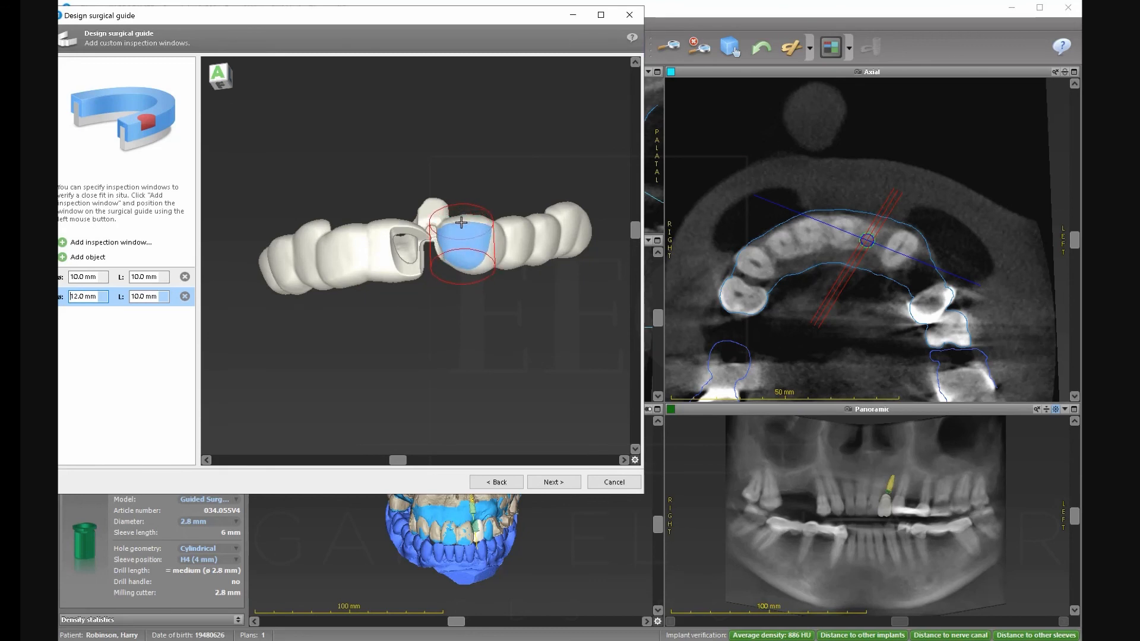
pyautogui.moveTo(635, 227); pyautogui.dragTo(635, 170)
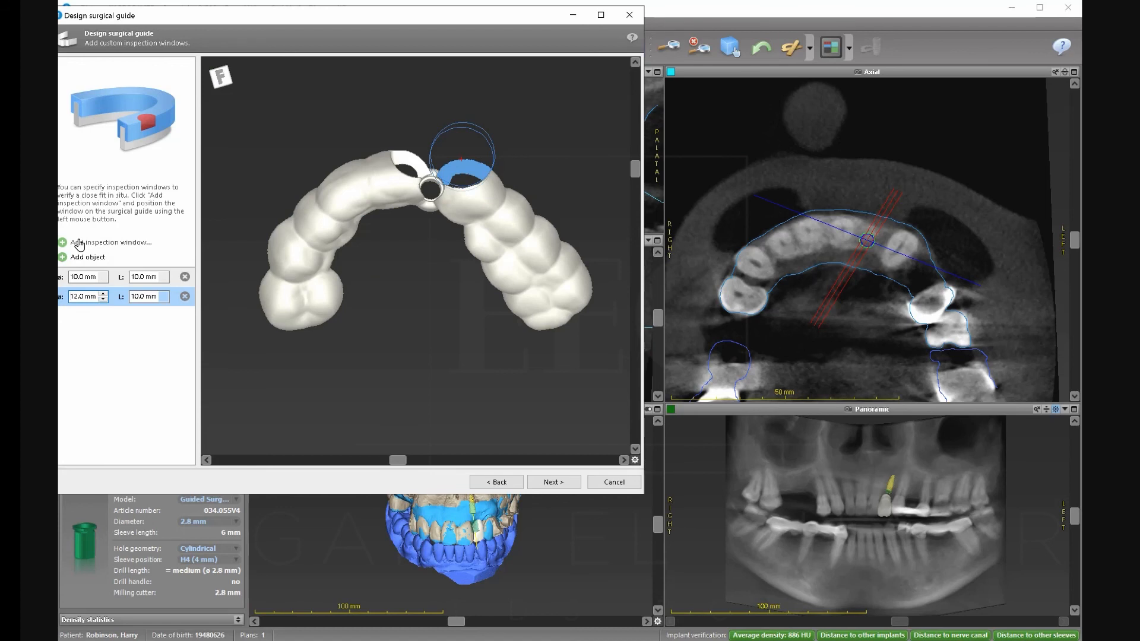
# Add three more 10.0 mm windows on the guide's right side and left end toward the back teeth.
pyautogui.click(79, 243)
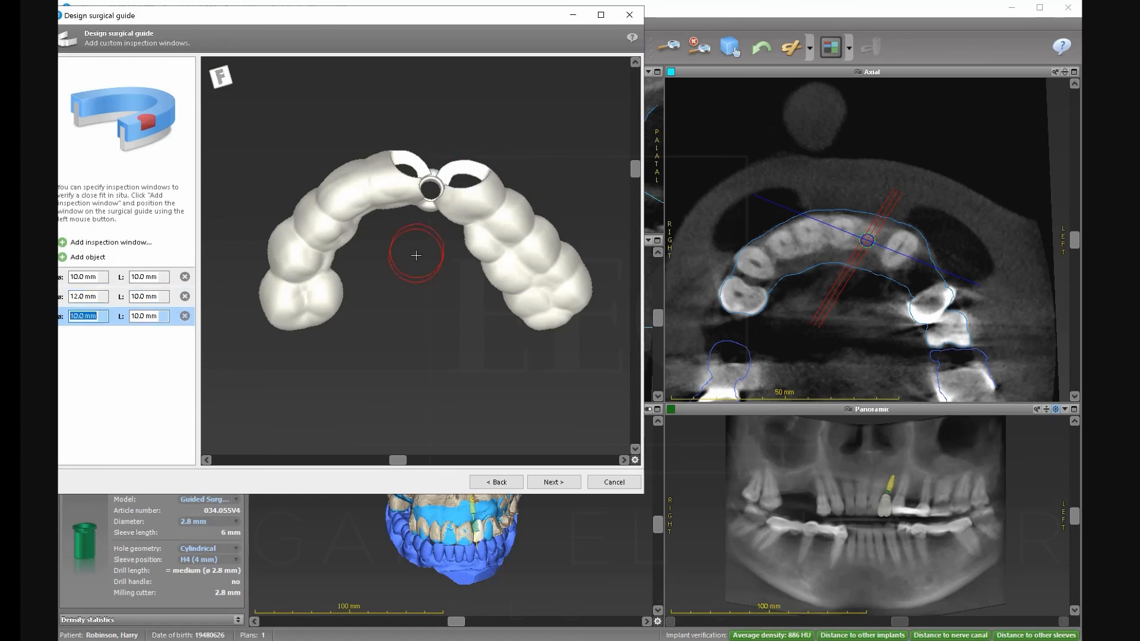
pyautogui.click(578, 263)
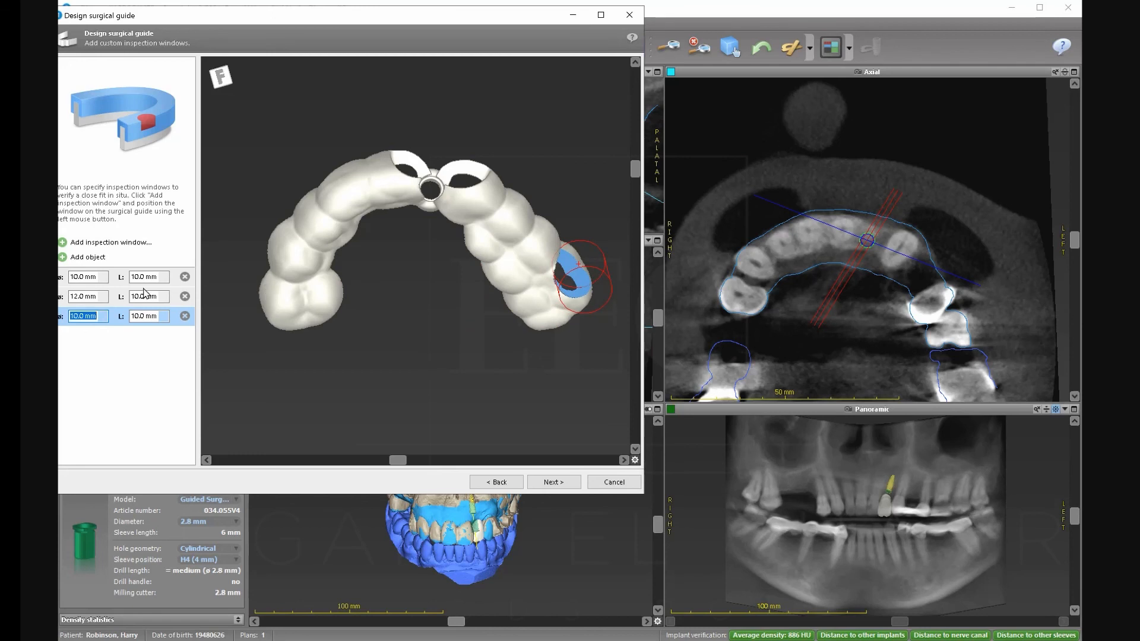
pyautogui.click(113, 243)
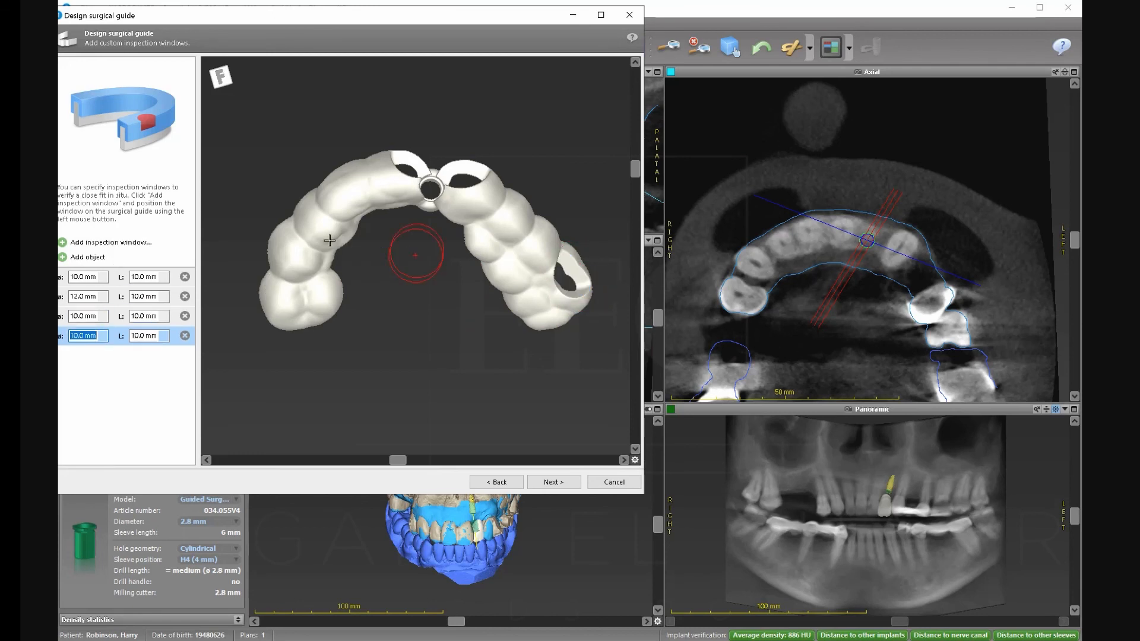
pyautogui.click(121, 243)
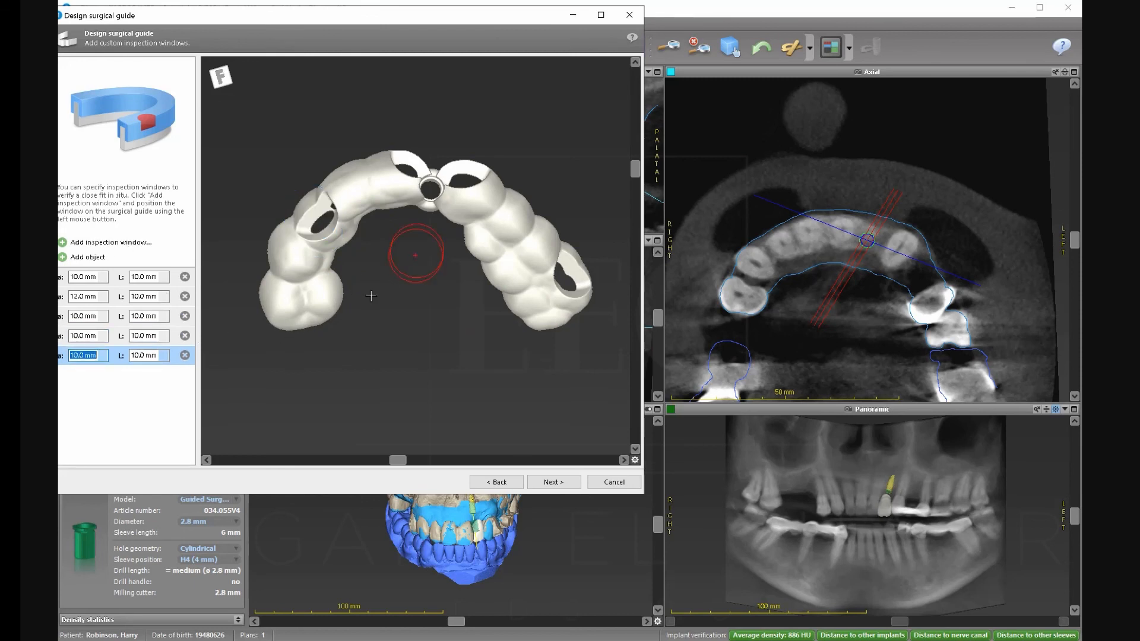
pyautogui.moveTo(283, 303); pyautogui.dragTo(271, 274)
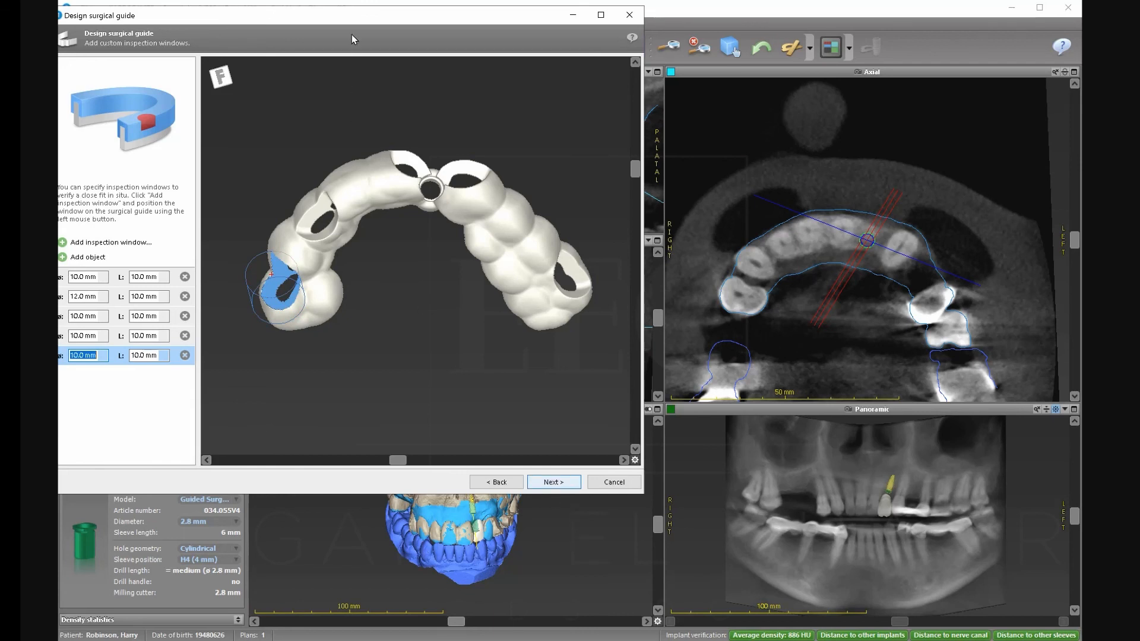
pyautogui.moveTo(353, 19); pyautogui.dragTo(376, 19)
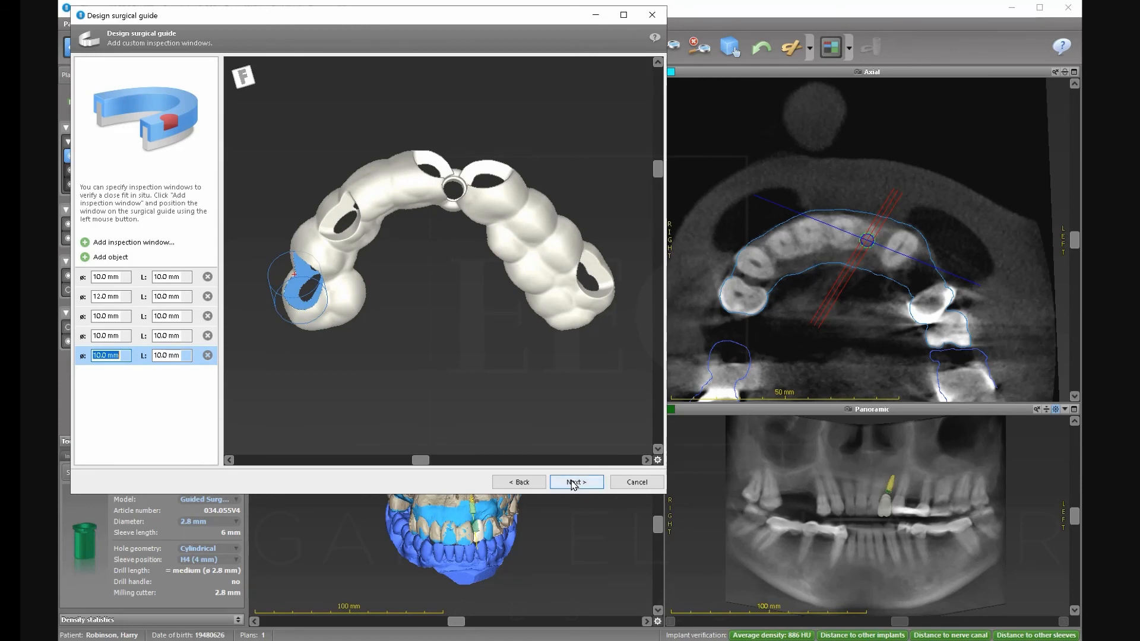
# Move on to labelling and add a Patient name preset label.
pyautogui.click(574, 482)
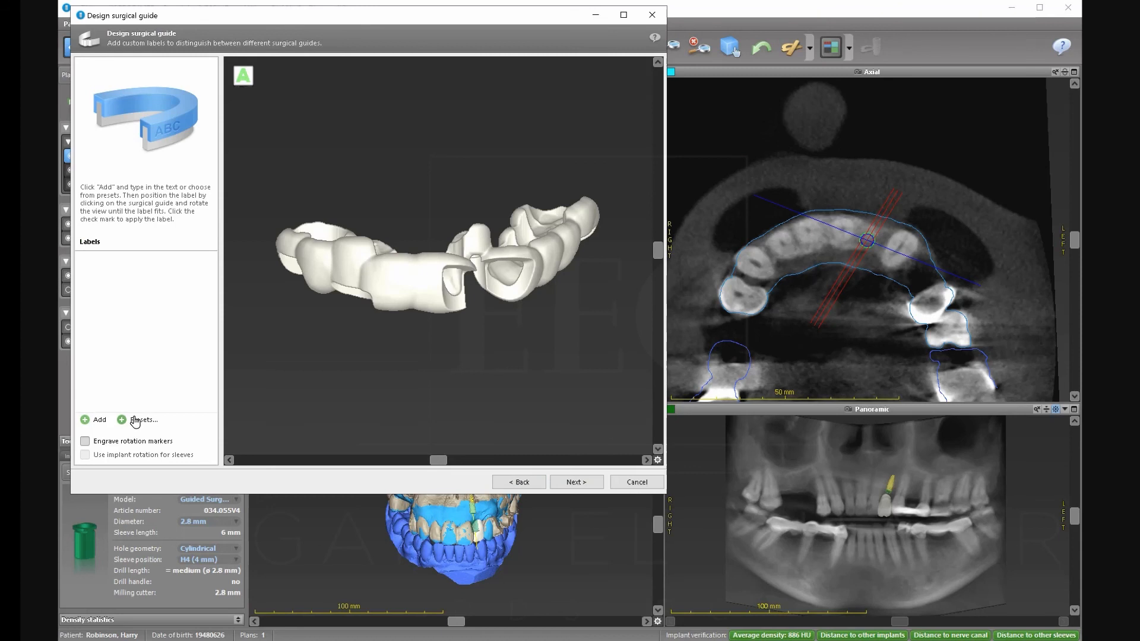
pyautogui.click(135, 420)
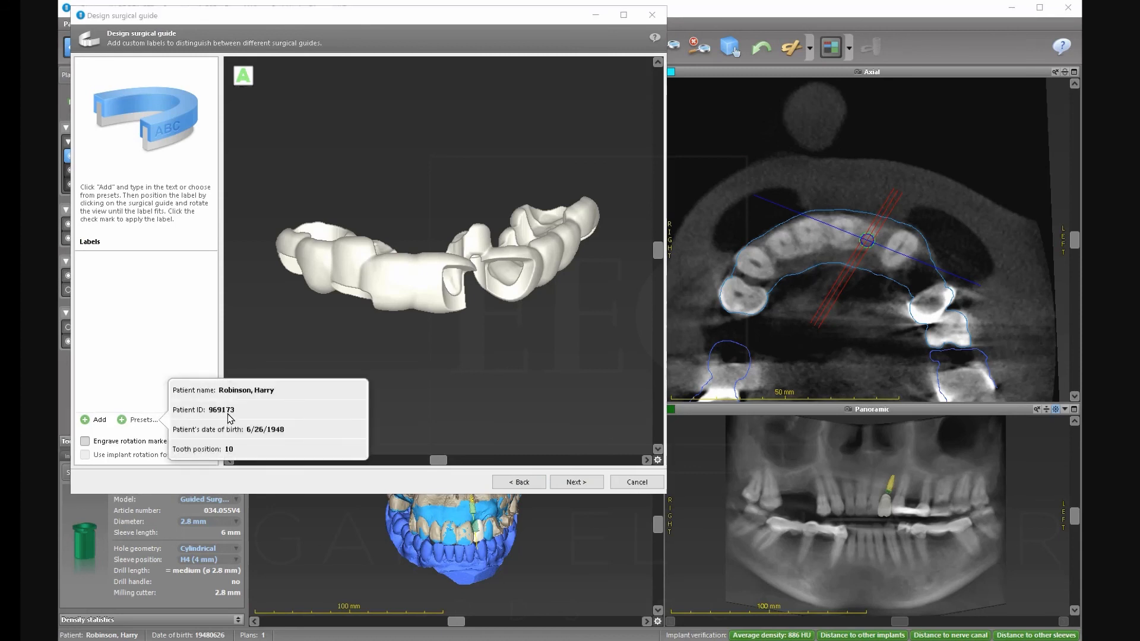
pyautogui.click(283, 398)
pyautogui.click(142, 262)
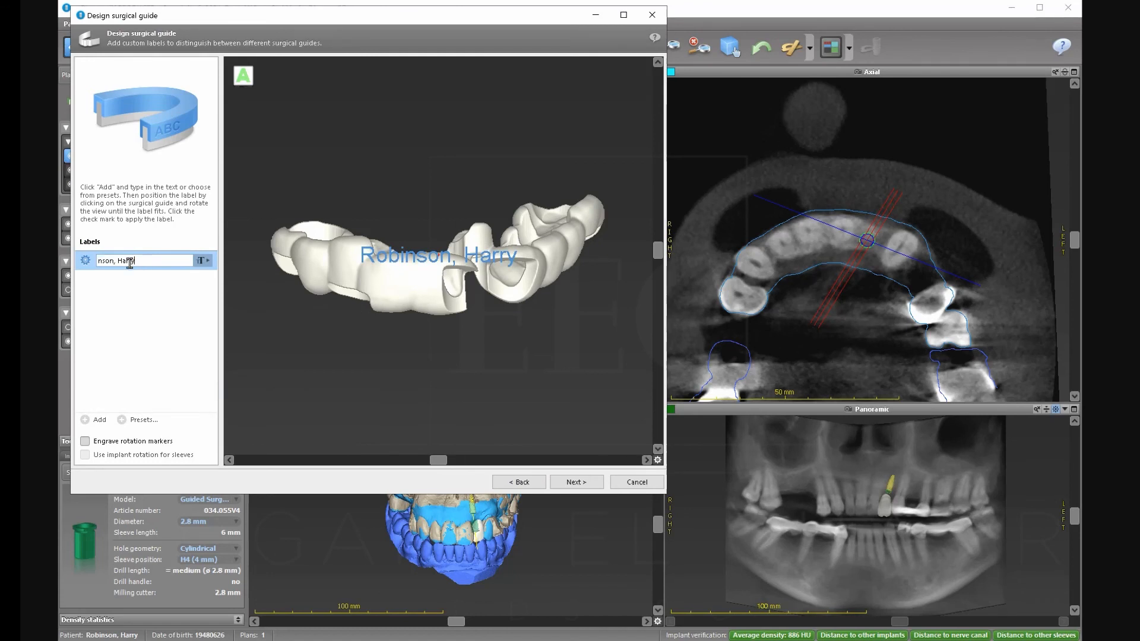
# Shrink the label, delete the surname, and fix it onto the guide's front.
pyautogui.moveTo(385, 250); pyautogui.dragTo(402, 253)
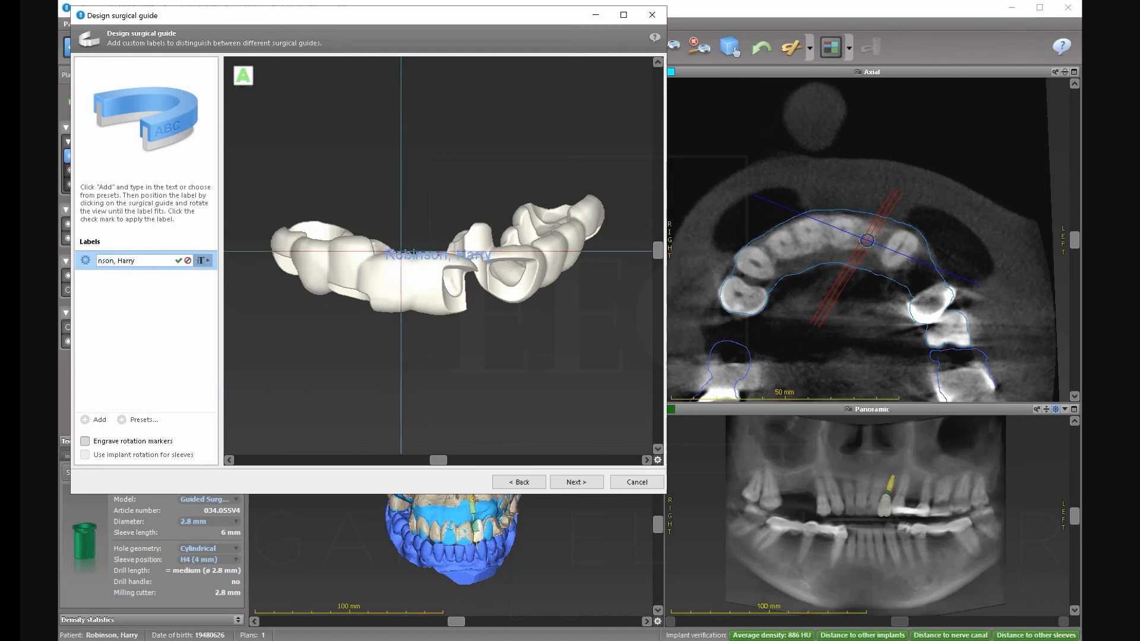
pyautogui.click(360, 265)
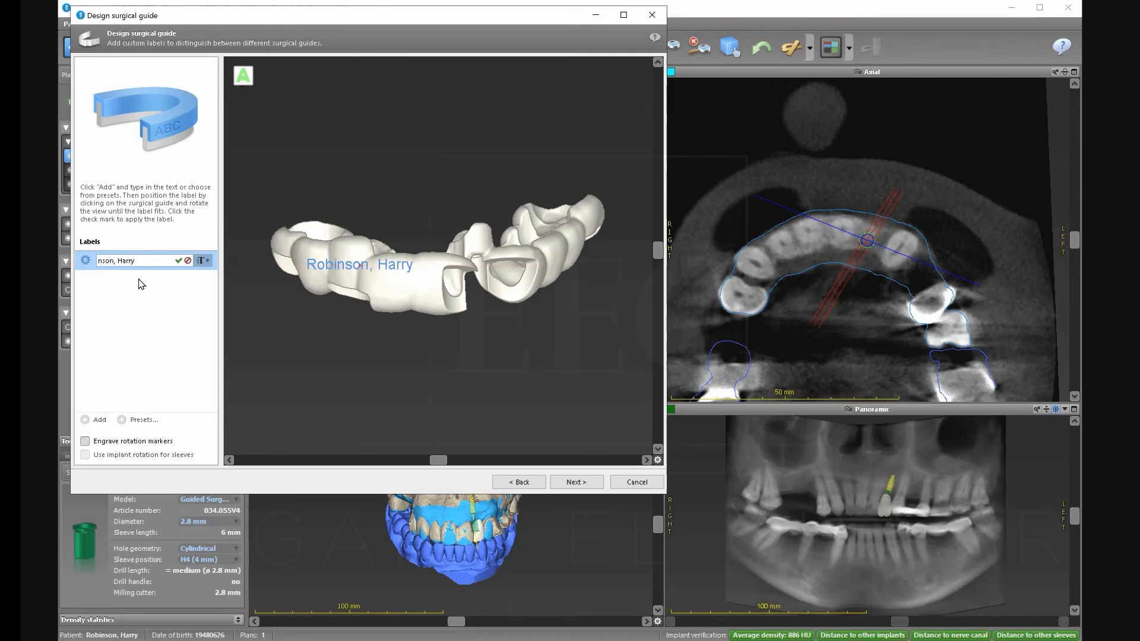
pyautogui.press('BackSpace')
pyautogui.press('BackSpace')
pyautogui.press('BackSpace')
pyautogui.press('BackSpace')
pyautogui.press('BackSpace')
pyautogui.press('BackSpace')
pyautogui.press('BackSpace')
pyautogui.press('BackSpace')
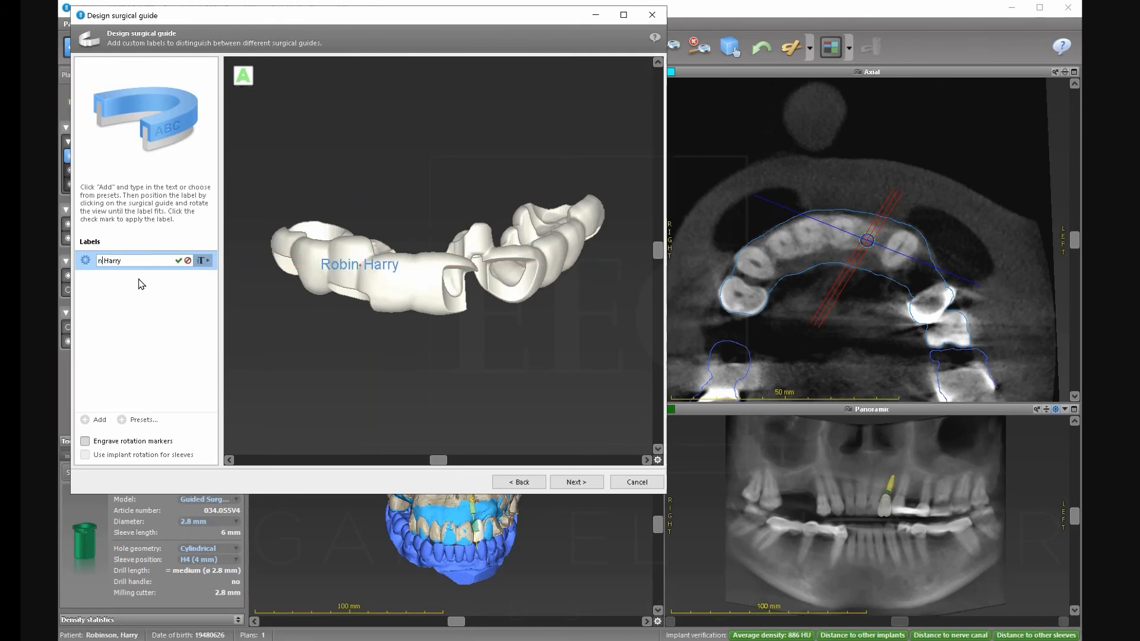
pyautogui.press('BackSpace')
pyautogui.press('BackSpace')
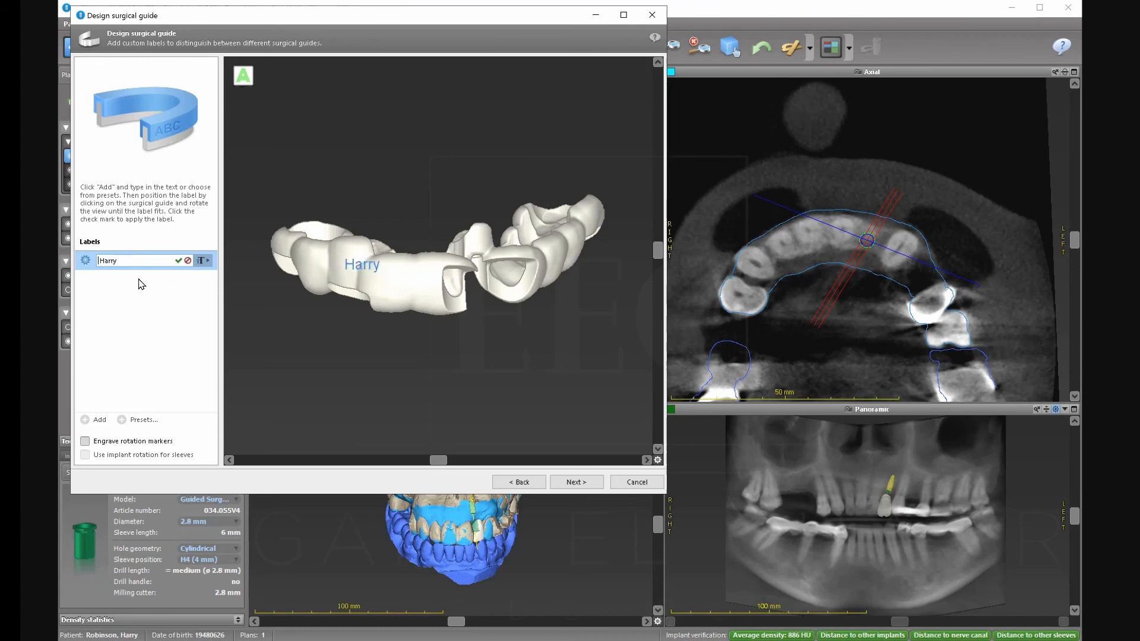
pyautogui.click(409, 280)
# Enable engraving of rotation markers on the guide.
pyautogui.click(118, 444)
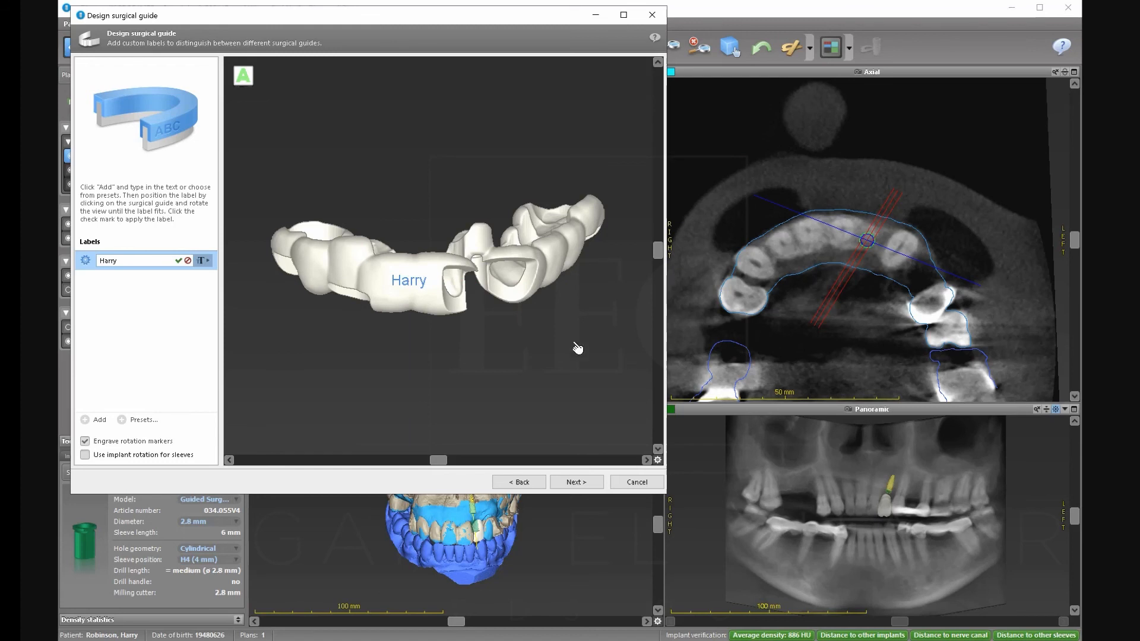
pyautogui.moveTo(660, 254); pyautogui.dragTo(486, 183)
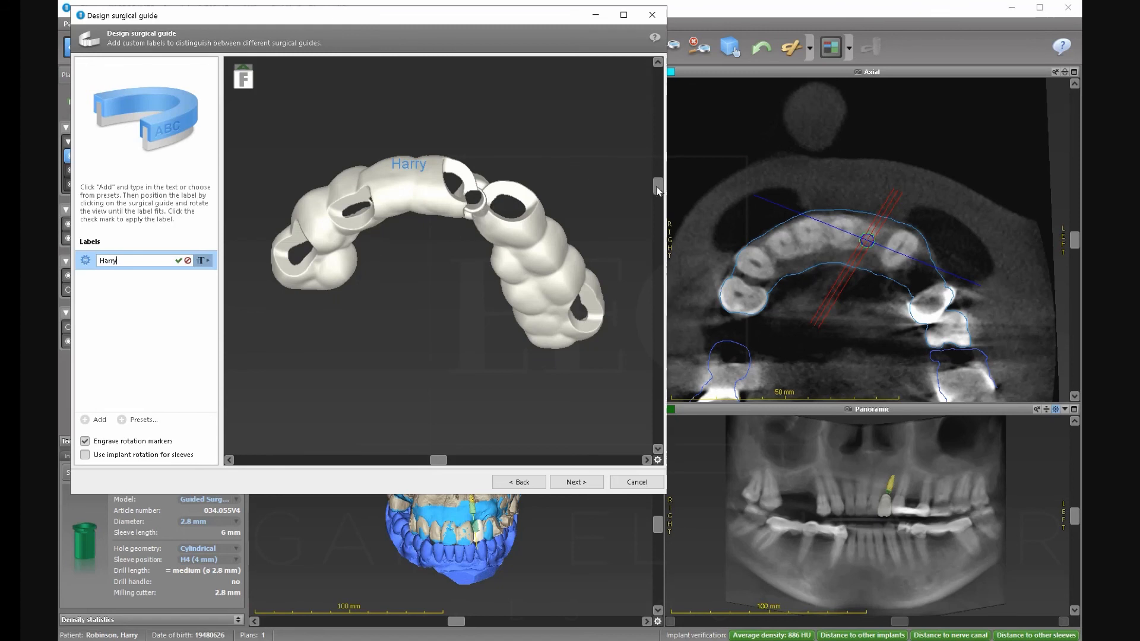
pyautogui.moveTo(658, 187); pyautogui.dragTo(660, 243)
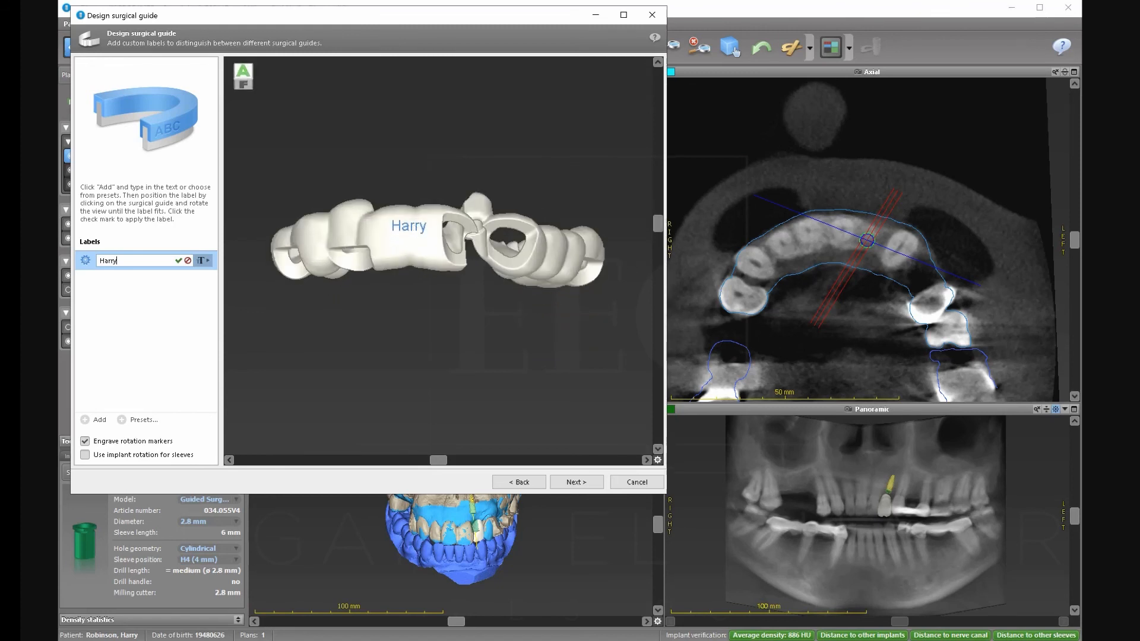
# Generate the final labelled guide and apply it to the plan as Surgical guide 1.
pyautogui.click(565, 482)
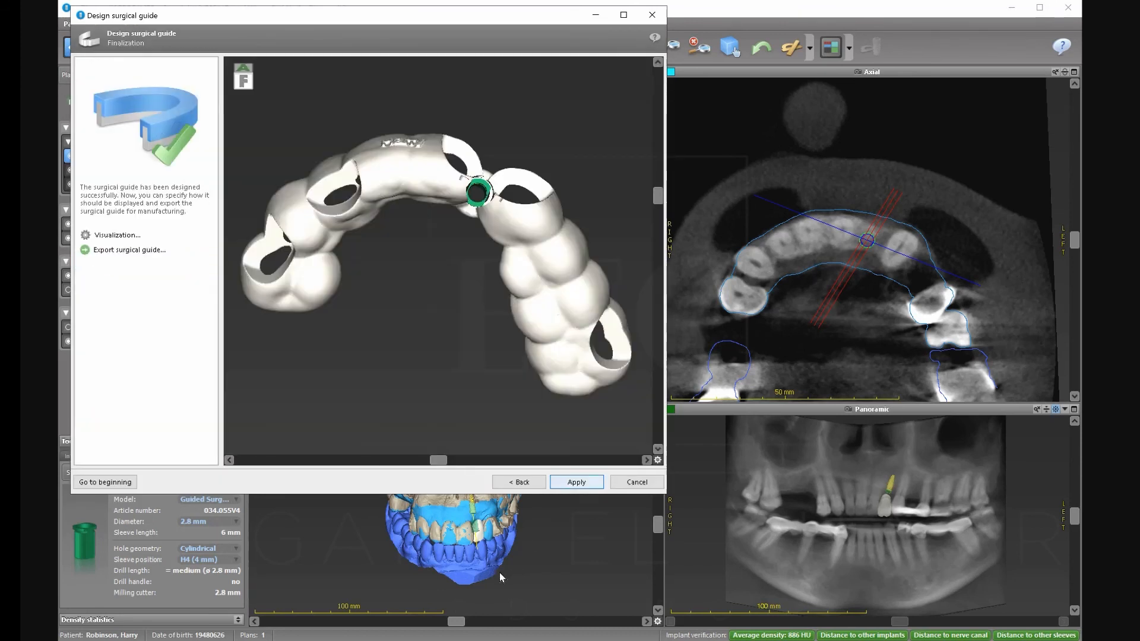
pyautogui.click(571, 482)
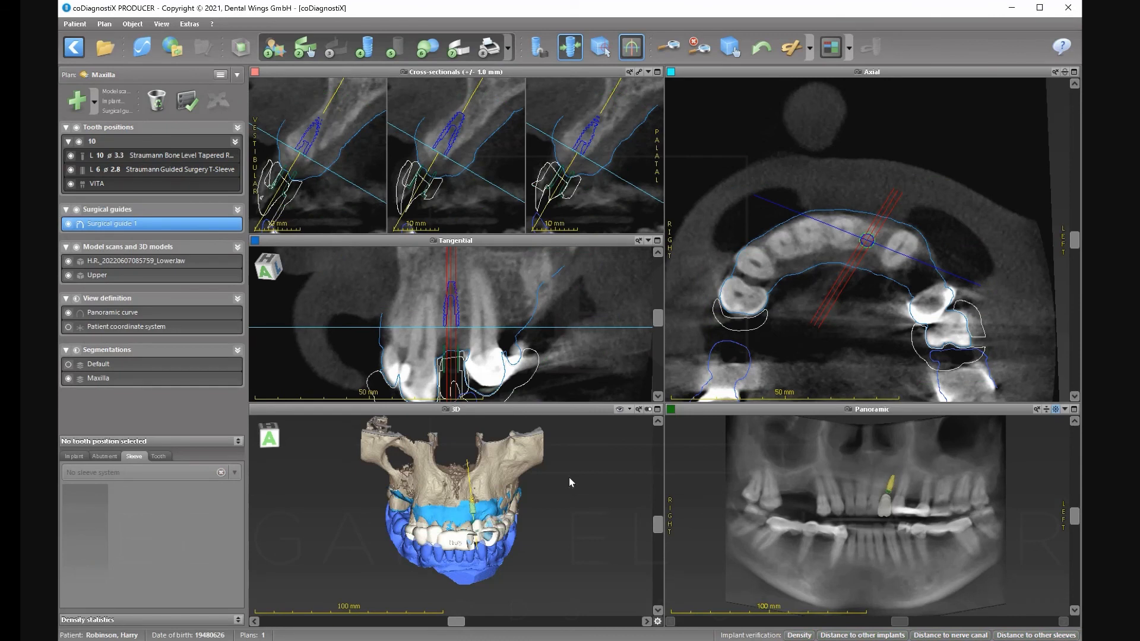
# Maximize the 3D view and rotate the seated guide back to the frontal view.
pyautogui.click(657, 409)
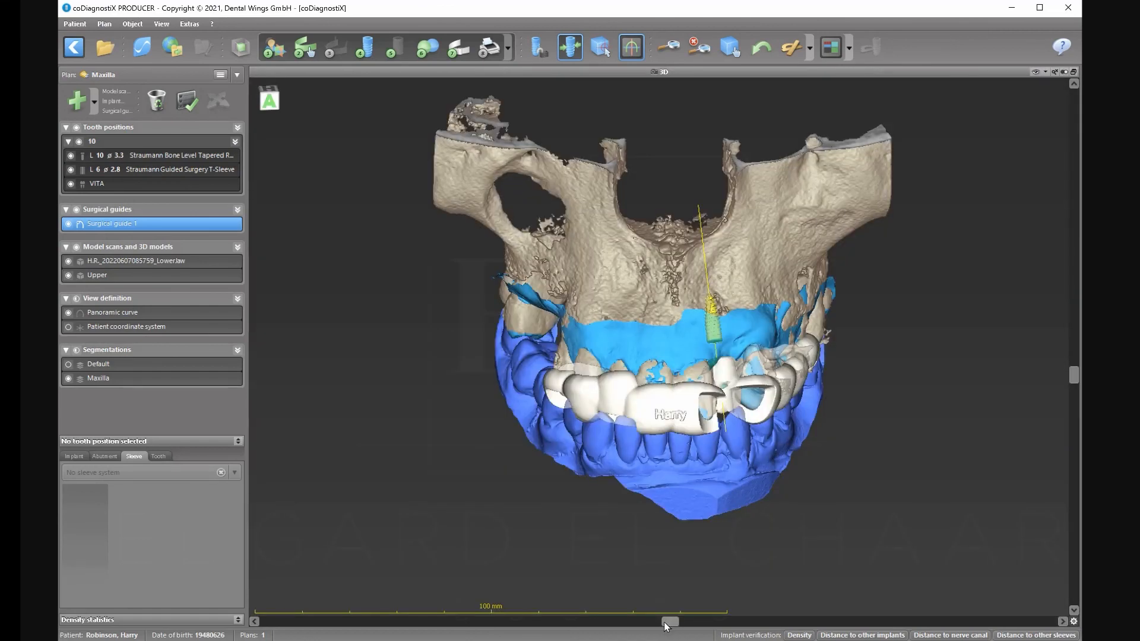
pyautogui.moveTo(668, 621); pyautogui.dragTo(599, 627)
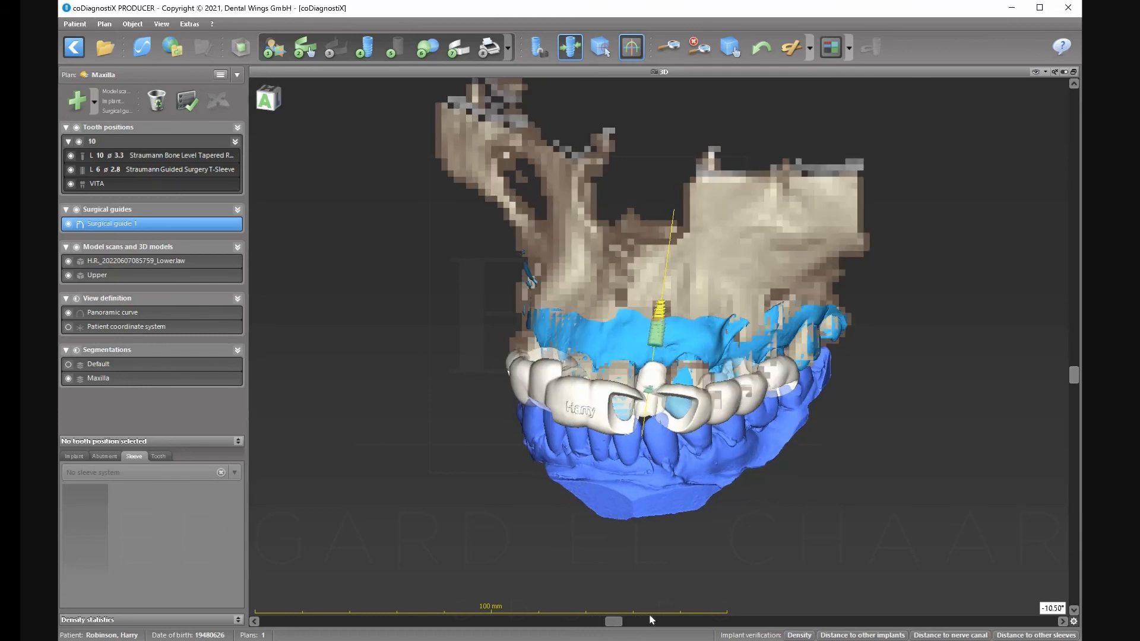
pyautogui.click(653, 621)
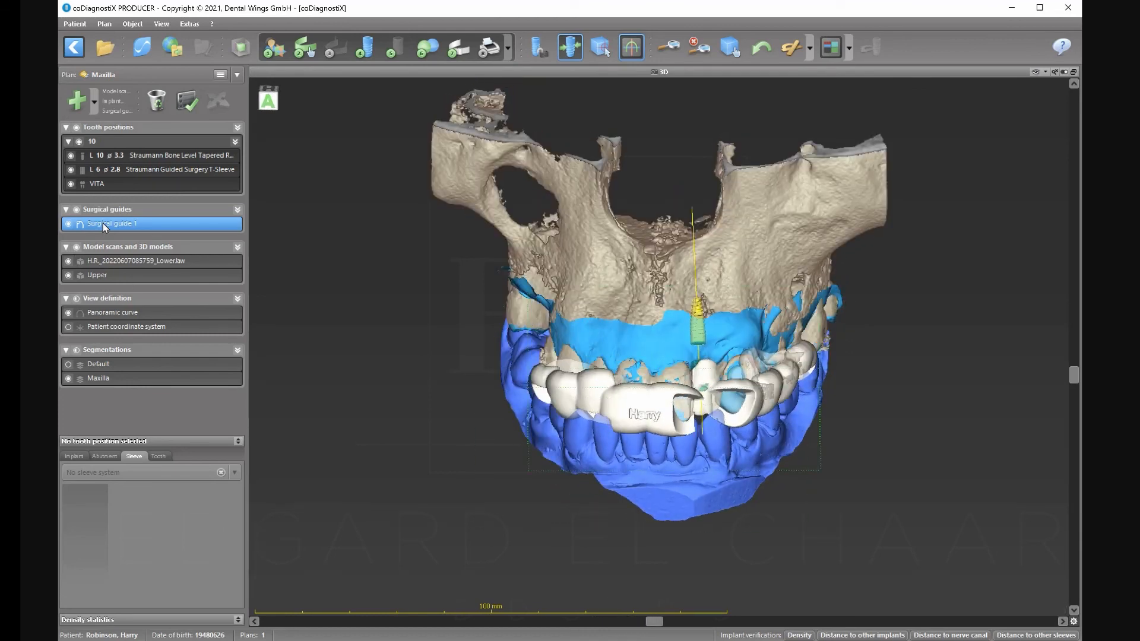
pyautogui.doubleClick(102, 223)
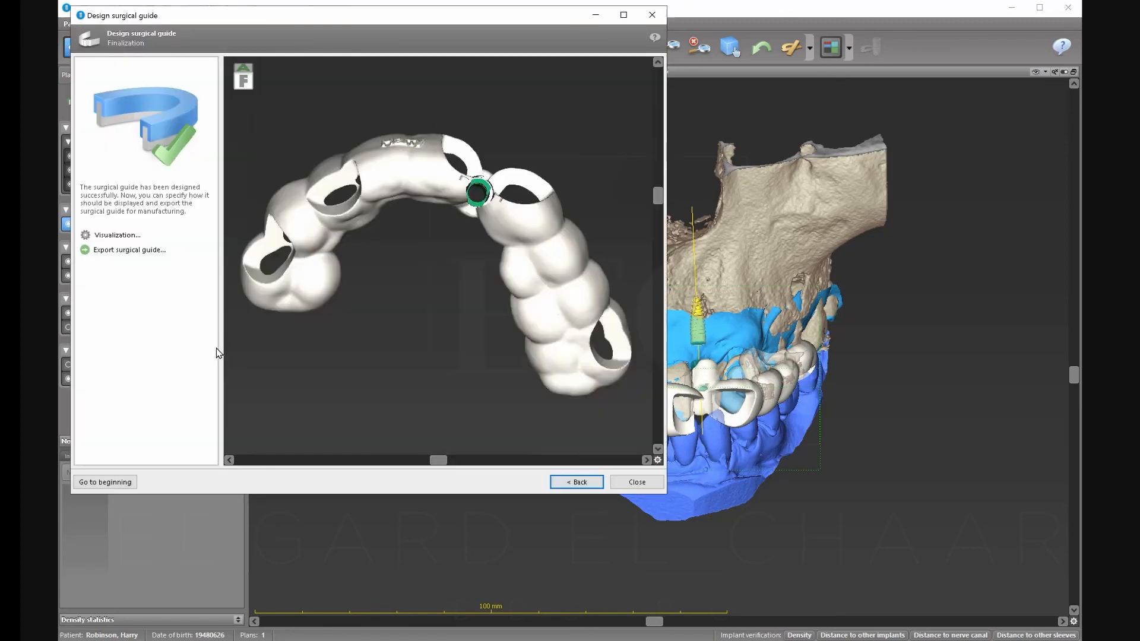
pyautogui.click(129, 250)
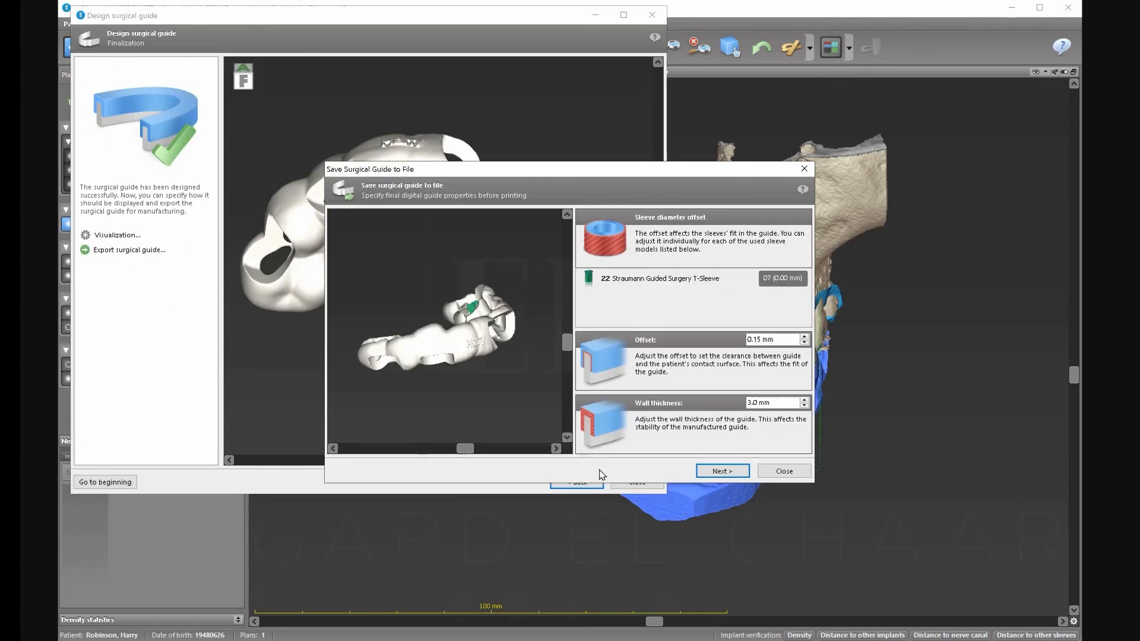
pyautogui.click(732, 473)
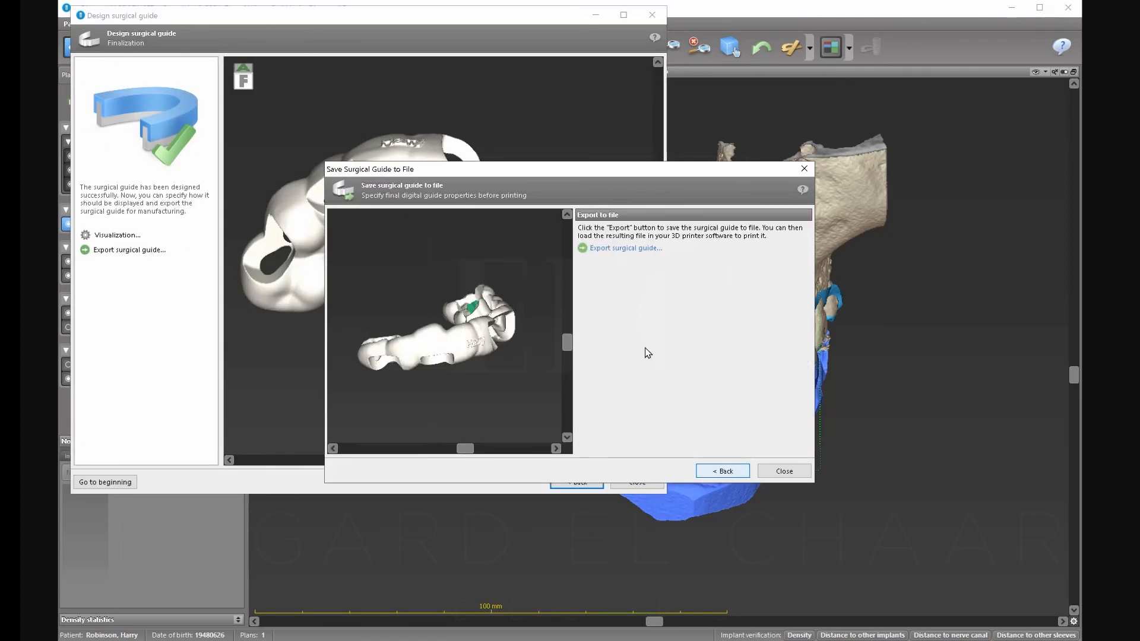
pyautogui.click(609, 250)
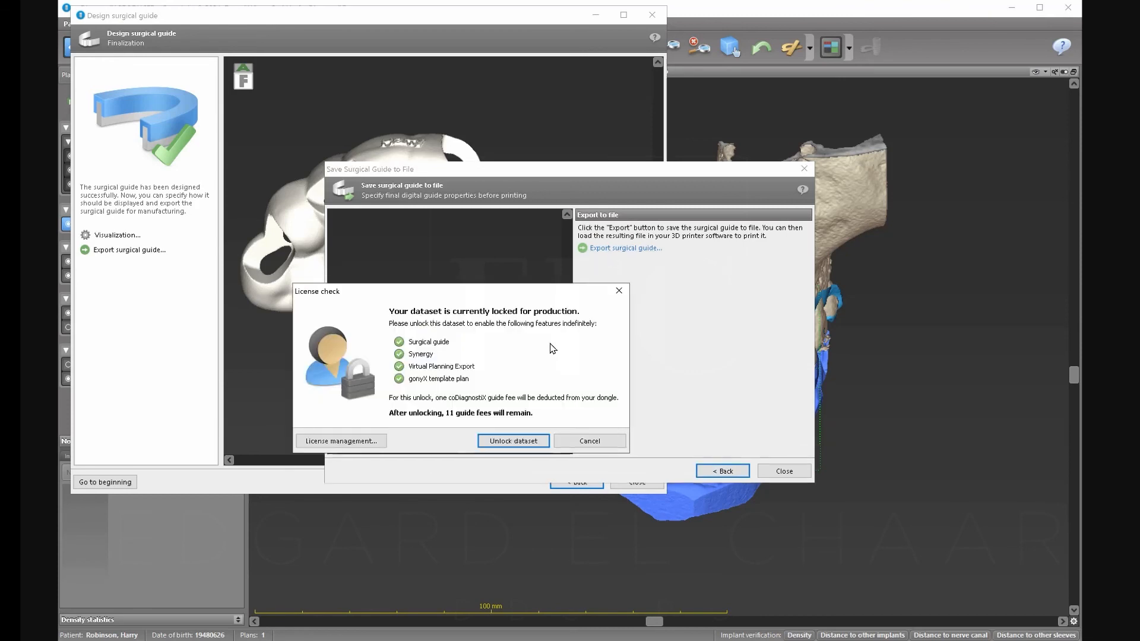
pyautogui.click(588, 440)
pyautogui.click(784, 471)
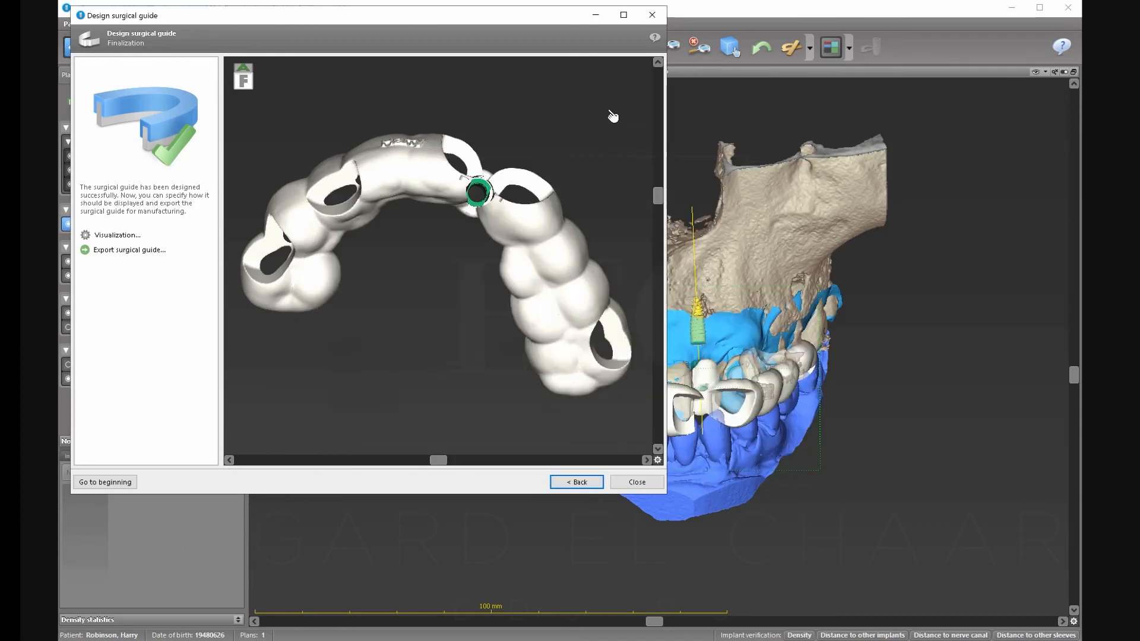
pyautogui.click(637, 482)
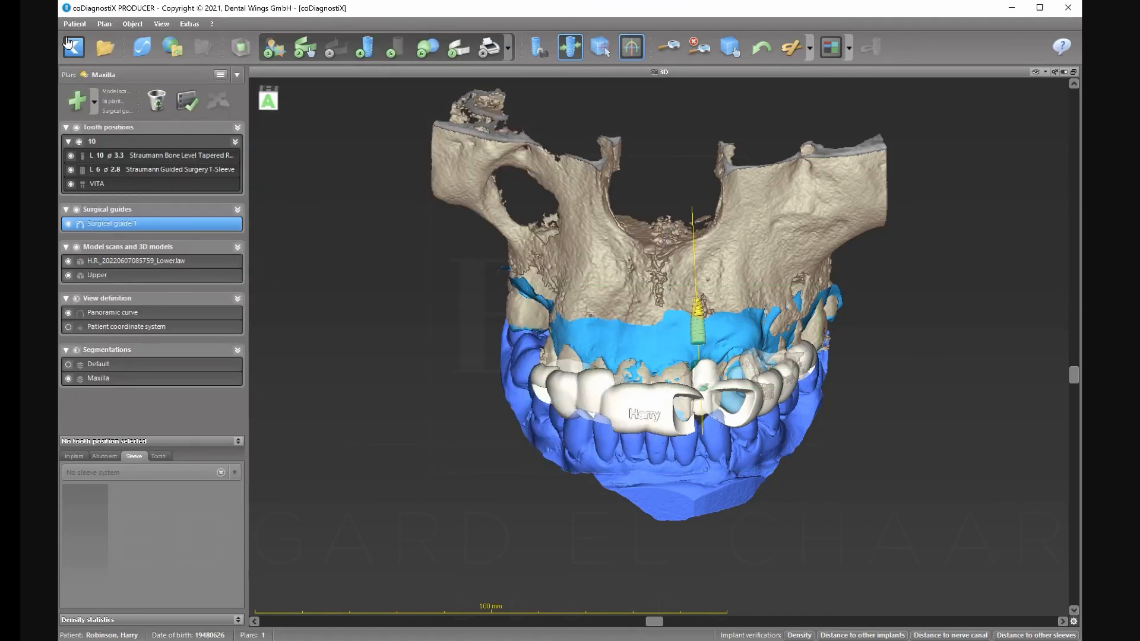